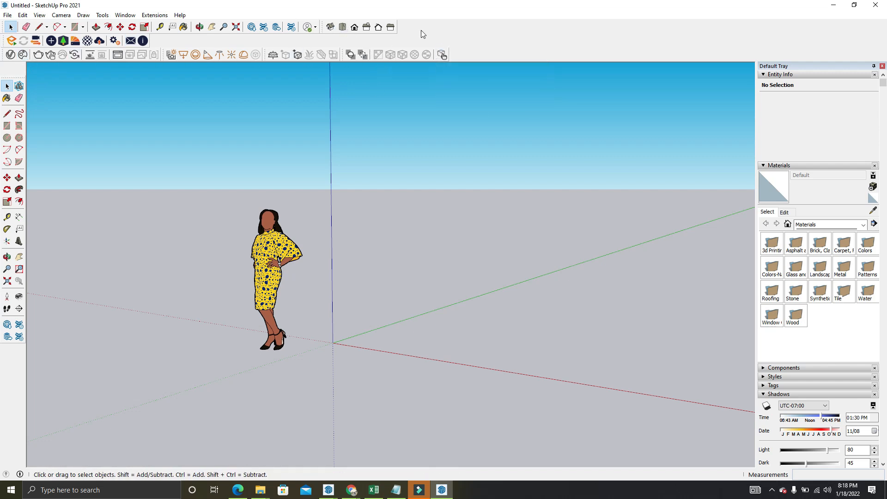
Hide the Enscape, Views, V-Ray for SketchUp, V-Ray Lights, V-Ray Objects and V-Ray Utilities toolbars
{"action": "right_click", "coordinate": [488, 39]}
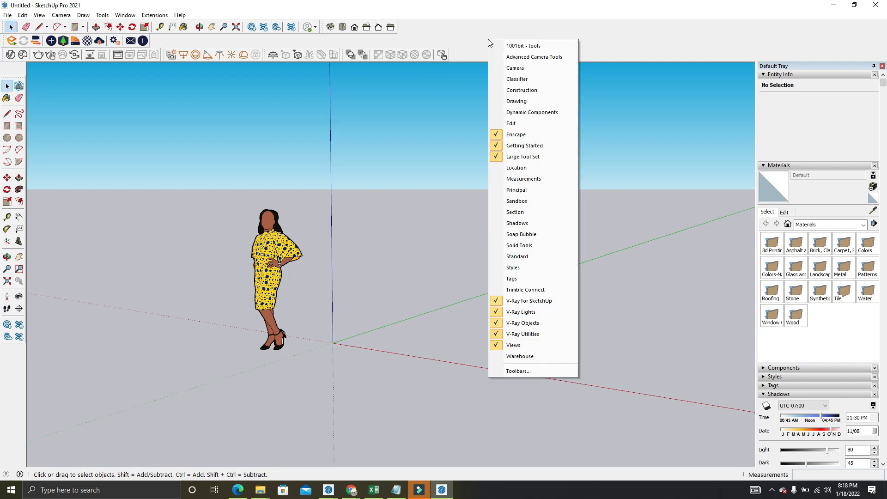
{"action": "left_click", "coordinate": [424, 107]}
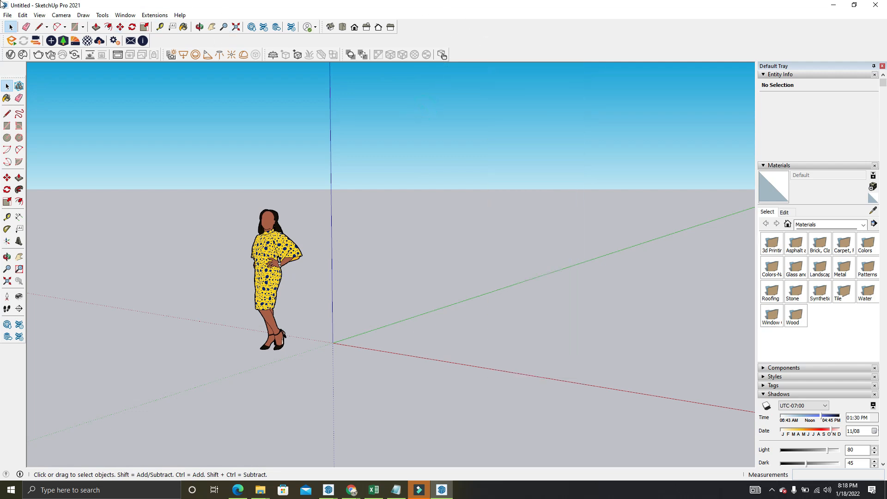
{"action": "left_click", "coordinate": [40, 15]}
{"action": "left_click", "coordinate": [49, 25]}
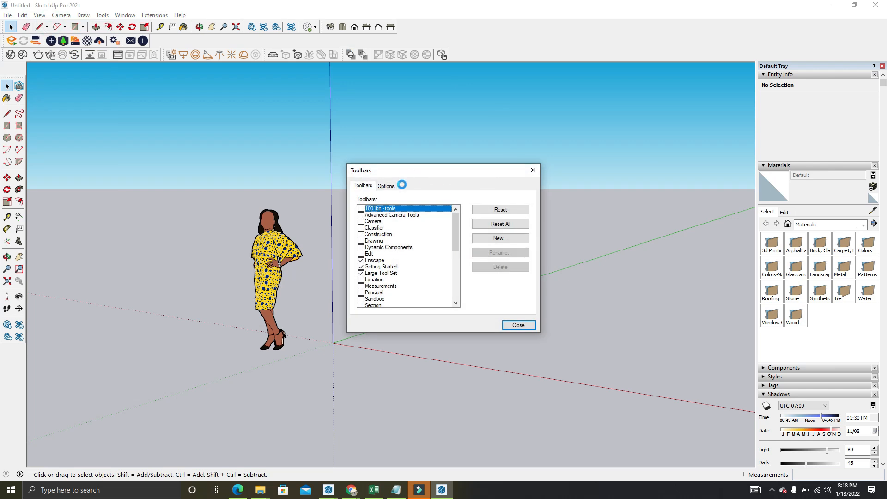
{"action": "left_click", "coordinate": [361, 266]}
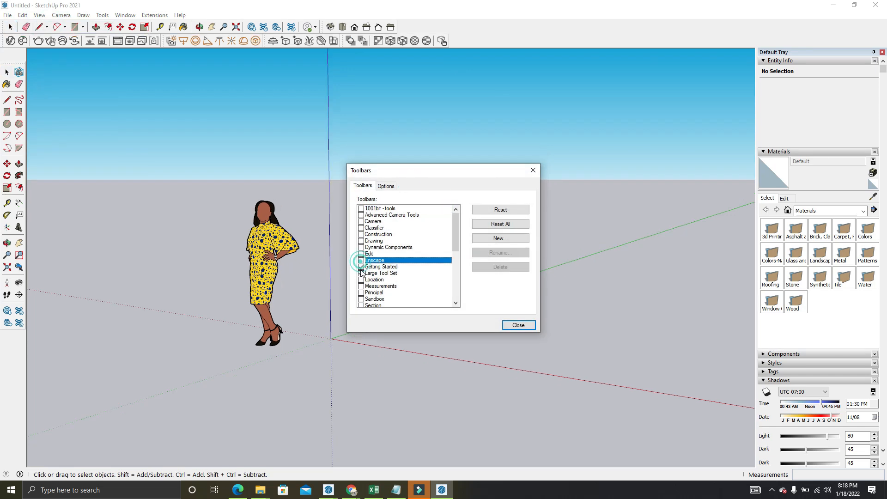
{"action": "scroll", "coordinate": [364, 273], "scroll_direction": "down", "scroll_amount": 5}
{"action": "left_click", "coordinate": [361, 266]}
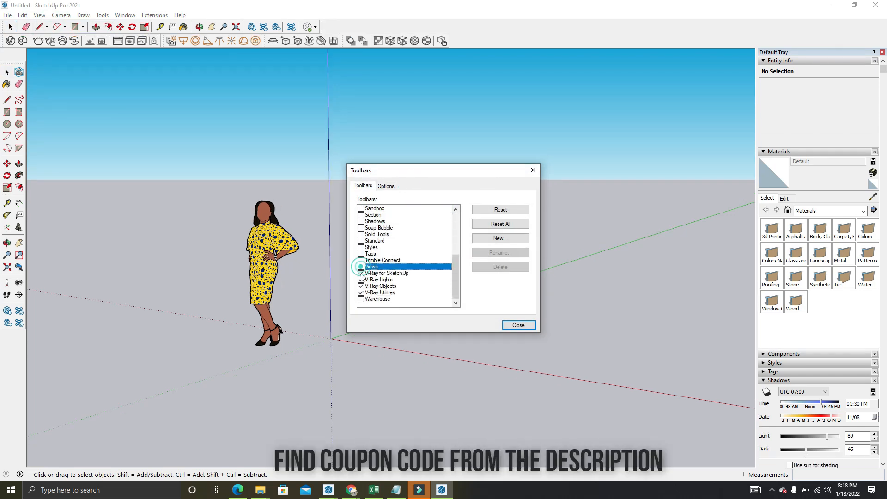
{"action": "left_click", "coordinate": [360, 273]}
{"action": "left_click", "coordinate": [361, 280]}
{"action": "left_click", "coordinate": [361, 286]}
{"action": "left_click", "coordinate": [360, 292]}
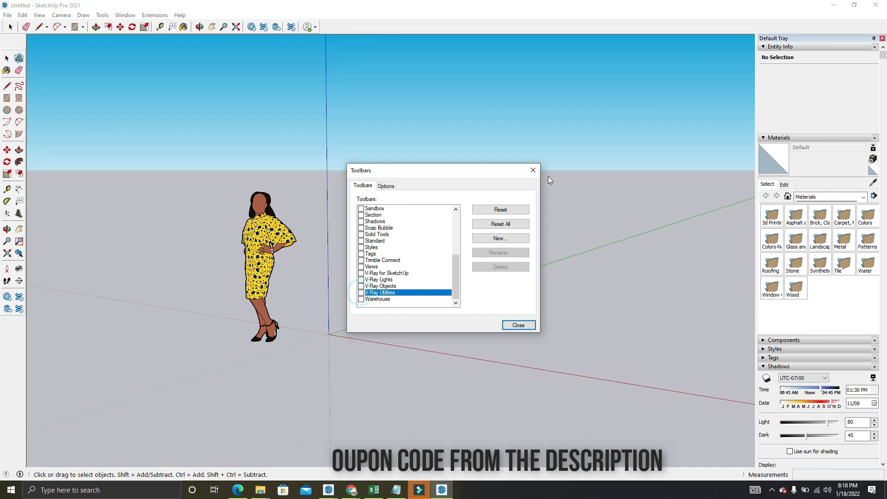
{"action": "left_click", "coordinate": [532, 170]}
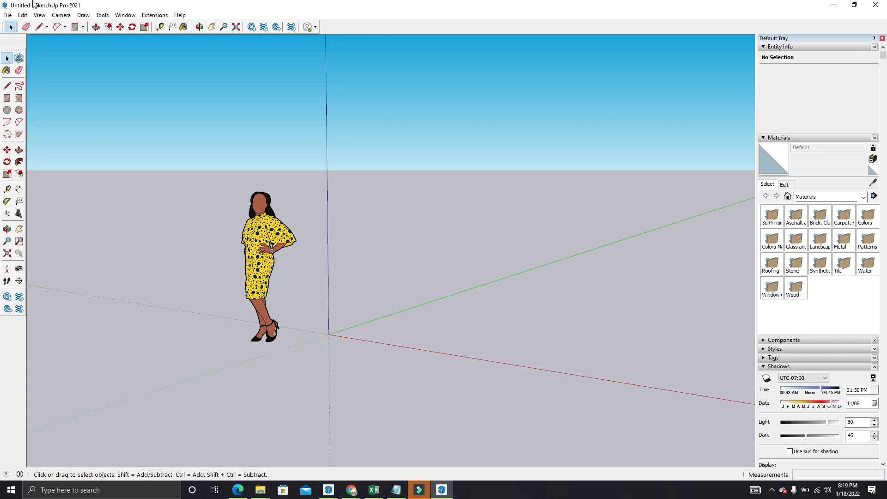
Save the model to the Desktop as a SketchUp file named "class 1"
{"action": "left_click", "coordinate": [7, 15]}
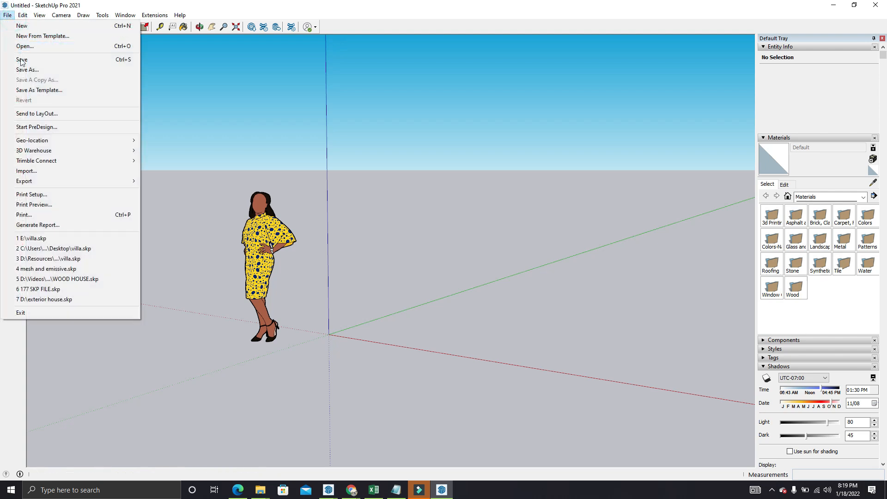
{"action": "left_click", "coordinate": [25, 60]}
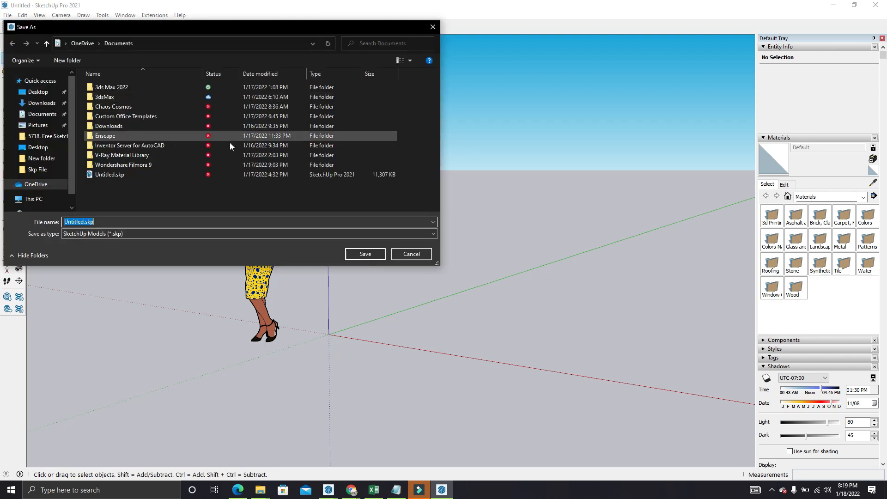
{"action": "left_click", "coordinate": [38, 92]}
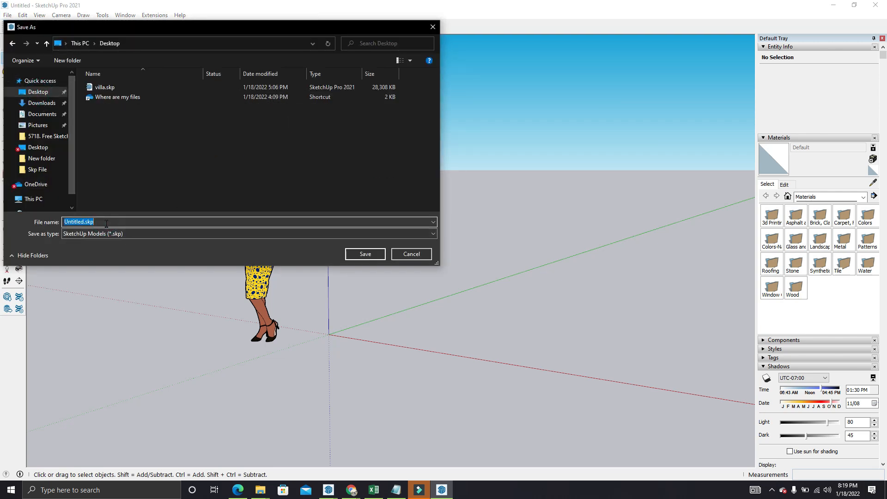
{"action": "type", "text": "class 1"}
{"action": "left_click", "coordinate": [363, 257]}
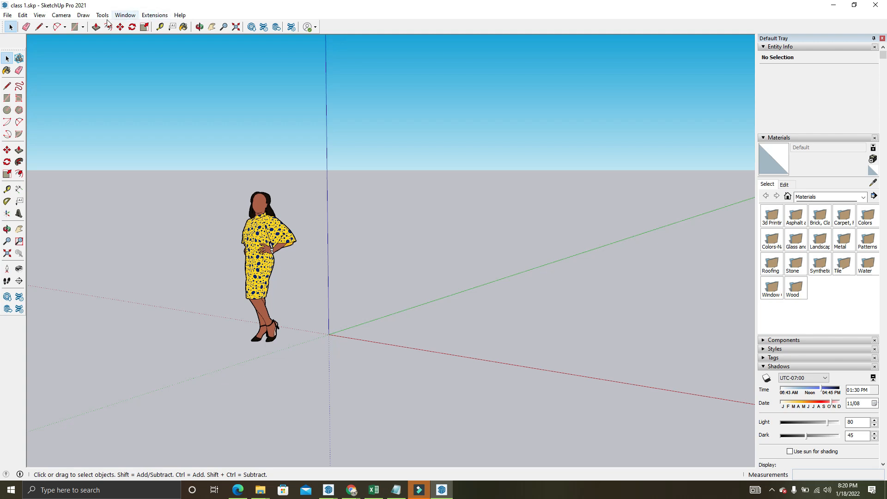
{"action": "left_click", "coordinate": [23, 15]}
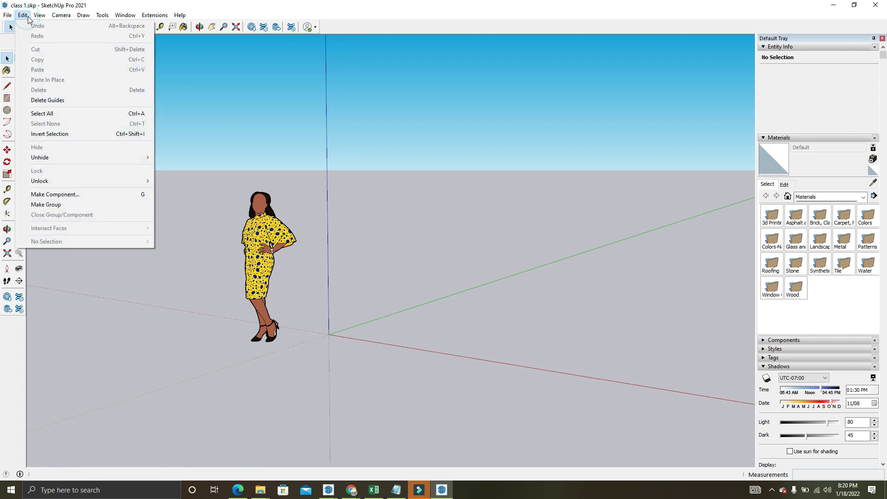
{"action": "left_click", "coordinate": [278, 79]}
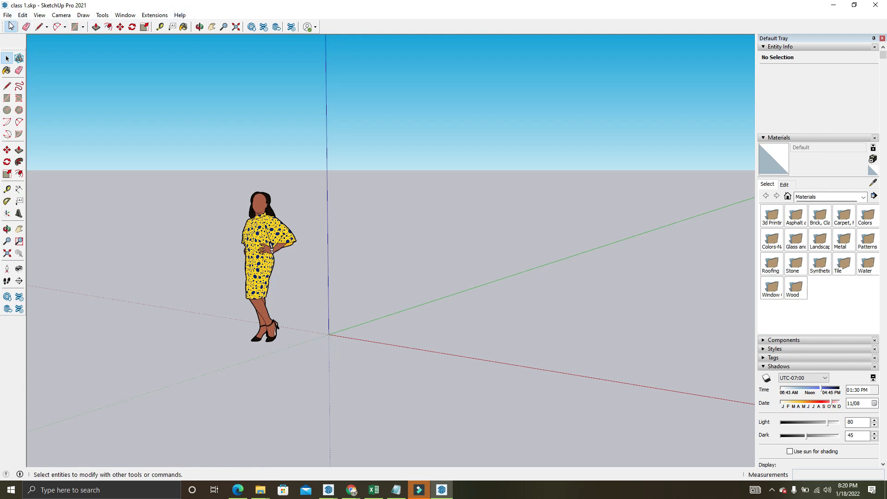
{"action": "left_click", "coordinate": [7, 16]}
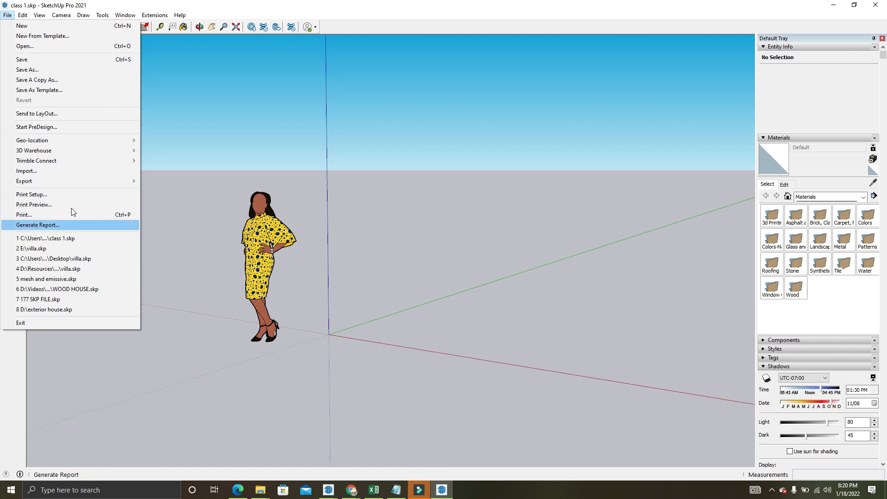
{"action": "left_click", "coordinate": [172, 89]}
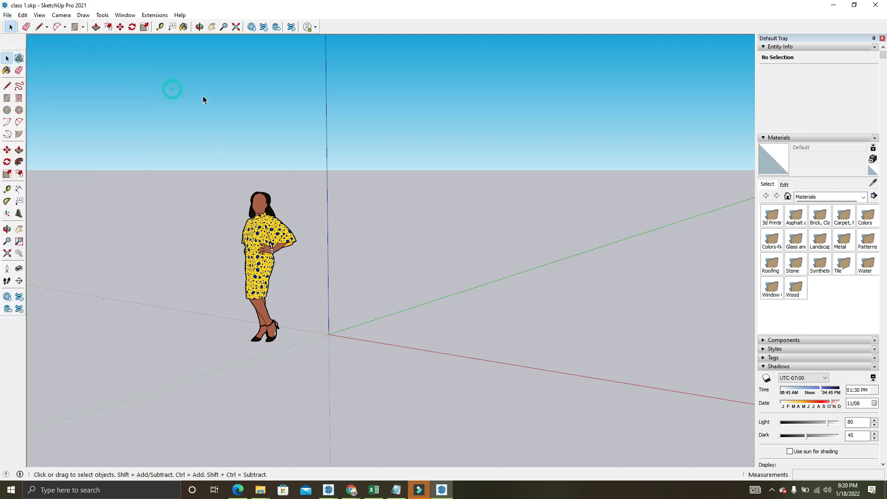
{"action": "left_click", "coordinate": [25, 15]}
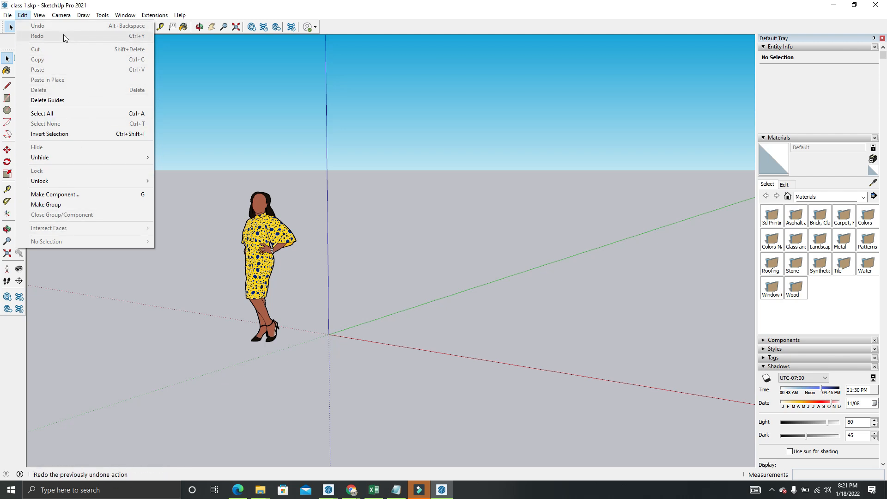
{"action": "left_click", "coordinate": [39, 16]}
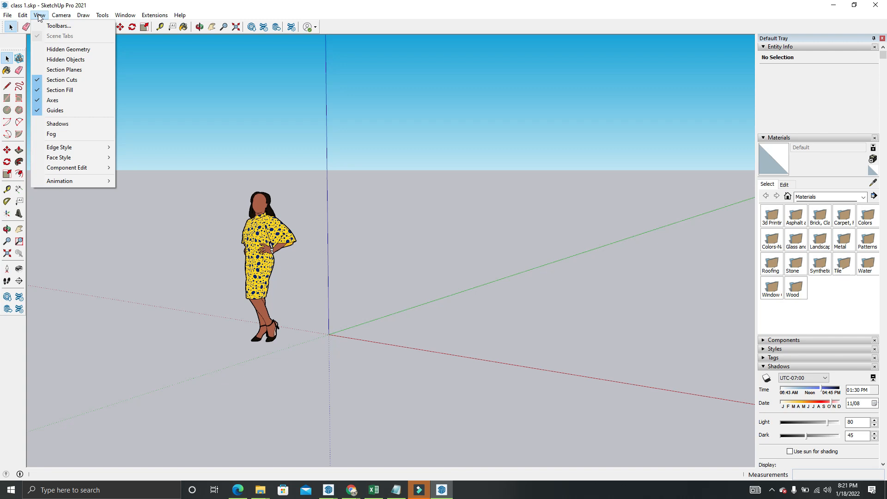
{"action": "left_click", "coordinate": [44, 17]}
{"action": "left_click", "coordinate": [331, 121]}
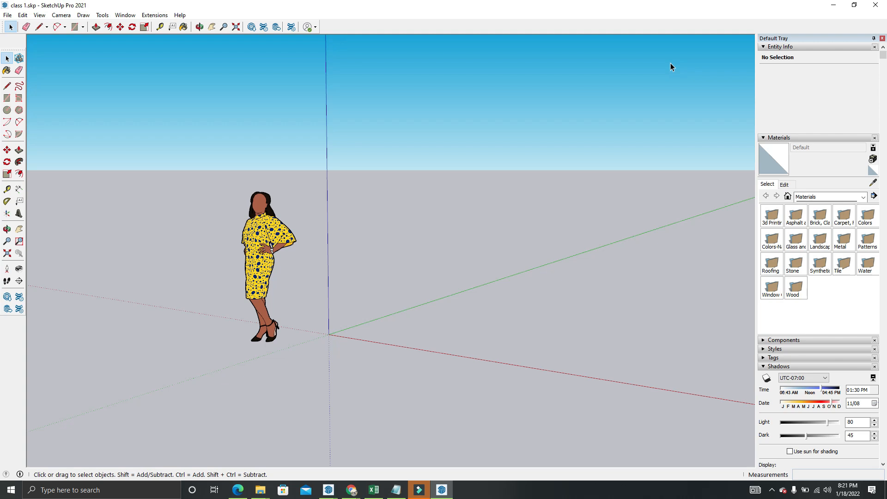
In the toolbar settings, turn the 1001bit - tools and Camera toolbars on and off again one after the other
{"action": "left_click", "coordinate": [39, 16]}
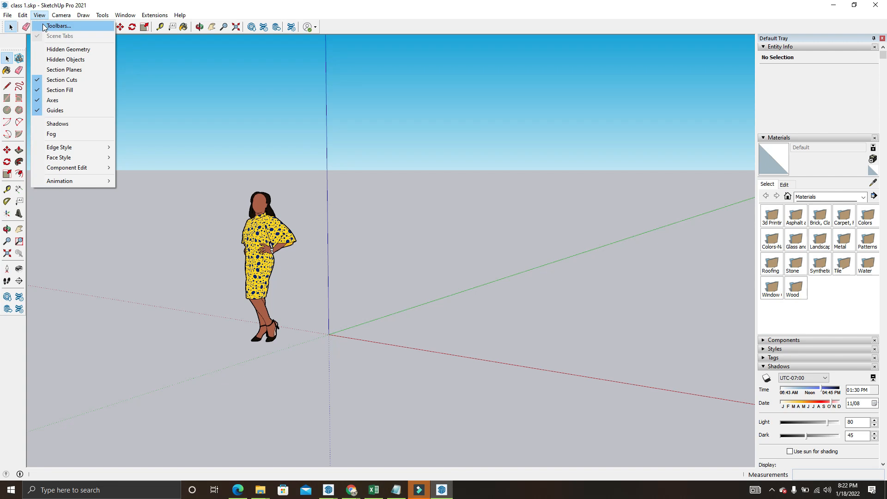
{"action": "left_click", "coordinate": [44, 26]}
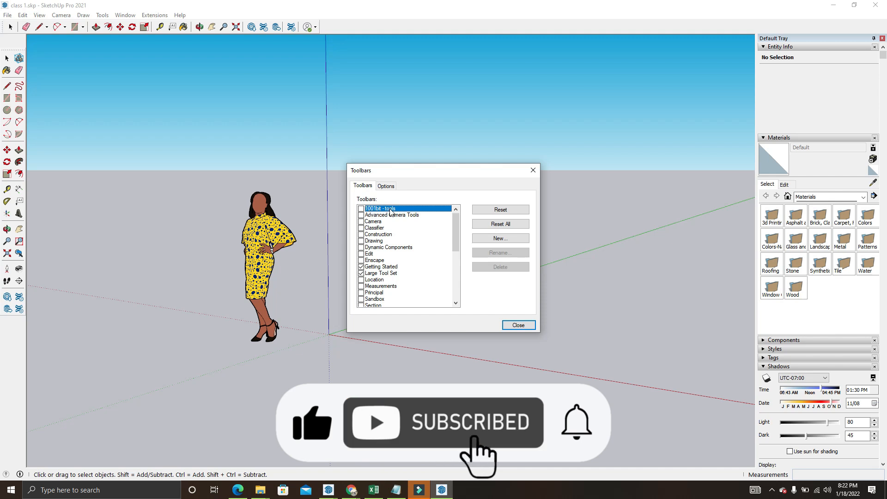
{"action": "left_click", "coordinate": [361, 208]}
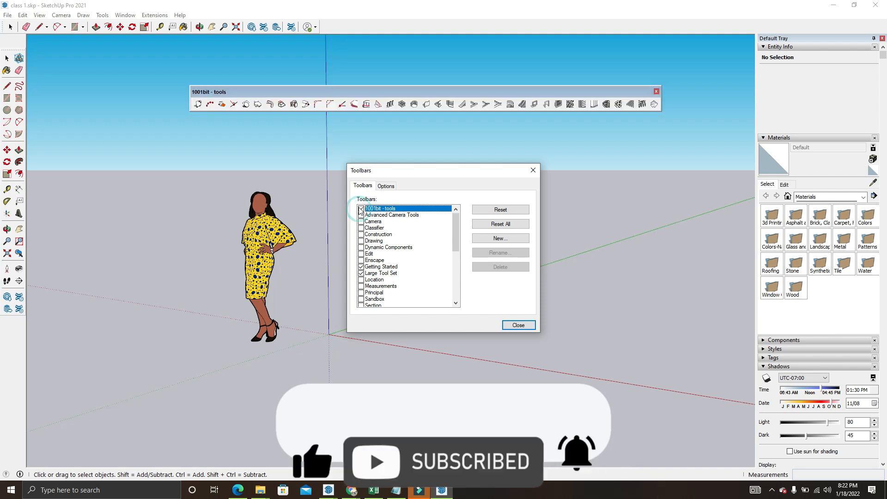
{"action": "left_click", "coordinate": [361, 208]}
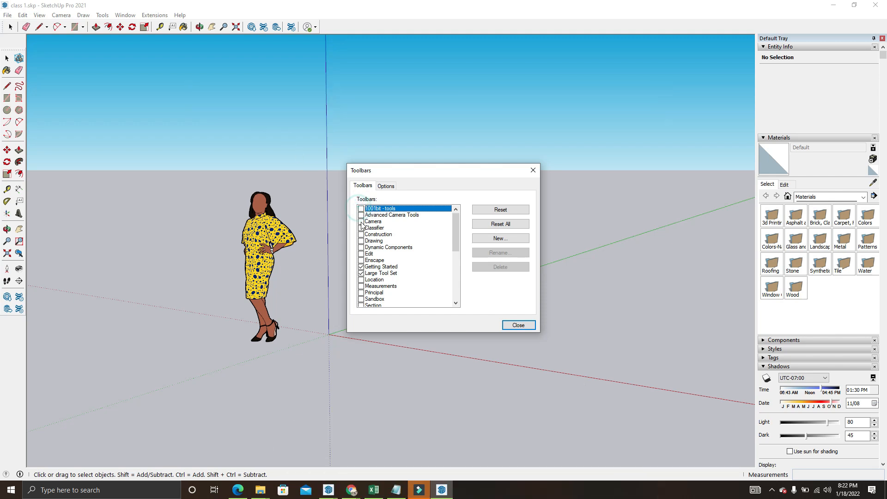
{"action": "left_click", "coordinate": [361, 221]}
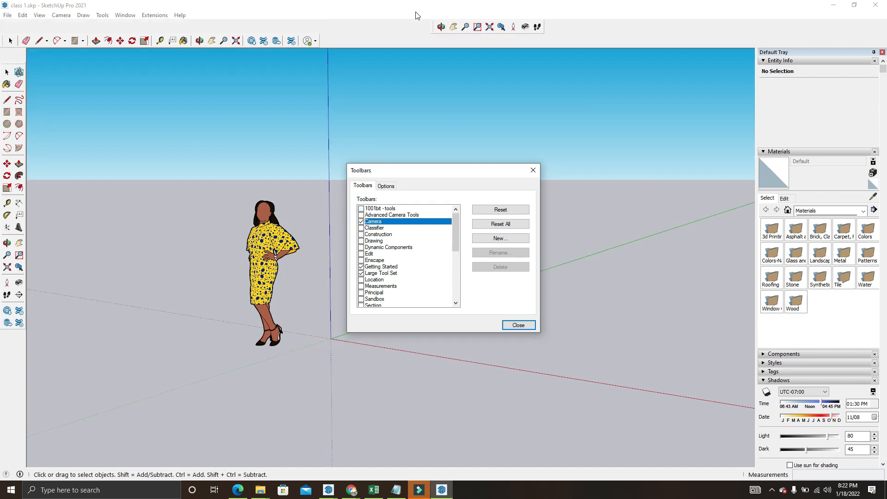
{"action": "left_click", "coordinate": [361, 222]}
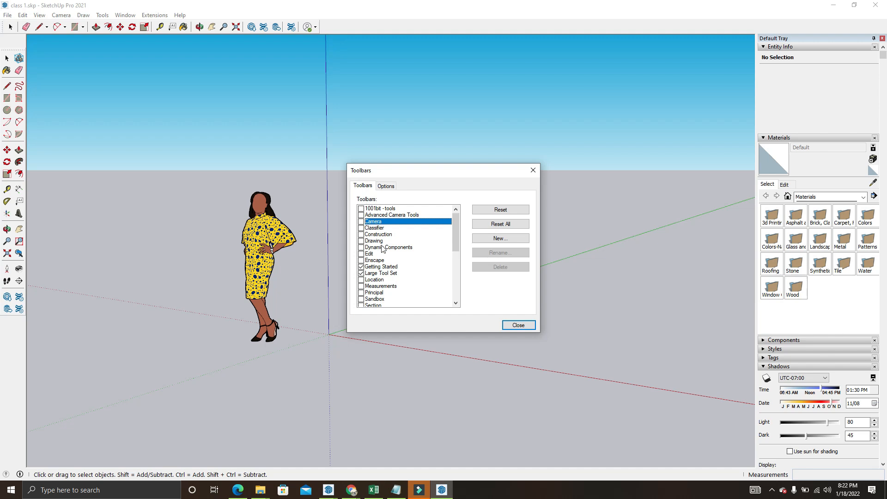
Reset the Camera toolbar to its default configuration and confirm the reset
{"action": "left_click", "coordinate": [362, 267]}
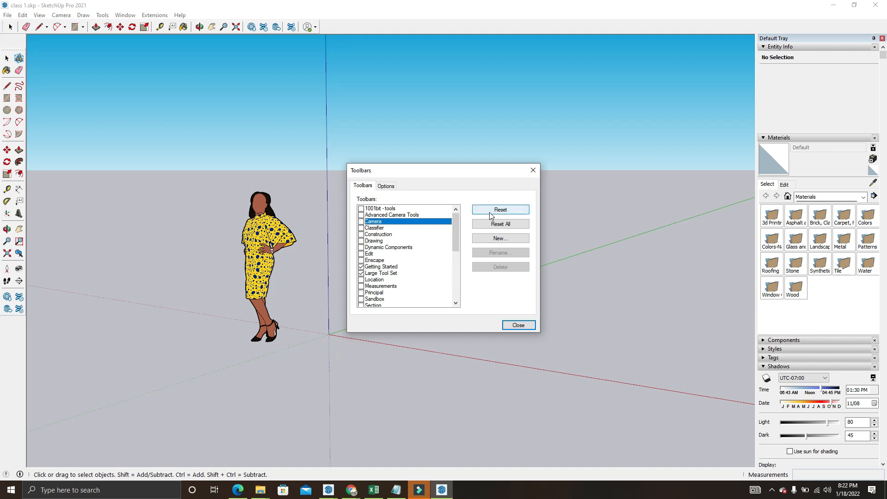
{"action": "left_click", "coordinate": [505, 214]}
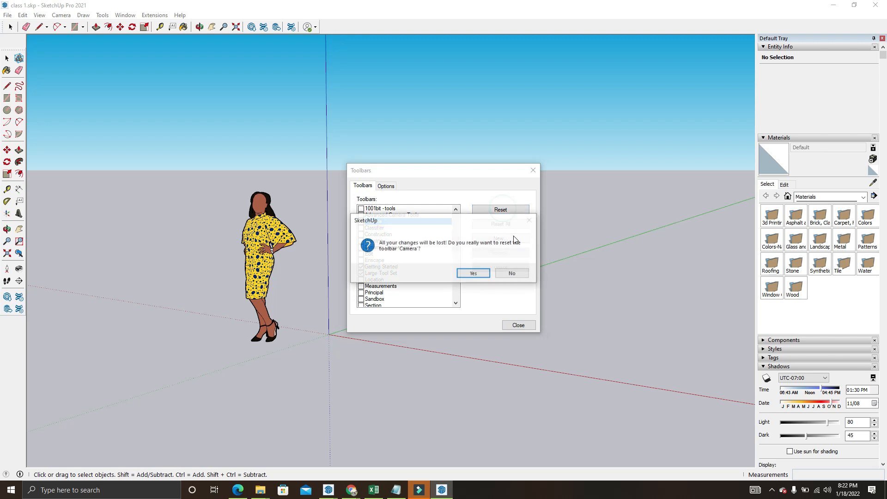
{"action": "left_click", "coordinate": [474, 274]}
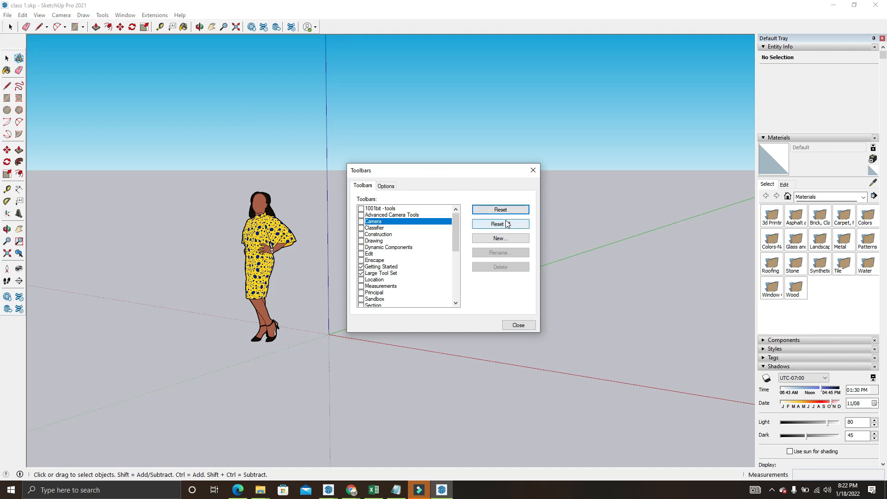
Show the Classifier, Construction, Drawing and Edit toolbars
{"action": "left_click", "coordinate": [361, 227]}
{"action": "left_click", "coordinate": [361, 234]}
{"action": "left_click", "coordinate": [362, 240]}
{"action": "left_click", "coordinate": [361, 253]}
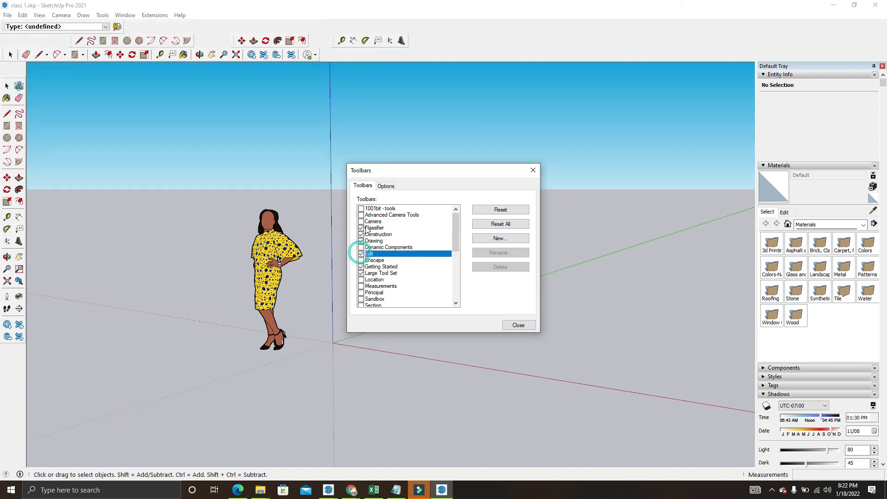
Display the Advanced Camera Tools toolbar to reset it to its defaults, and hide it again
{"action": "left_click", "coordinate": [361, 214]}
{"action": "left_click", "coordinate": [484, 212]}
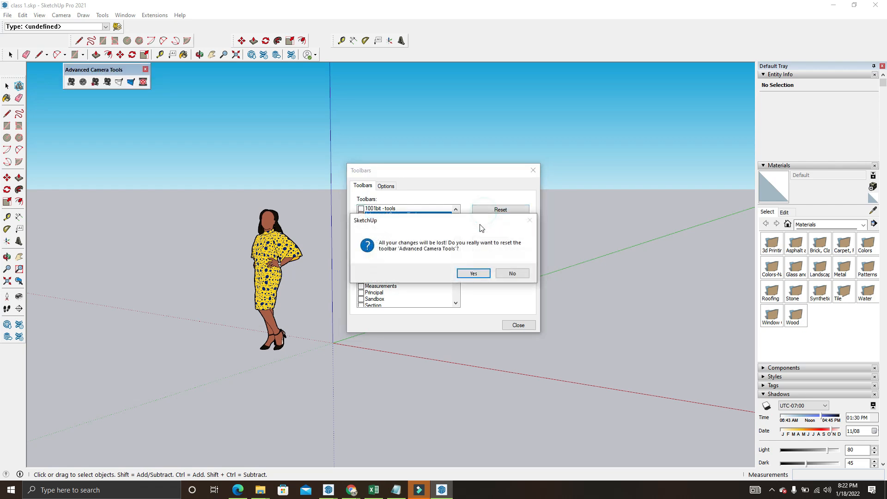
{"action": "left_click", "coordinate": [471, 273]}
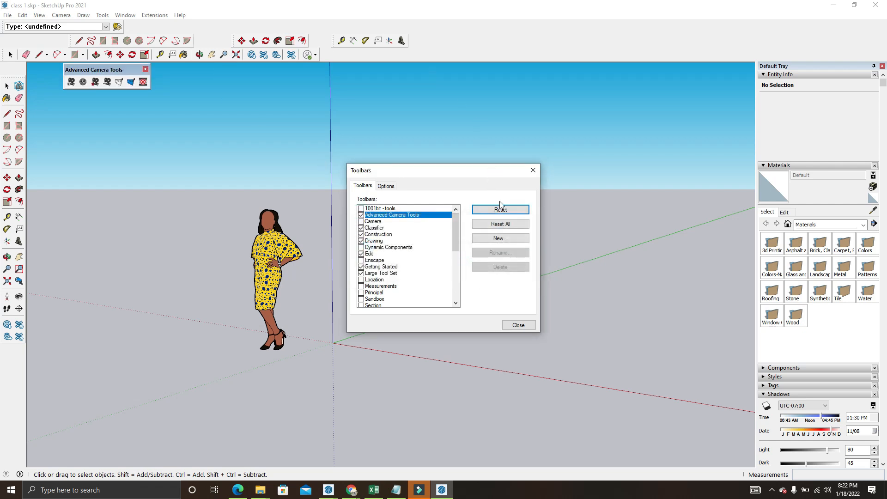
{"action": "left_click", "coordinate": [361, 215]}
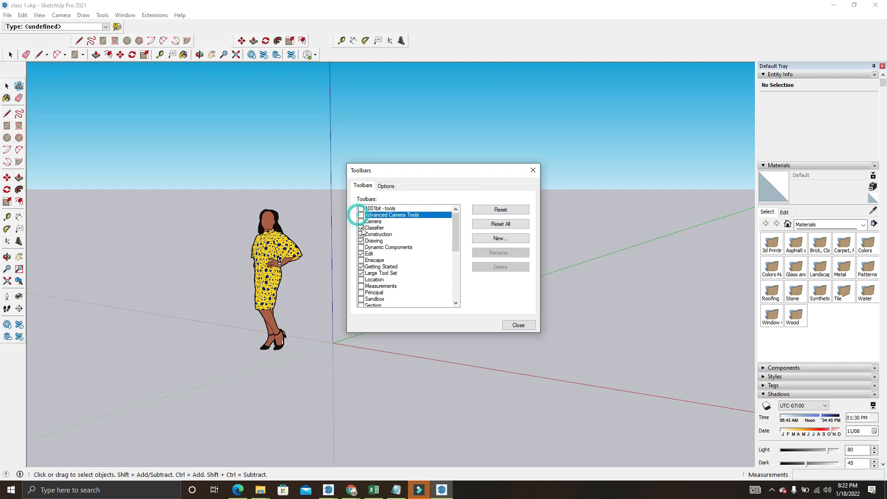
Hide the Classifier, Construction, Drawing and Edit toolbars and close the toolbar settings
{"action": "left_click", "coordinate": [361, 228]}
{"action": "left_click", "coordinate": [361, 234]}
{"action": "left_click", "coordinate": [361, 240]}
{"action": "left_click", "coordinate": [361, 253]}
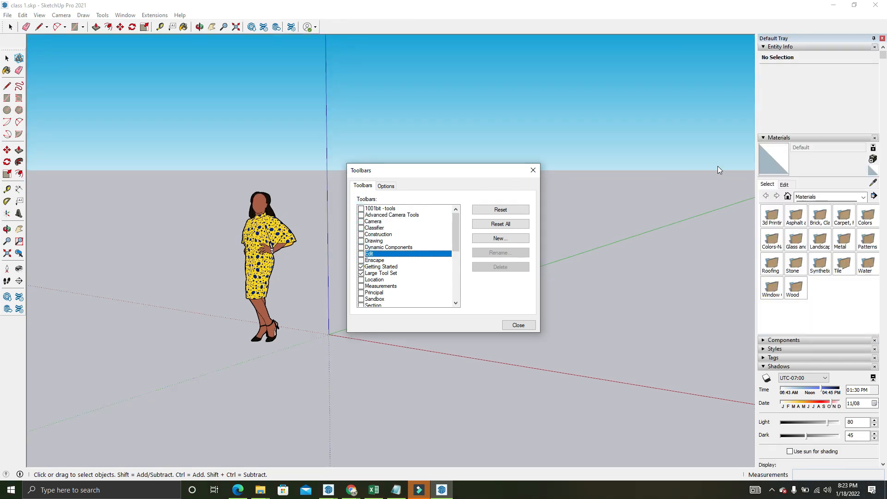
{"action": "left_click", "coordinate": [532, 170]}
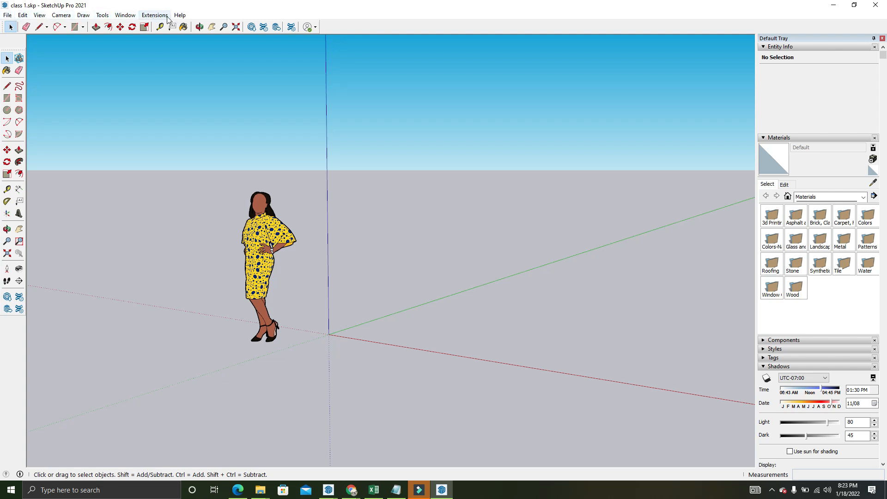
Enable large tool buttons in the Workspace preferences
{"action": "left_click", "coordinate": [130, 16]}
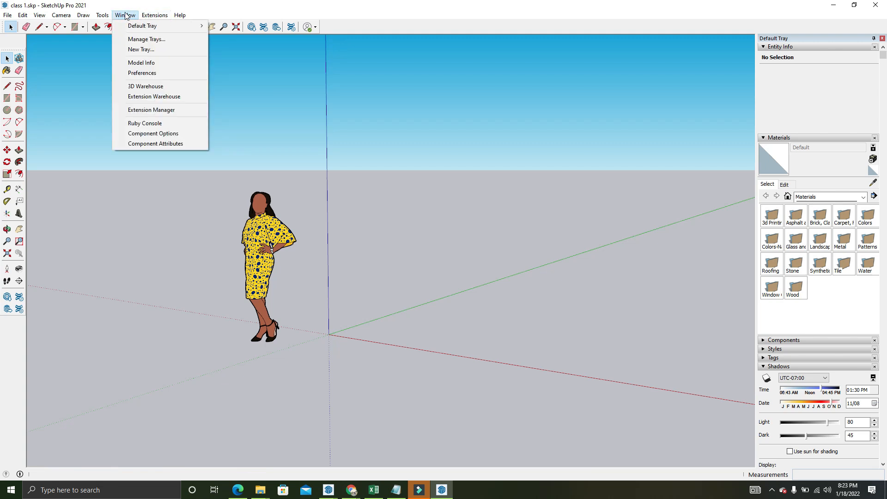
{"action": "left_click", "coordinate": [143, 74]}
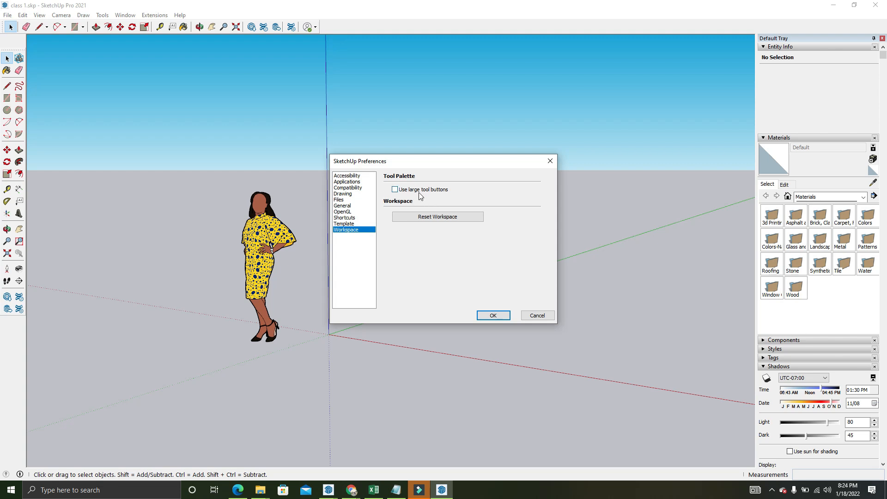
{"action": "left_click", "coordinate": [394, 190]}
{"action": "left_click", "coordinate": [493, 316]}
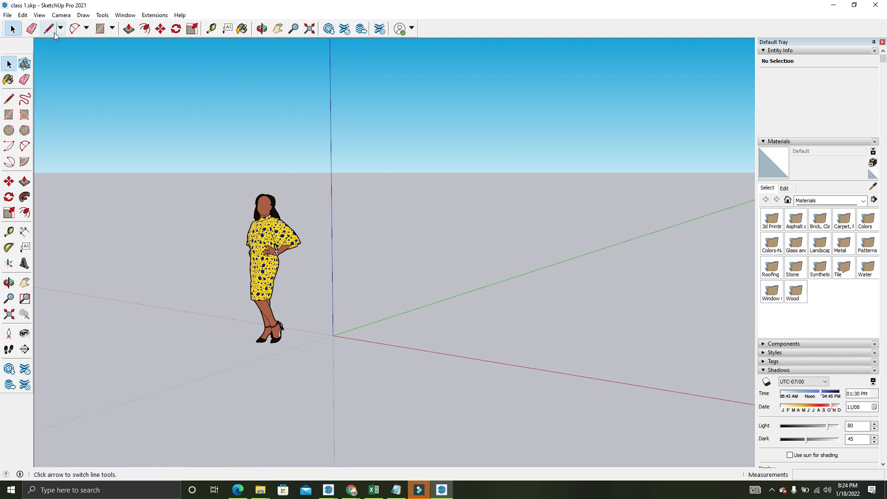
Show the 1001bit - tools and V-Ray for SketchUp toolbars
{"action": "right_click", "coordinate": [433, 25]}
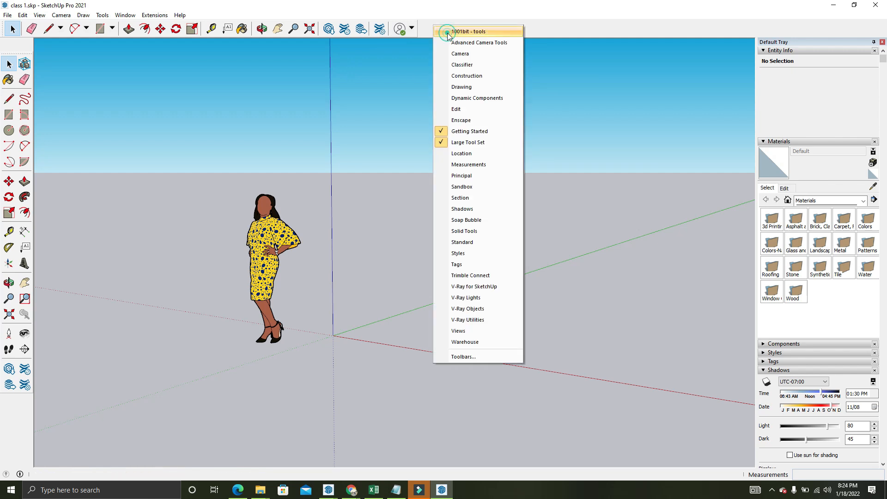
{"action": "left_click", "coordinate": [447, 32]}
{"action": "double_click", "coordinate": [358, 88]}
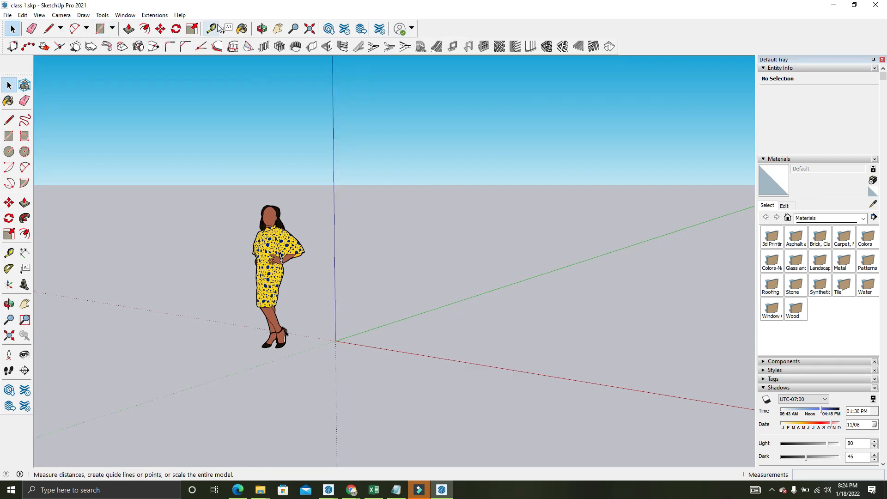
{"action": "right_click", "coordinate": [701, 46]}
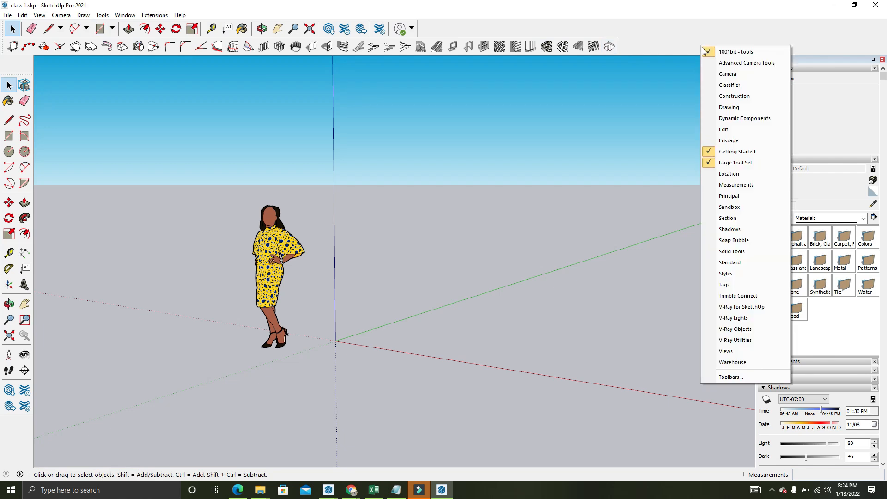
{"action": "left_click", "coordinate": [726, 306]}
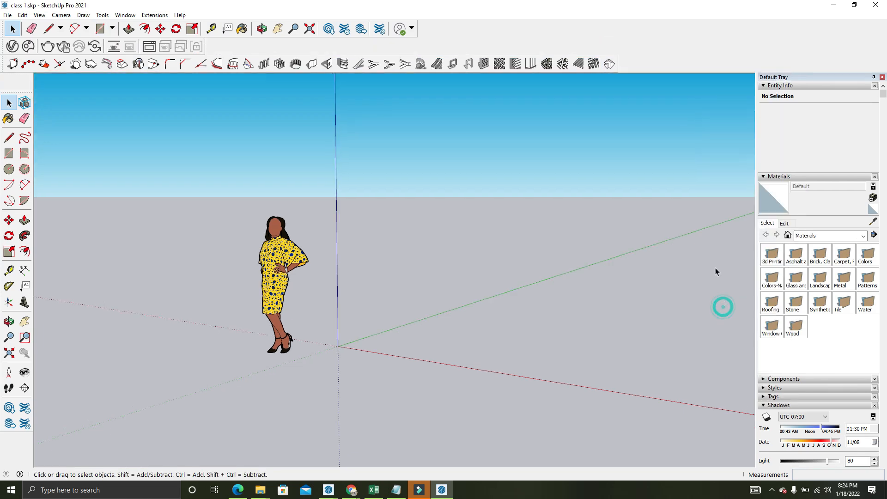
{"action": "left_click", "coordinate": [44, 15]}
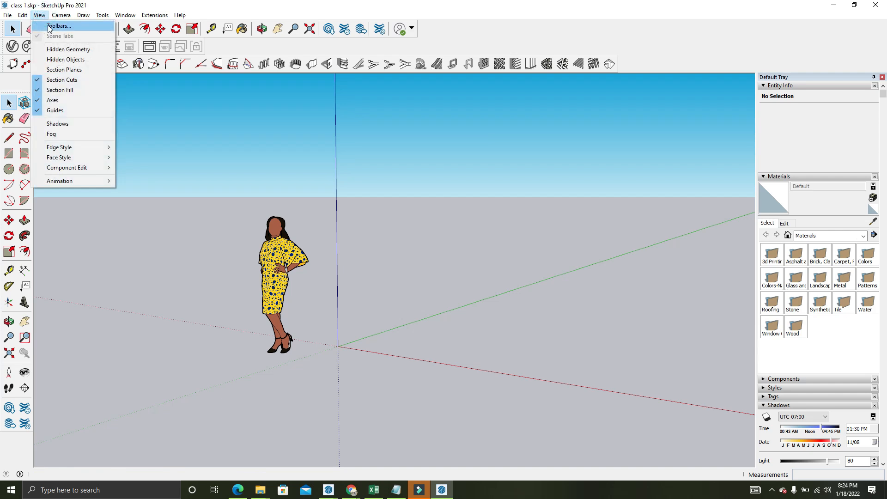
{"action": "left_click", "coordinate": [50, 26]}
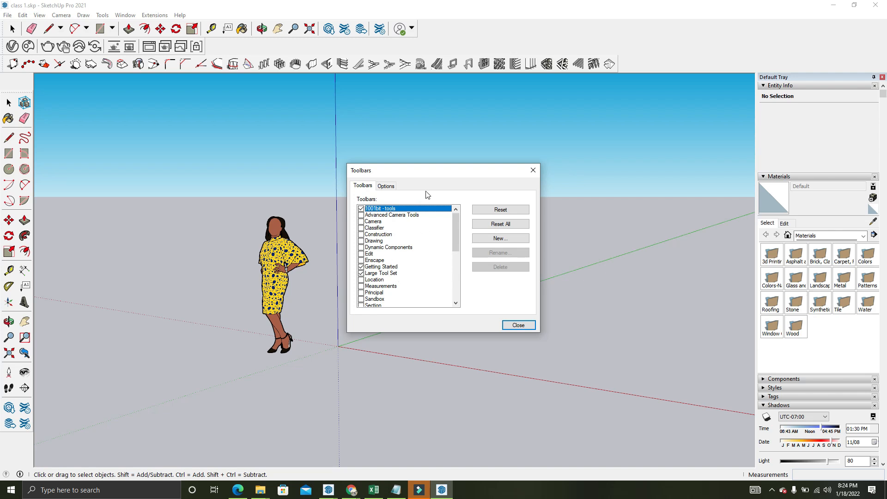
{"action": "left_click", "coordinate": [523, 169]}
{"action": "left_click", "coordinate": [531, 170]}
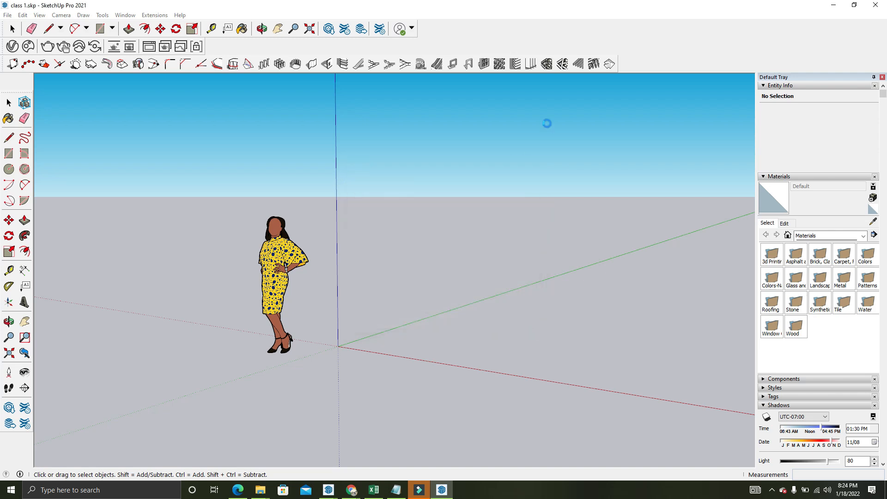
Show the Enscape, V-Ray Lights, V-Ray Objects, V-Ray Utilities and Camera toolbars
{"action": "right_click", "coordinate": [647, 52]}
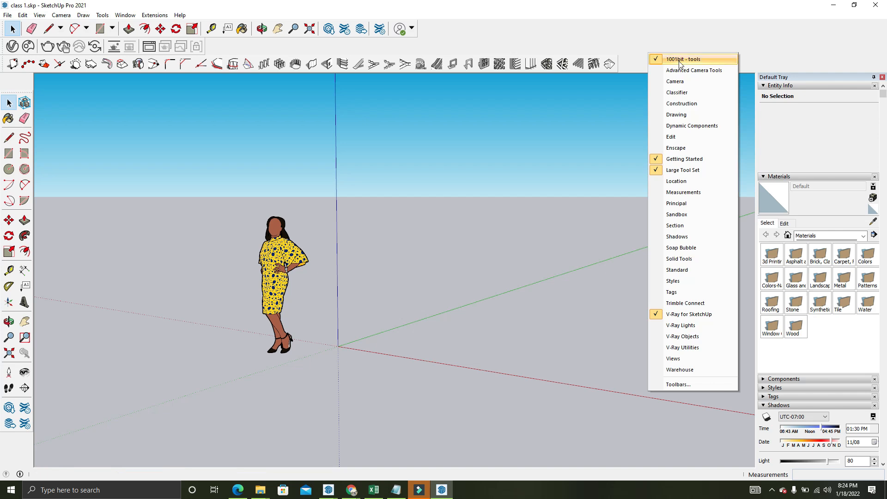
{"action": "left_click", "coordinate": [688, 148]}
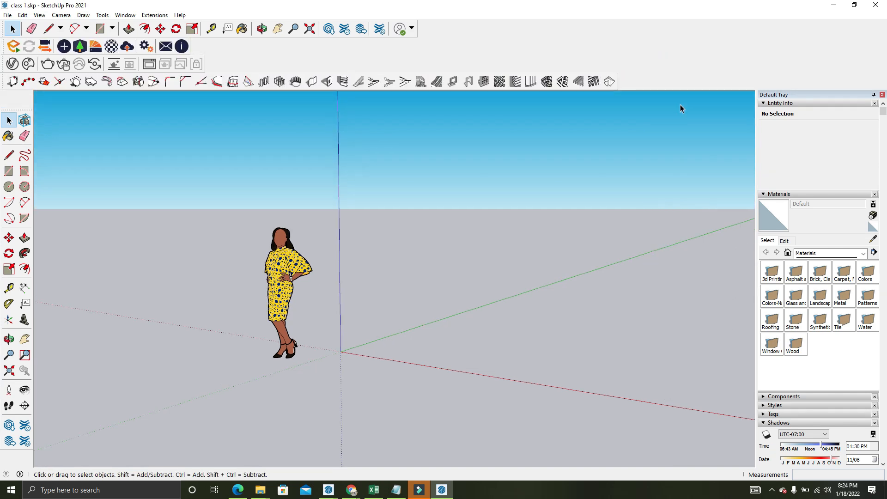
{"action": "right_click", "coordinate": [687, 74]}
{"action": "left_click", "coordinate": [710, 348]}
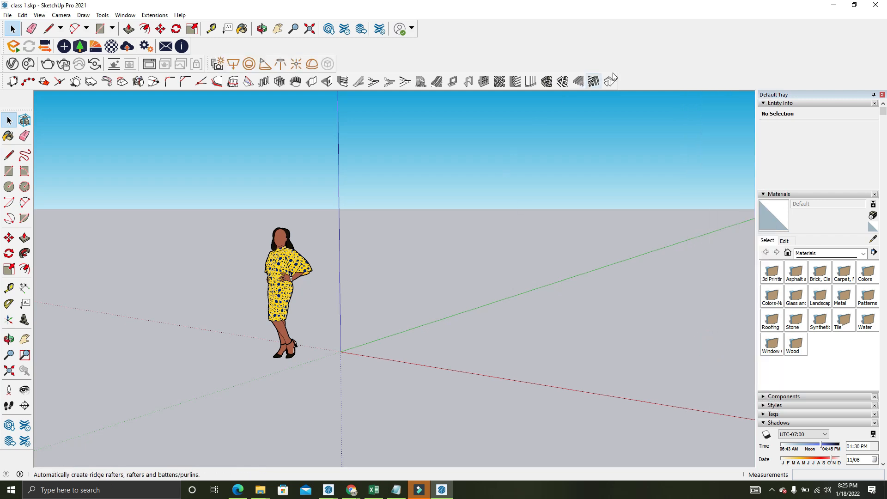
{"action": "right_click", "coordinate": [651, 75]}
{"action": "left_click", "coordinate": [685, 358]}
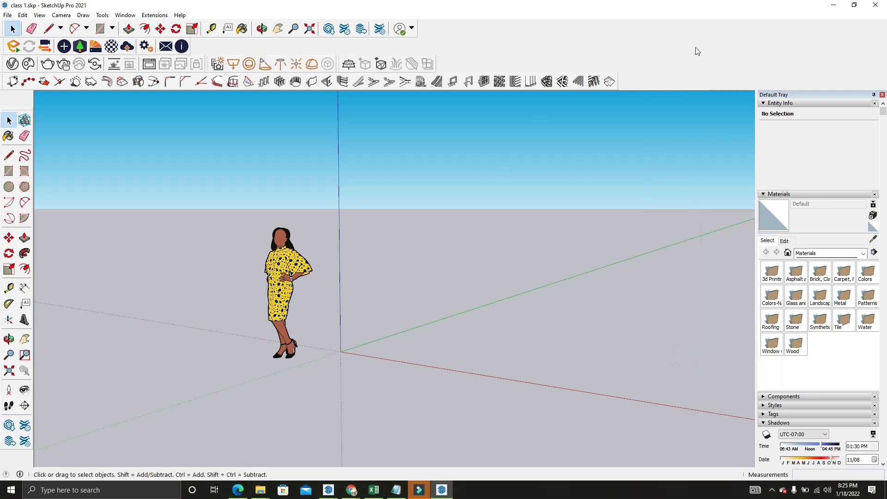
{"action": "right_click", "coordinate": [686, 66]}
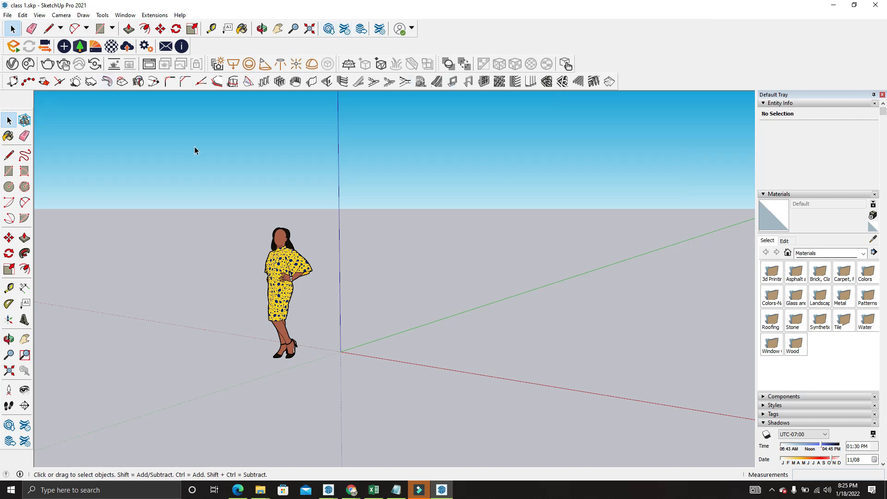
{"action": "right_click", "coordinate": [678, 66]}
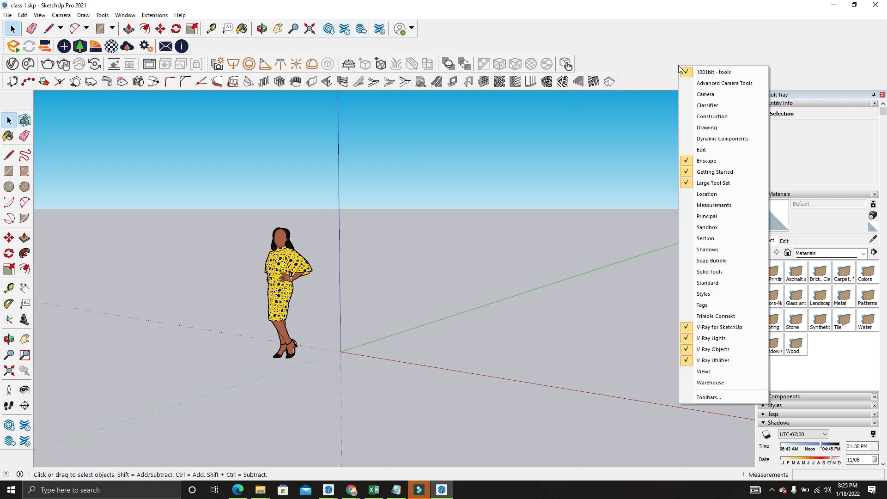
{"action": "left_click", "coordinate": [688, 96]}
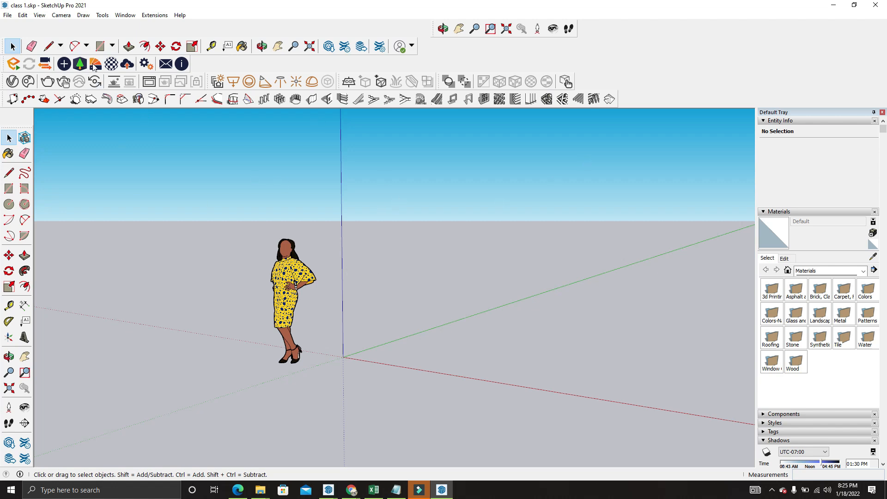
Turn off large tool buttons in the Workspace preferences
{"action": "left_click", "coordinate": [124, 15]}
{"action": "mouse_move", "coordinate": [147, 17]}
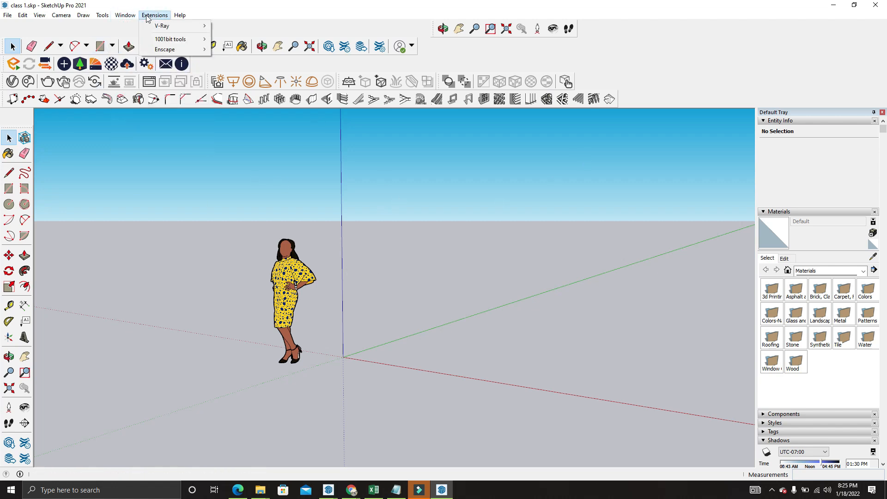
{"action": "left_click", "coordinate": [138, 72]}
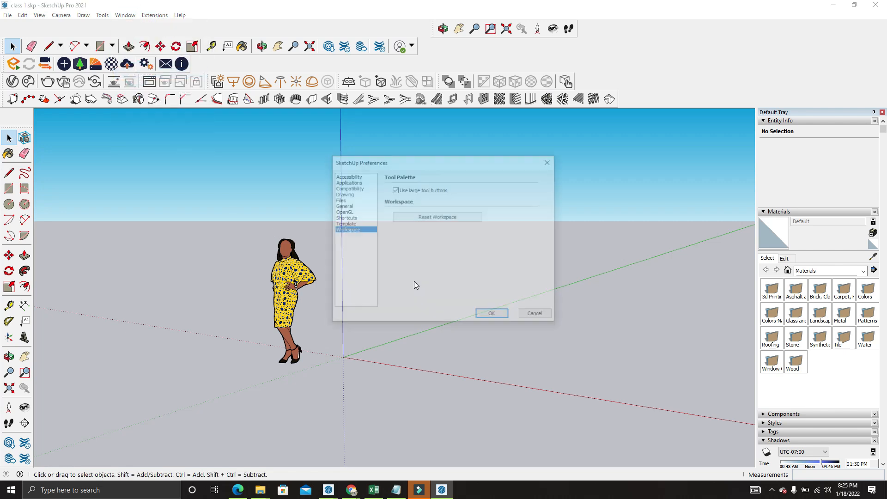
{"action": "left_click", "coordinate": [395, 189]}
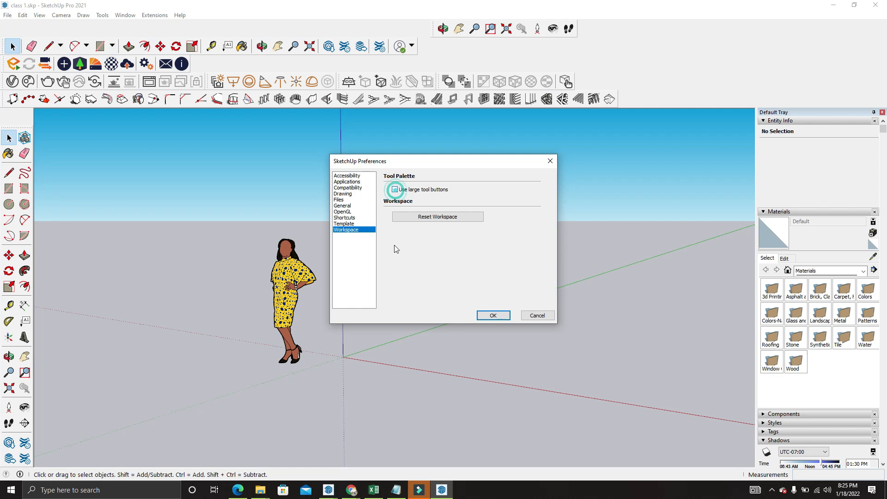
{"action": "left_click", "coordinate": [494, 316]}
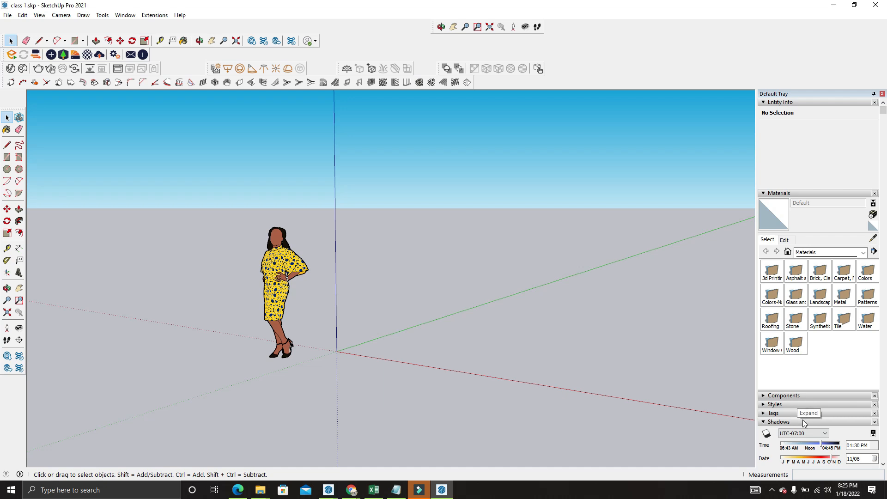
Examine the Instructor's guidance on operation and modifier keys for the Eraser and Push/Pull tools
{"action": "scroll", "coordinate": [834, 354], "scroll_direction": "down", "scroll_amount": 5}
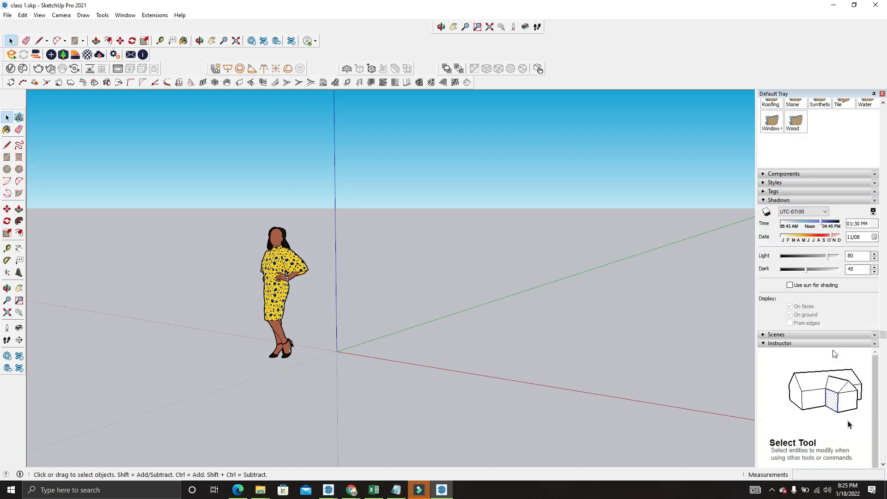
{"action": "scroll", "coordinate": [812, 375], "scroll_direction": "down", "scroll_amount": 2}
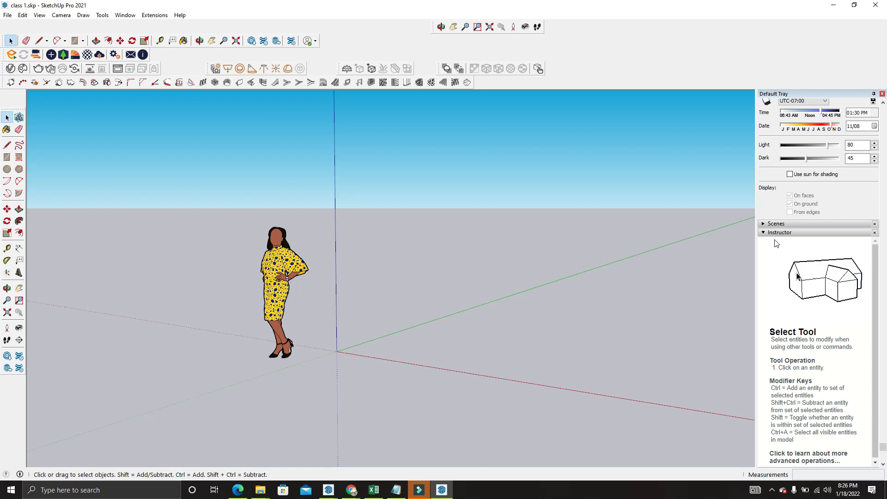
{"action": "left_click", "coordinate": [27, 41]}
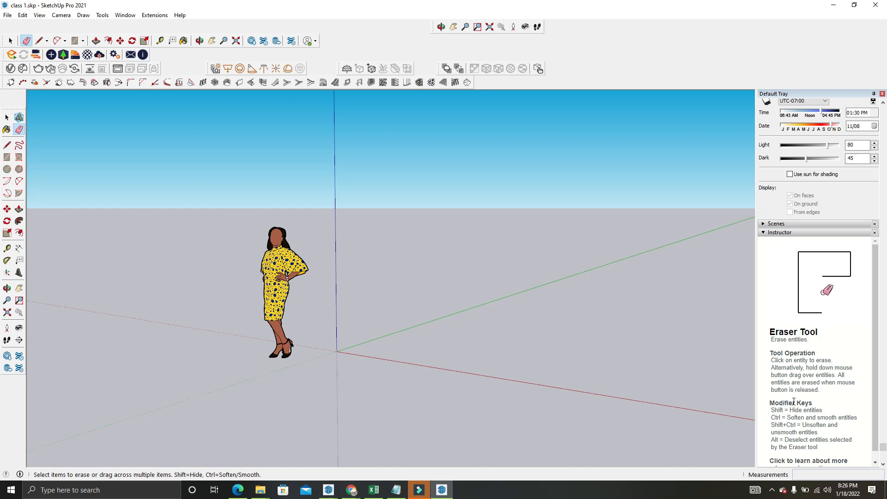
{"action": "scroll", "coordinate": [792, 400], "scroll_direction": "down", "scroll_amount": 1}
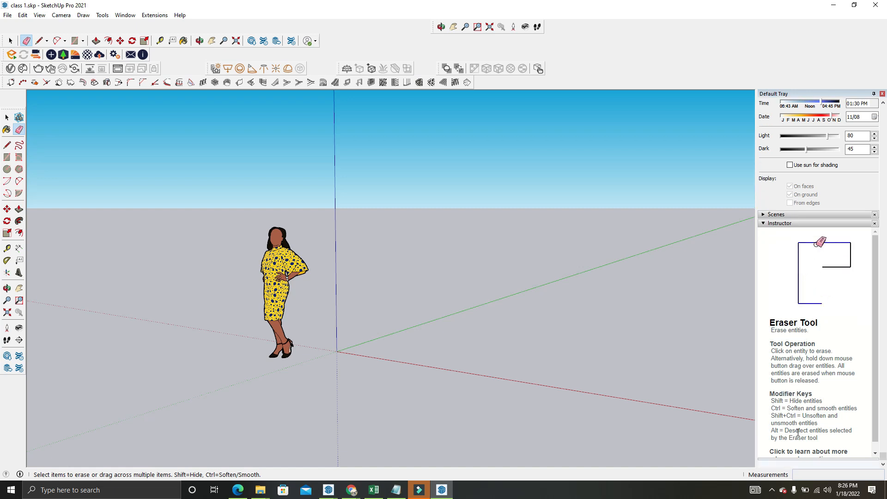
{"action": "left_click", "coordinate": [96, 42]}
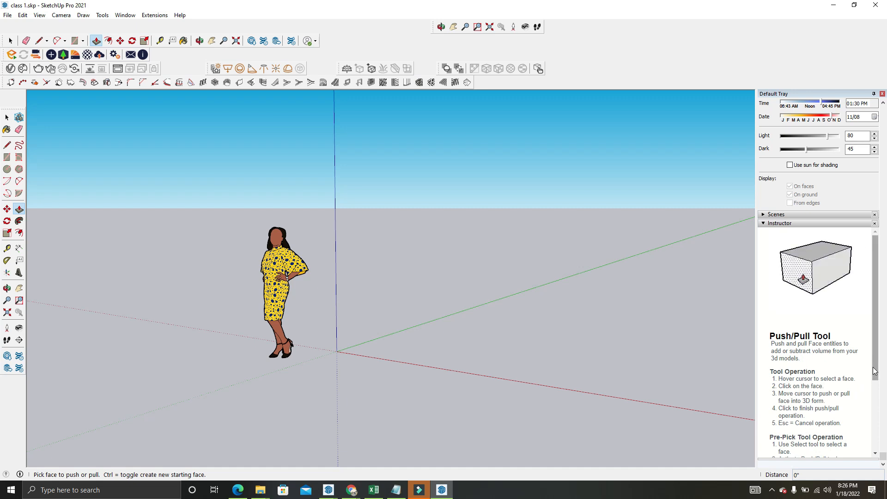
{"action": "left_click_drag", "start_coordinate": [874, 369], "coordinate": [874, 424]}
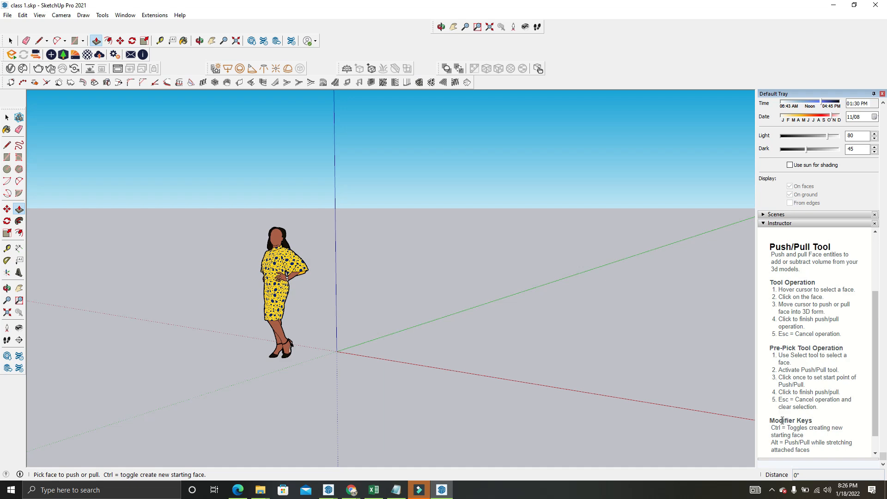
{"action": "scroll", "coordinate": [823, 430], "scroll_direction": "up", "scroll_amount": 5}
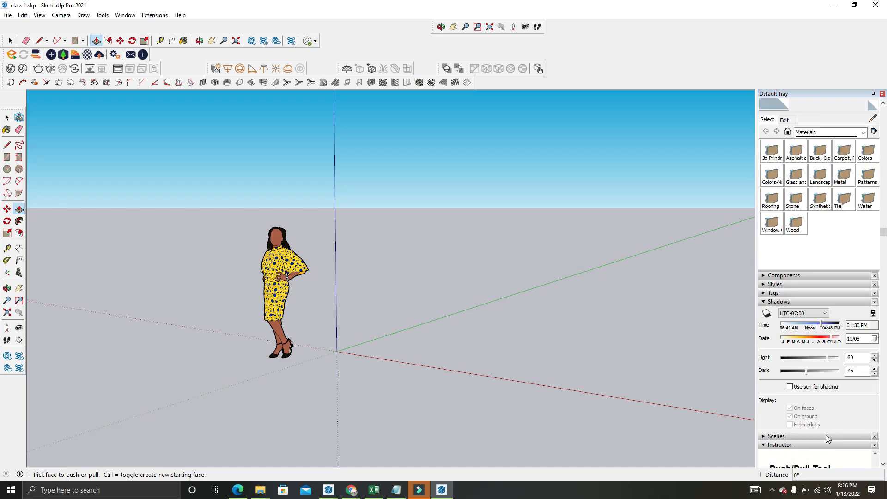
{"action": "scroll", "coordinate": [846, 265], "scroll_direction": "up", "scroll_amount": 3}
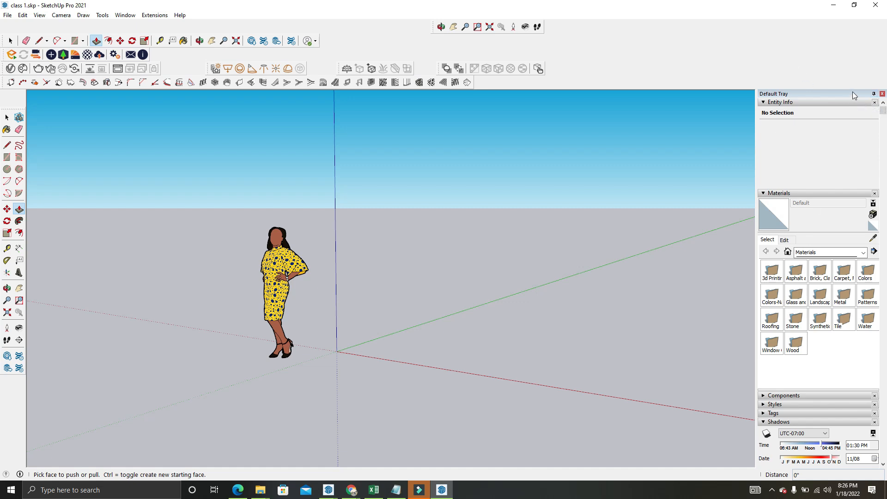
Unpin the Default Tray so it collapses, and close it
{"action": "left_click", "coordinate": [873, 95]}
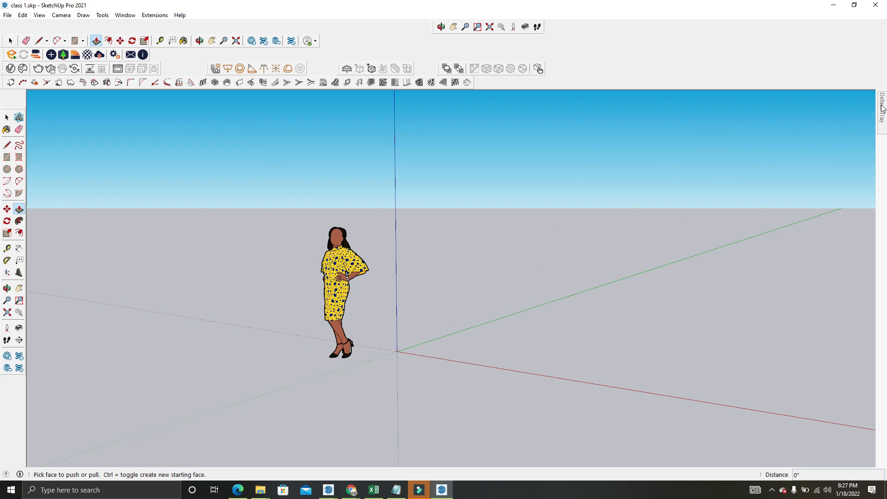
{"action": "mouse_move", "coordinate": [883, 109]}
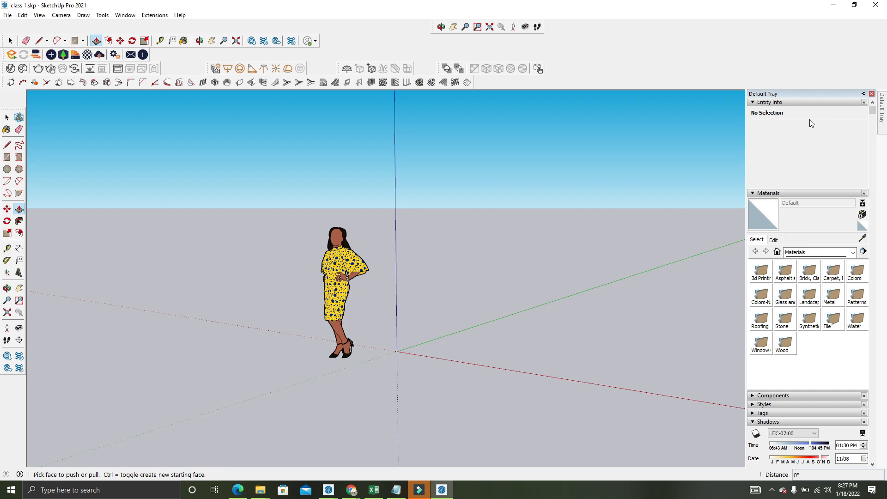
{"action": "left_click", "coordinate": [871, 95]}
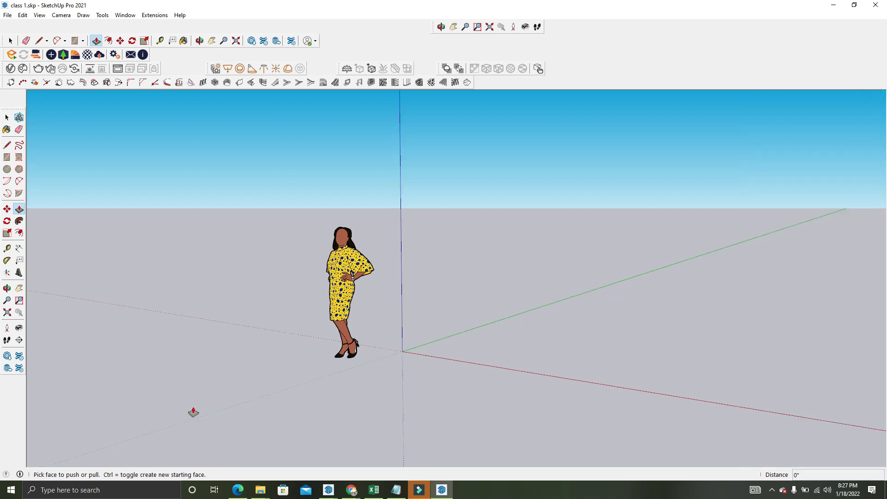
{"action": "left_click", "coordinate": [38, 15]}
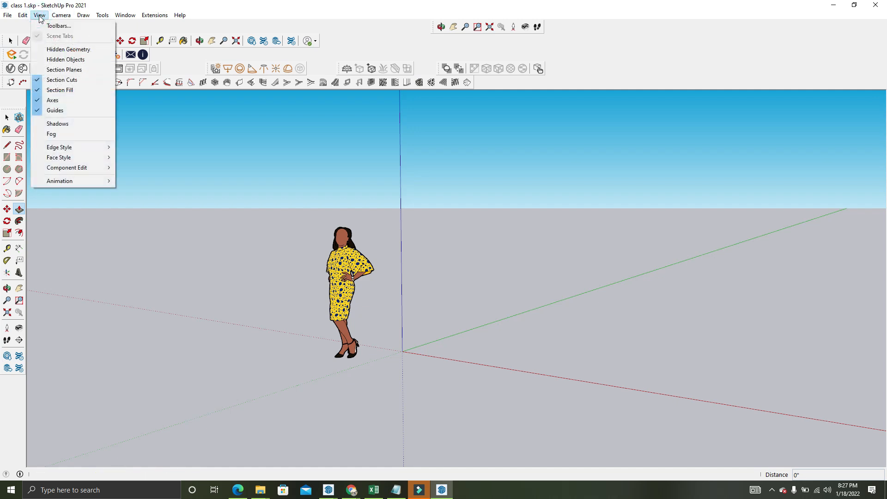
{"action": "left_click", "coordinate": [49, 26]}
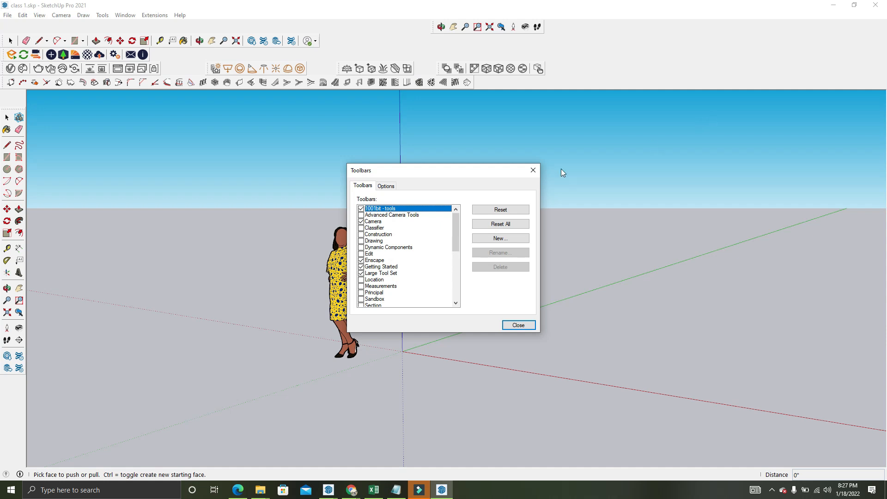
{"action": "left_click", "coordinate": [535, 173]}
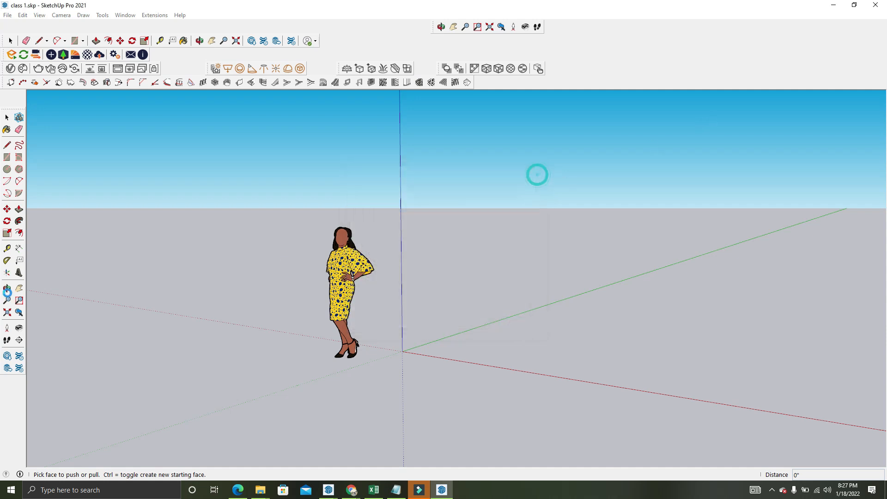
Bring the closed Default Tray back into view
{"action": "left_click", "coordinate": [129, 16]}
{"action": "mouse_move", "coordinate": [128, 27]}
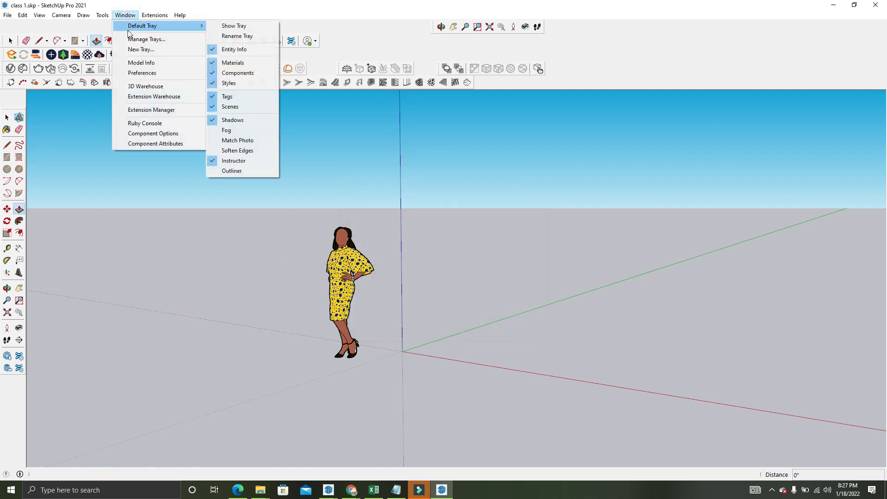
{"action": "left_click", "coordinate": [245, 28]}
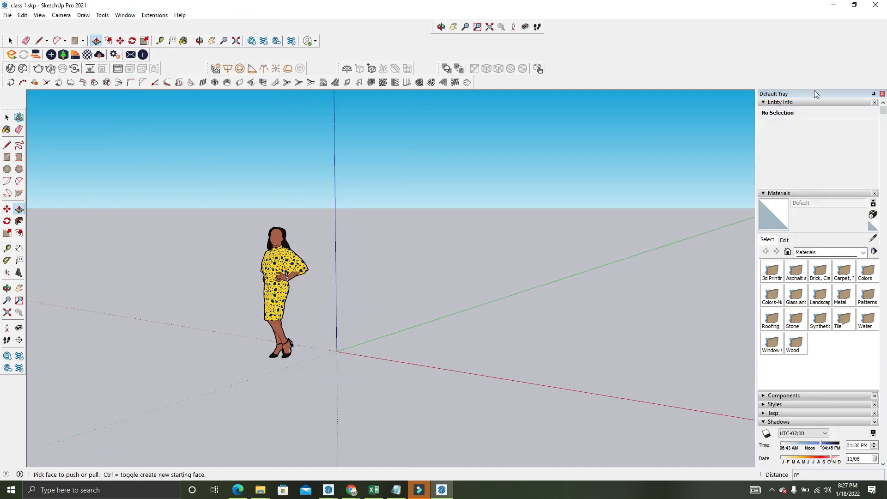
Rename the Default Tray to My Tray
{"action": "left_click", "coordinate": [154, 15]}
{"action": "mouse_move", "coordinate": [161, 26]}
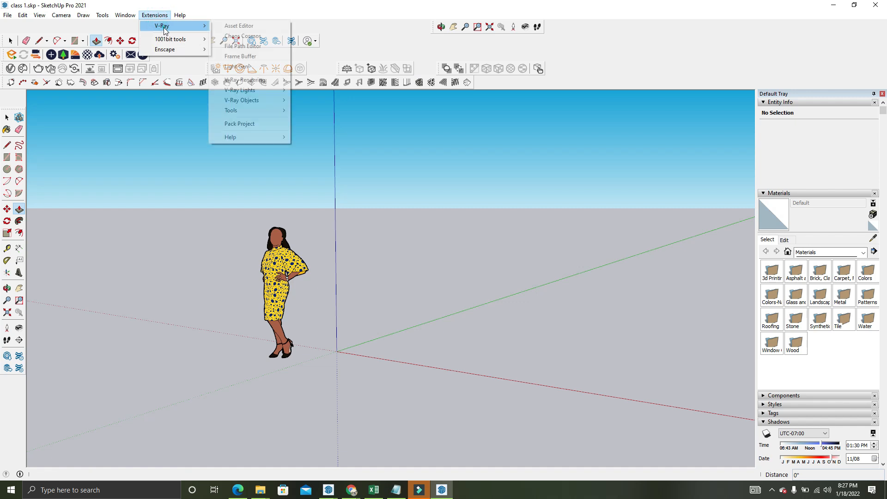
{"action": "mouse_move", "coordinate": [124, 15]}
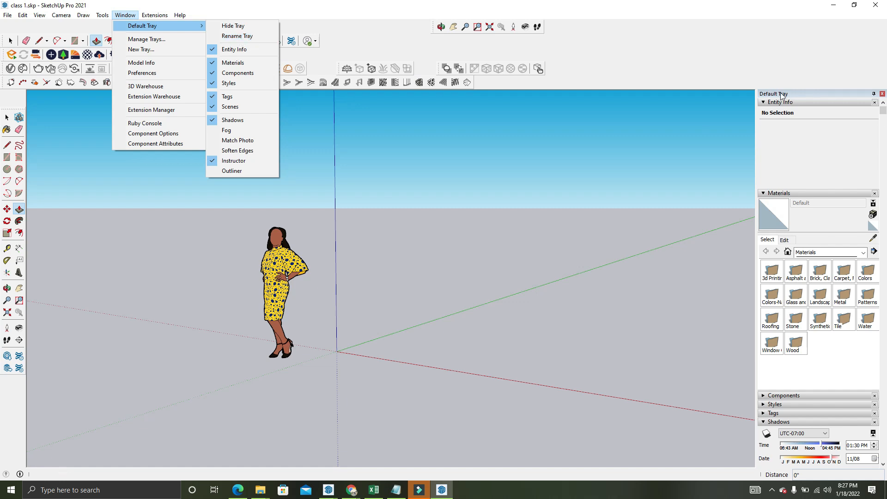
{"action": "left_click", "coordinate": [241, 40]}
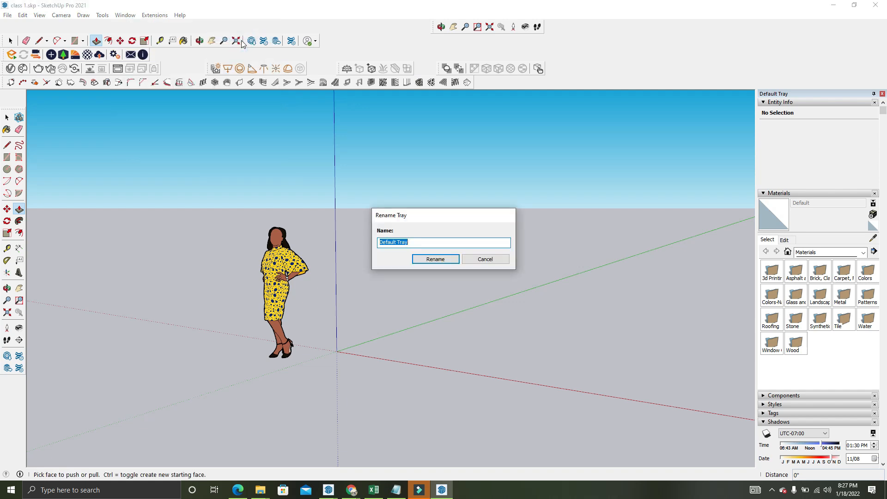
{"action": "type", "text": "My"}
{"action": "left_click", "coordinate": [444, 259]}
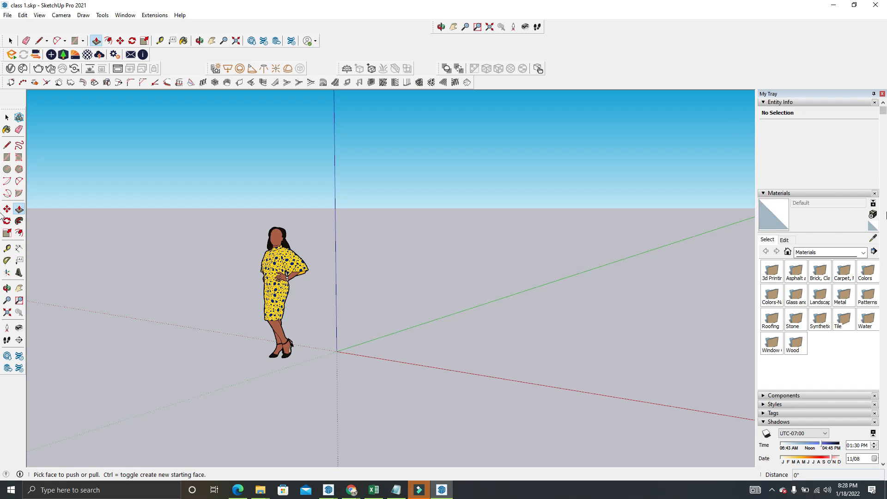
Remove the Entity Info, Components and Styles panels from My Tray
{"action": "left_click", "coordinate": [874, 102]}
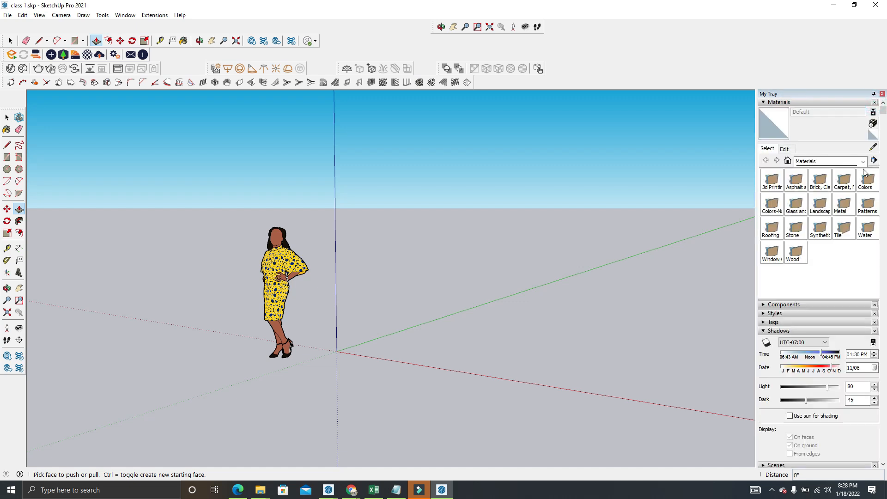
{"action": "left_click", "coordinate": [125, 15]}
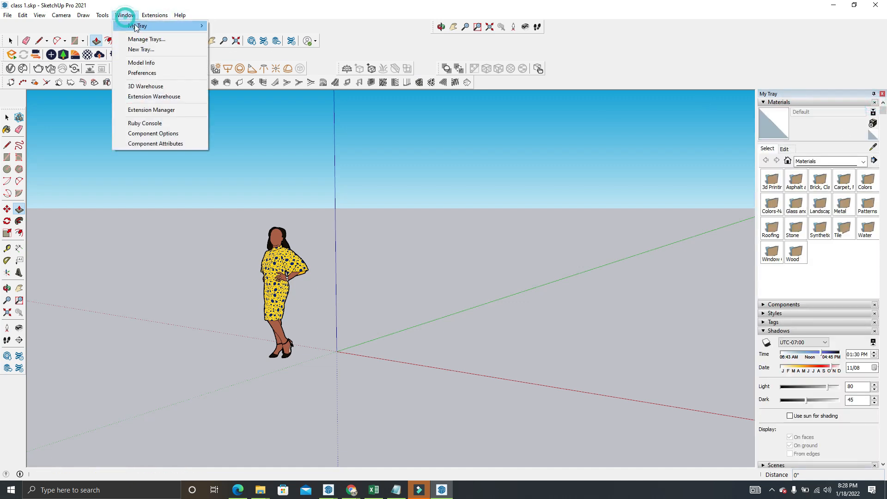
{"action": "mouse_move", "coordinate": [138, 27]}
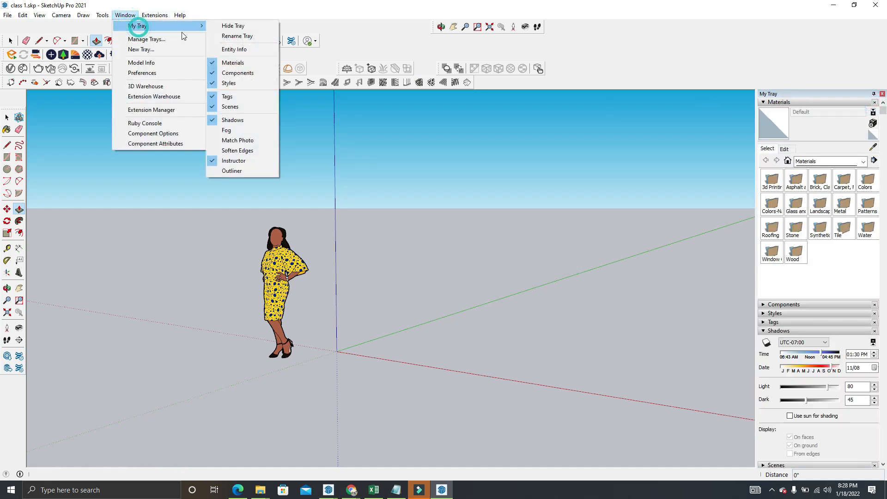
{"action": "left_click", "coordinate": [248, 73]}
{"action": "left_click", "coordinate": [124, 15]}
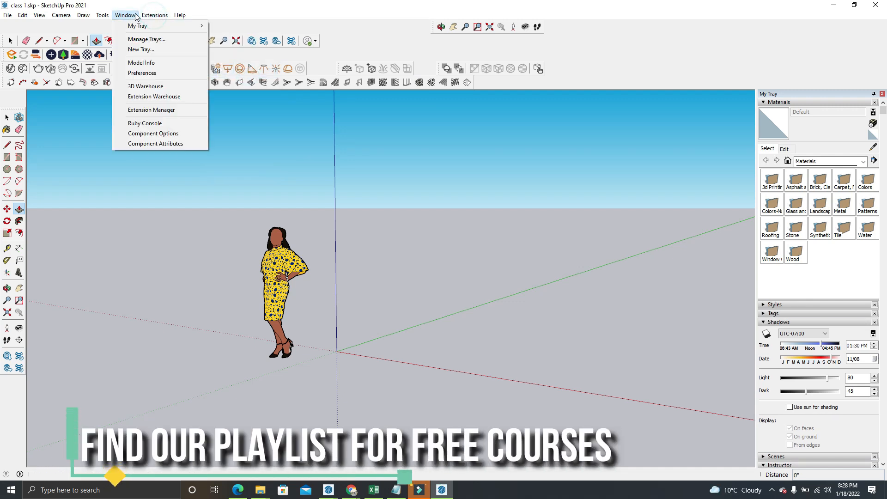
{"action": "mouse_move", "coordinate": [138, 26]}
{"action": "left_click", "coordinate": [227, 83]}
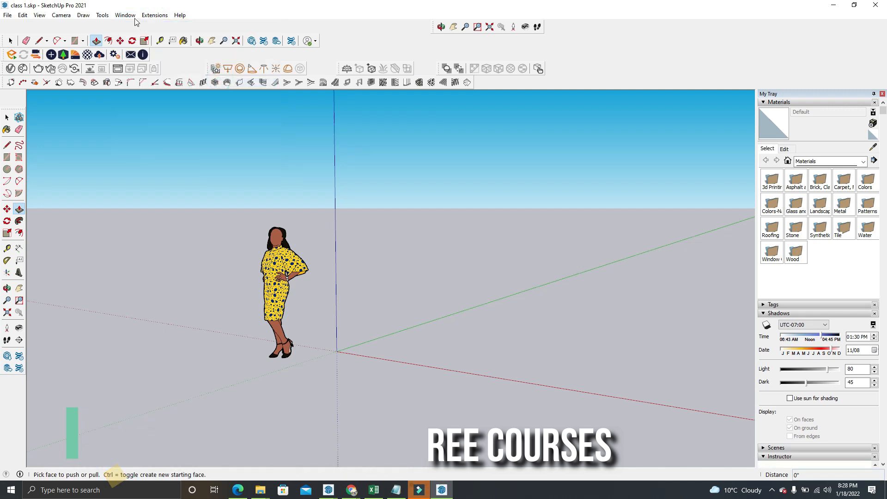
Remove the Tags, Scenes, Shadows and Instructor panels from My Tray, leaving only Materials
{"action": "left_click", "coordinate": [124, 15]}
{"action": "left_click", "coordinate": [228, 96]}
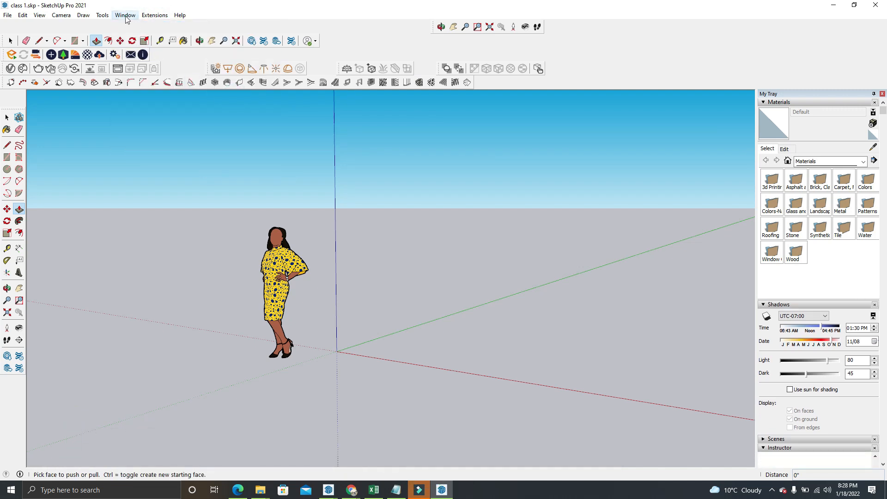
{"action": "left_click", "coordinate": [125, 15]}
{"action": "left_click", "coordinate": [248, 107]}
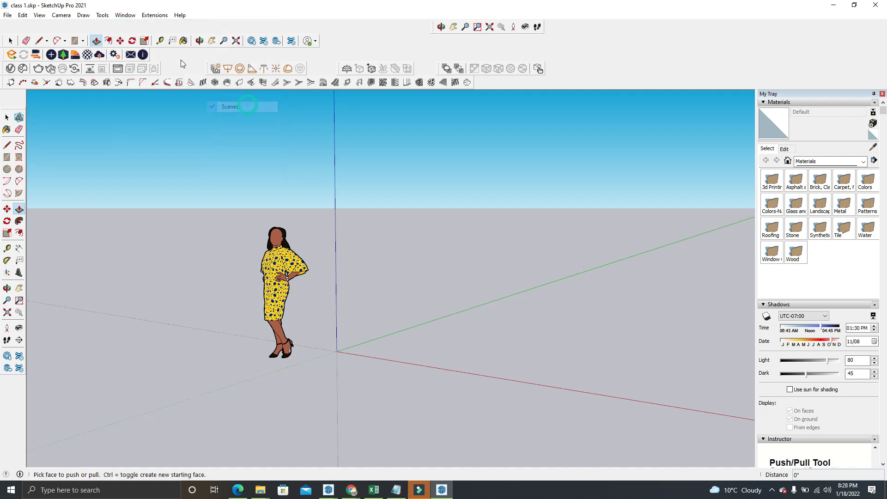
{"action": "left_click", "coordinate": [132, 15]}
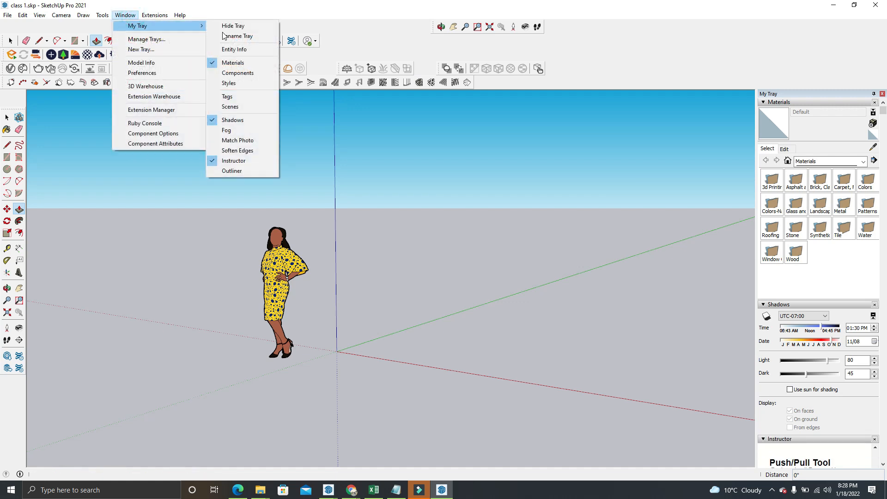
{"action": "left_click", "coordinate": [245, 121]}
{"action": "left_click", "coordinate": [125, 15]}
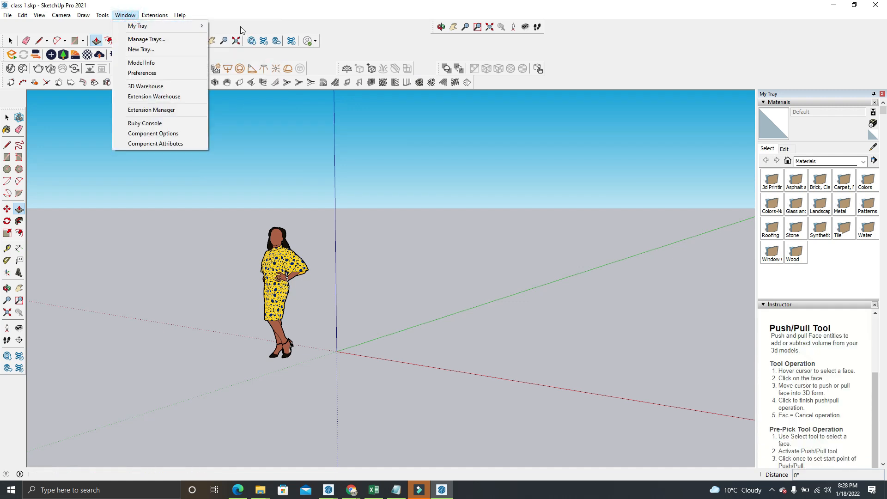
{"action": "mouse_move", "coordinate": [206, 22]}
{"action": "left_click", "coordinate": [243, 162]}
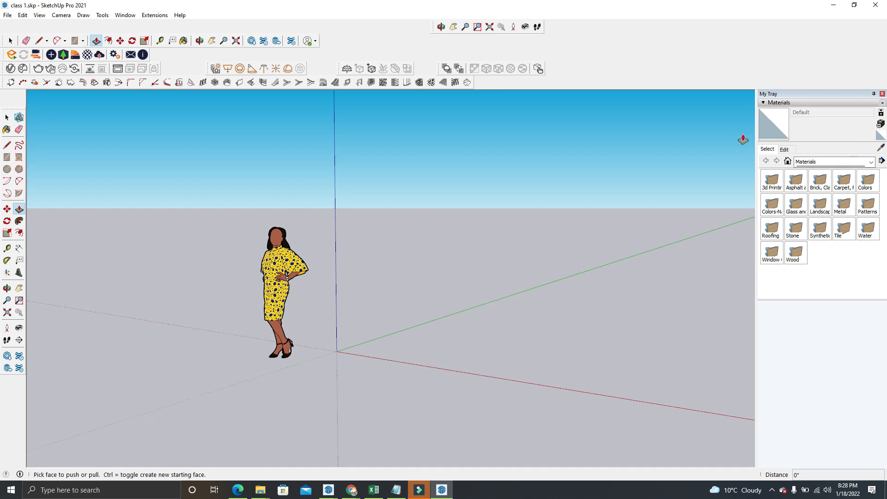
Set My Tray to auto-hide and rearrange the V-Ray and Camera toolbars so they take up fewer rows
{"action": "left_click", "coordinate": [873, 95]}
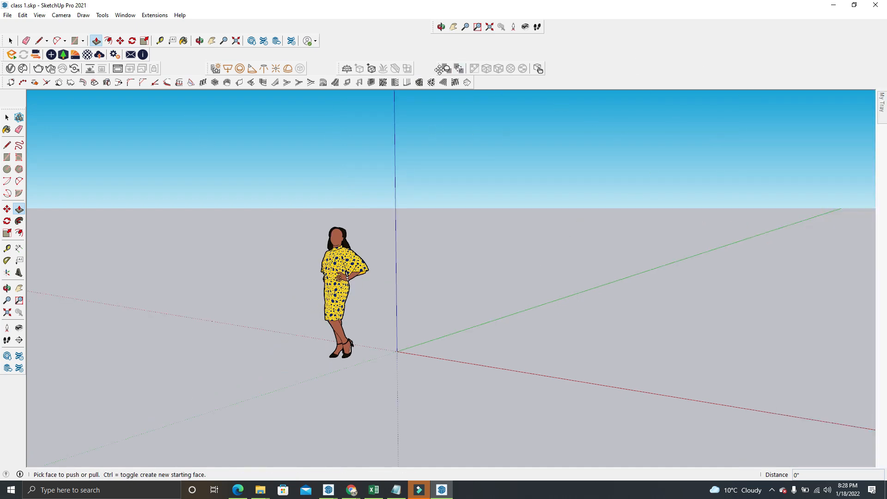
{"action": "left_click_drag", "start_coordinate": [438, 69], "coordinate": [263, 68]}
{"action": "left_click_drag", "start_coordinate": [434, 26], "coordinate": [432, 44]}
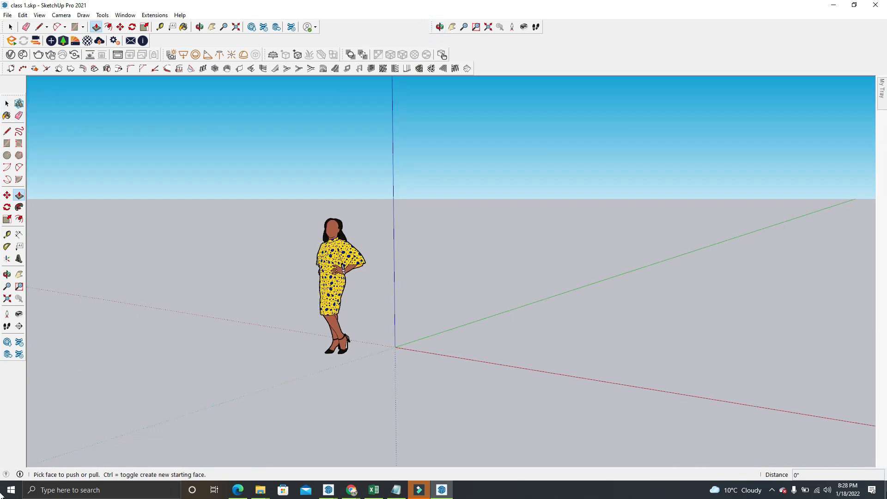
Examine the Geo-location options and the model and component authors in the Credits page of Model Info
{"action": "left_click", "coordinate": [8, 16]}
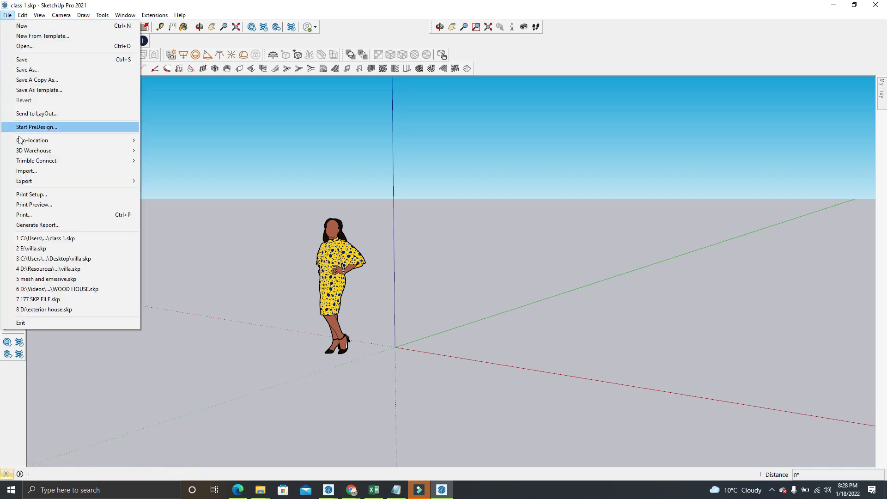
{"action": "mouse_move", "coordinate": [26, 144]}
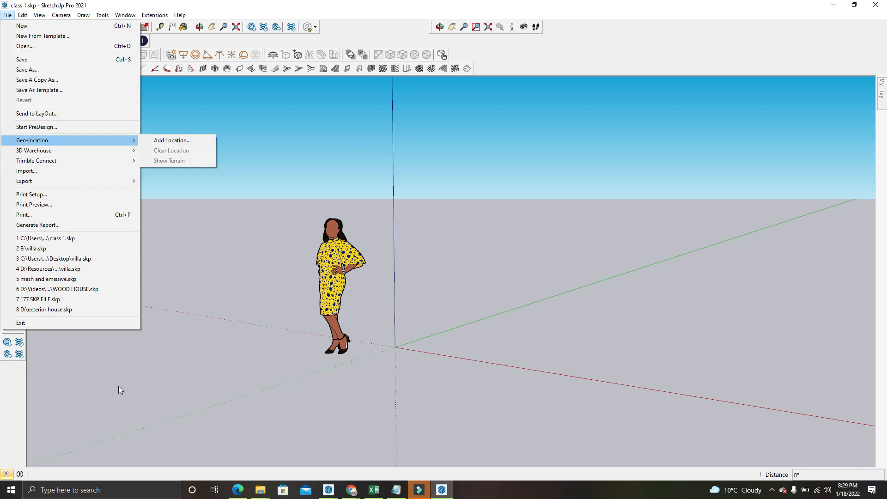
{"action": "left_click", "coordinate": [56, 428]}
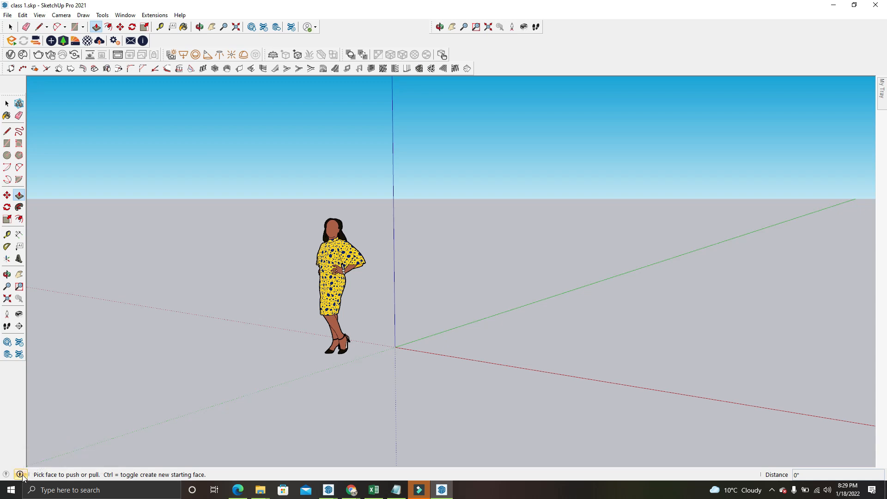
{"action": "mouse_move", "coordinate": [23, 476]}
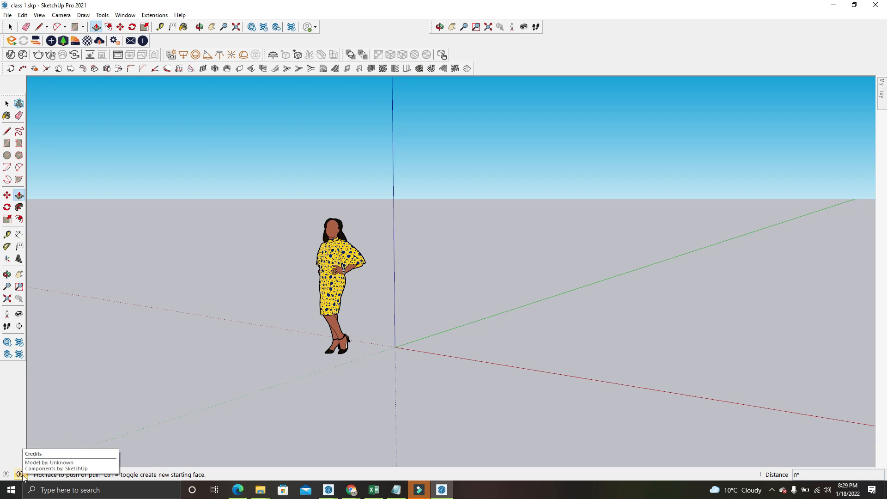
{"action": "left_click", "coordinate": [38, 27]}
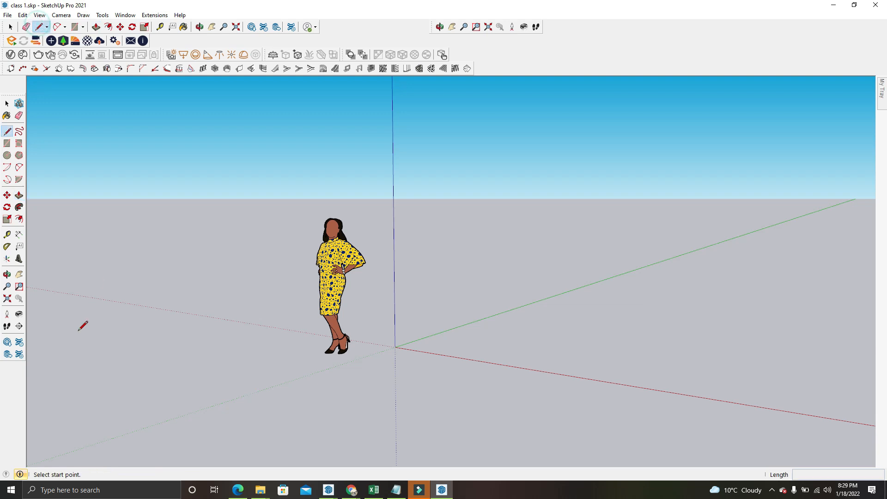
{"action": "left_click", "coordinate": [21, 475]}
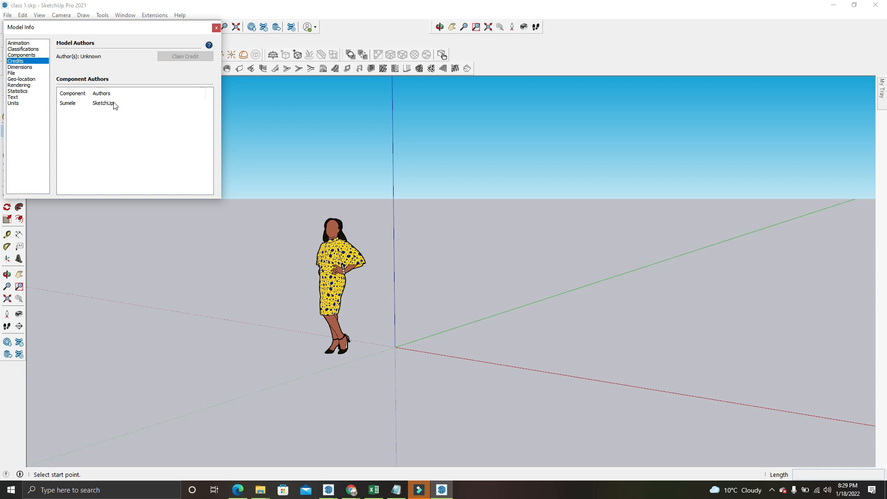
{"action": "left_click", "coordinate": [216, 28]}
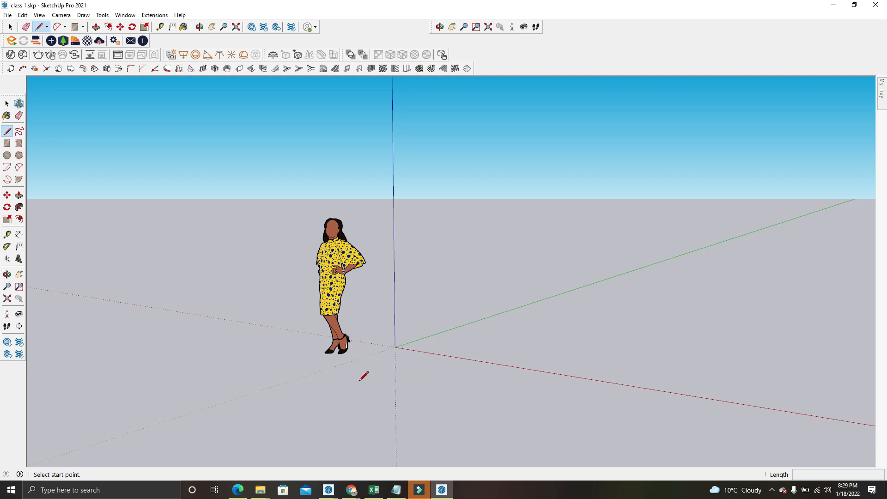
Draw three connected freehand line segments beside the figure with the Line tool, the second about 46' long
{"action": "left_click", "coordinate": [385, 382]}
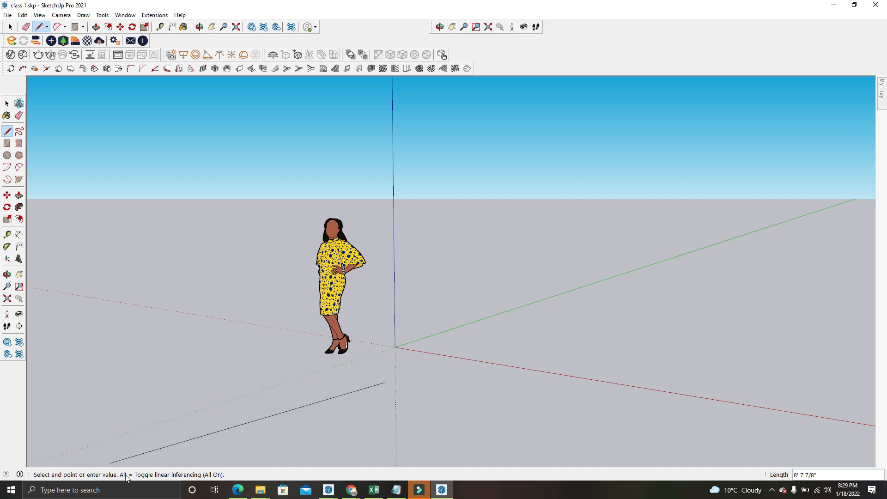
{"action": "left_click", "coordinate": [560, 291]}
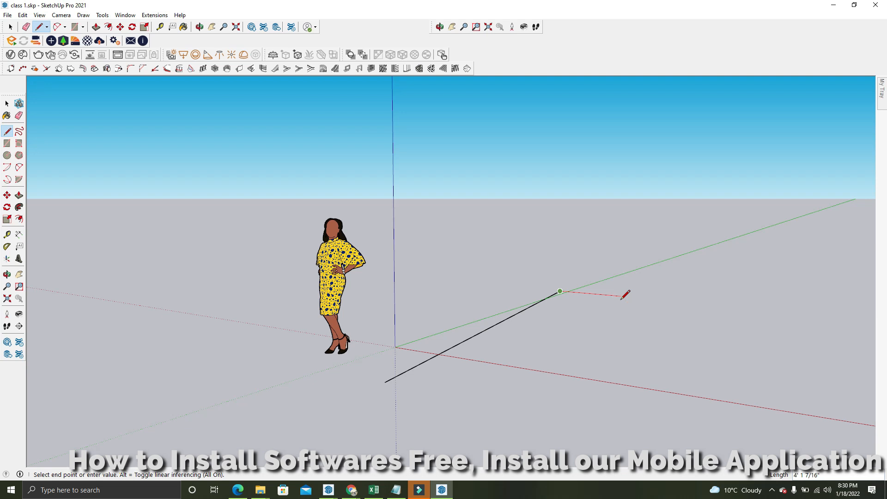
{"action": "type", "text": "5"}
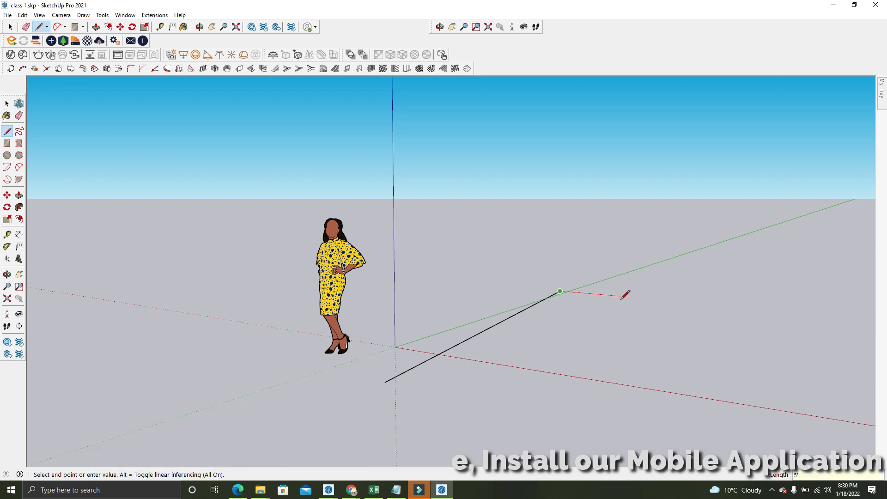
{"action": "type", "text": "'"}
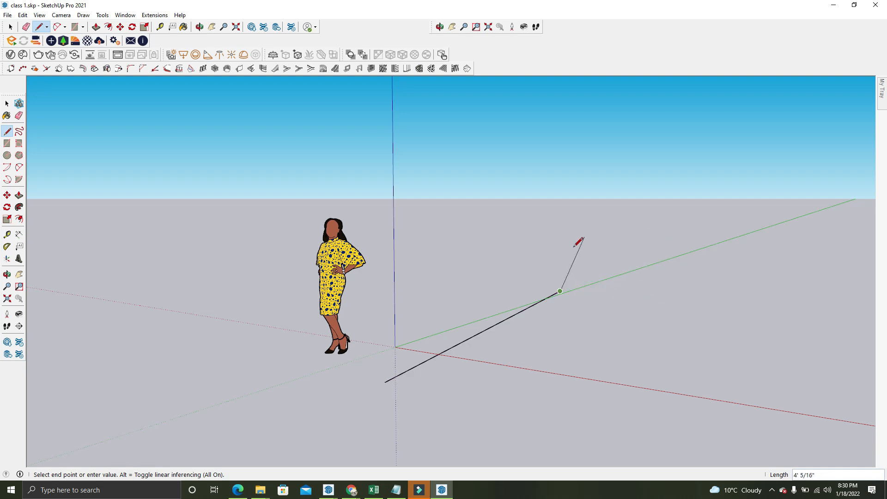
{"action": "left_click", "coordinate": [729, 249]}
{"action": "left_click", "coordinate": [723, 364]}
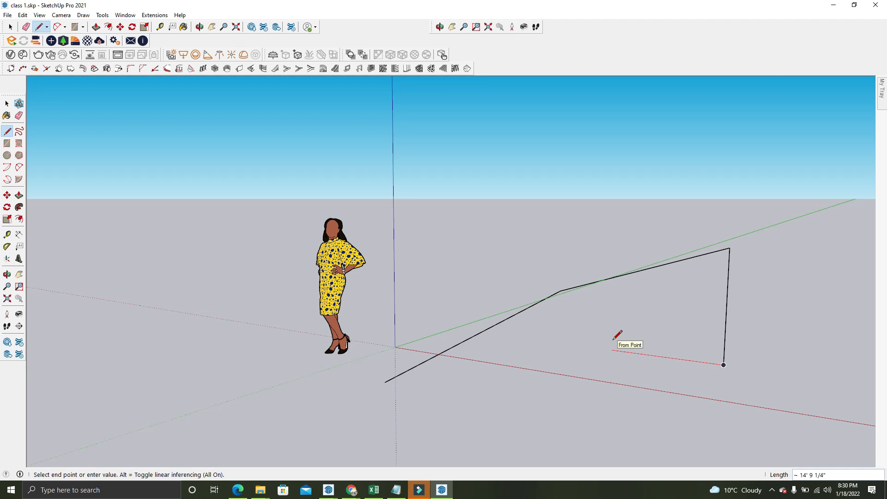
Extend the line chain with an exact-length segment along the red axis and a 15' segment along the green axis
{"action": "type", "text": "16"}
{"action": "key", "text": "Return"}
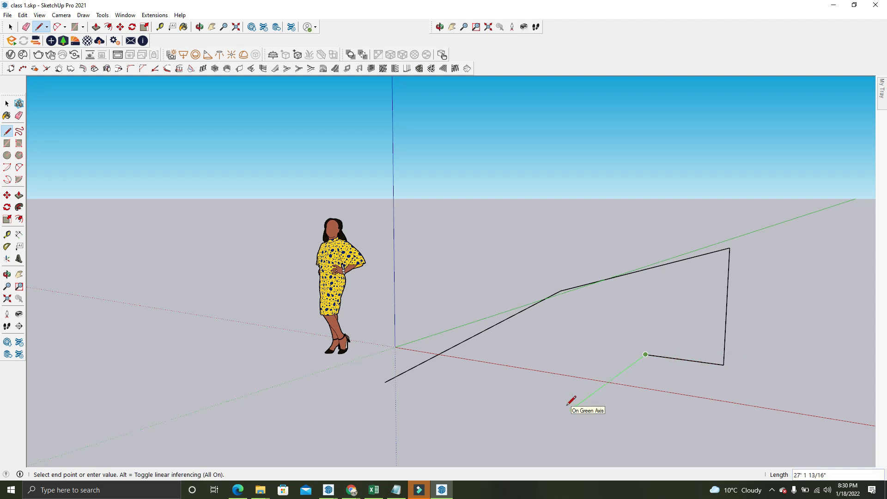
{"action": "type", "text": "15"}
{"action": "key", "text": "Return"}
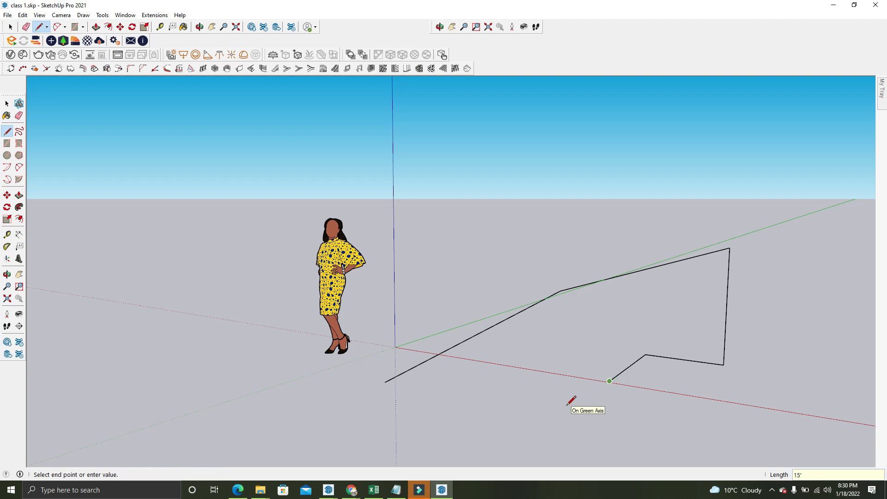
Select all the drawn line segments with the Select tool and delete them
{"action": "key", "text": "space"}
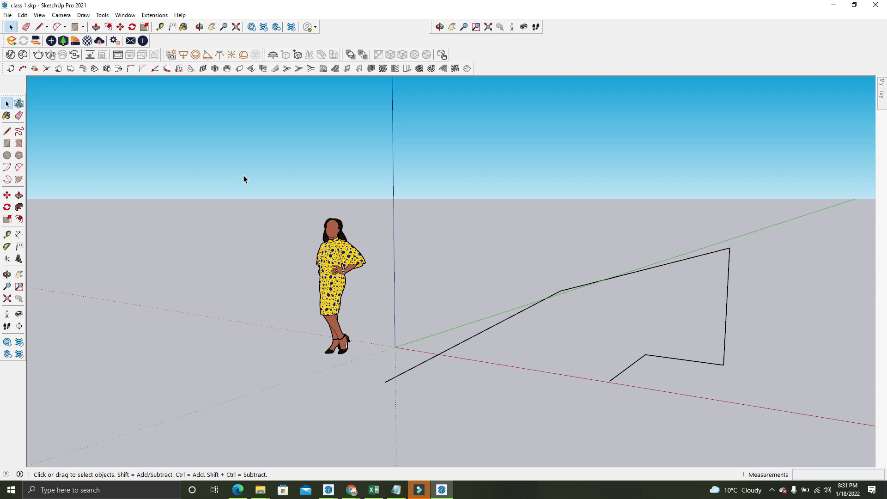
{"action": "left_click_drag", "start_coordinate": [700, 315], "coordinate": [481, 419]}
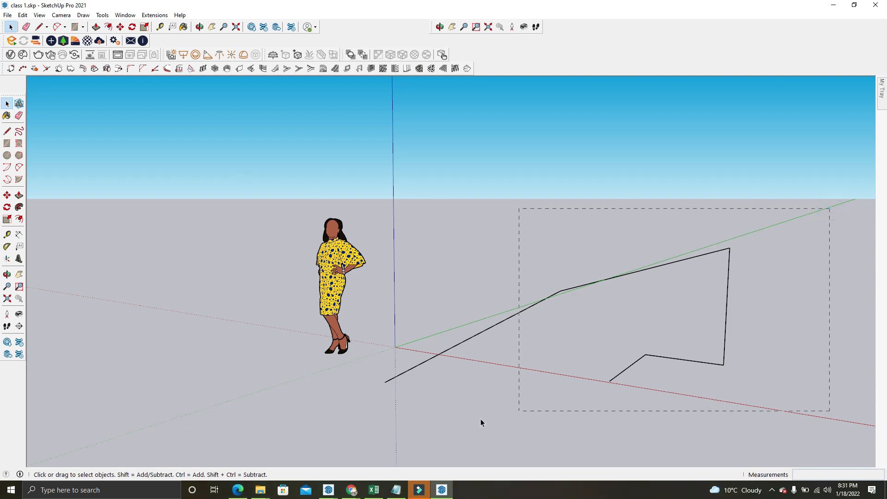
{"action": "left_click_drag", "start_coordinate": [563, 370], "coordinate": [463, 409]}
{"action": "left_click_drag", "start_coordinate": [370, 448], "coordinate": [370, 448]}
{"action": "key", "text": "Delete"}
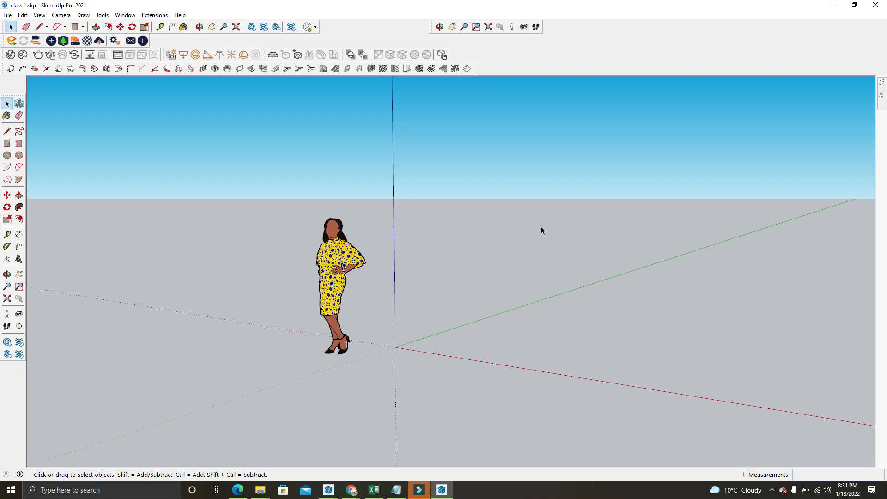
Draw two separate freehand rectangles near the origin with the Rectangle tool, one beside the red axis and one farther away
{"action": "left_click", "coordinate": [330, 263]}
{"action": "left_click", "coordinate": [415, 323]}
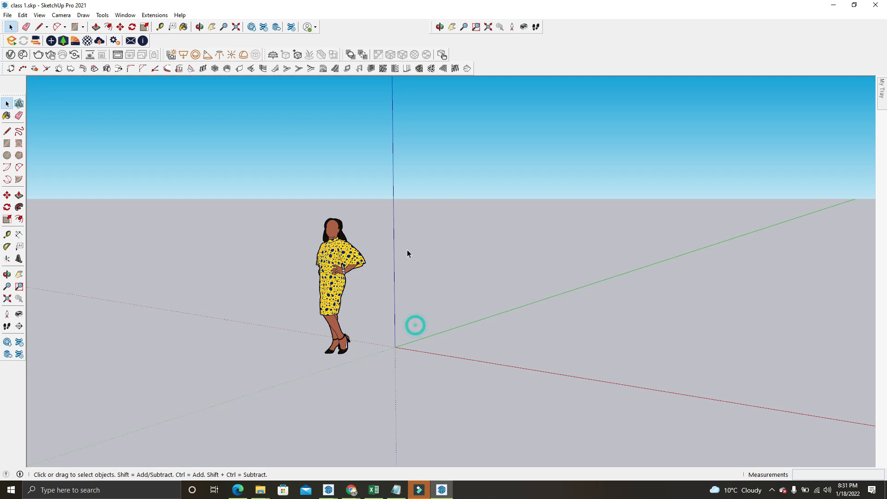
{"action": "left_click", "coordinate": [75, 27]}
{"action": "left_click", "coordinate": [414, 344]}
{"action": "left_click", "coordinate": [670, 319]}
{"action": "left_click", "coordinate": [438, 304]}
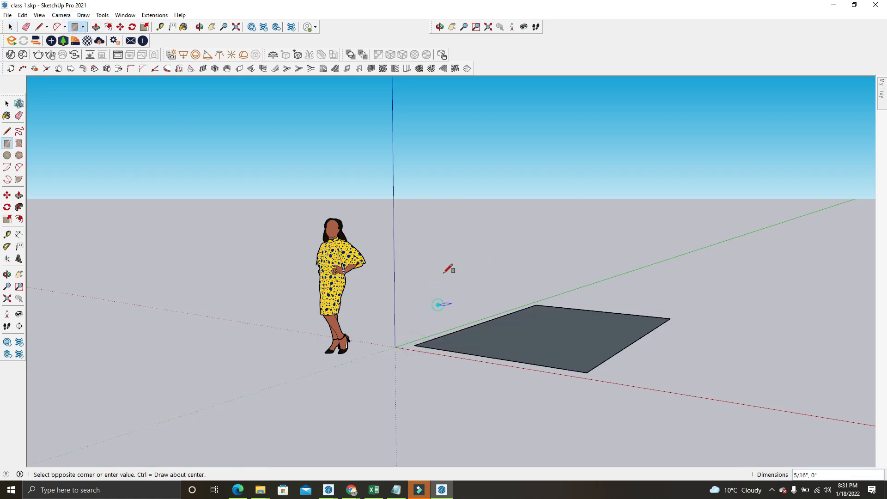
{"action": "left_click", "coordinate": [451, 263]}
{"action": "middle_click_drag", "start_coordinate": [451, 263], "coordinate": [476, 296]}
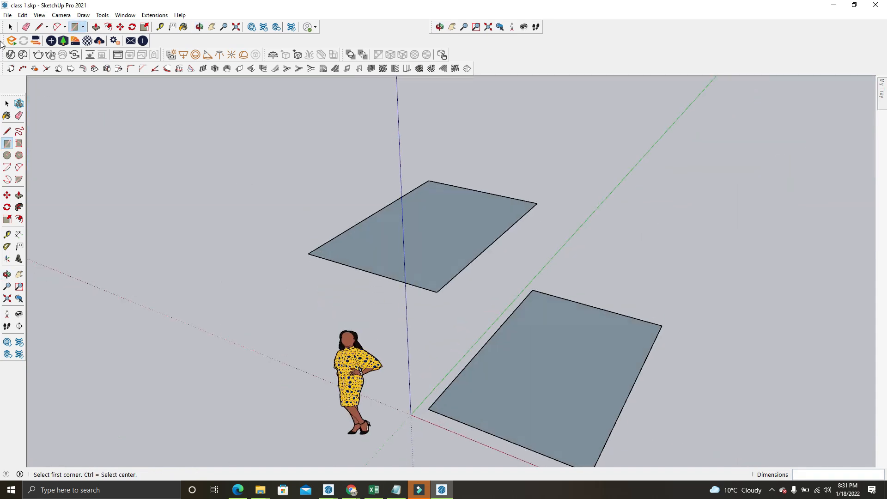
Select the far rectangle's face, the near rectangle's face and the figure one at a time, clearing the selection at the end
{"action": "left_click", "coordinate": [10, 26]}
{"action": "left_click", "coordinate": [414, 248]}
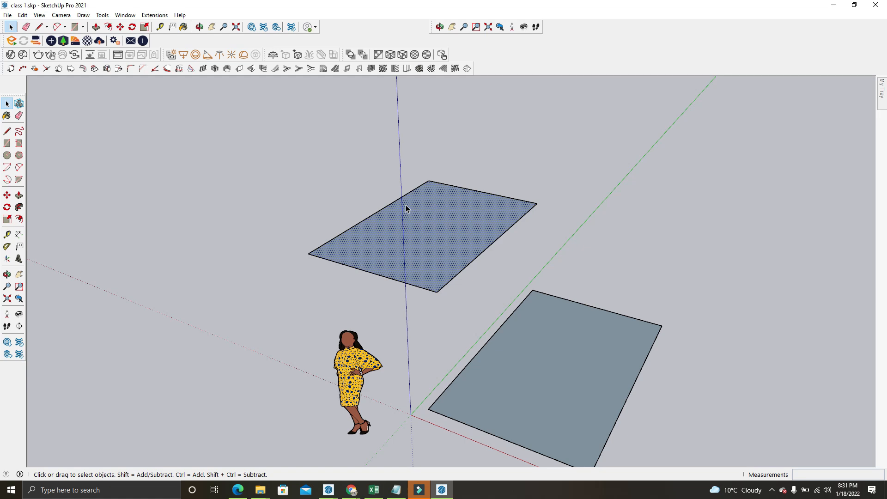
{"action": "middle_click_drag", "start_coordinate": [406, 204], "coordinate": [471, 328]}
{"action": "left_click", "coordinate": [471, 328]}
{"action": "left_click", "coordinate": [332, 382]}
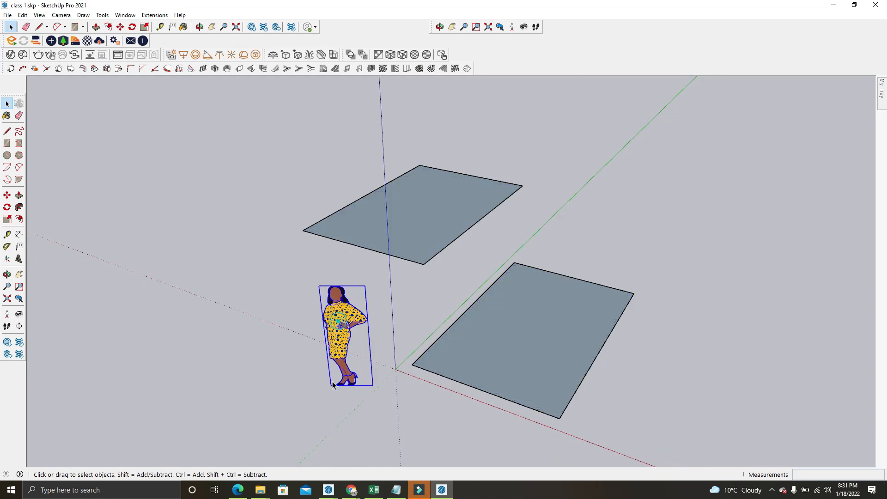
{"action": "left_click", "coordinate": [219, 219]}
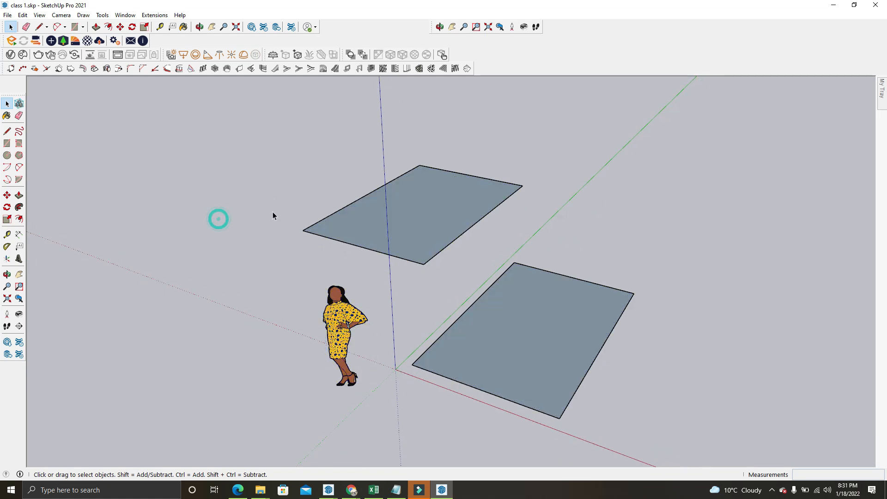
{"action": "left_click", "coordinate": [338, 317]}
{"action": "left_click", "coordinate": [395, 248]}
{"action": "left_click", "coordinate": [481, 358]}
{"action": "left_click", "coordinate": [205, 290]}
Window-select the figure, the whole far rectangle and the adjacent edge of the near rectangle, and clear the selection
{"action": "left_click_drag", "start_coordinate": [162, 90], "coordinate": [204, 137]}
{"action": "left_click_drag", "start_coordinate": [231, 165], "coordinate": [688, 446]}
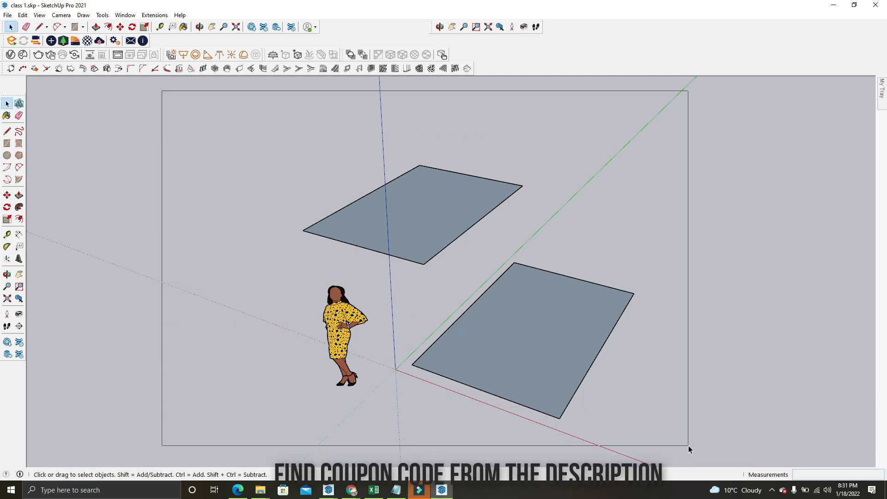
{"action": "left_click_drag", "start_coordinate": [688, 445], "coordinate": [171, 152]}
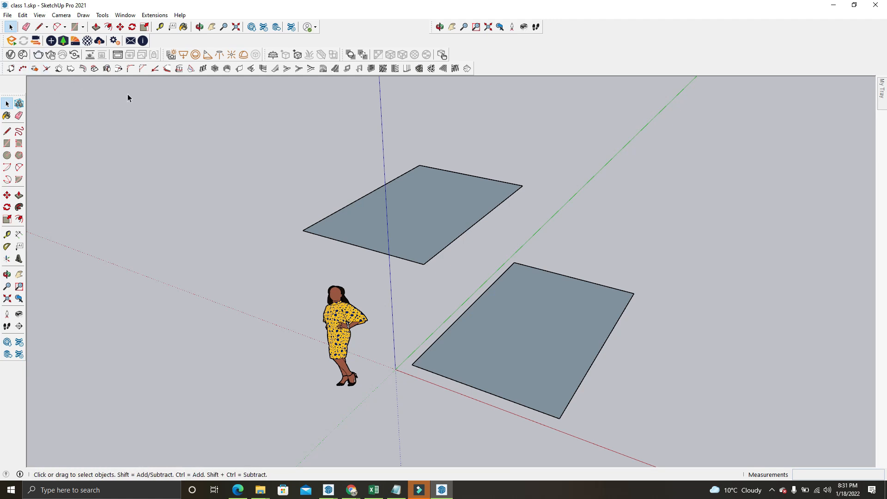
{"action": "left_click_drag", "start_coordinate": [128, 93], "coordinate": [825, 455]}
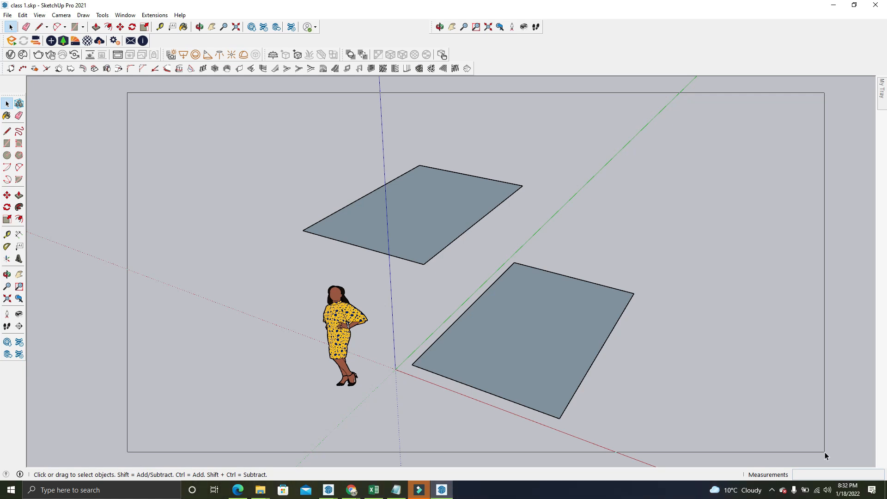
{"action": "left_click_drag", "start_coordinate": [824, 452], "coordinate": [533, 448]}
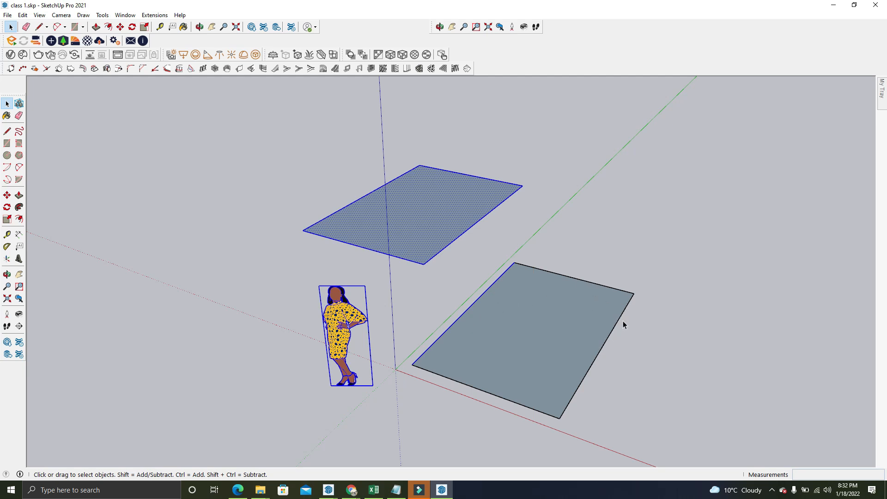
{"action": "left_click", "coordinate": [411, 291]}
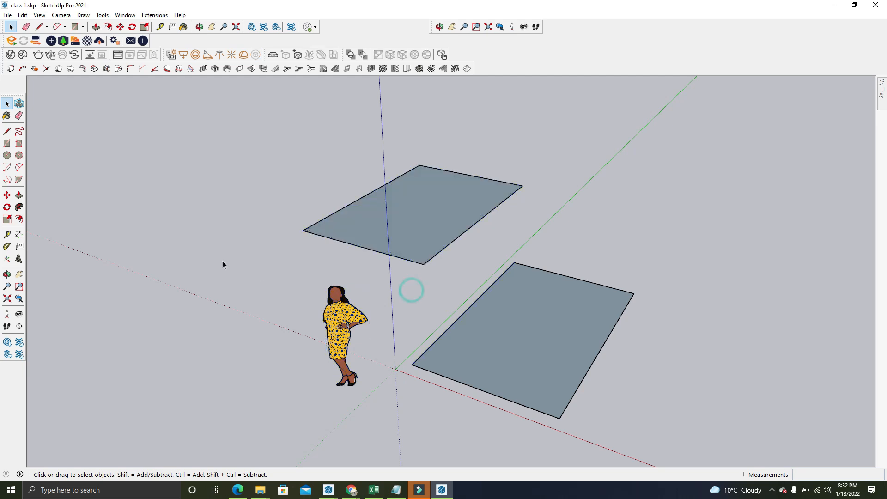
Window-select only the figure with a box that cuts through both rectangles, and clear the selection
{"action": "left_click_drag", "start_coordinate": [247, 238], "coordinate": [489, 442]}
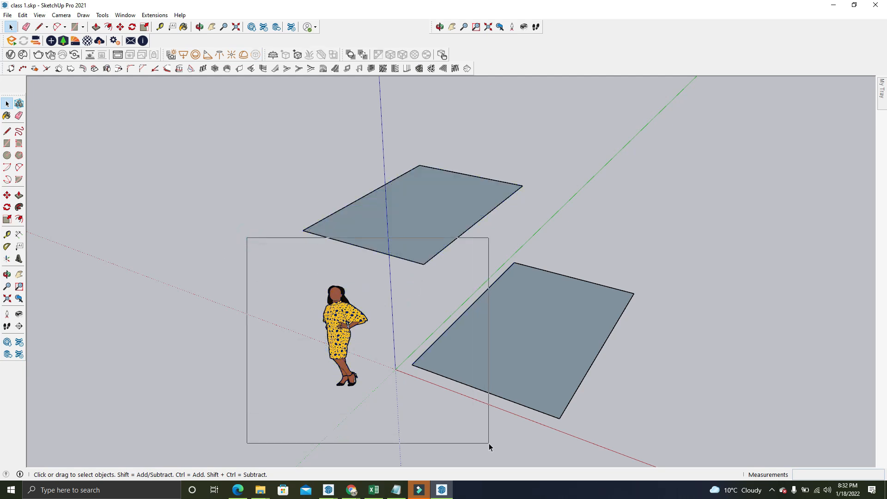
{"action": "left_click_drag", "start_coordinate": [489, 443], "coordinate": [488, 443]}
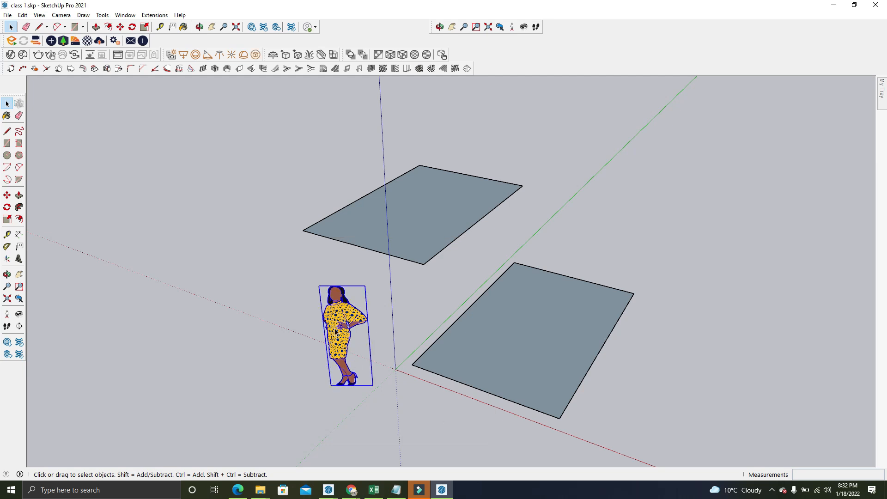
{"action": "left_click", "coordinate": [376, 286]}
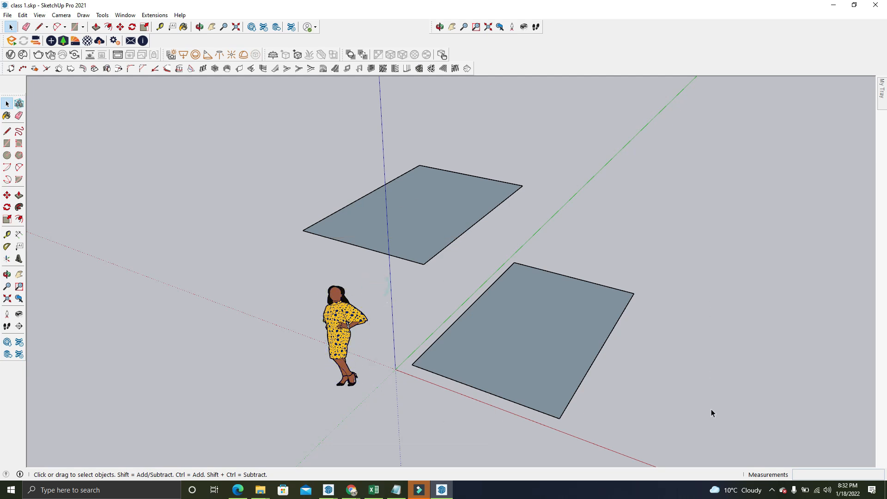
Crossing-select the near rectangle and the far rectangle's face with two of its edges, and clear the selection
{"action": "left_click_drag", "start_coordinate": [784, 454], "coordinate": [143, 124]}
{"action": "left_click_drag", "start_coordinate": [143, 125], "coordinate": [390, 251]}
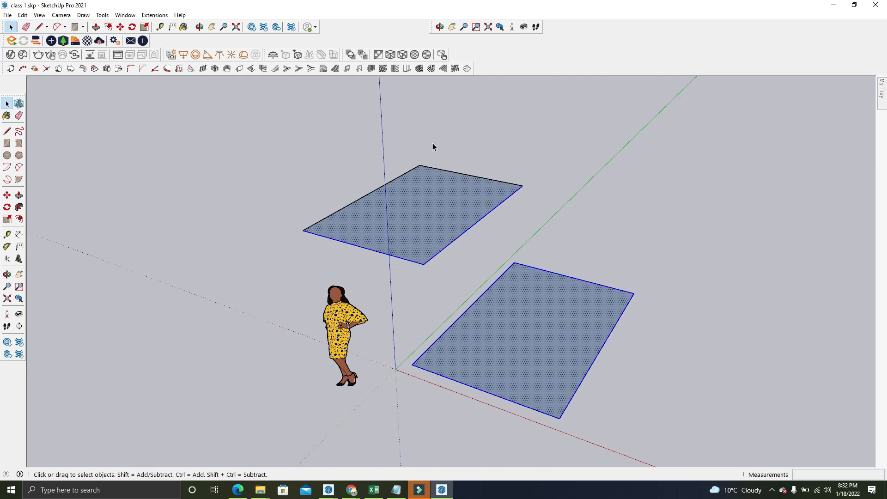
{"action": "left_click", "coordinate": [452, 119]}
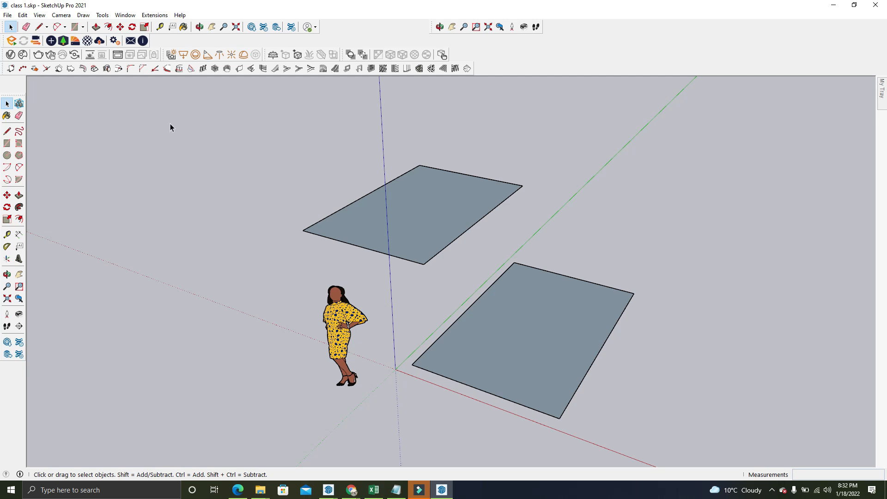
Window-select the figure and both rectangles, clear it, and crossing-select the figure with the near rectangle's face and two edges
{"action": "mouse_move", "coordinate": [93, 94]}
{"action": "left_mouse_down"}
{"action": "mouse_move", "coordinate": [264, 222]}
{"action": "mouse_move", "coordinate": [721, 436]}
{"action": "left_mouse_up"}
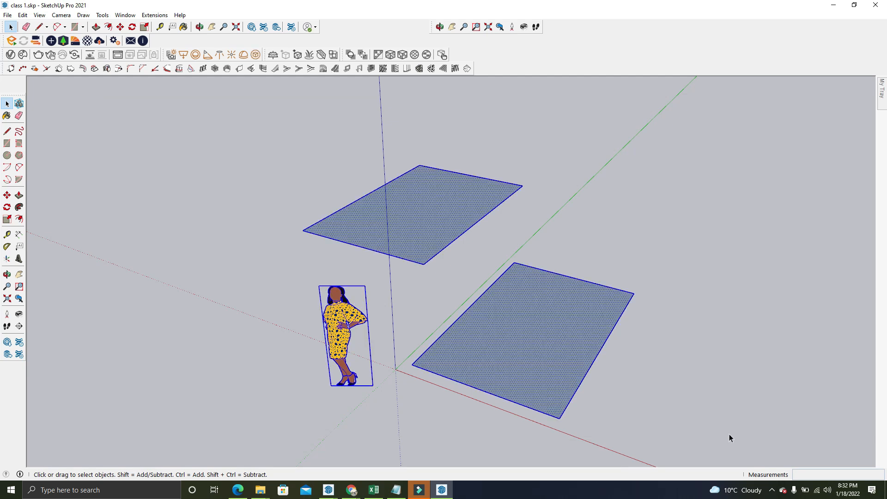
{"action": "left_click", "coordinate": [741, 432]}
{"action": "left_click_drag", "start_coordinate": [778, 451], "coordinate": [359, 345]}
{"action": "mouse_move", "coordinate": [363, 387]}
{"action": "left_mouse_down"}
{"action": "mouse_move", "coordinate": [361, 378]}
{"action": "mouse_move", "coordinate": [350, 385]}
{"action": "left_mouse_up"}
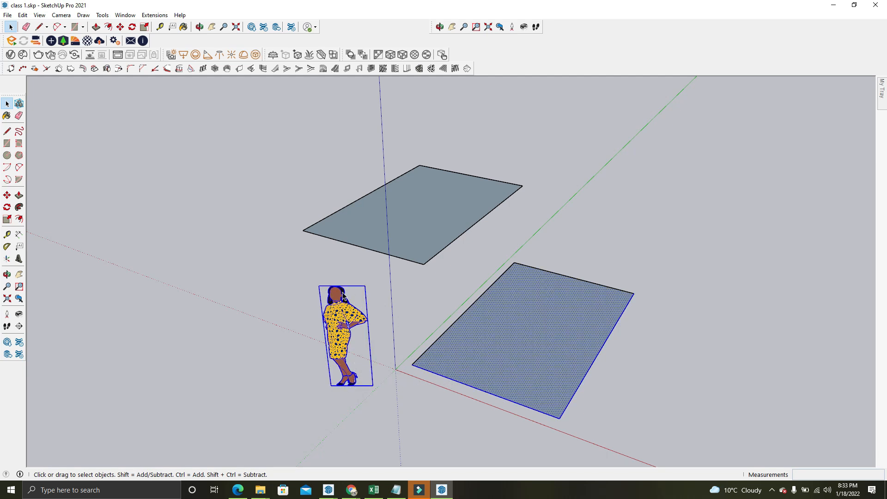
{"action": "left_click", "coordinate": [256, 292]}
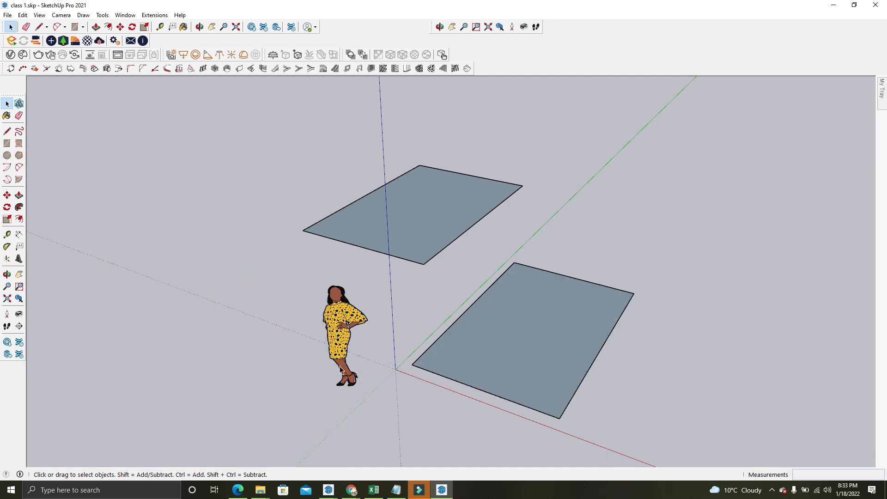
Select the figure and each rectangle's face individually again, and deselect everything
{"action": "left_click_drag", "start_coordinate": [327, 371], "coordinate": [380, 428]}
{"action": "left_click", "coordinate": [340, 309]}
{"action": "left_click", "coordinate": [370, 231]}
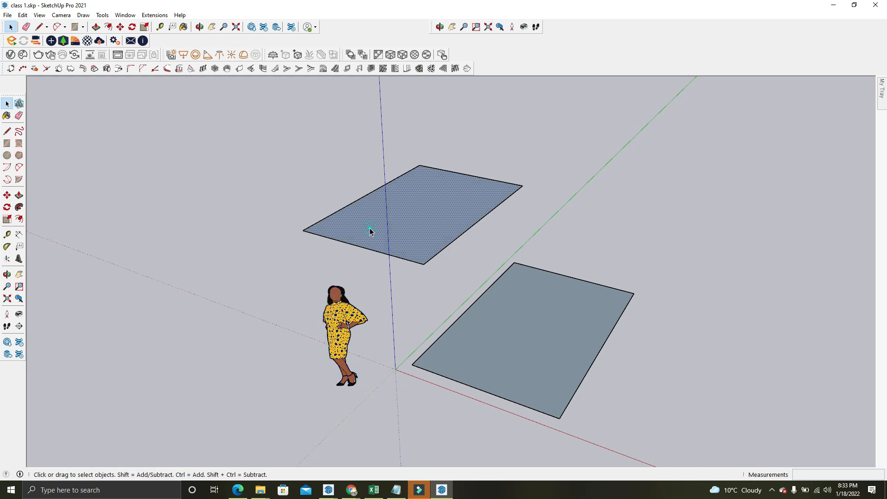
{"action": "left_click", "coordinate": [478, 303]}
{"action": "left_click", "coordinate": [83, 174]}
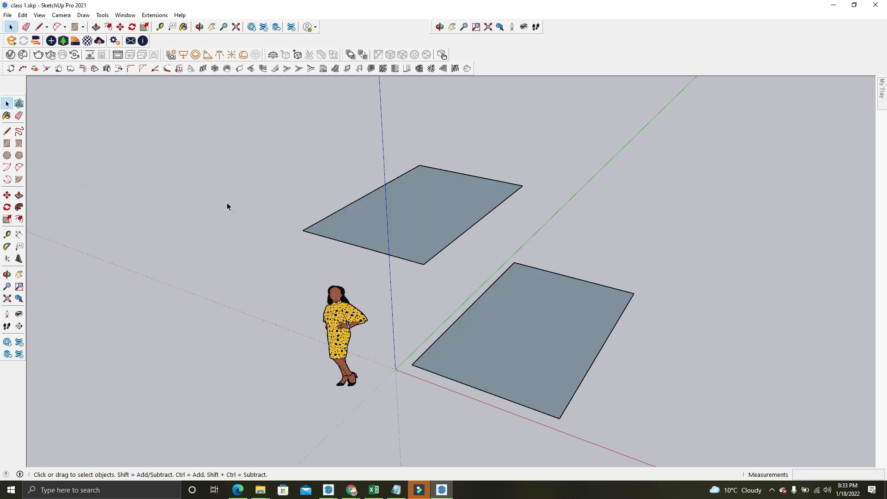
Select the figure and invert the selection to pick both rectangles instead, and clear the selection
{"action": "middle_click_drag", "start_coordinate": [267, 238], "coordinate": [292, 191]}
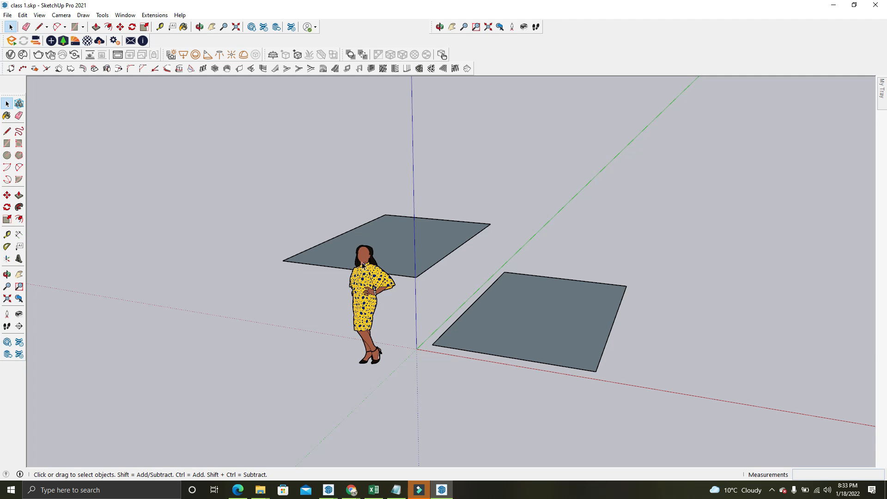
{"action": "middle_click_drag", "start_coordinate": [317, 330], "coordinate": [564, 290]}
{"action": "right_click", "coordinate": [620, 253]}
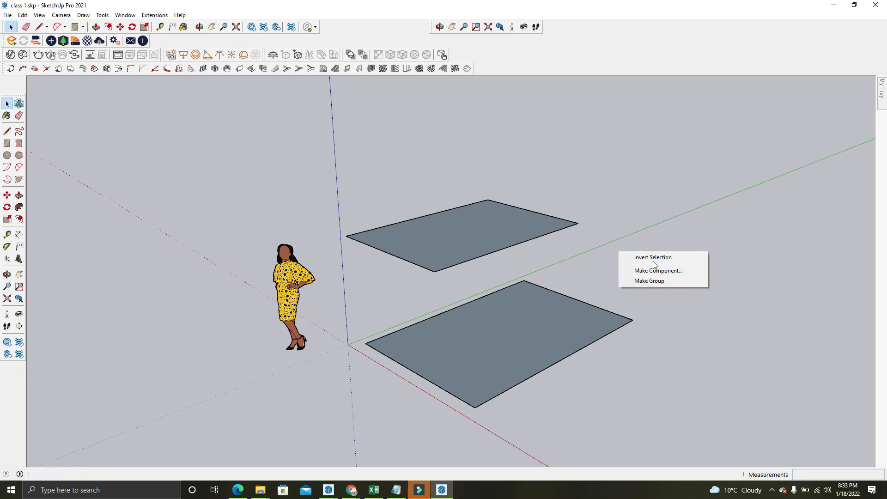
{"action": "left_click", "coordinate": [652, 238]}
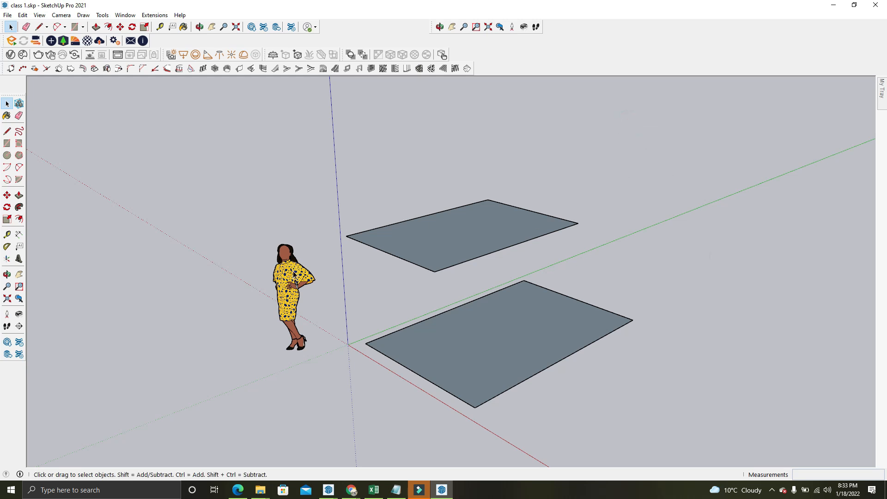
{"action": "left_click", "coordinate": [281, 274]}
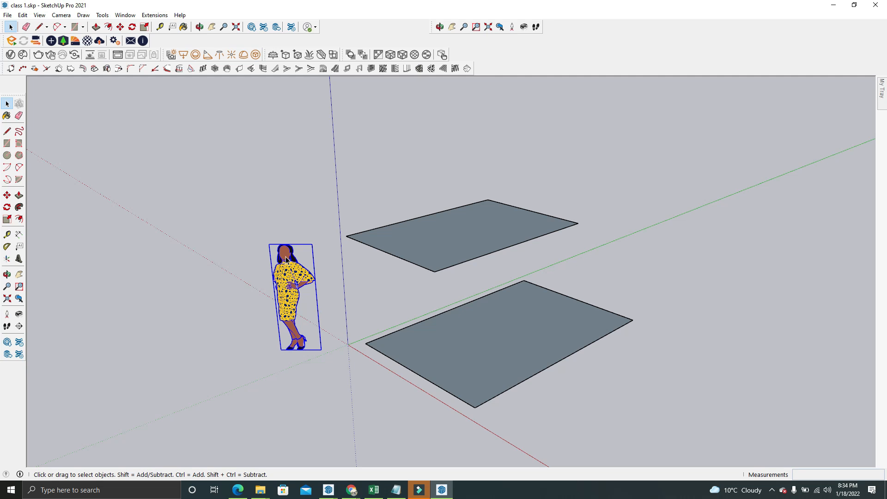
{"action": "right_click", "coordinate": [286, 260]}
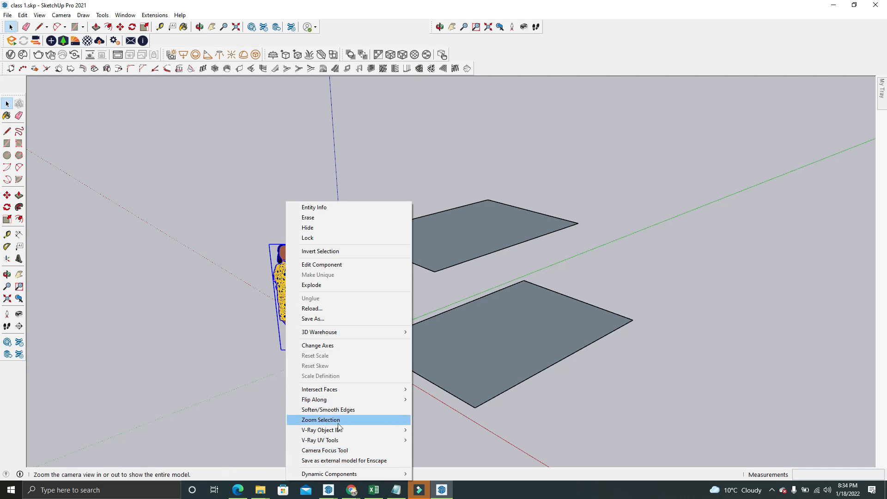
{"action": "left_click", "coordinate": [332, 254]}
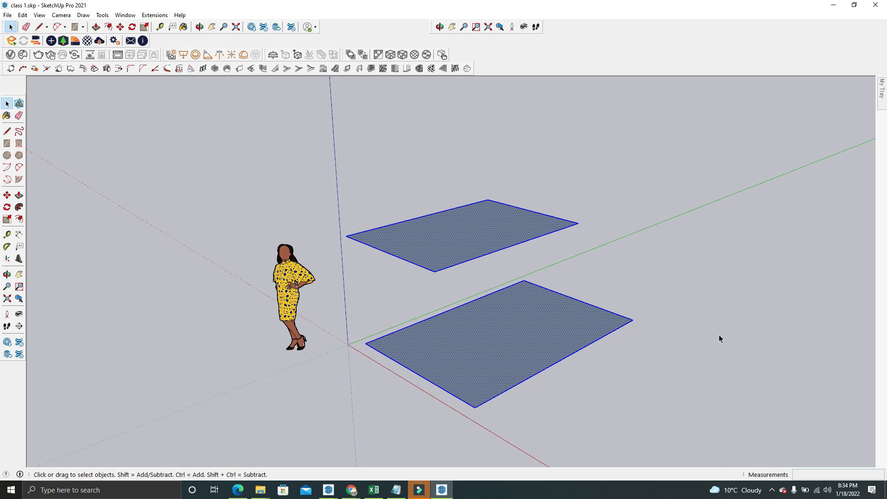
{"action": "left_click", "coordinate": [675, 216]}
Examine the component commands available for the selected figure
{"action": "middle_click_drag", "start_coordinate": [348, 233], "coordinate": [417, 178]}
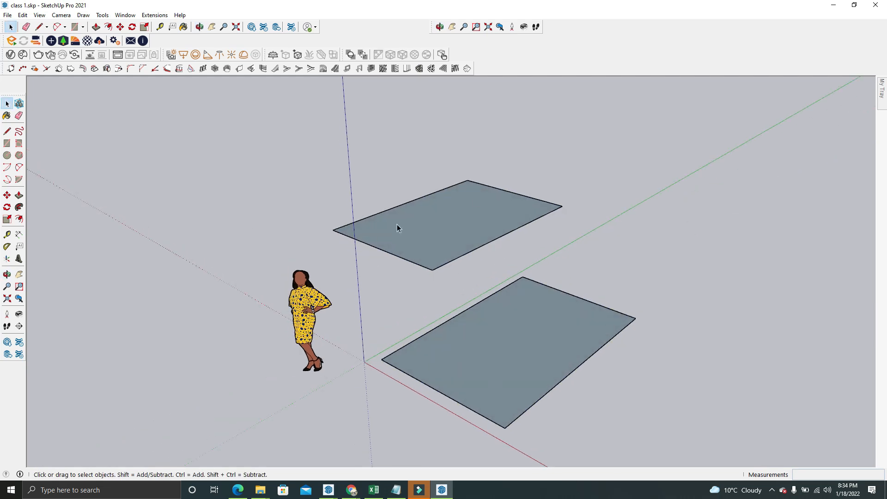
{"action": "left_click", "coordinate": [300, 296]}
{"action": "right_click", "coordinate": [297, 297]}
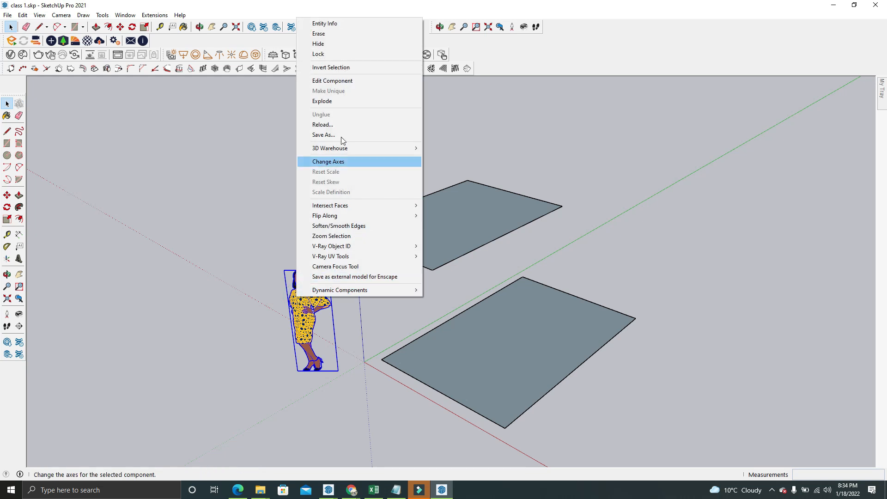
{"action": "mouse_move", "coordinate": [352, 259]}
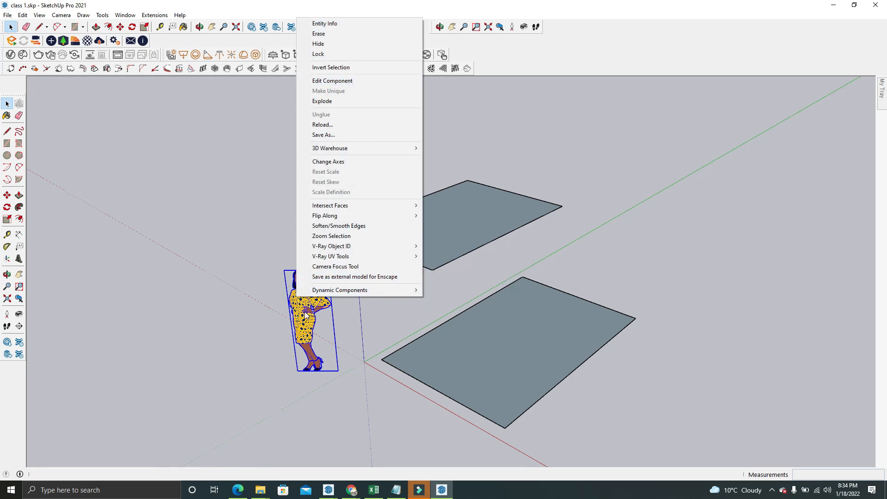
{"action": "left_click", "coordinate": [199, 275]}
Select the far rectangle's face alone and together with its bounding edges
{"action": "left_click", "coordinate": [434, 227]}
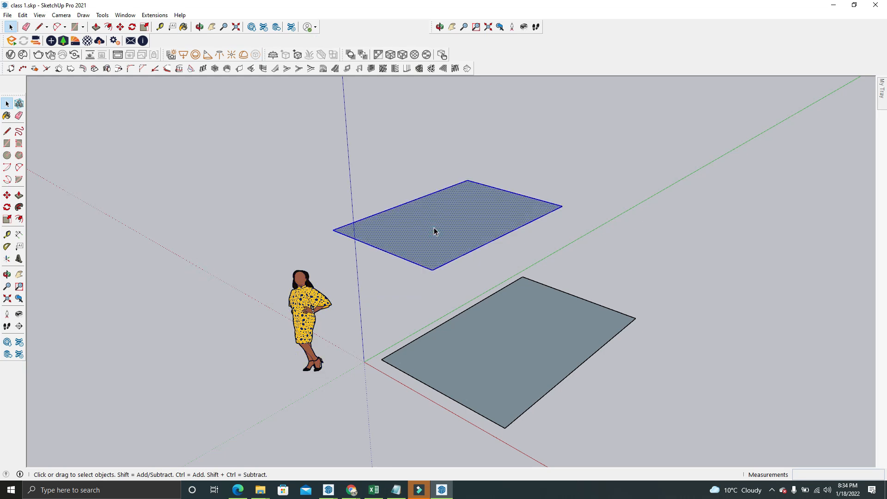
{"action": "left_click", "coordinate": [317, 148]}
{"action": "middle_click_drag", "start_coordinate": [317, 149], "coordinate": [441, 195]}
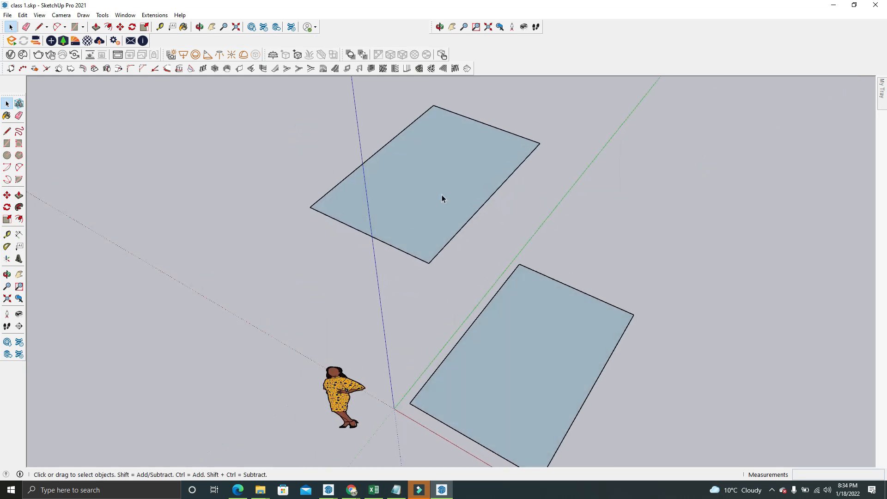
{"action": "scroll", "coordinate": [441, 195], "scroll_direction": "up", "scroll_amount": 2}
{"action": "left_click", "coordinate": [442, 195]}
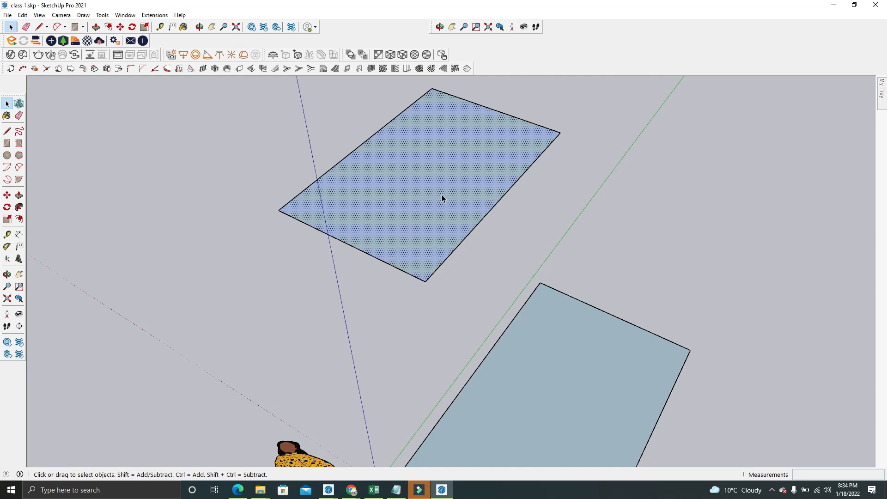
{"action": "scroll", "coordinate": [442, 195], "scroll_direction": "down", "scroll_amount": 2}
{"action": "scroll", "coordinate": [494, 140], "scroll_direction": "up", "scroll_amount": 2}
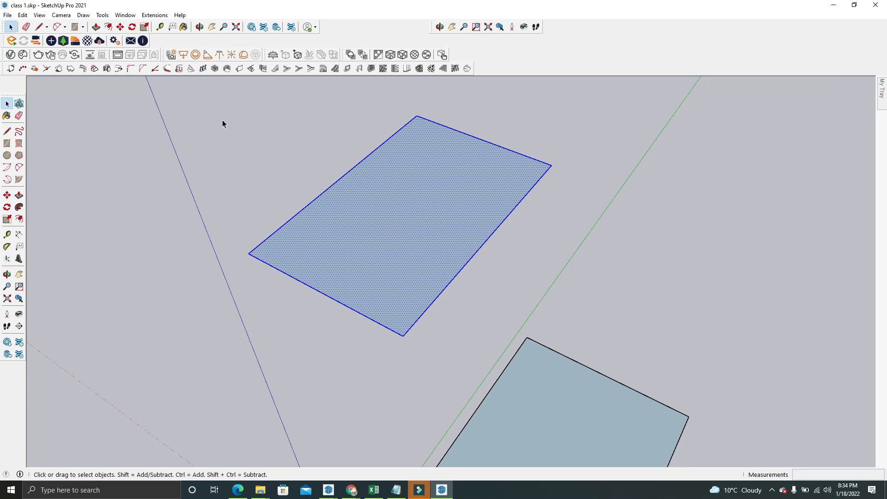
Clear the selection and Push/Pull the far rectangle's face upward into a box about 5' 4 1/4" high
{"action": "left_click_drag", "start_coordinate": [223, 121], "coordinate": [279, 172]}
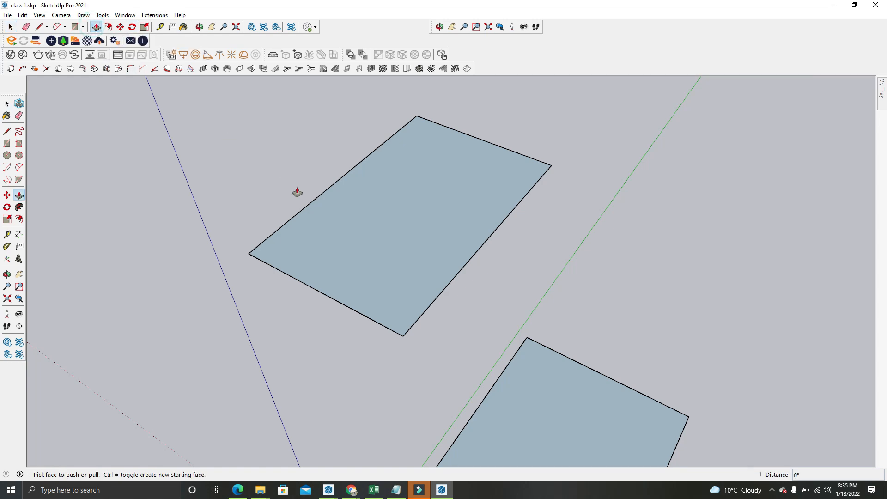
{"action": "left_click", "coordinate": [336, 222]}
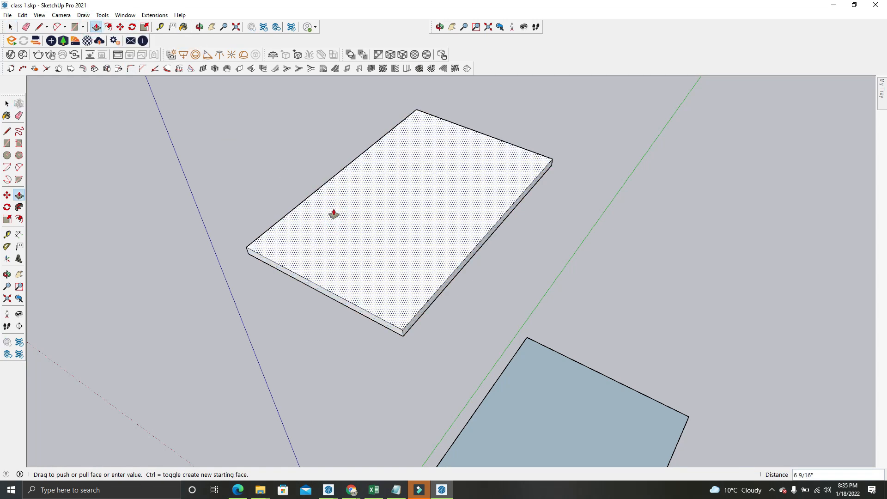
{"action": "left_click", "coordinate": [308, 143]}
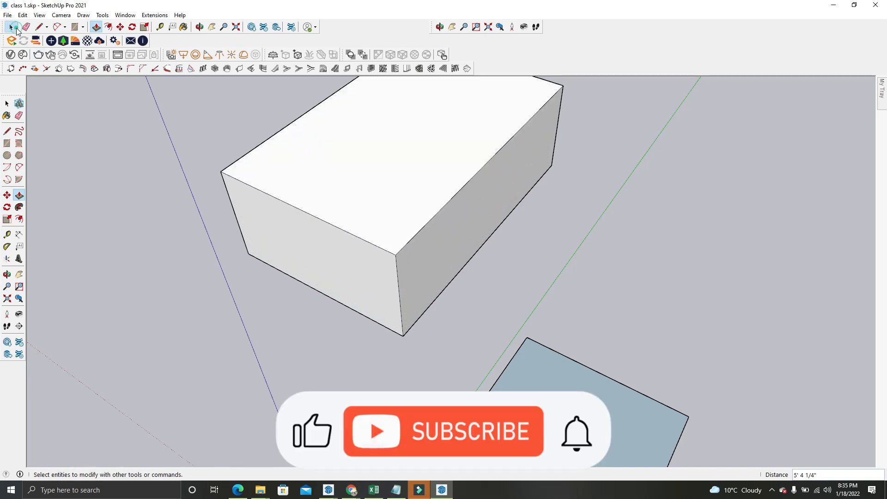
Select the box's top face alone, its front top edge alone, and the top face together with its bounding edges
{"action": "left_click", "coordinate": [11, 27]}
{"action": "scroll", "coordinate": [384, 169], "scroll_direction": "down", "scroll_amount": 2}
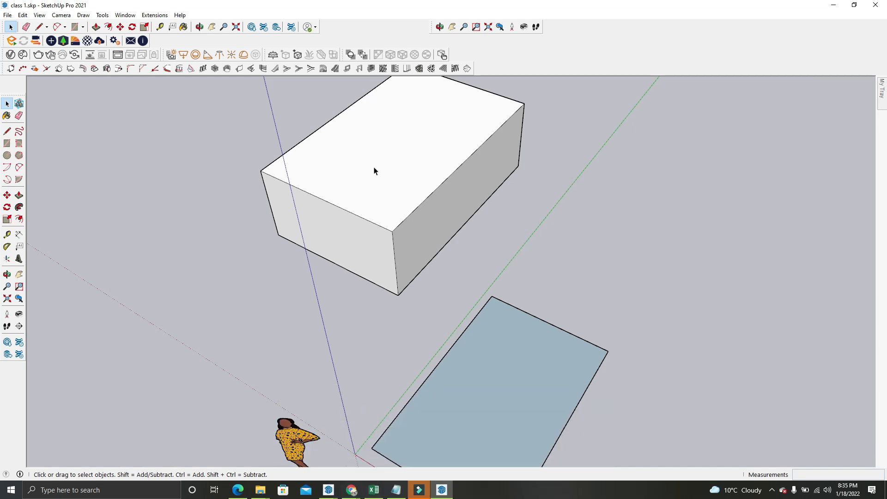
{"action": "scroll", "coordinate": [393, 146], "scroll_direction": "down", "scroll_amount": 2}
{"action": "scroll", "coordinate": [453, 234], "scroll_direction": "up", "scroll_amount": 3}
{"action": "left_click", "coordinate": [452, 231]}
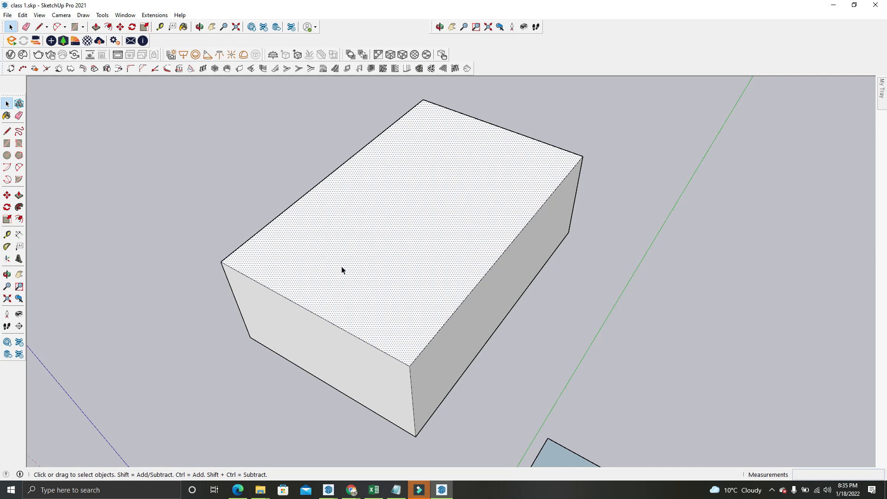
{"action": "left_click", "coordinate": [240, 273]}
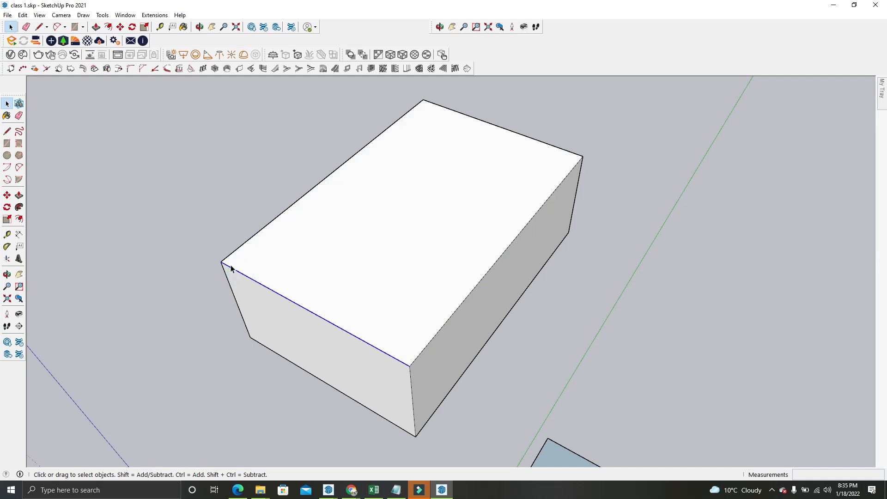
{"action": "double_click", "coordinate": [396, 253]}
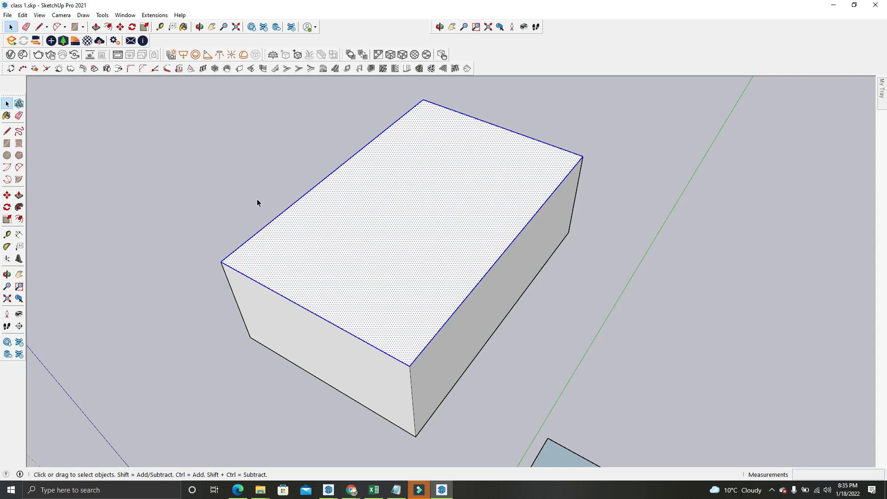
Select all connected faces and edges of the box, and clear the selection
{"action": "scroll", "coordinate": [370, 121], "scroll_direction": "down", "scroll_amount": 1}
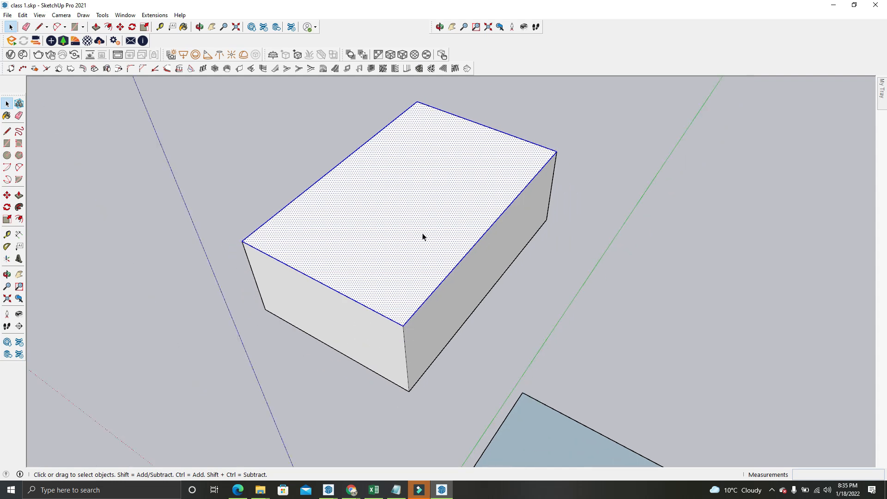
{"action": "triple_click", "coordinate": [410, 200]}
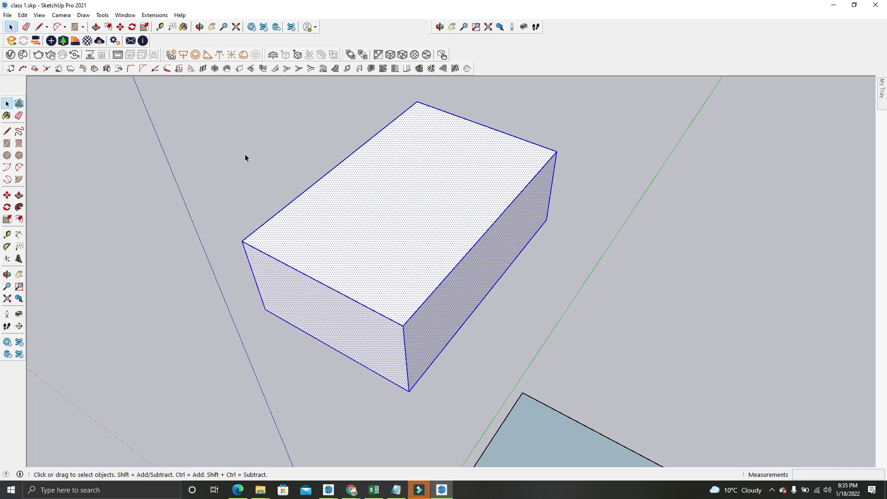
{"action": "left_click", "coordinate": [590, 152]}
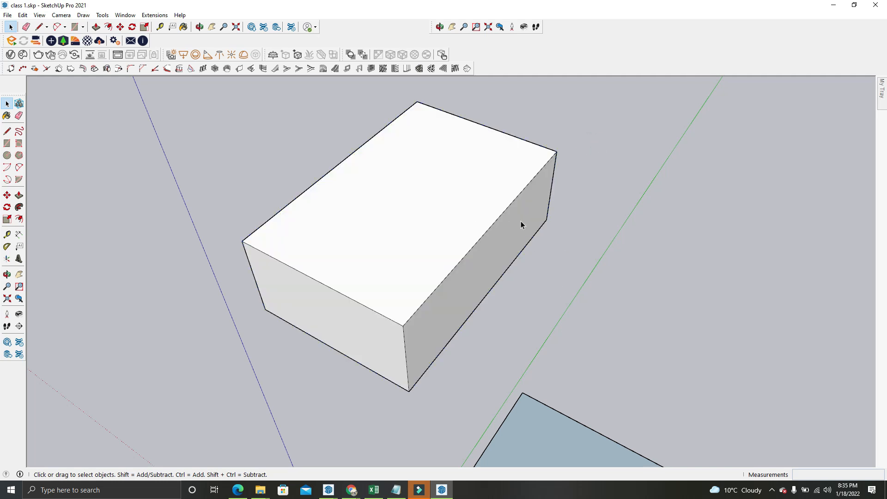
Select the standing figure, show its Entity Info and pin the tray open
{"action": "scroll", "coordinate": [408, 207], "scroll_direction": "down", "scroll_amount": 5}
{"action": "middle_click_drag", "start_coordinate": [408, 207], "coordinate": [347, 315]}
{"action": "left_click", "coordinate": [347, 315]}
{"action": "right_click", "coordinate": [346, 315]}
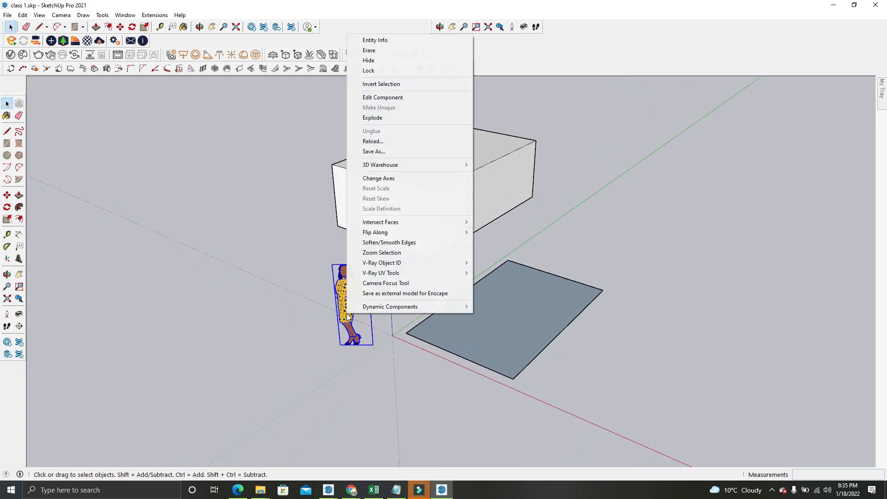
{"action": "left_click", "coordinate": [381, 42]}
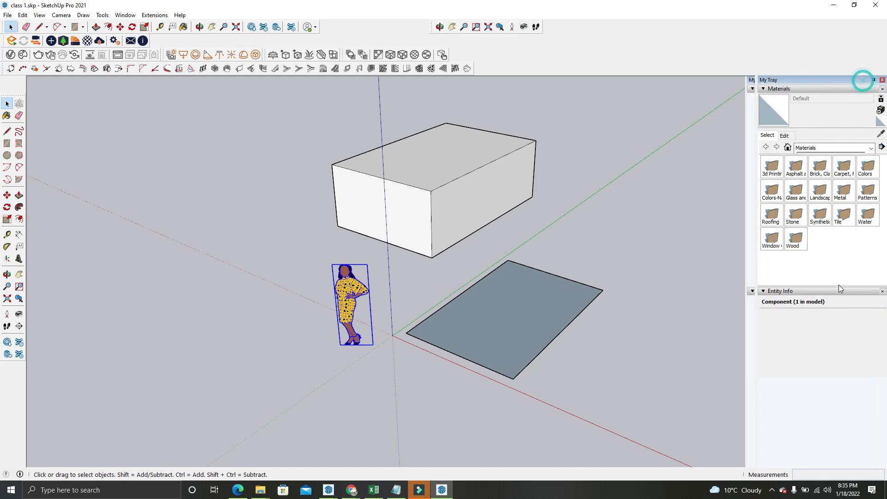
{"action": "left_click", "coordinate": [874, 80]}
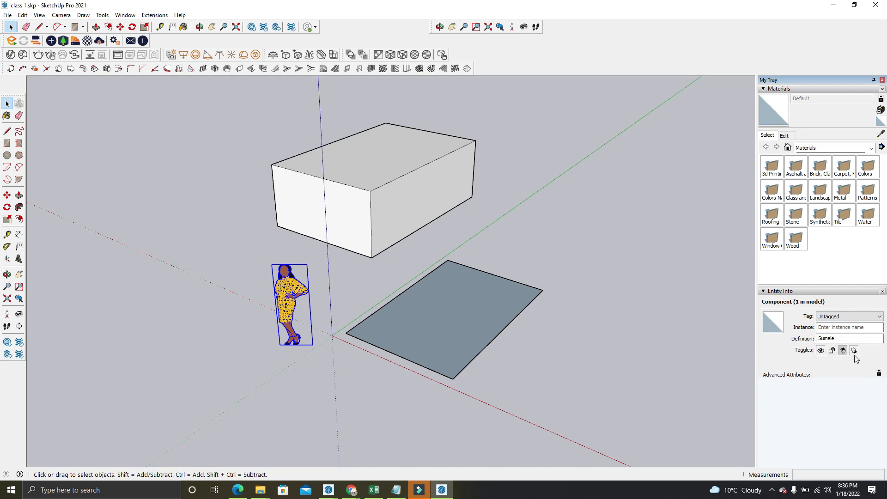
Hide the figure using its Entity Info toggle, and unhide all hidden geometry
{"action": "left_click", "coordinate": [821, 351]}
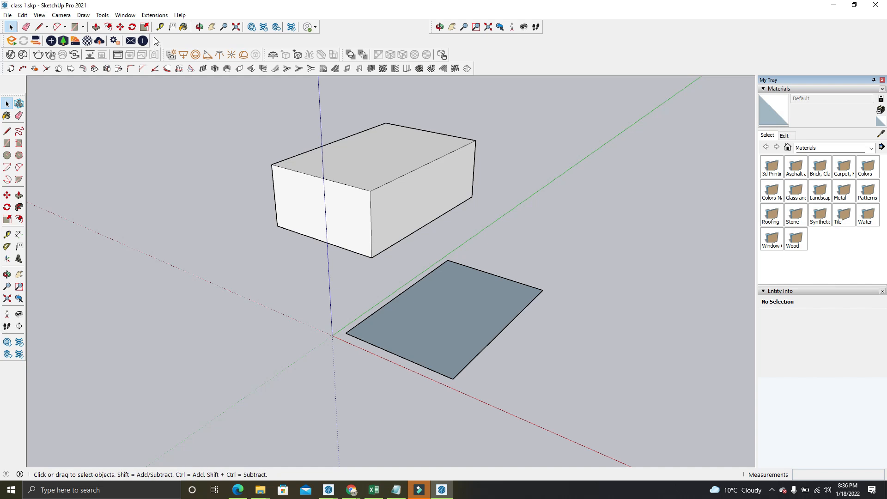
{"action": "left_click", "coordinate": [22, 15]}
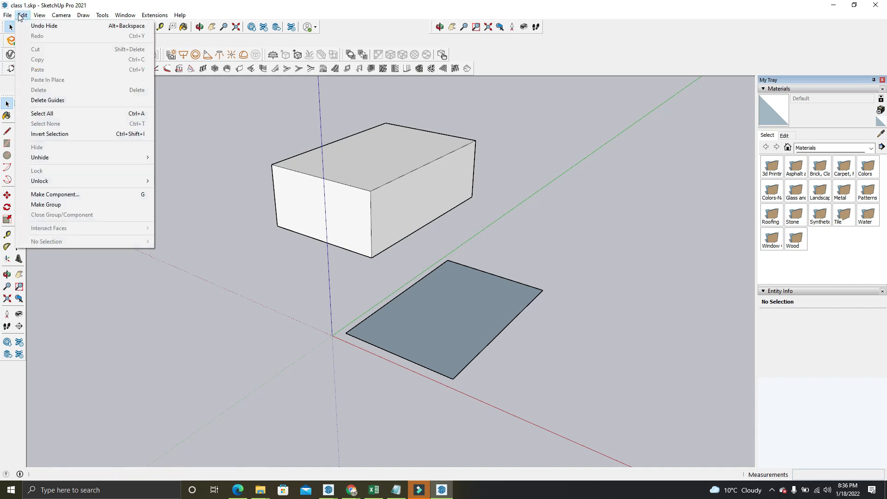
{"action": "mouse_move", "coordinate": [59, 162]}
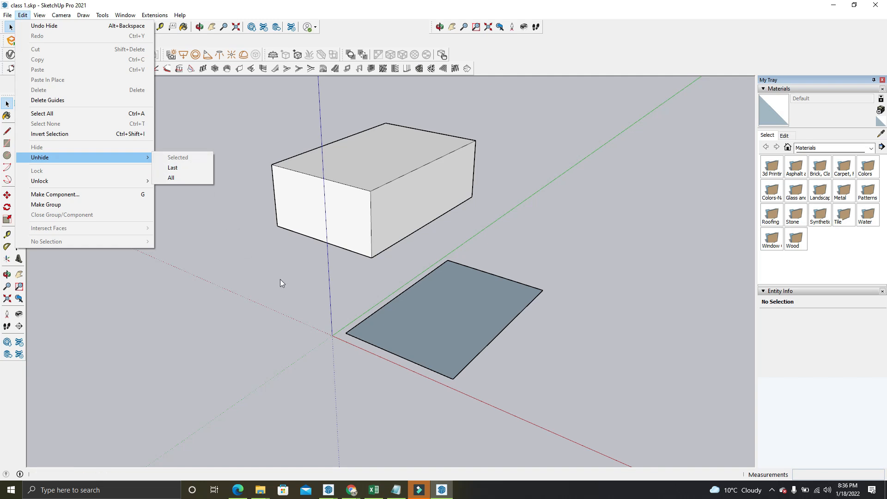
{"action": "left_click", "coordinate": [177, 178]}
Lock the figure component using its Entity Info toggle, and deselect it
{"action": "scroll", "coordinate": [287, 326], "scroll_direction": "up", "scroll_amount": 2}
{"action": "scroll", "coordinate": [287, 326], "scroll_direction": "up", "scroll_amount": 2}
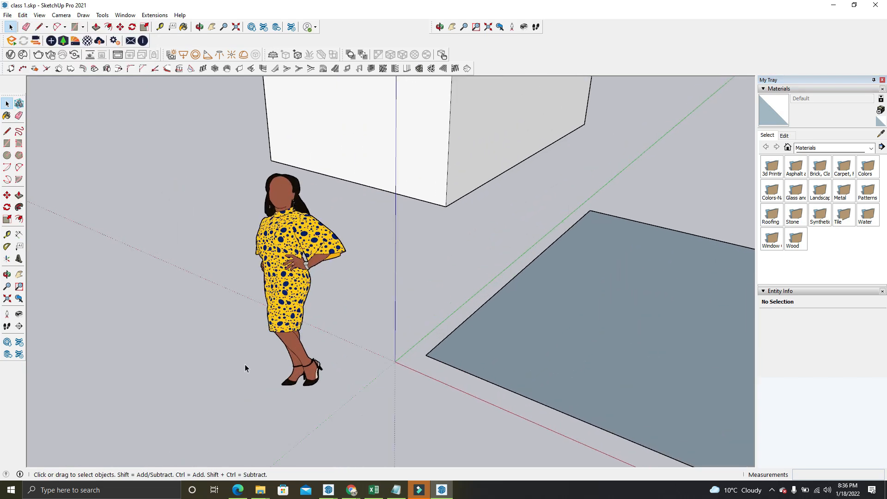
{"action": "left_click", "coordinate": [306, 240]}
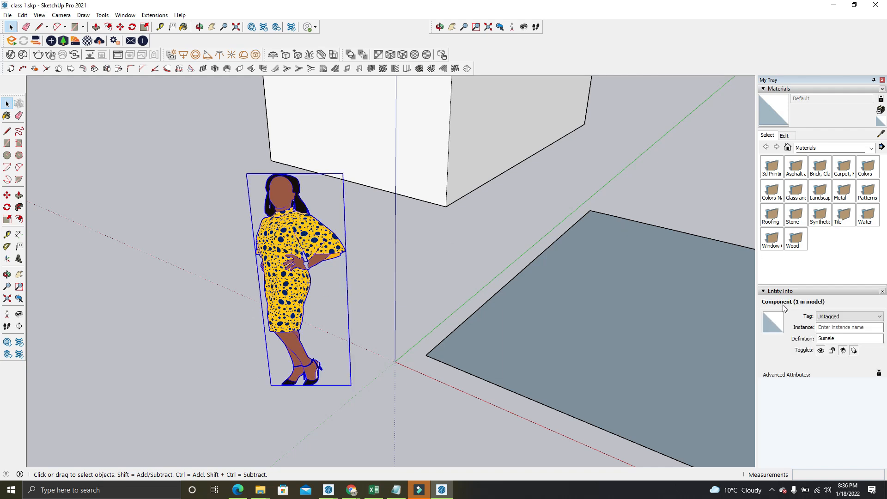
{"action": "left_click", "coordinate": [832, 350]}
{"action": "left_click", "coordinate": [392, 231]}
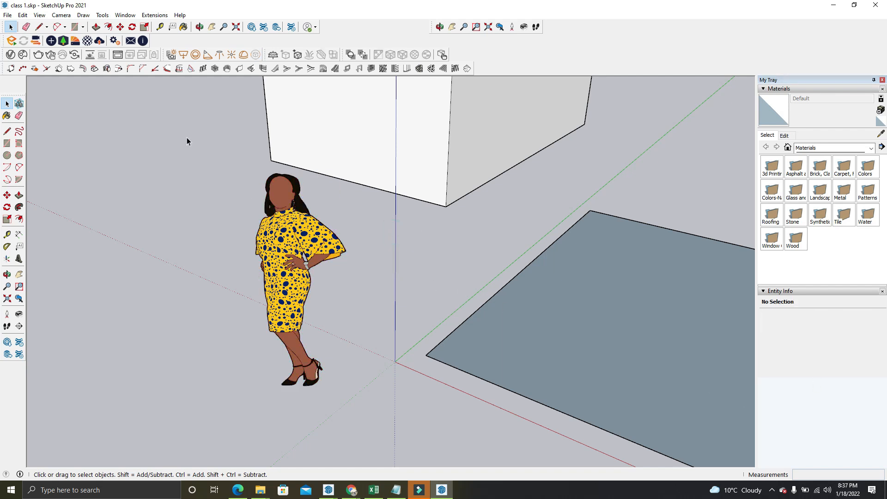
Check the locked figure's selection highlight with a window selection and a single selection
{"action": "left_click_drag", "start_coordinate": [186, 137], "coordinate": [509, 389]}
{"action": "left_click", "coordinate": [424, 242]}
{"action": "left_click", "coordinate": [309, 242]}
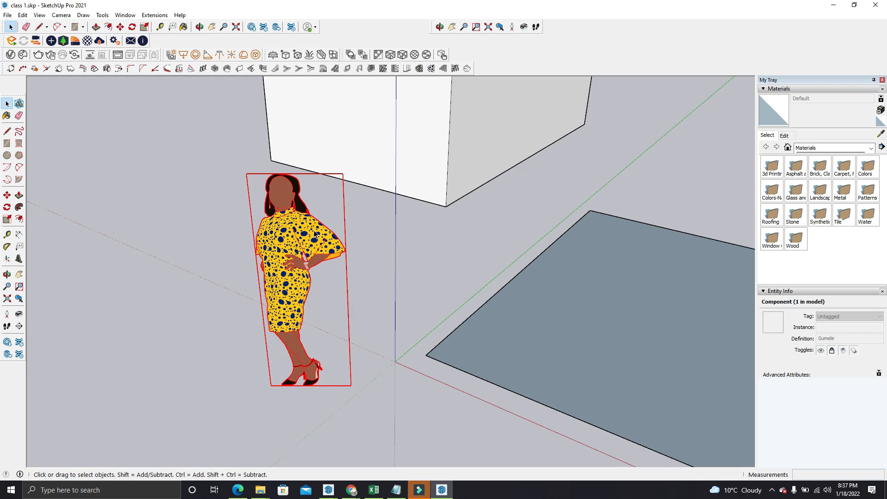
Select all of the box's connected geometry, make it a group and clear the selection
{"action": "scroll", "coordinate": [324, 233], "scroll_direction": "down", "scroll_amount": 2}
{"action": "scroll", "coordinate": [398, 227], "scroll_direction": "up", "scroll_amount": 6}
{"action": "left_click", "coordinate": [400, 169]}
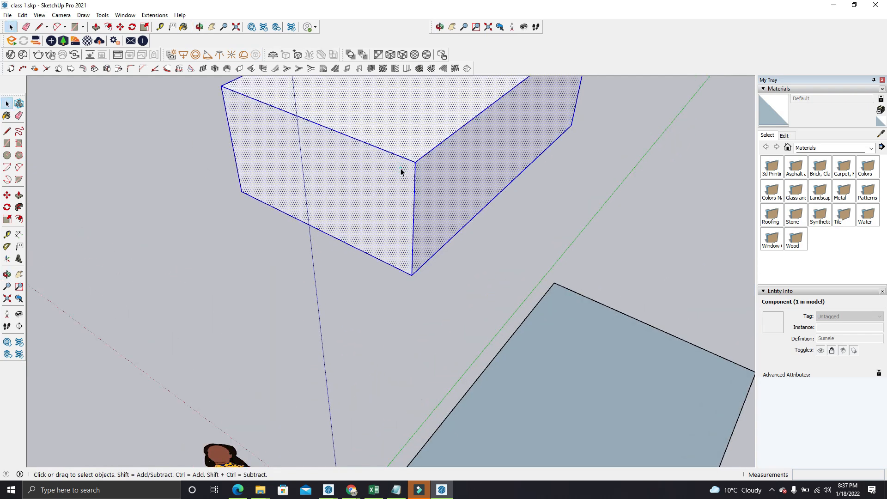
{"action": "right_click", "coordinate": [430, 175]}
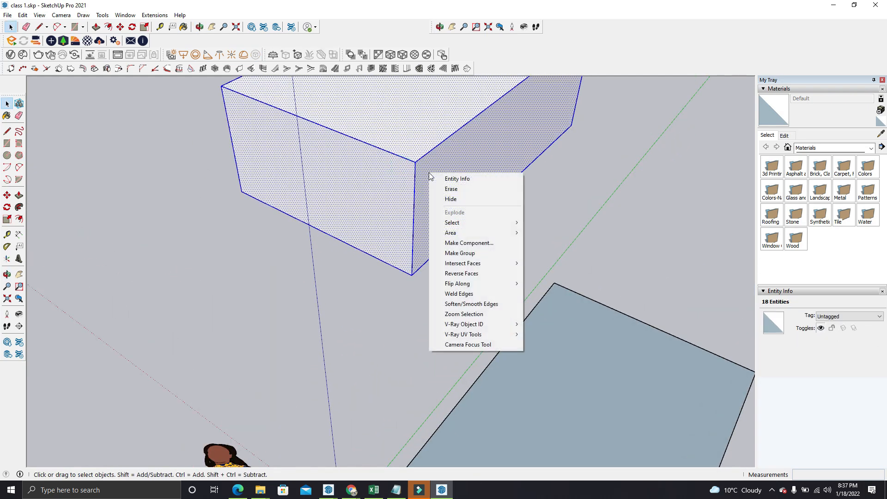
{"action": "left_click", "coordinate": [483, 253]}
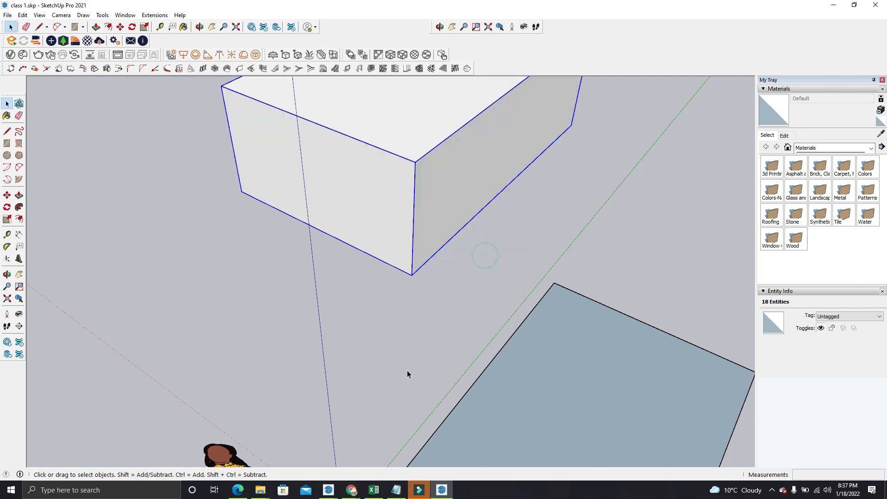
{"action": "left_click_drag", "start_coordinate": [304, 263], "coordinate": [401, 392]}
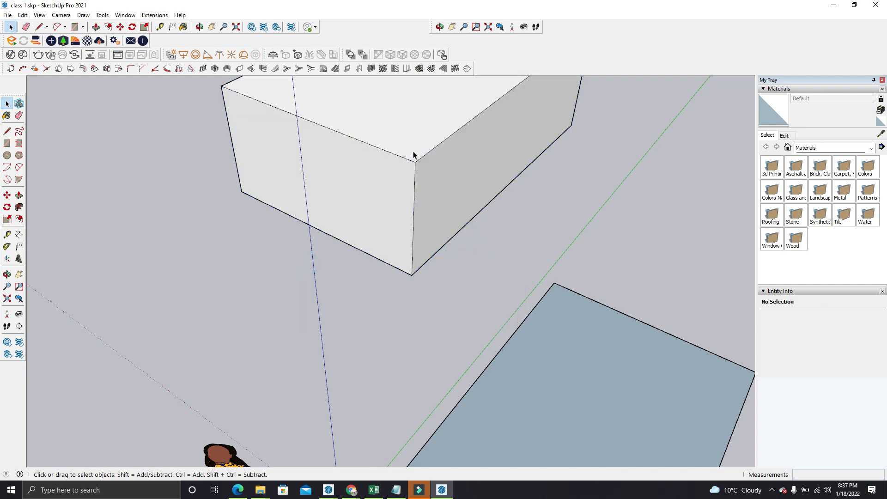
Lock the box group using its Entity Info toggle, and select and deselect it again to check the lock
{"action": "left_click", "coordinate": [414, 155]}
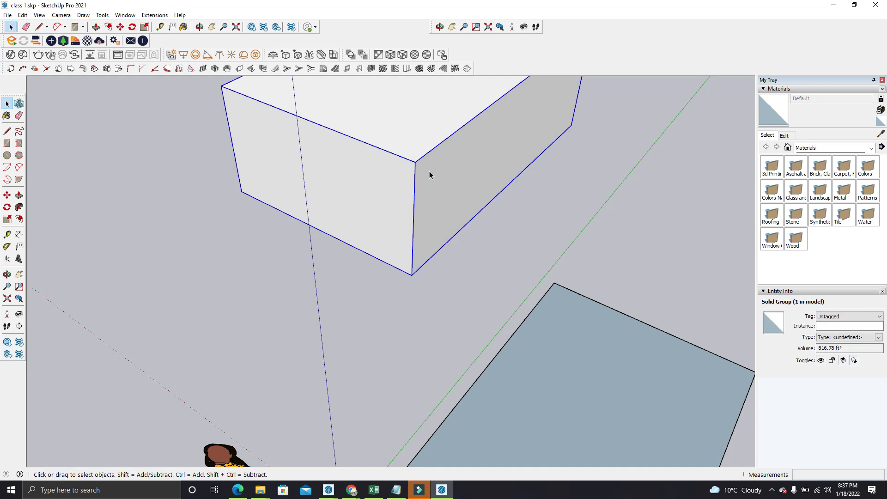
{"action": "left_click", "coordinate": [831, 360]}
{"action": "left_click", "coordinate": [440, 321]}
{"action": "scroll", "coordinate": [406, 191], "scroll_direction": "down", "scroll_amount": 2}
{"action": "left_click", "coordinate": [404, 190]}
{"action": "left_click", "coordinate": [350, 316]}
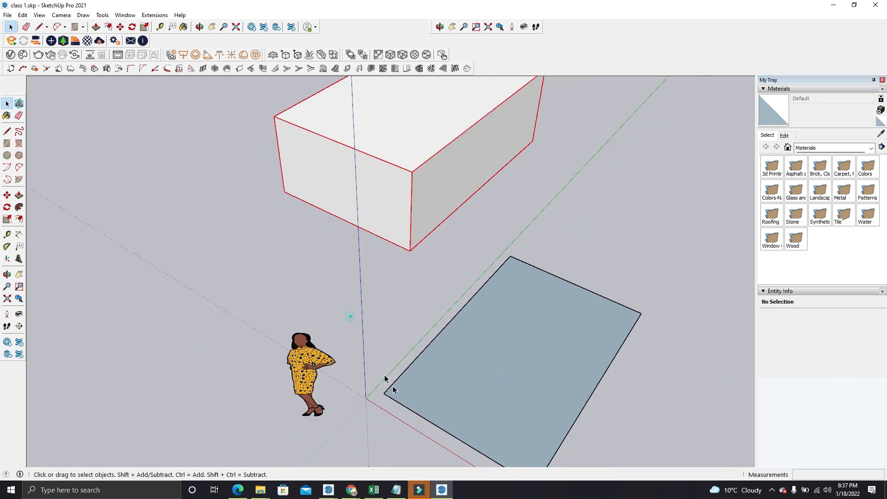
Try to move the locked box group with the Move tool, and return to the Select tool
{"action": "scroll", "coordinate": [403, 159], "scroll_direction": "up", "scroll_amount": 2}
{"action": "left_click", "coordinate": [403, 159]}
{"action": "scroll", "coordinate": [326, 287], "scroll_direction": "down", "scroll_amount": 2}
{"action": "key", "text": "m"}
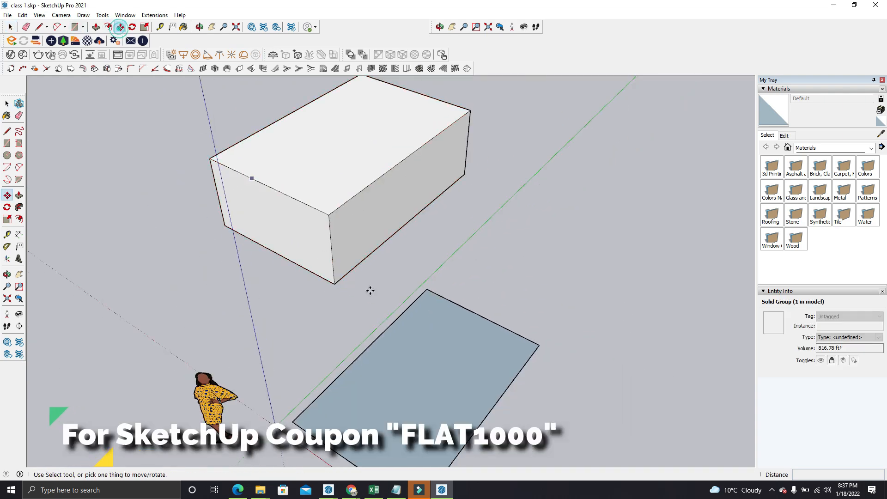
{"action": "scroll", "coordinate": [326, 251], "scroll_direction": "up", "scroll_amount": 2}
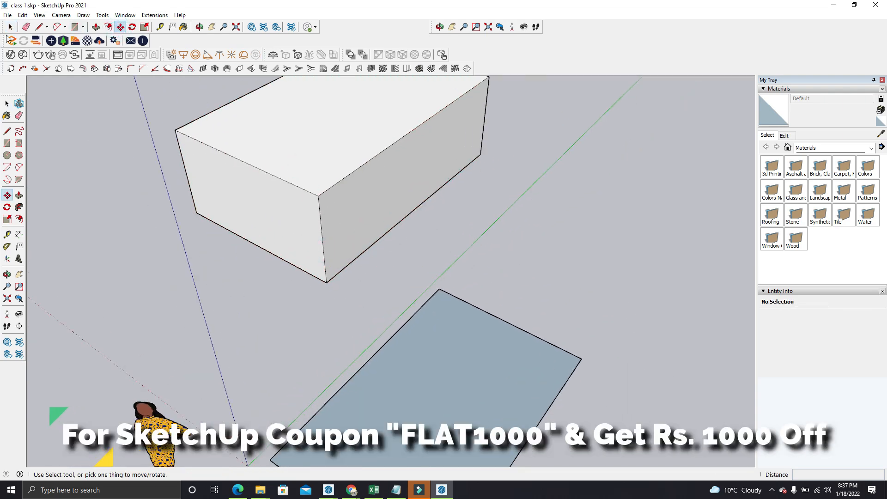
{"action": "left_click", "coordinate": [11, 27]}
{"action": "left_click", "coordinate": [280, 162]}
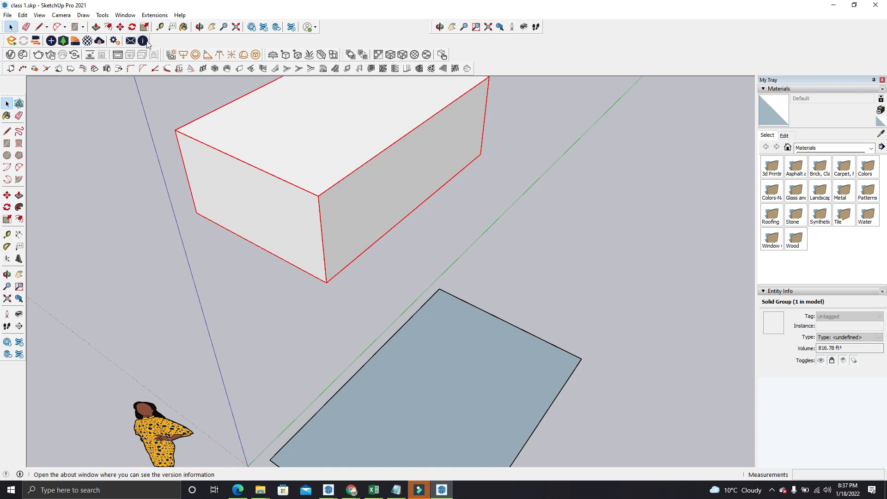
{"action": "left_click", "coordinate": [120, 27]}
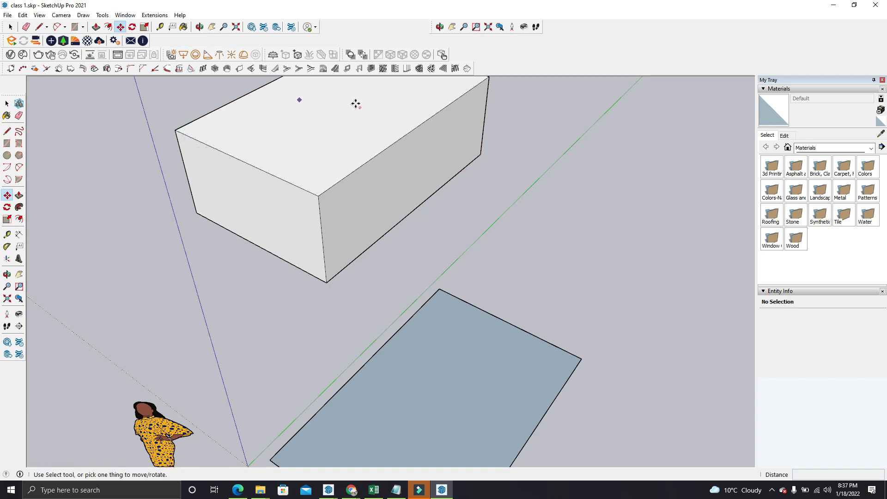
{"action": "key", "text": "space"}
Select the locked box group again and unlock it
{"action": "left_click", "coordinate": [280, 149]}
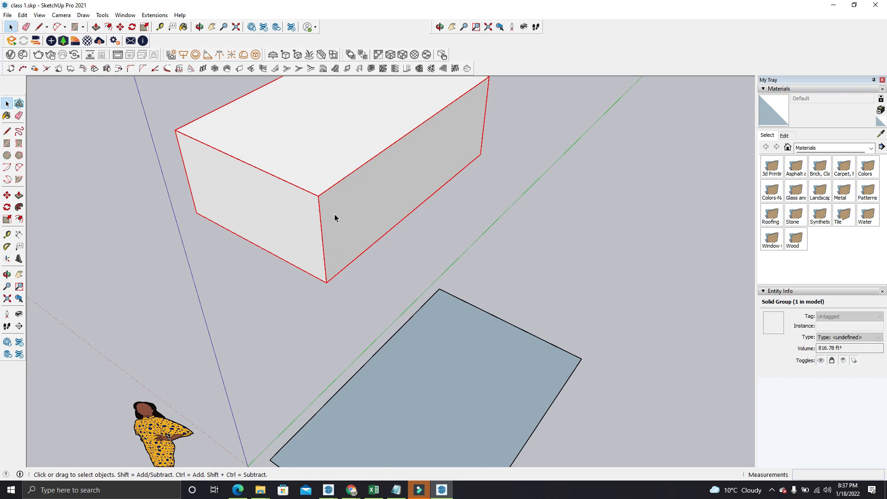
{"action": "left_click", "coordinate": [521, 232]}
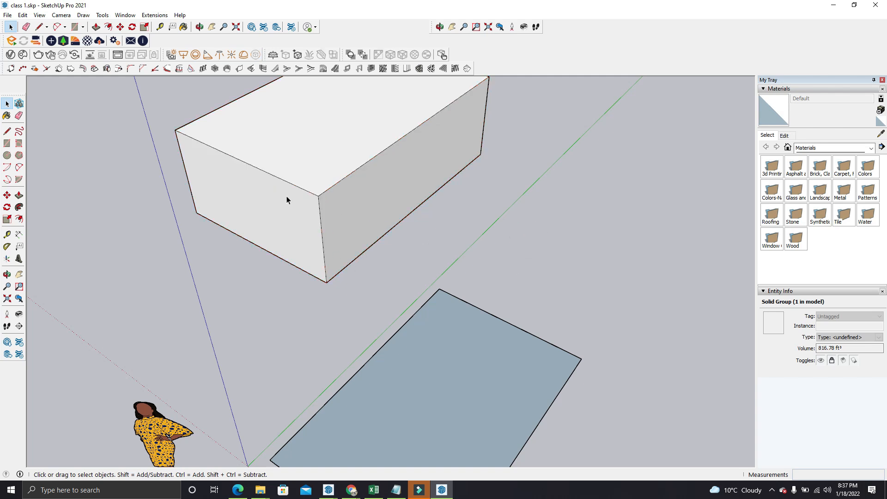
{"action": "left_click", "coordinate": [340, 209]}
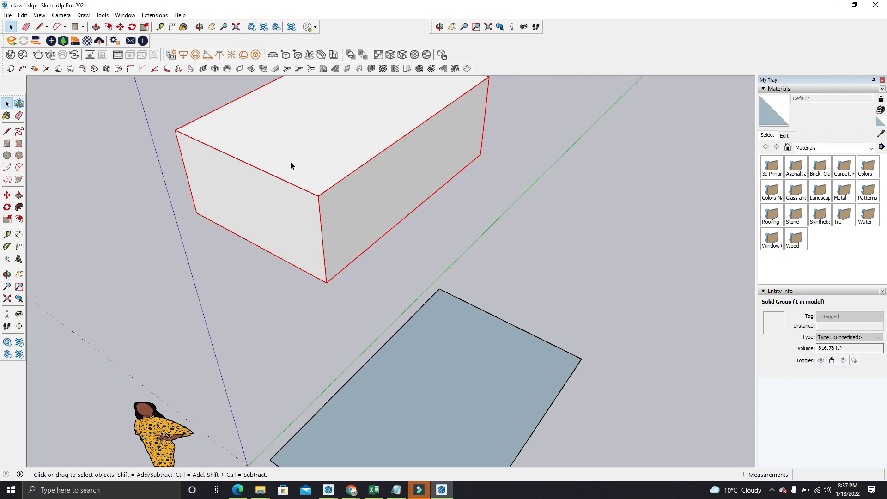
{"action": "right_click", "coordinate": [296, 147]}
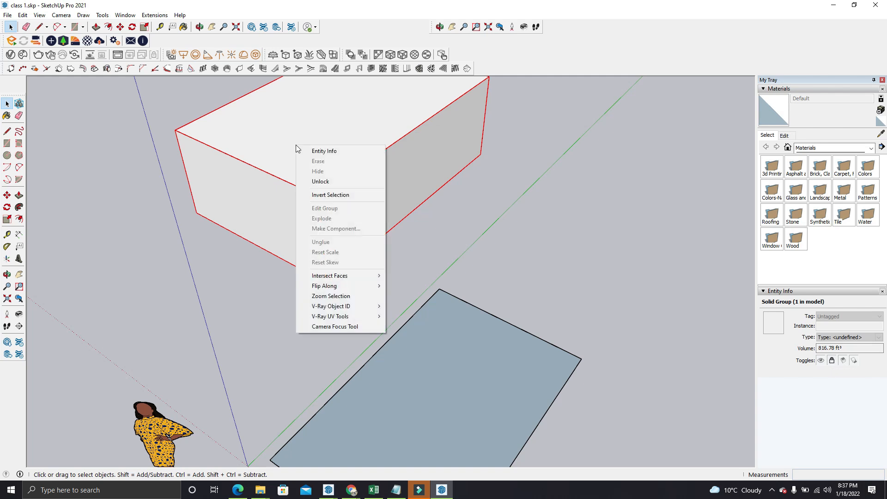
{"action": "left_click", "coordinate": [337, 182]}
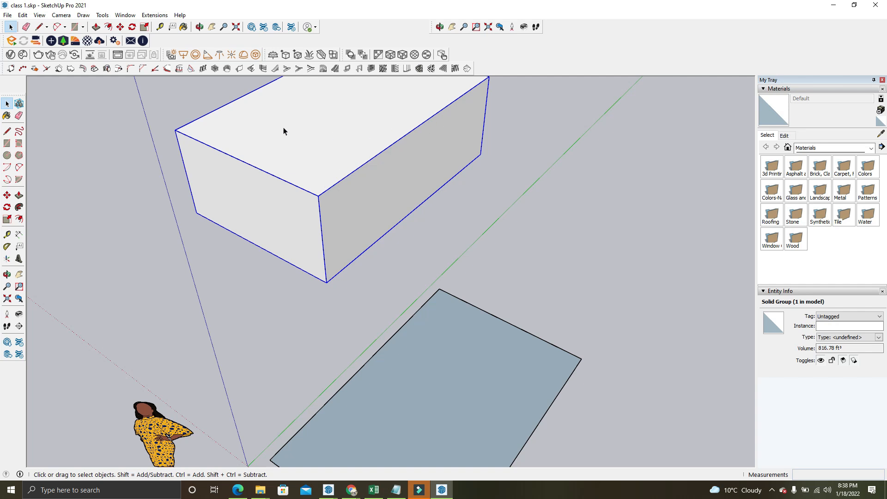
Try moving the unlocked box group with the Move tool, and return to the Select tool
{"action": "left_click", "coordinate": [123, 27]}
{"action": "left_click", "coordinate": [226, 123]}
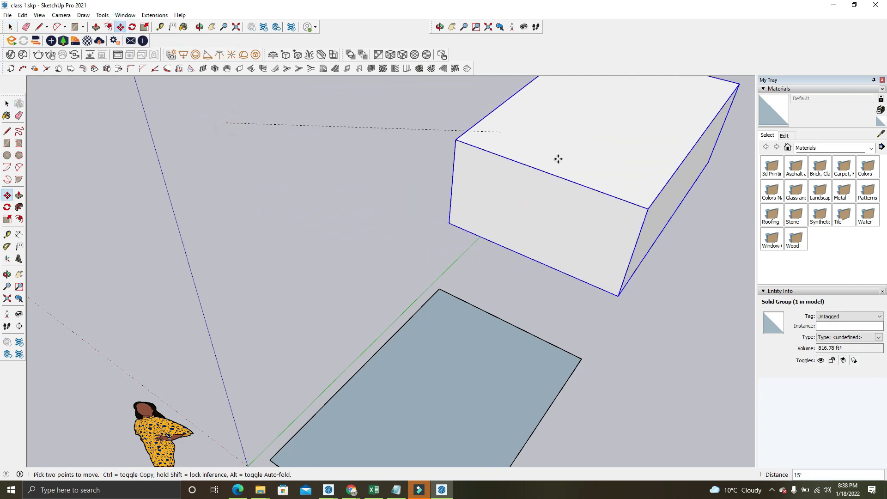
{"action": "left_click", "coordinate": [231, 203]}
{"action": "left_click", "coordinate": [10, 27]}
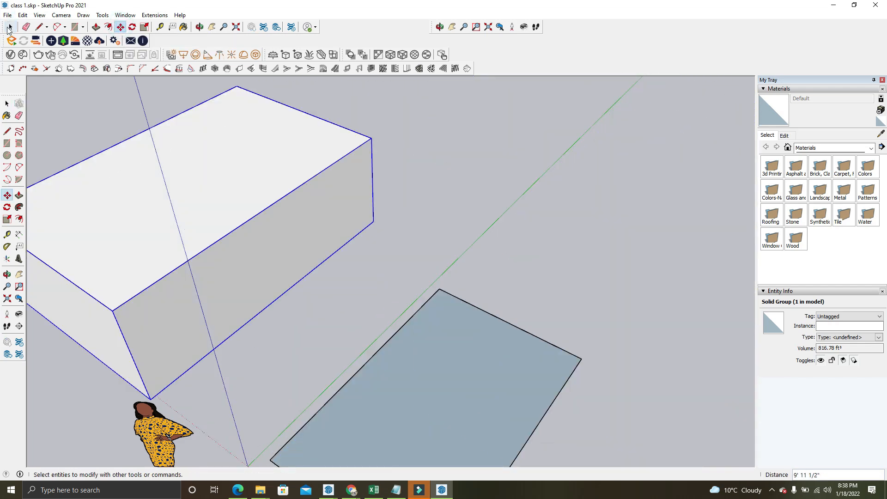
{"action": "left_click", "coordinate": [8, 29]}
{"action": "left_click_drag", "start_coordinate": [578, 135], "coordinate": [575, 181]}
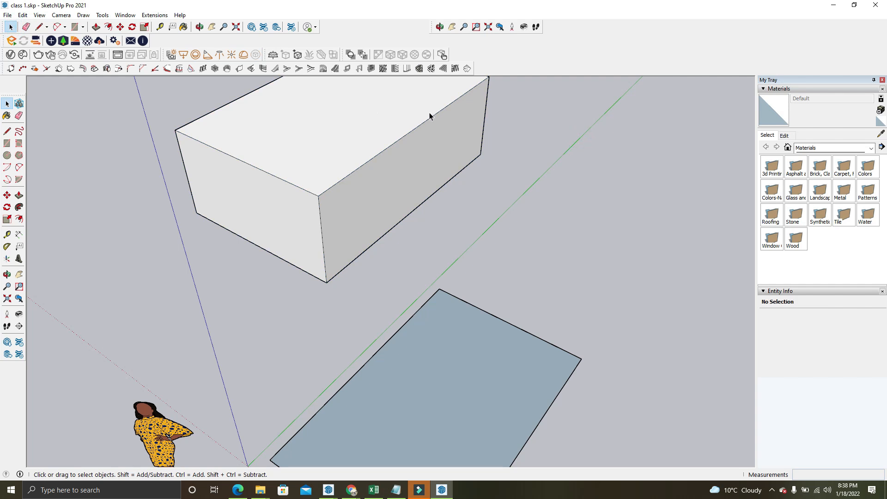
Examine the available variants of the Line, Arc and Shape drawing tools, and return to the Select tool
{"action": "scroll", "coordinate": [365, 198], "scroll_direction": "down", "scroll_amount": 6}
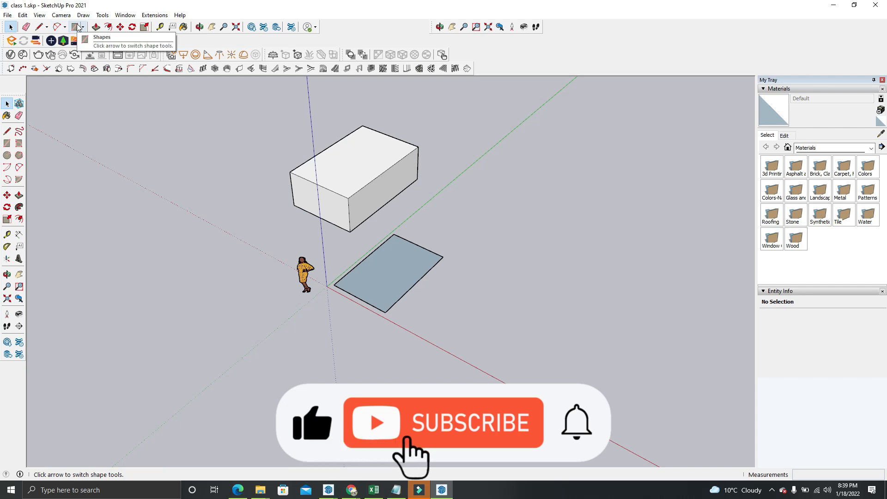
{"action": "left_click", "coordinate": [48, 28]}
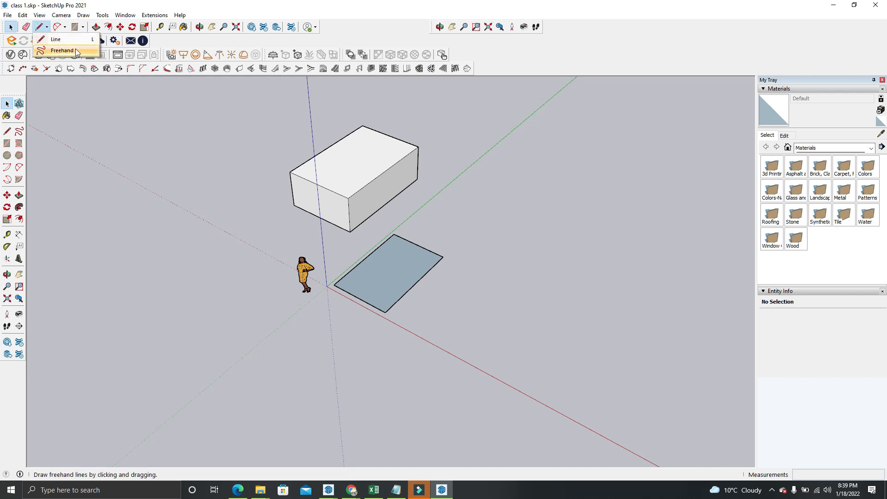
{"action": "left_click", "coordinate": [89, 133]}
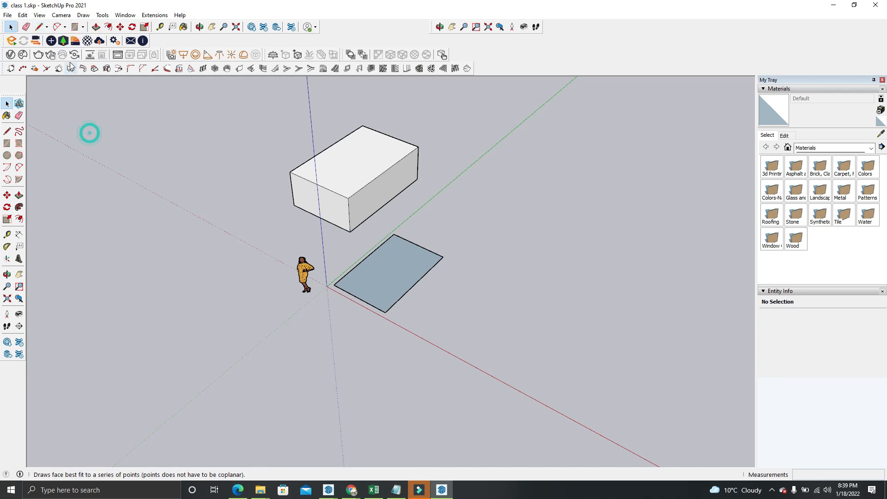
{"action": "left_click", "coordinate": [65, 29]}
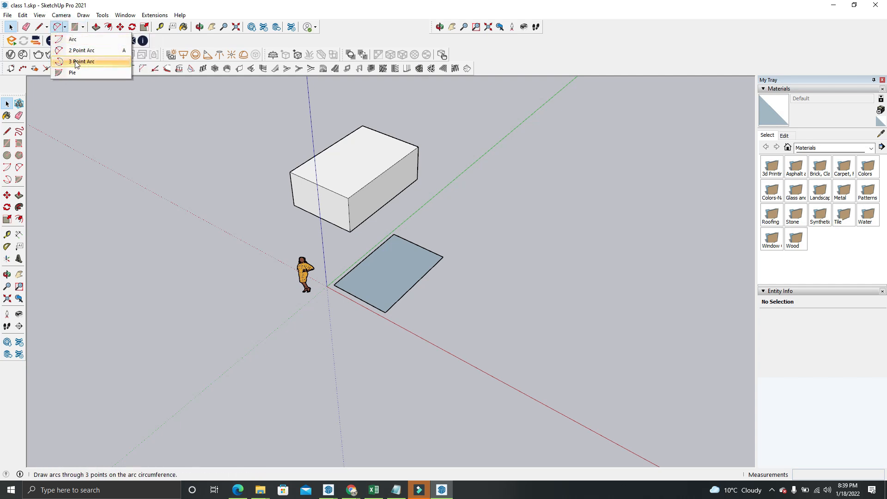
{"action": "mouse_move", "coordinate": [82, 27]}
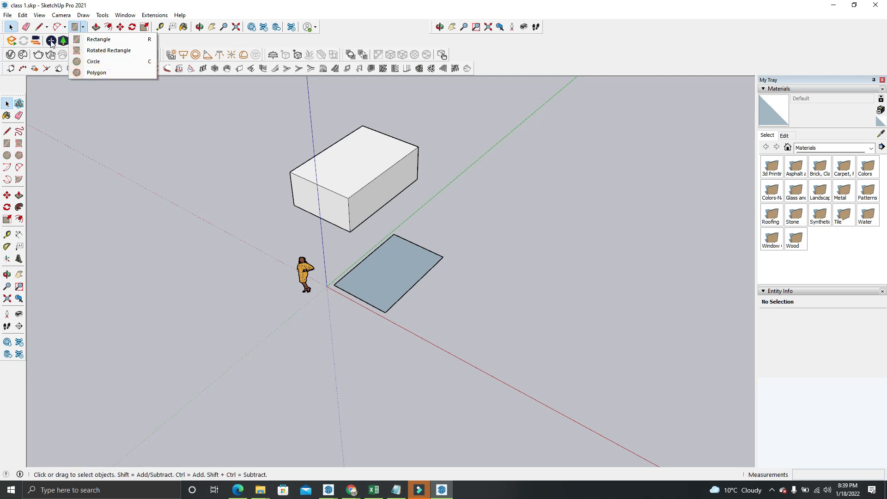
{"action": "mouse_move", "coordinate": [42, 28]}
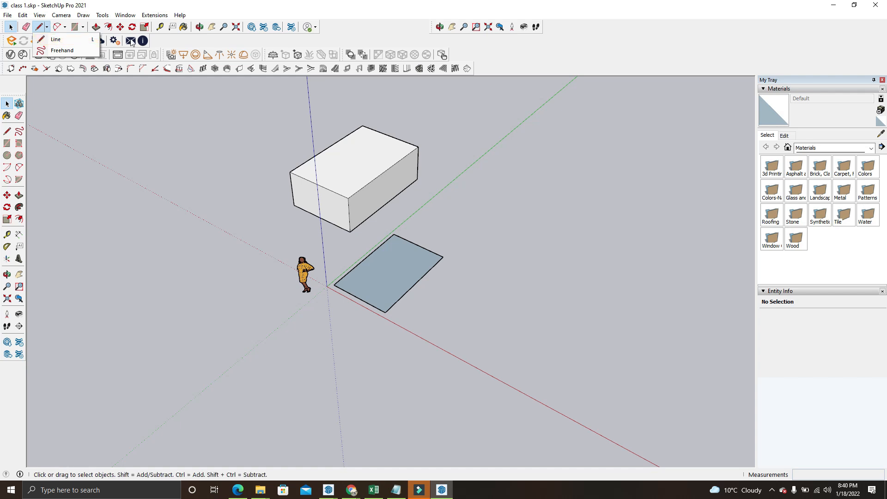
{"action": "left_click", "coordinate": [13, 25]}
{"action": "left_click_drag", "start_coordinate": [149, 137], "coordinate": [242, 215]}
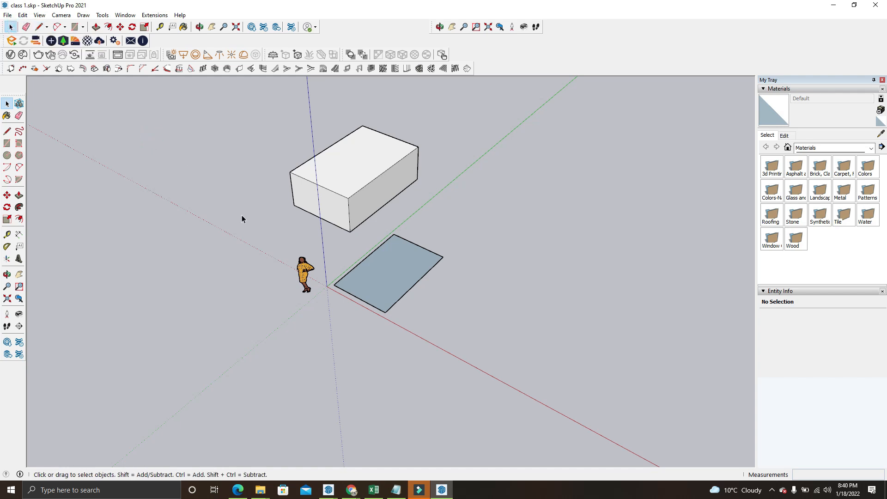
Draw two connected line segments beside the flat rectangle, the first about 21' 6" long, and end the line
{"action": "scroll", "coordinate": [238, 223], "scroll_direction": "down", "scroll_amount": 2}
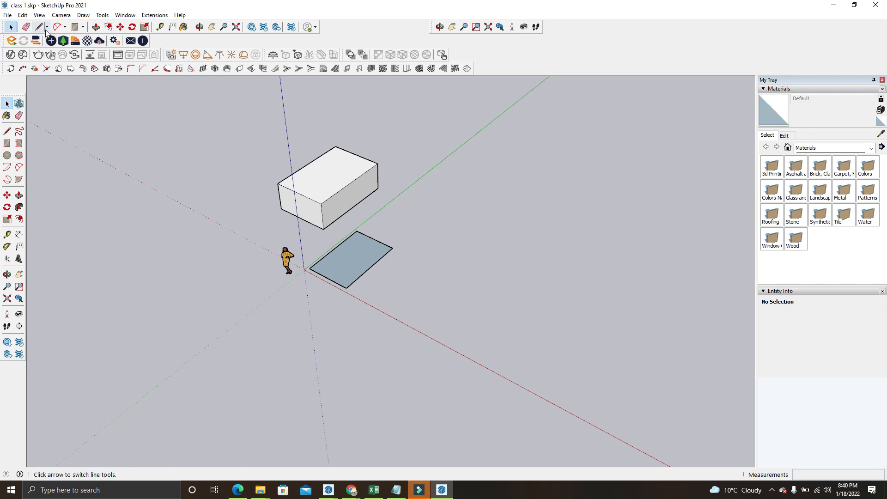
{"action": "key", "text": "l"}
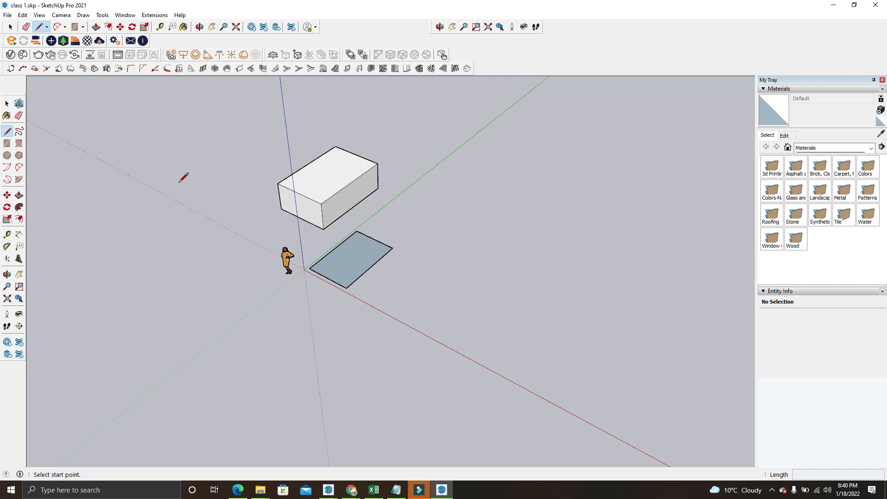
{"action": "scroll", "coordinate": [466, 264], "scroll_direction": "up", "scroll_amount": 2}
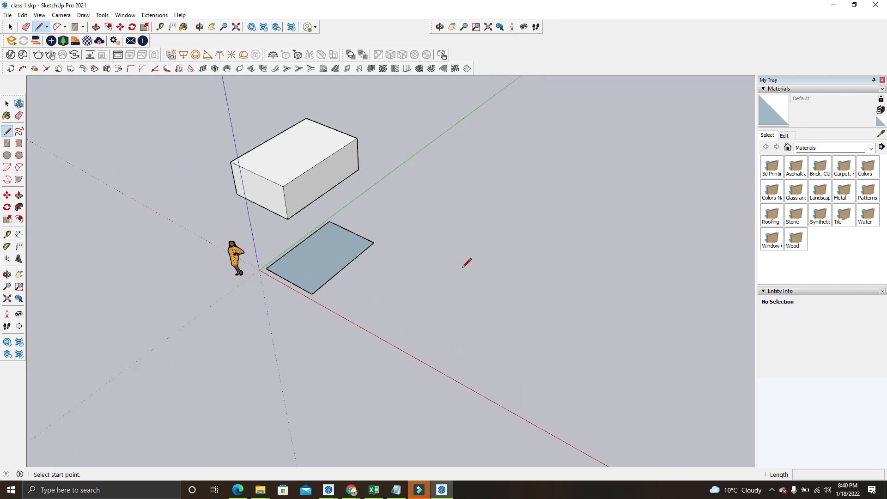
{"action": "left_click", "coordinate": [377, 326]}
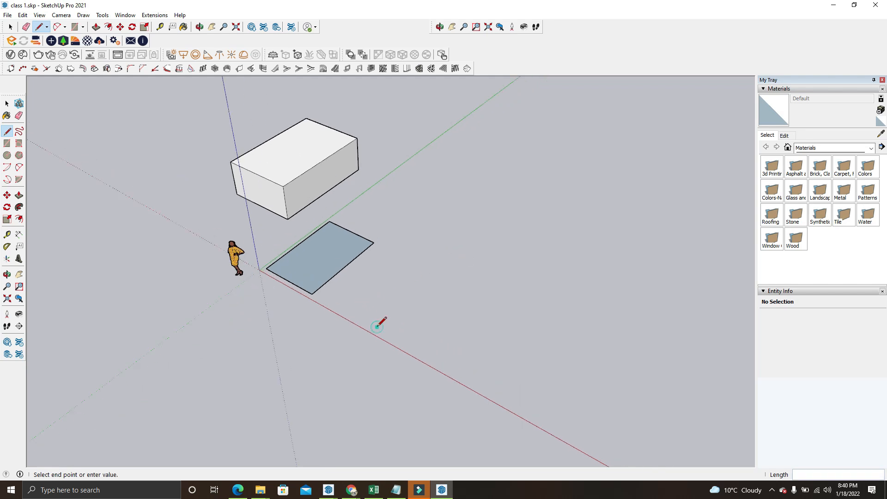
{"action": "left_click", "coordinate": [399, 214]}
{"action": "left_click", "coordinate": [510, 334]}
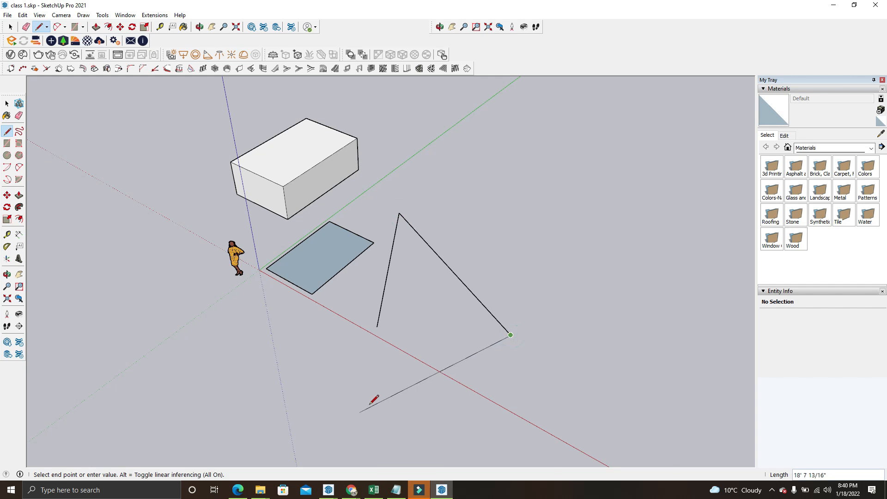
{"action": "key", "text": "Escape"}
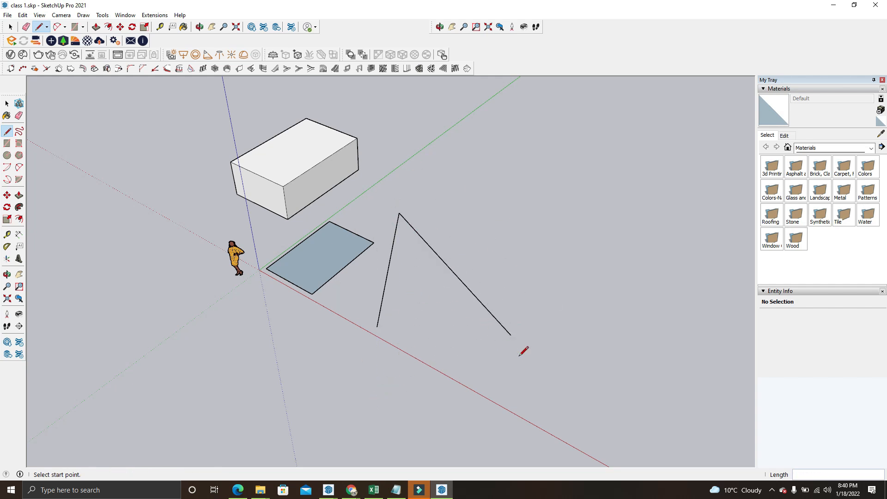
{"action": "middle_click_drag", "start_coordinate": [392, 343], "coordinate": [416, 356]}
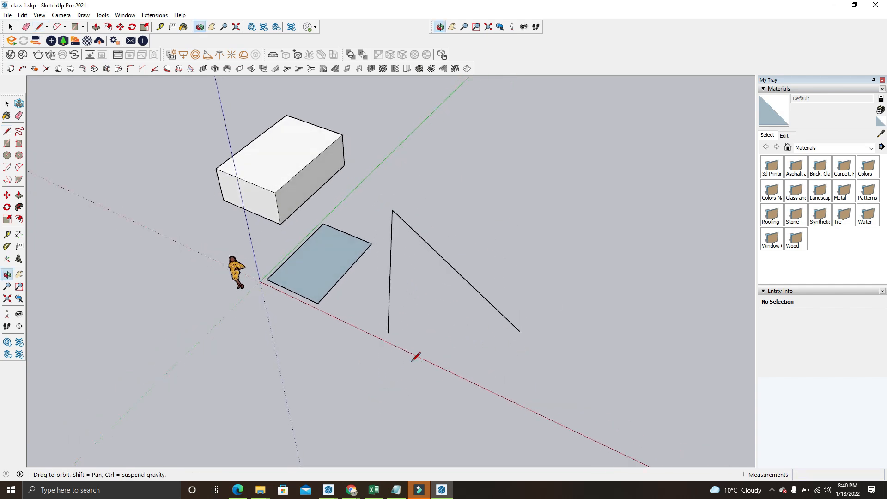
Select everything in the model and delete it
{"action": "left_click", "coordinate": [10, 27]}
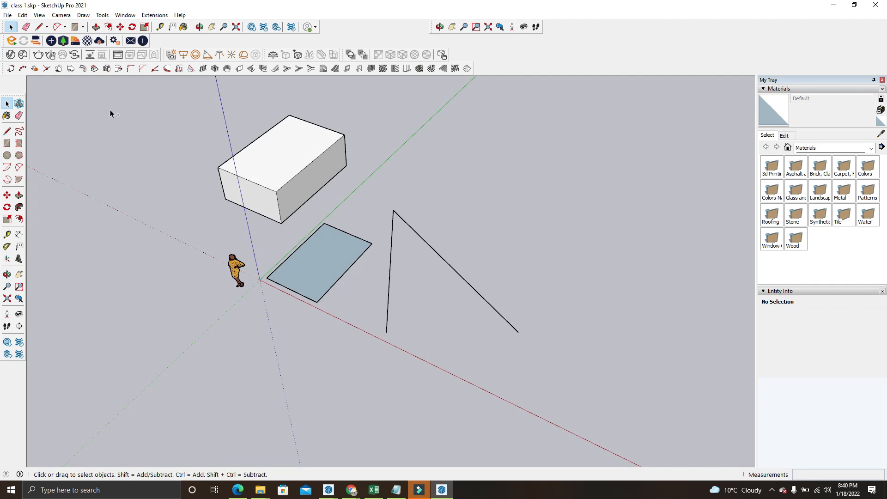
{"action": "key", "text": "ctrl+a"}
{"action": "left_click", "coordinate": [437, 114]}
{"action": "key", "text": "ctrl+a"}
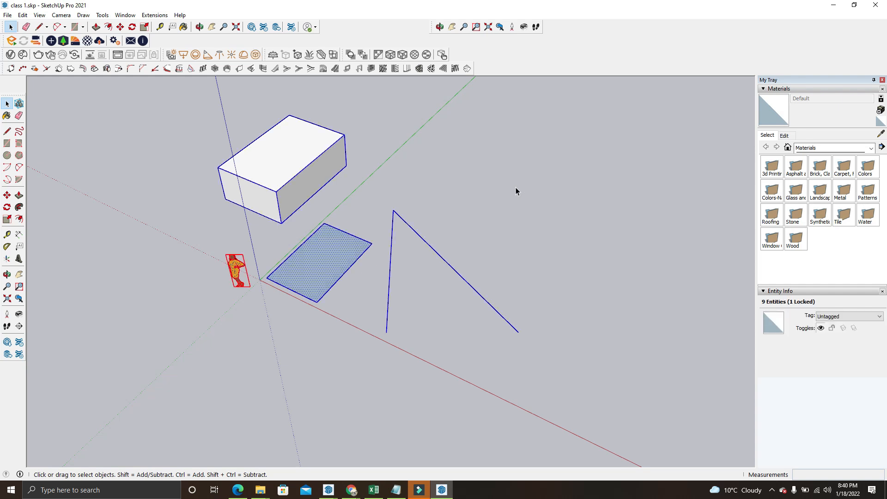
{"action": "key", "text": "Delete"}
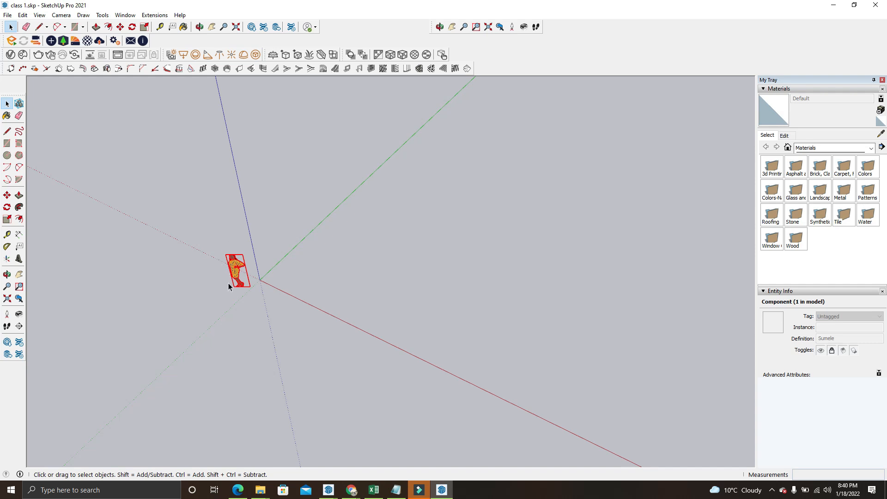
Select the person figure to check its lock state, and clear the selection
{"action": "left_click", "coordinate": [220, 317]}
{"action": "left_click", "coordinate": [240, 284]}
{"action": "scroll", "coordinate": [242, 287], "scroll_direction": "up", "scroll_amount": 2}
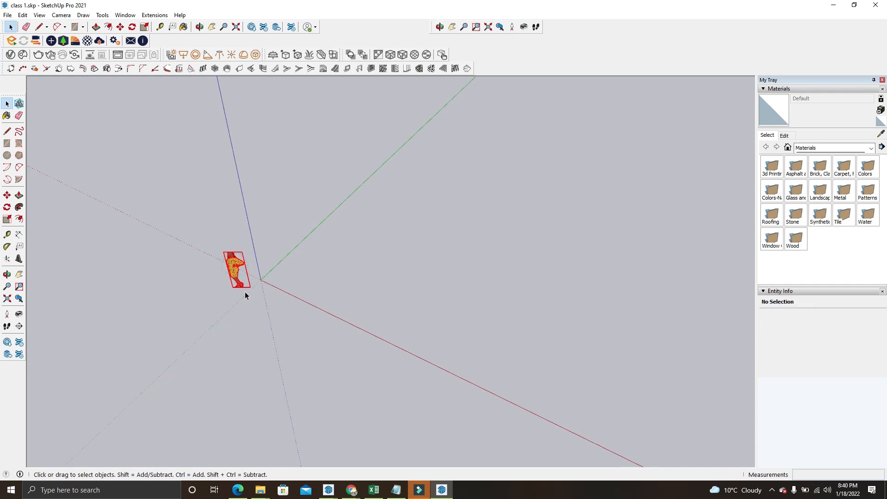
{"action": "left_click", "coordinate": [235, 317]}
{"action": "middle_click_drag", "start_coordinate": [269, 355], "coordinate": [269, 277]}
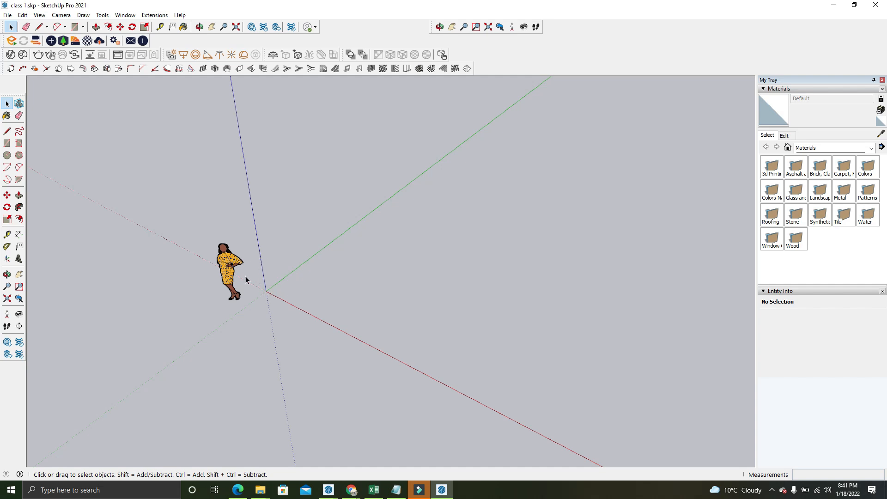
{"action": "scroll", "coordinate": [246, 280], "scroll_direction": "up", "scroll_amount": 2}
{"action": "scroll", "coordinate": [284, 292], "scroll_direction": "up", "scroll_amount": 3}
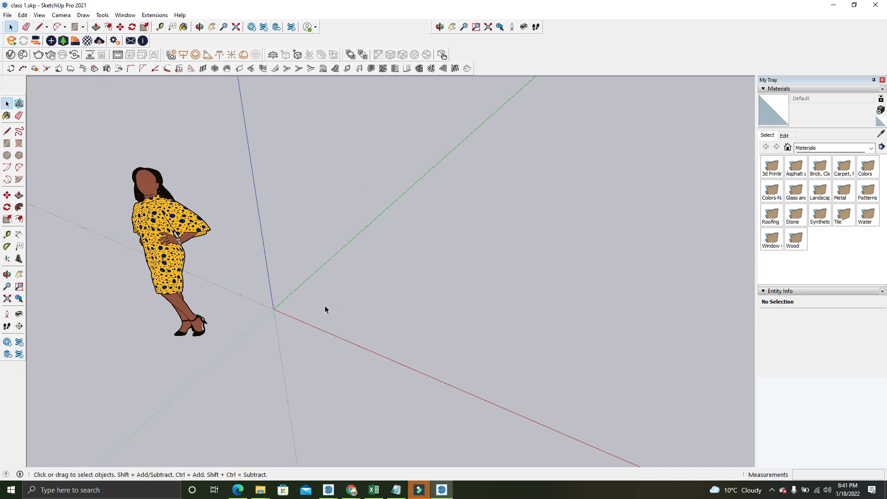
{"action": "left_click", "coordinate": [39, 28]}
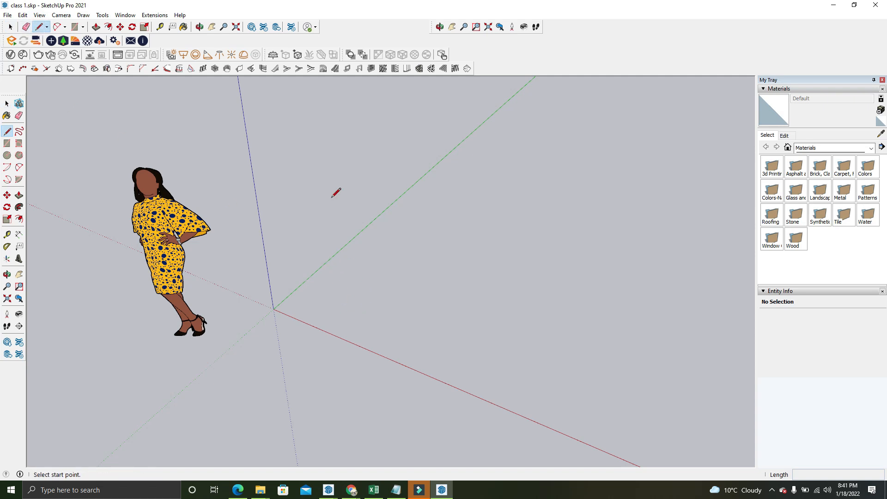
{"action": "left_click", "coordinate": [358, 284]}
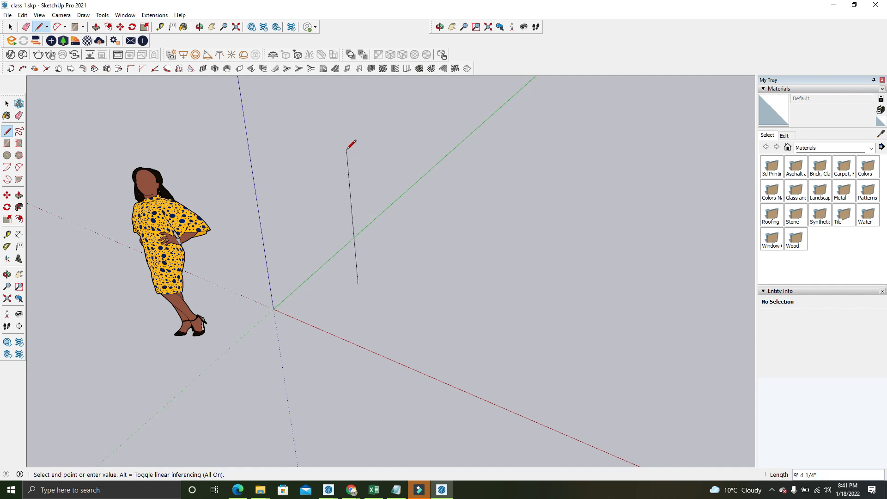
{"action": "key", "text": "space"}
Switch to the Google Meet call to admit the waiting participant, and minimise the browser to return to SketchUp
{"action": "mouse_move", "coordinate": [350, 489]}
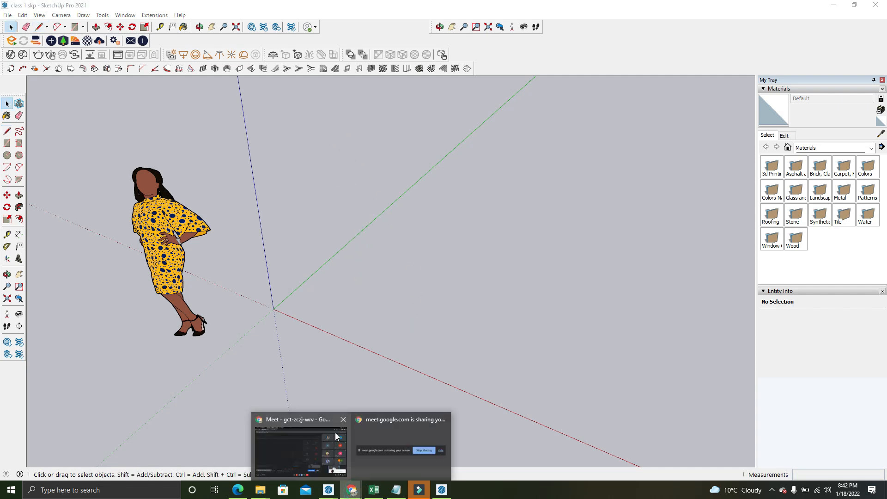
{"action": "left_click", "coordinate": [317, 443]}
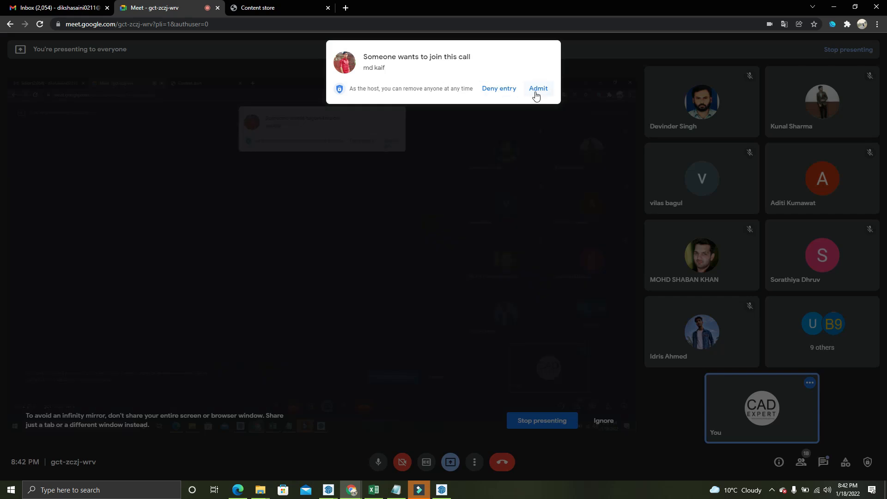
{"action": "left_click", "coordinate": [537, 89]}
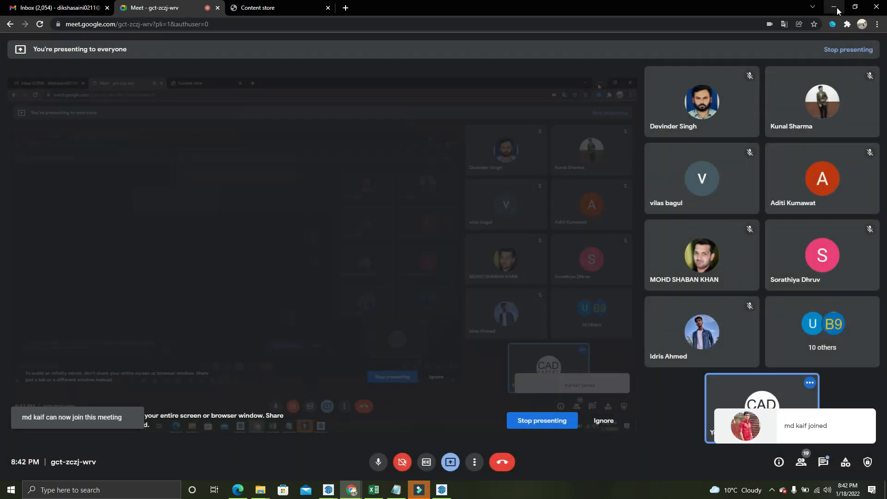
{"action": "left_click", "coordinate": [834, 7]}
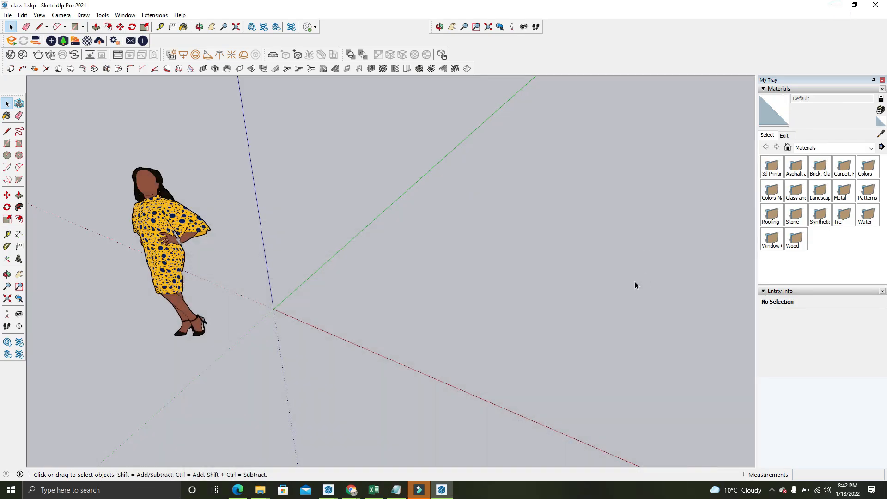
Try a line beside the origin locked to the blue, red and green axes in turn, and cancel it without placing a segment
{"action": "left_click", "coordinate": [39, 26]}
{"action": "left_click", "coordinate": [334, 292]}
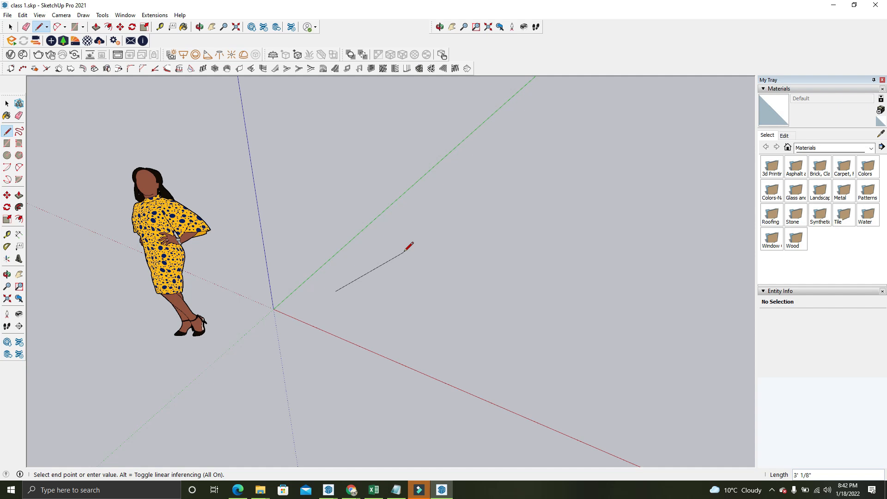
{"action": "key", "text": "Up"}
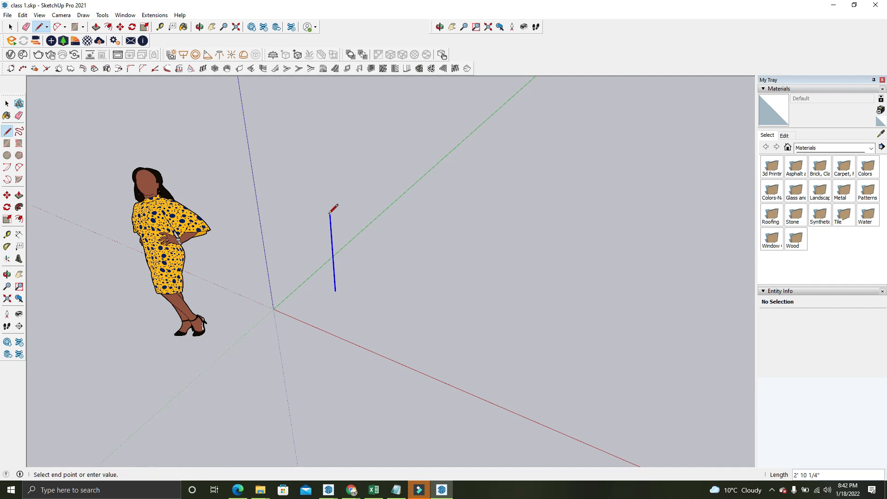
{"action": "scroll", "coordinate": [336, 343], "scroll_direction": "down", "scroll_amount": 1}
{"action": "scroll", "coordinate": [336, 342], "scroll_direction": "down", "scroll_amount": 1}
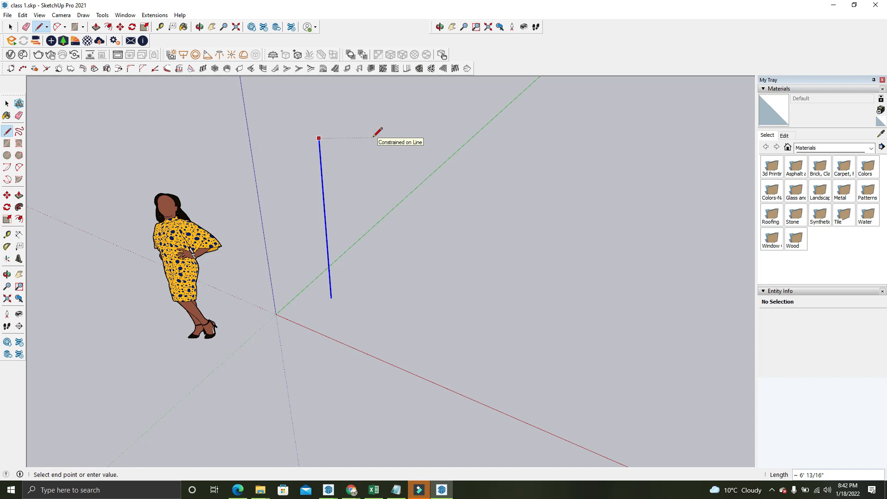
{"action": "key", "text": "Right"}
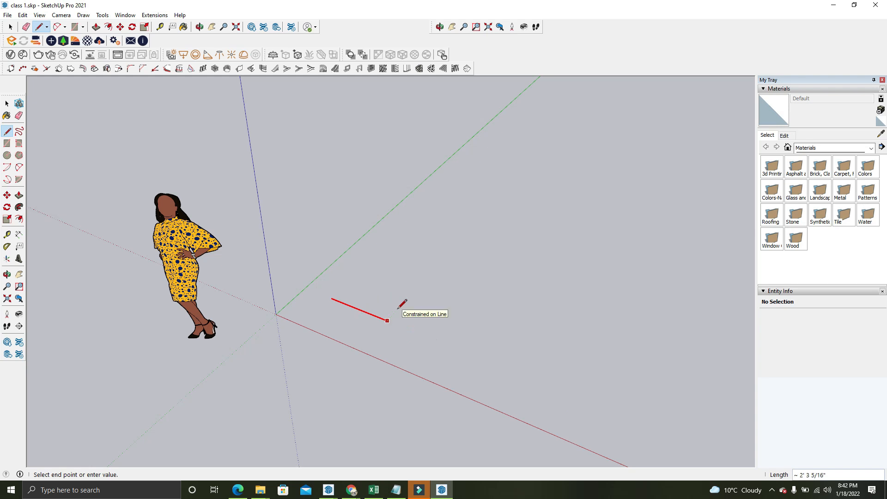
{"action": "key", "text": "Left"}
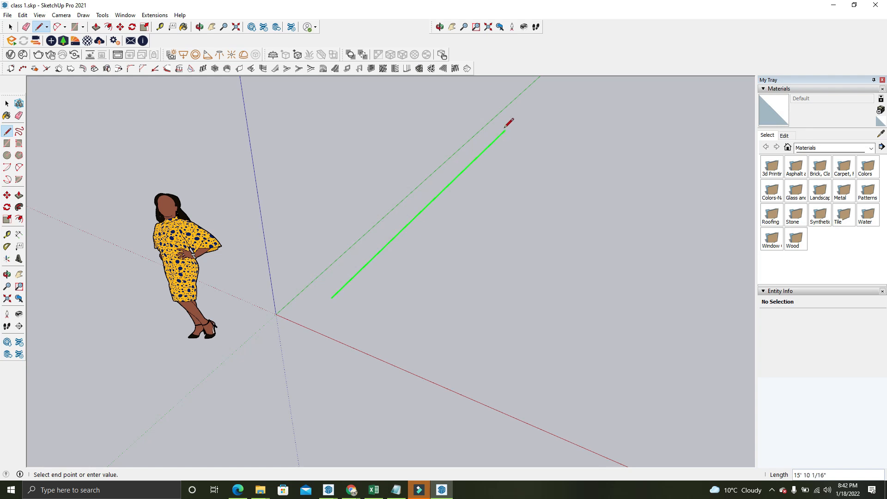
{"action": "scroll", "coordinate": [312, 302], "scroll_direction": "up", "scroll_amount": 2}
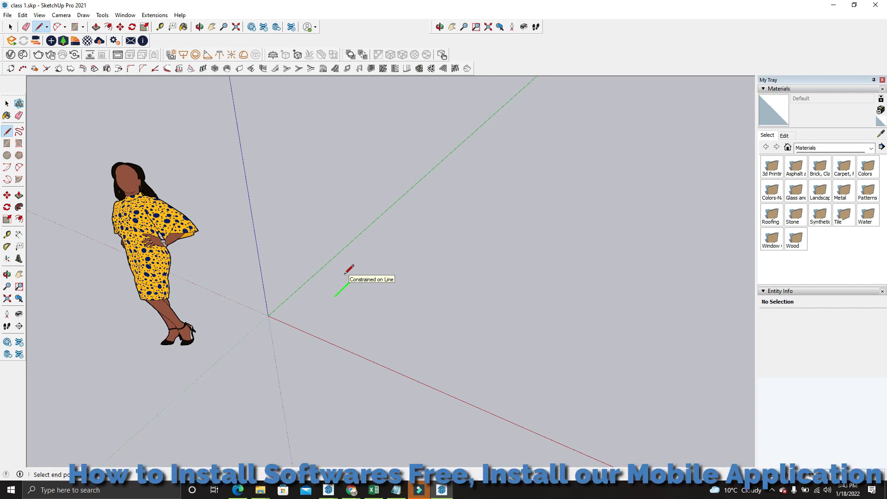
{"action": "key", "text": "Escape"}
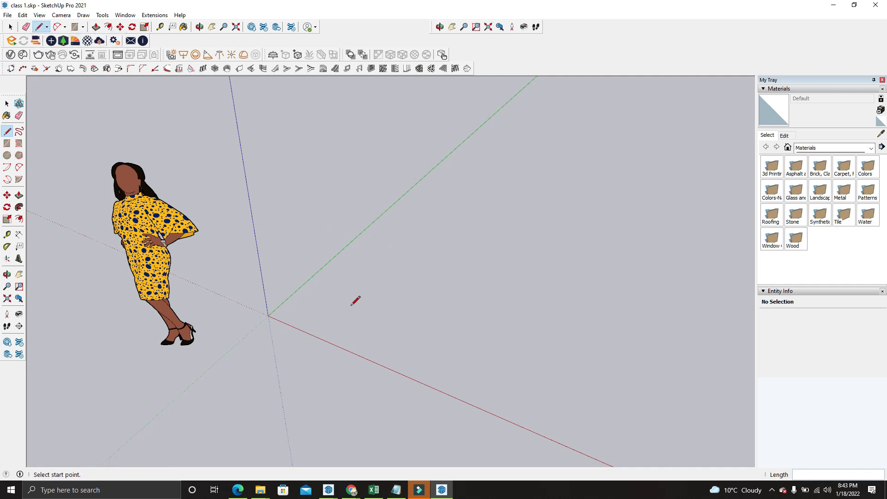
{"action": "left_click", "coordinate": [337, 285]}
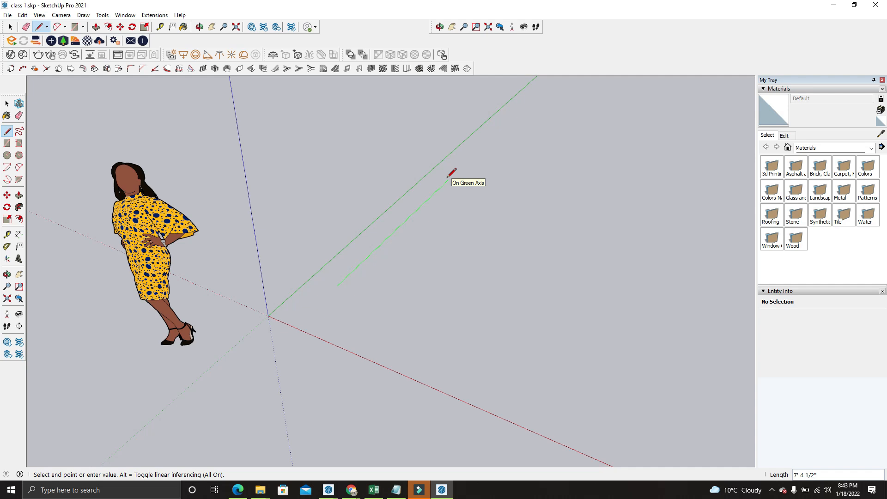
{"action": "key", "text": "space"}
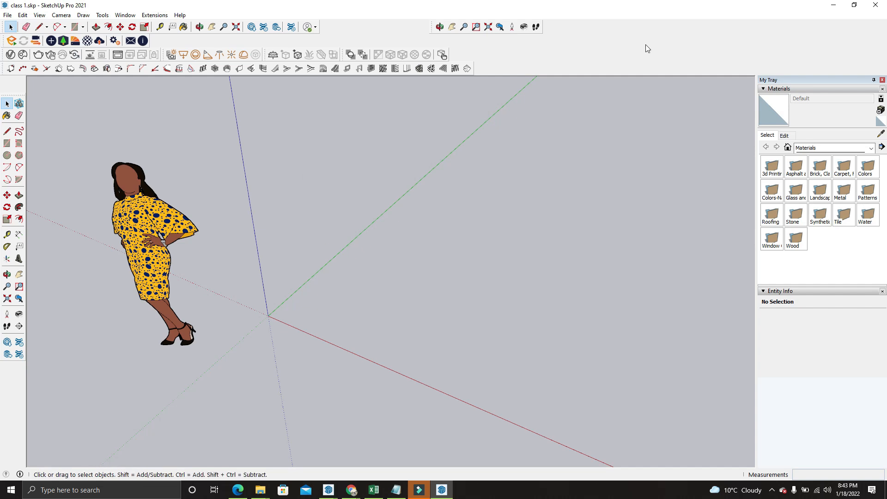
Draw a 10' line locked to the green axis near the origin, continue it with a segment along the red axis, and end the line
{"action": "key", "text": "l"}
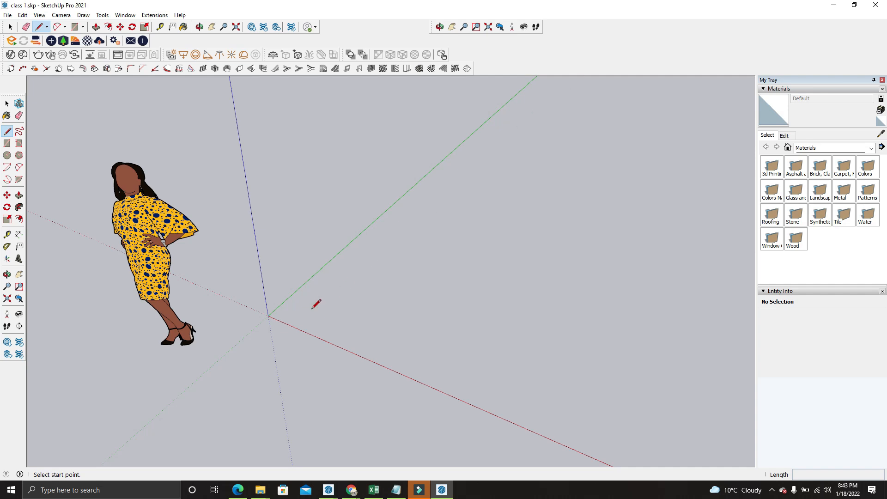
{"action": "left_click", "coordinate": [286, 317]}
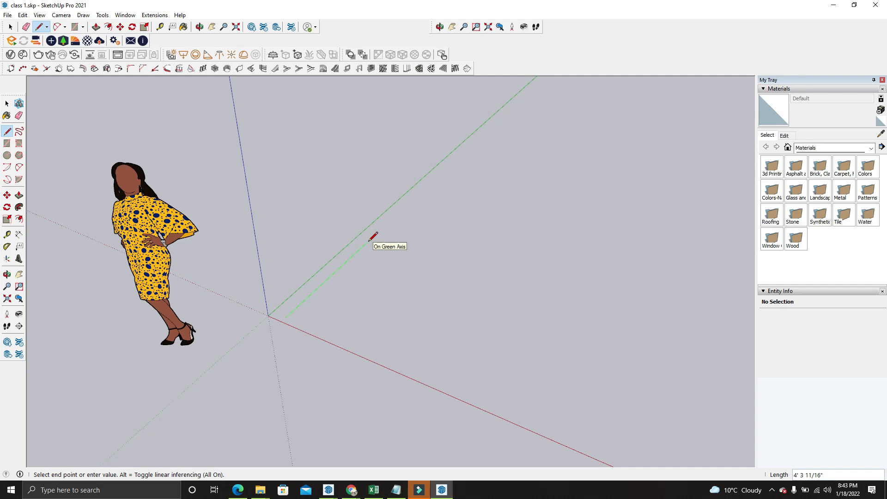
{"action": "key", "text": "shift"}
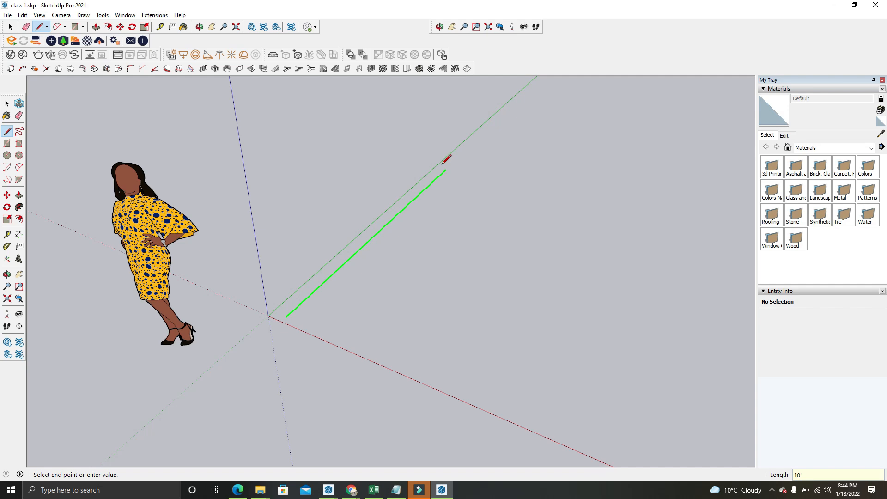
{"action": "left_click", "coordinate": [443, 163]}
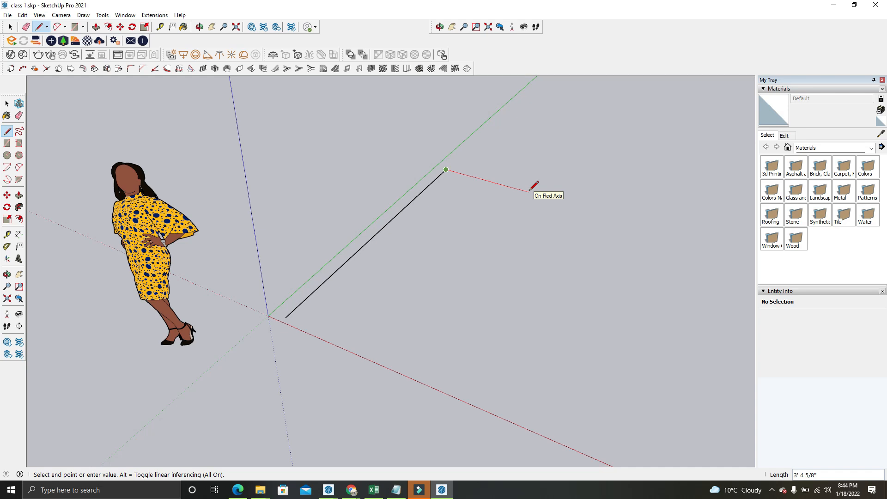
{"action": "type", "text": "'"}
{"action": "key", "text": "Return"}
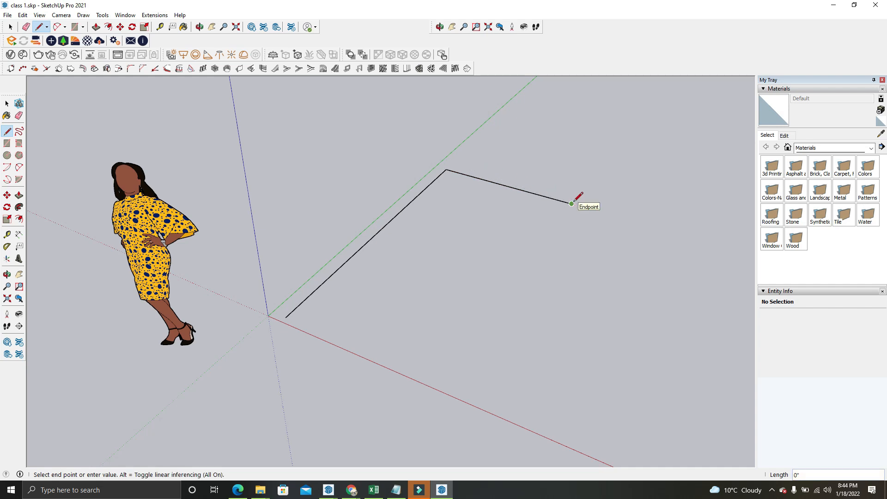
{"action": "left_click", "coordinate": [10, 26]}
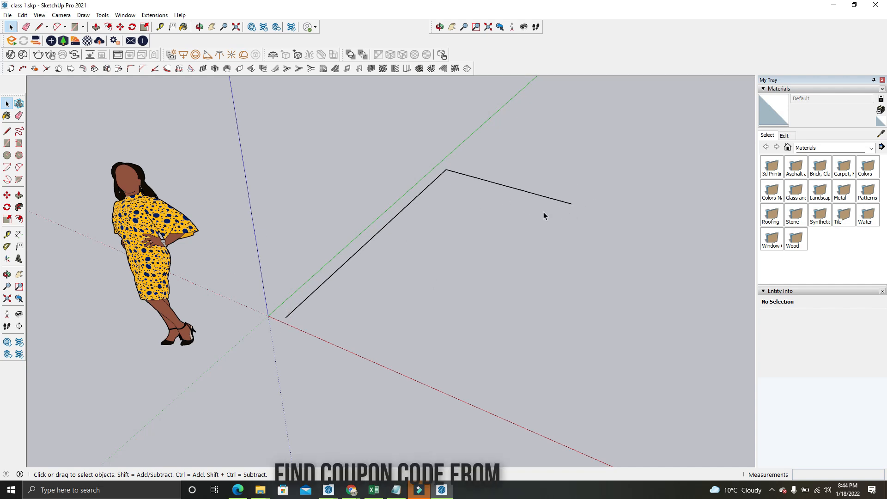
Start another line from the free end of the segment that runs along the red axis
{"action": "left_click", "coordinate": [40, 27]}
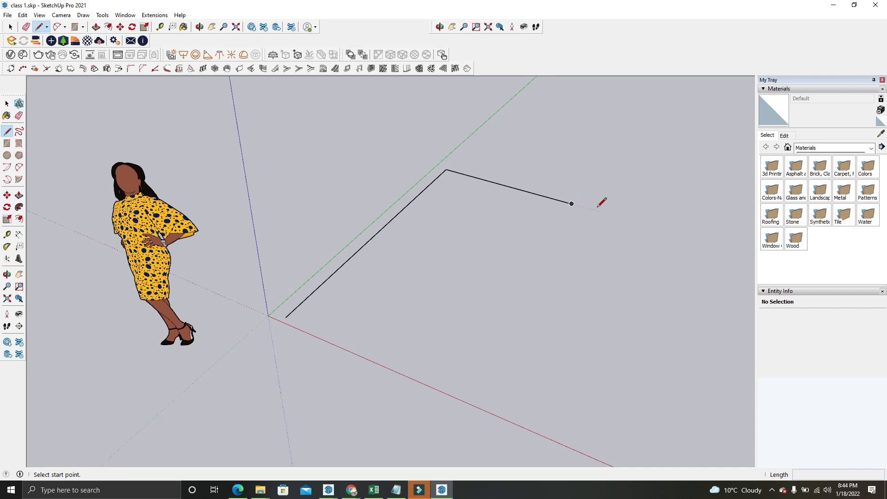
{"action": "left_click", "coordinate": [573, 203]}
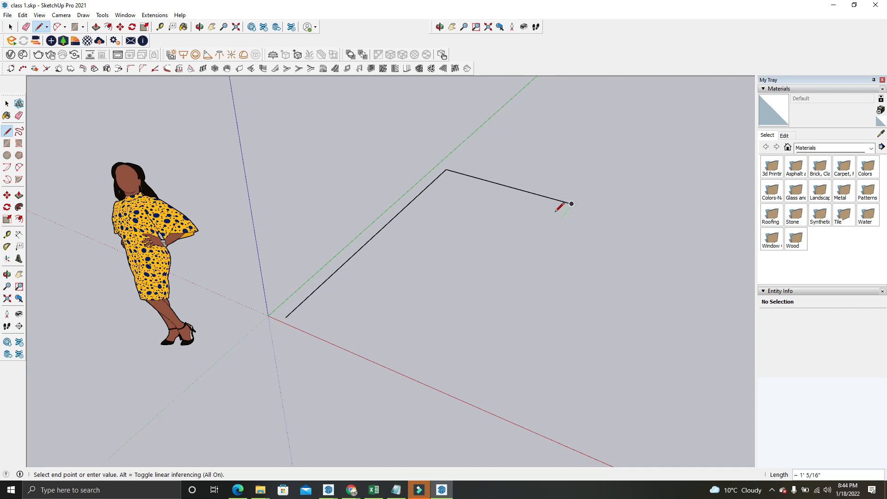
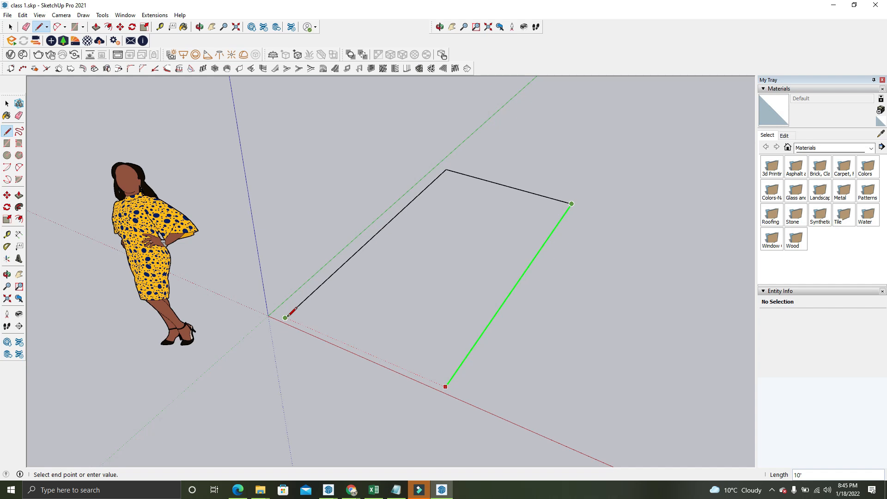
Close the rectangle with a 10' segment along the green axis and a last segment back to the first line's start, and end the line
{"action": "left_click", "coordinate": [446, 386]}
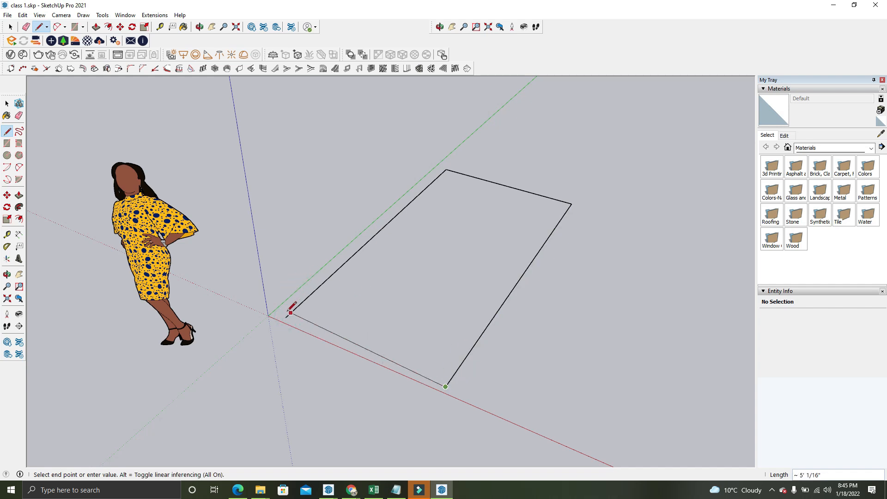
{"action": "left_click", "coordinate": [287, 318]}
{"action": "left_click", "coordinate": [10, 27]}
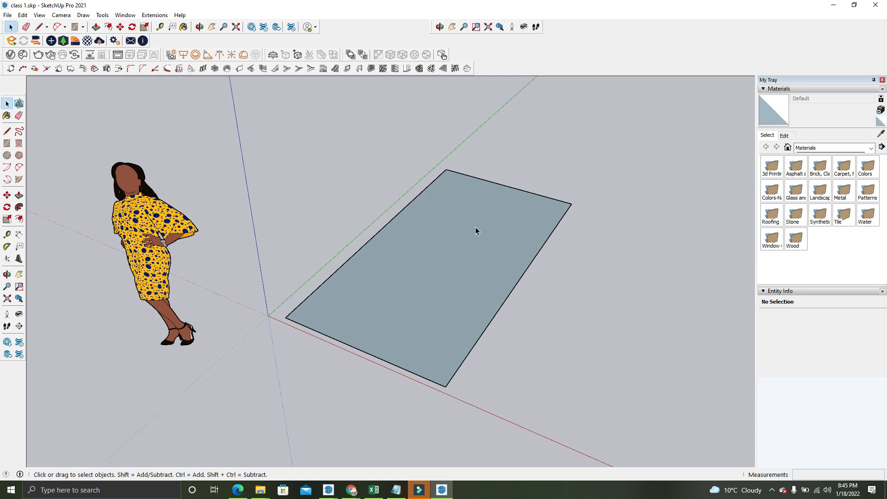
Draw two connected line segments forming an upside-down V beside the rectangle's long edge, and end the line
{"action": "left_click", "coordinate": [47, 26]}
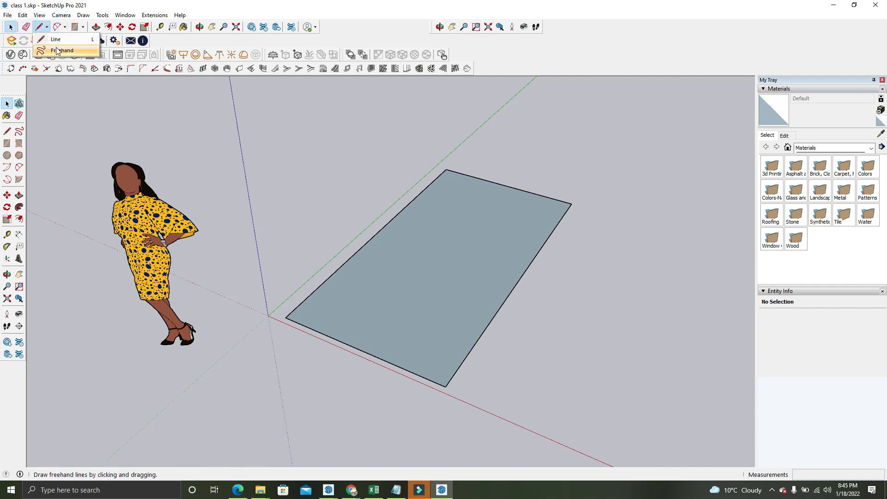
{"action": "left_click", "coordinate": [52, 44]}
{"action": "scroll", "coordinate": [224, 132], "scroll_direction": "down", "scroll_amount": 3}
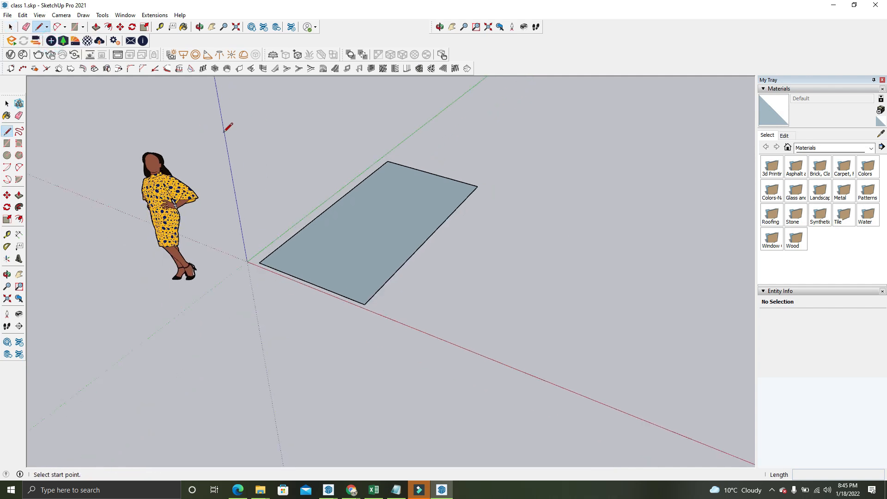
{"action": "middle_click_drag", "start_coordinate": [290, 167], "coordinate": [308, 195]}
{"action": "scroll", "coordinate": [329, 224], "scroll_direction": "up", "scroll_amount": 2}
{"action": "left_click", "coordinate": [436, 302]}
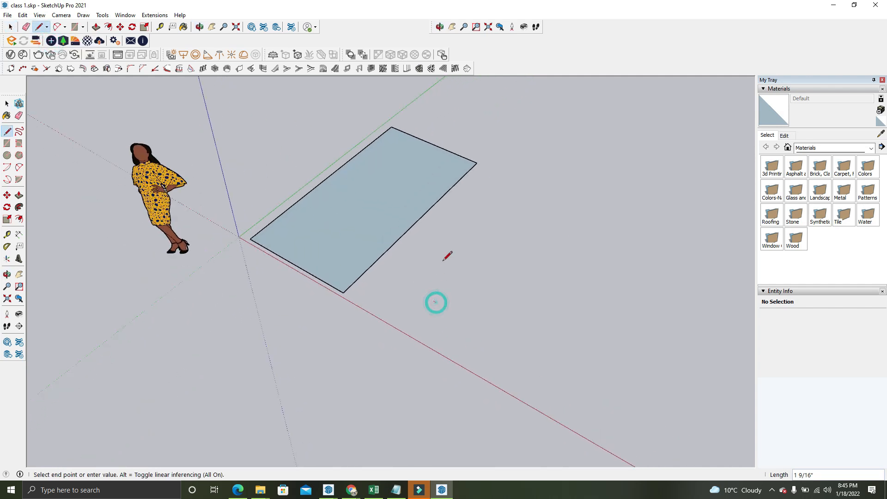
{"action": "left_click", "coordinate": [470, 214]}
{"action": "left_click", "coordinate": [515, 280]}
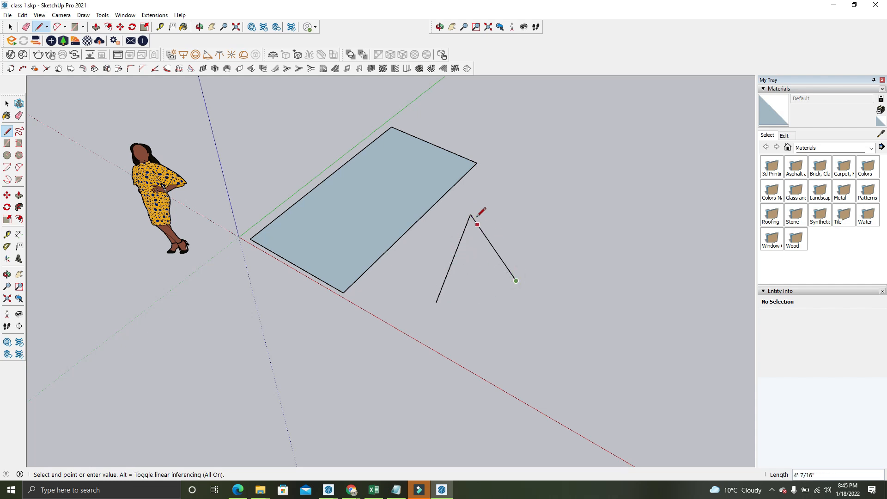
{"action": "left_click", "coordinate": [8, 28]}
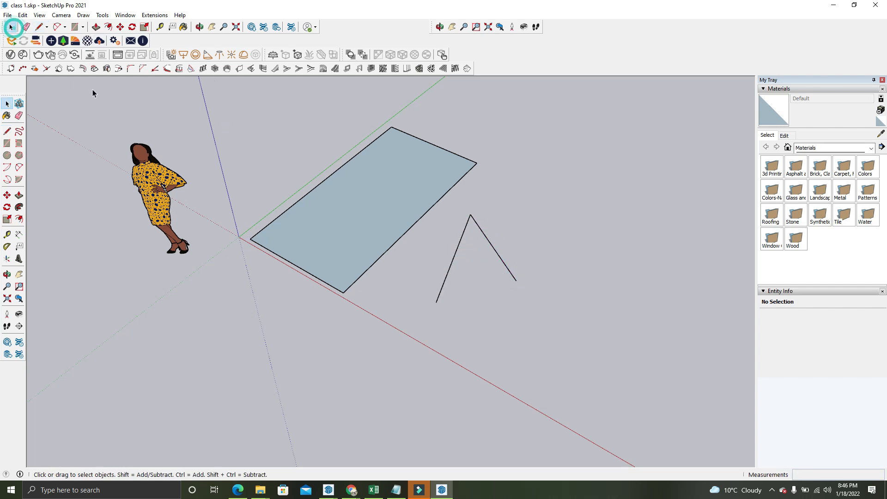
Draw a large hourglass-shaped Freehand outline beyond the upside-down V and a small Freehand loop just below the V
{"action": "left_click", "coordinate": [40, 26]}
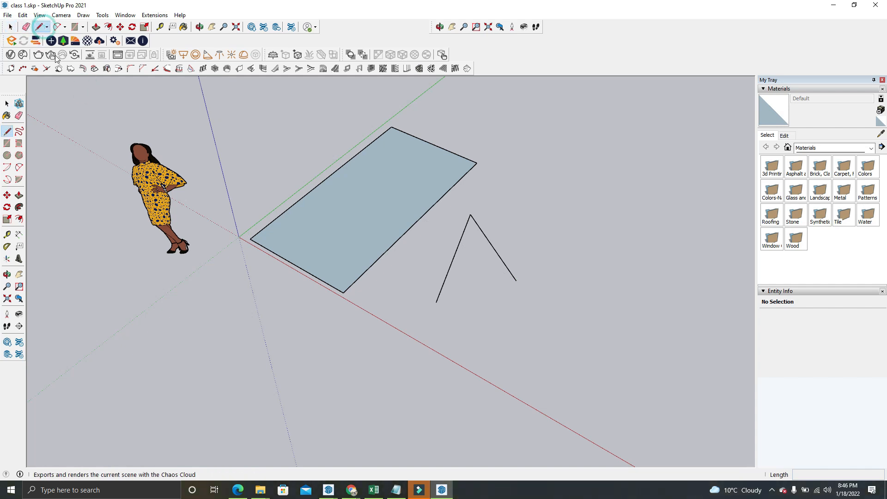
{"action": "left_click", "coordinate": [47, 28]}
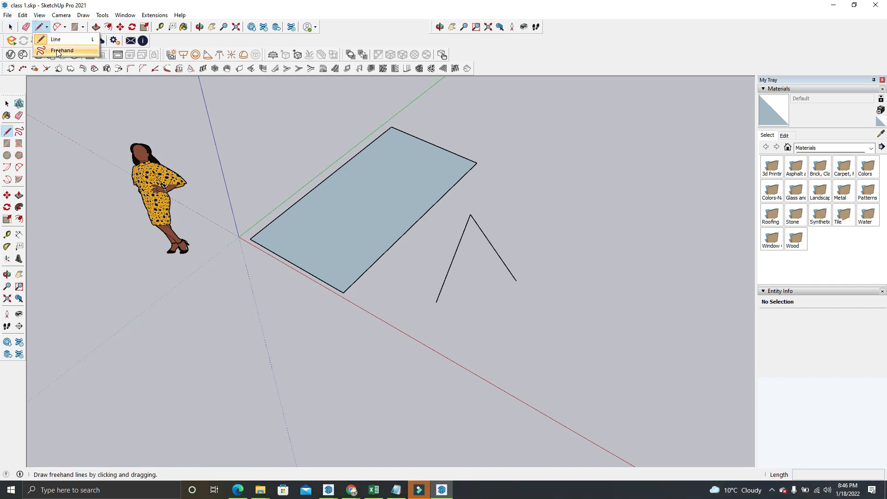
{"action": "left_click", "coordinate": [67, 48]}
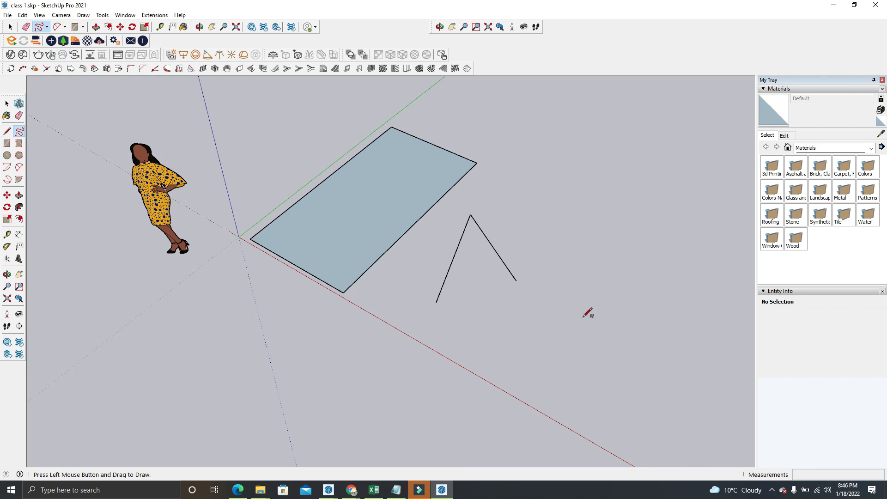
{"action": "mouse_move", "coordinate": [585, 317]}
{"action": "left_mouse_down"}
{"action": "mouse_move", "coordinate": [583, 204]}
{"action": "mouse_move", "coordinate": [652, 217]}
{"action": "mouse_move", "coordinate": [632, 274]}
{"action": "mouse_move", "coordinate": [630, 349]}
{"action": "left_mouse_up"}
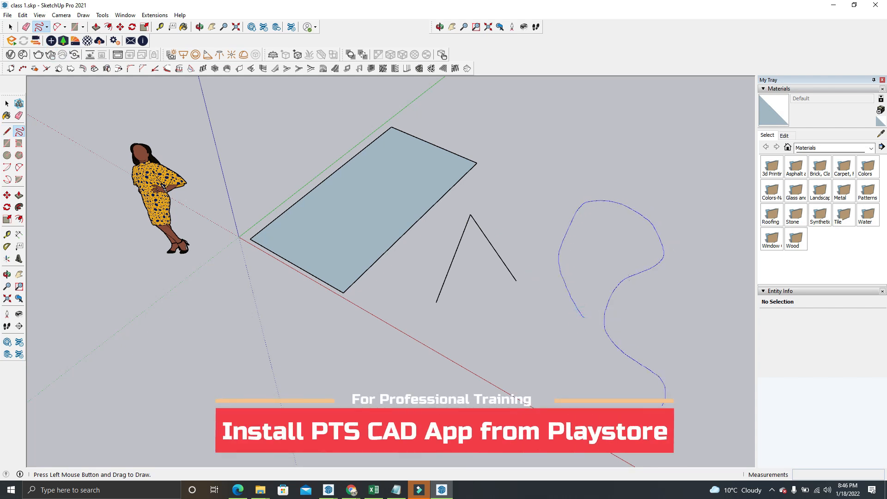
{"action": "left_click_drag", "start_coordinate": [561, 372], "coordinate": [581, 313]}
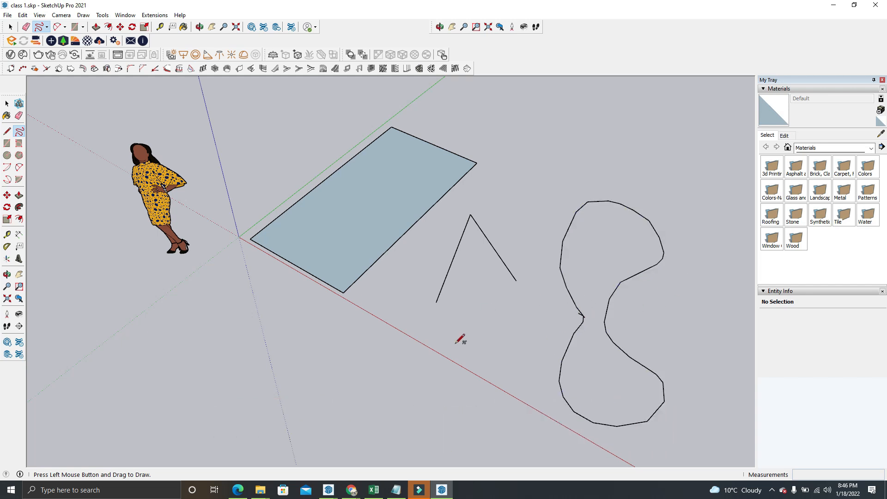
{"action": "mouse_move", "coordinate": [456, 343]}
{"action": "left_mouse_down"}
{"action": "mouse_move", "coordinate": [511, 297]}
{"action": "mouse_move", "coordinate": [463, 340]}
{"action": "mouse_move", "coordinate": [423, 313]}
{"action": "mouse_move", "coordinate": [419, 320]}
{"action": "left_mouse_up"}
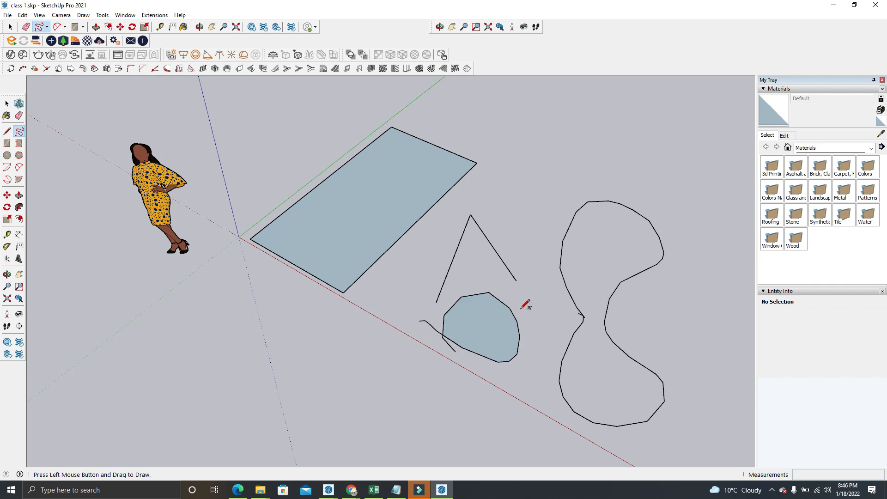
{"action": "left_click", "coordinate": [7, 25]}
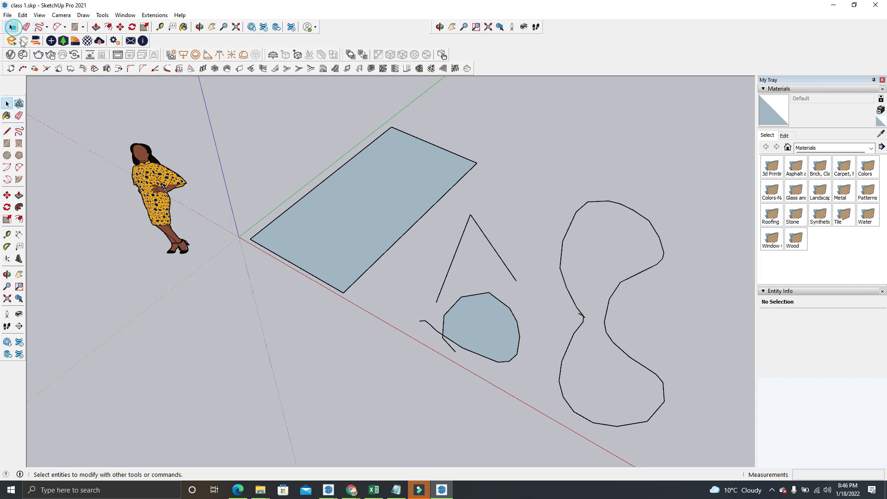
Draw a centre-based arc of about 34° across the red axis from the rectangle, near its front corner
{"action": "left_click", "coordinate": [65, 27]}
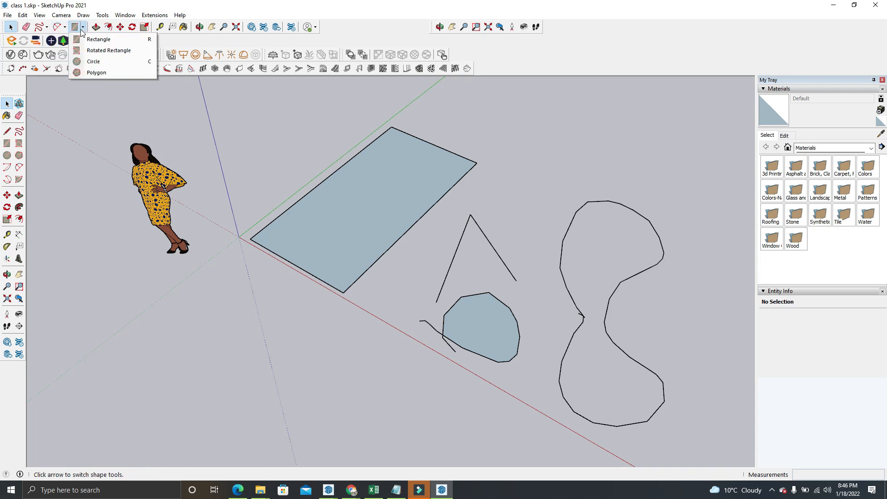
{"action": "left_click", "coordinate": [70, 40]}
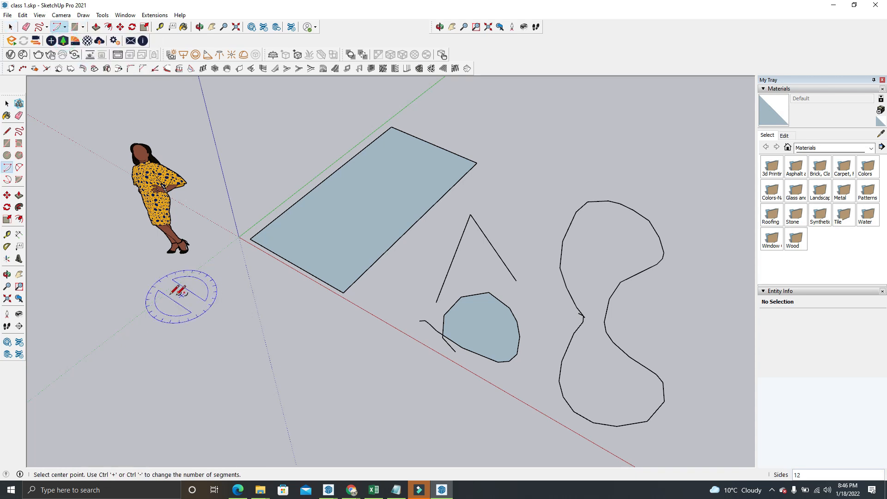
{"action": "left_click", "coordinate": [64, 27]}
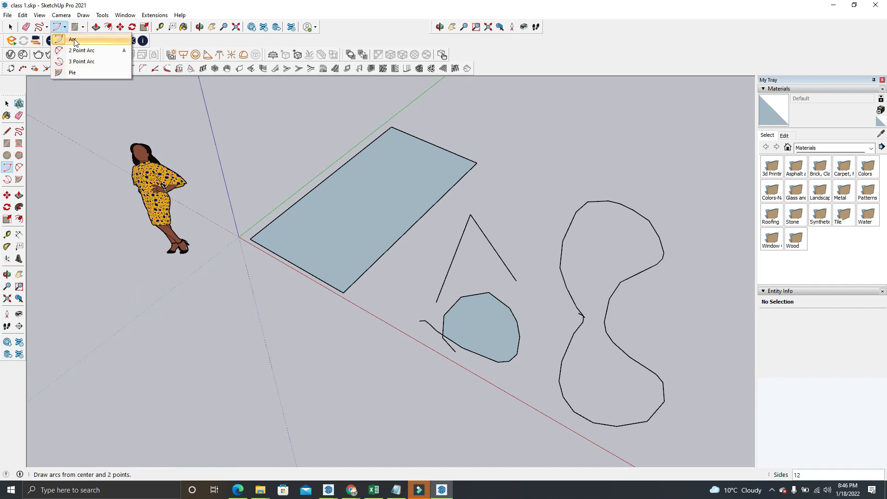
{"action": "left_click", "coordinate": [74, 40]}
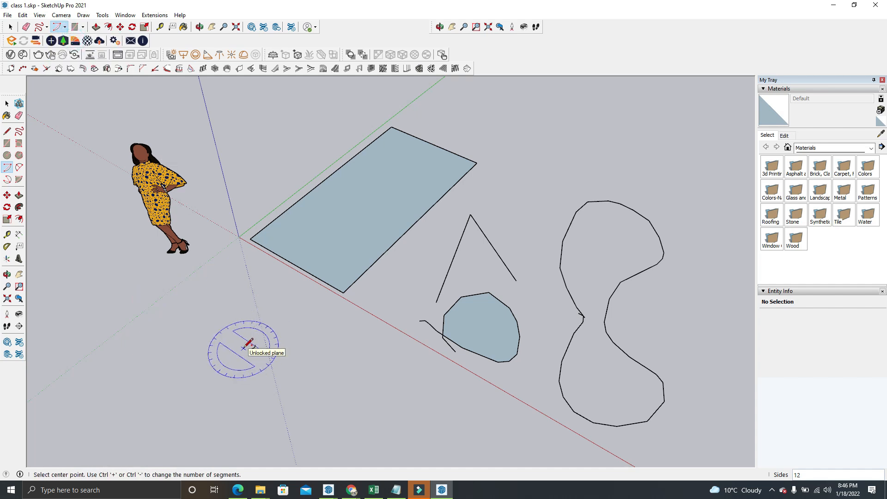
{"action": "left_click", "coordinate": [244, 348]}
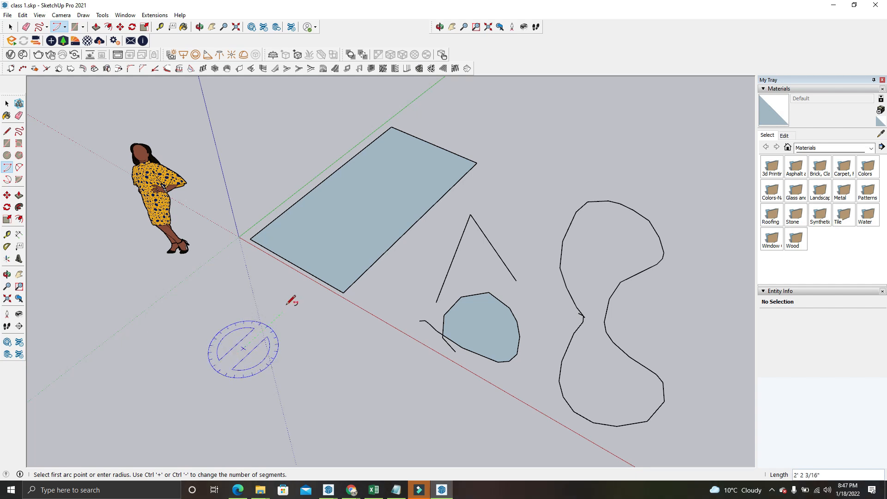
{"action": "left_click", "coordinate": [299, 296]}
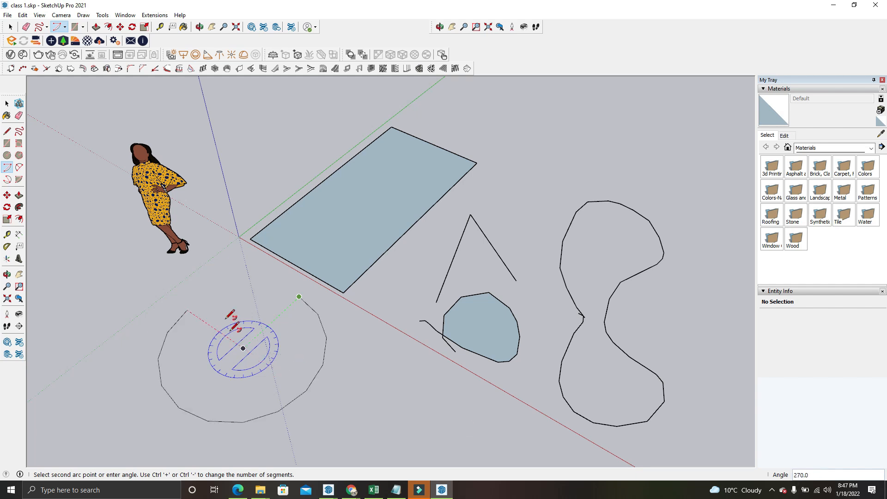
{"action": "left_click", "coordinate": [324, 325]}
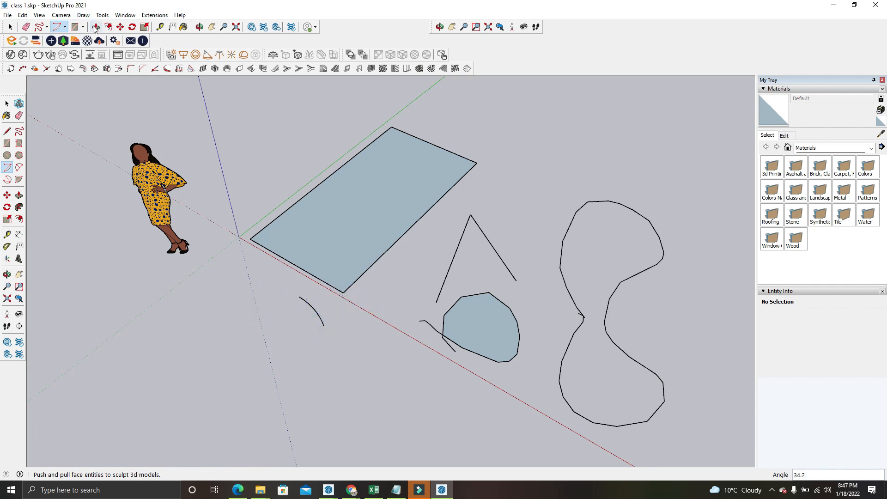
Draw a 2 Point Arc below the standing figure with a bulge of about 2' 6 3/4"
{"action": "left_click", "coordinate": [64, 27]}
{"action": "left_click", "coordinate": [73, 50]}
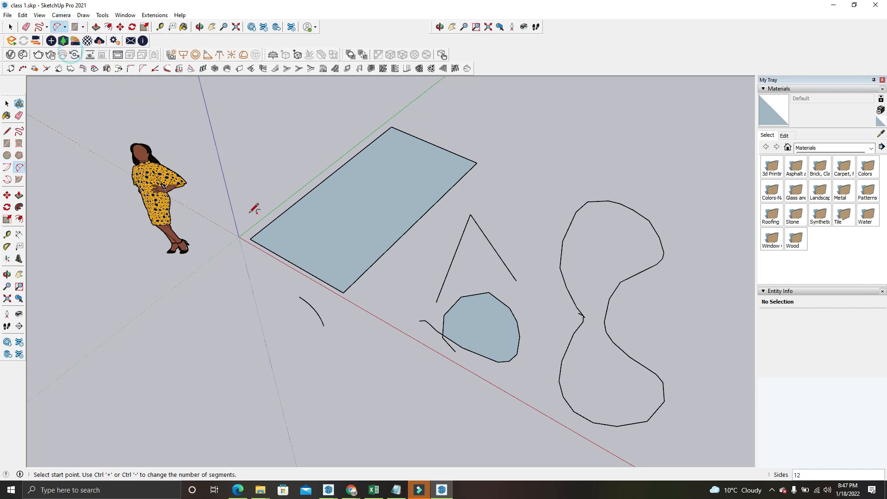
{"action": "left_click", "coordinate": [133, 387]}
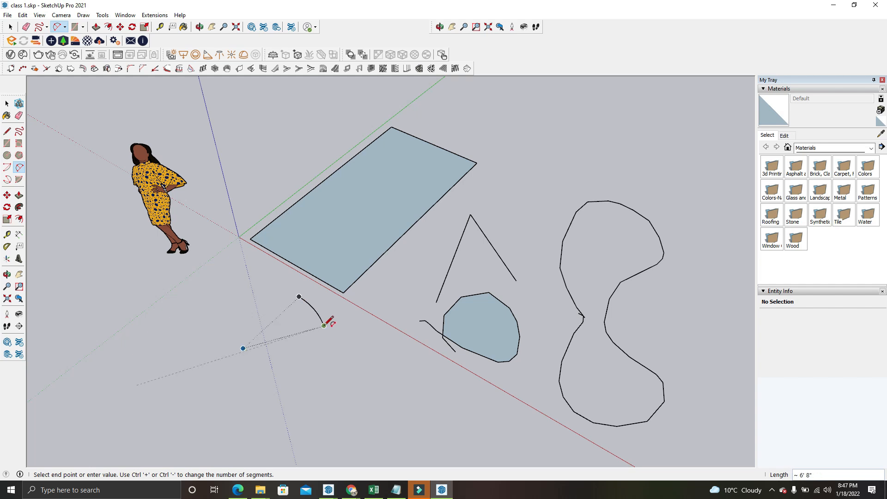
{"action": "left_click", "coordinate": [194, 300]}
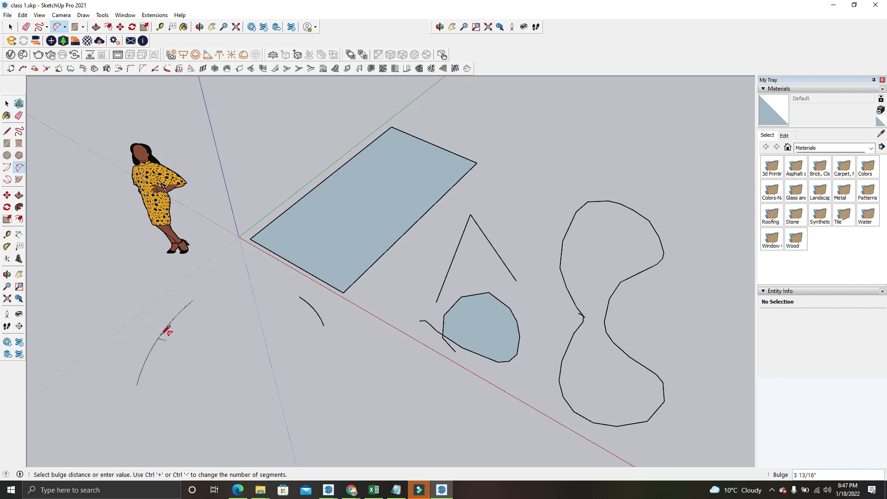
{"action": "left_click", "coordinate": [119, 310]}
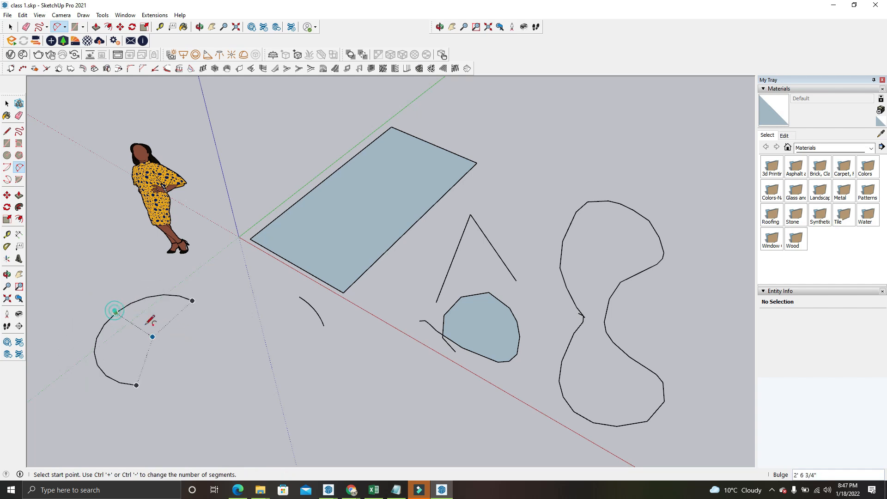
Draw a 3 Point Arc of about 155° between the two existing arcs, slightly farther from the rectangle
{"action": "left_click", "coordinate": [64, 27]}
{"action": "left_click", "coordinate": [72, 64]}
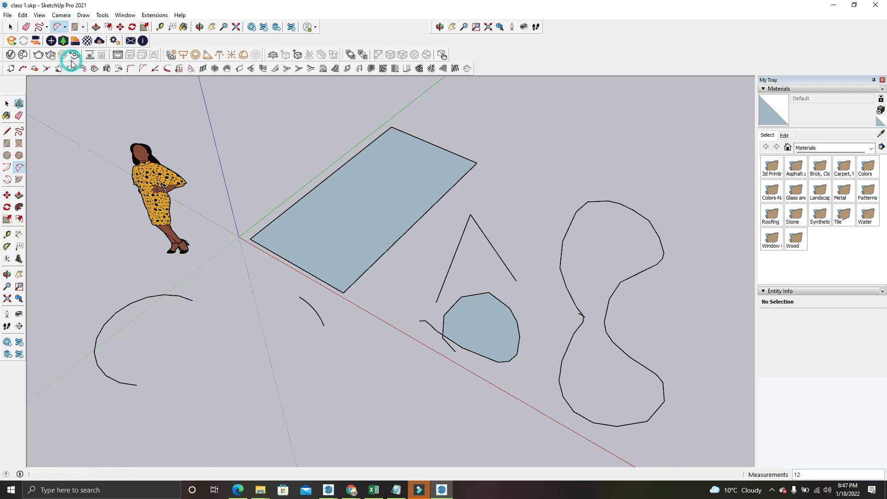
{"action": "scroll", "coordinate": [183, 194], "scroll_direction": "down", "scroll_amount": 1}
{"action": "middle_click_drag", "start_coordinate": [182, 195], "coordinate": [204, 165]}
{"action": "scroll", "coordinate": [214, 322], "scroll_direction": "up", "scroll_amount": 2}
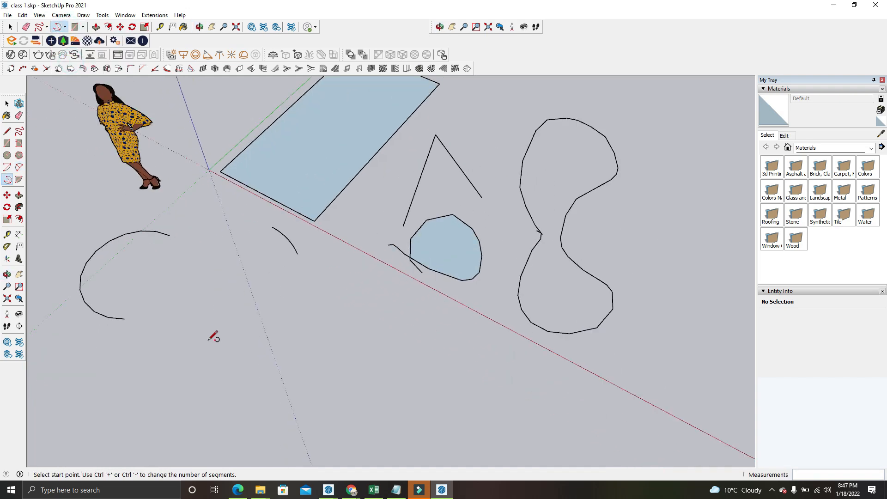
{"action": "left_click", "coordinate": [208, 341]}
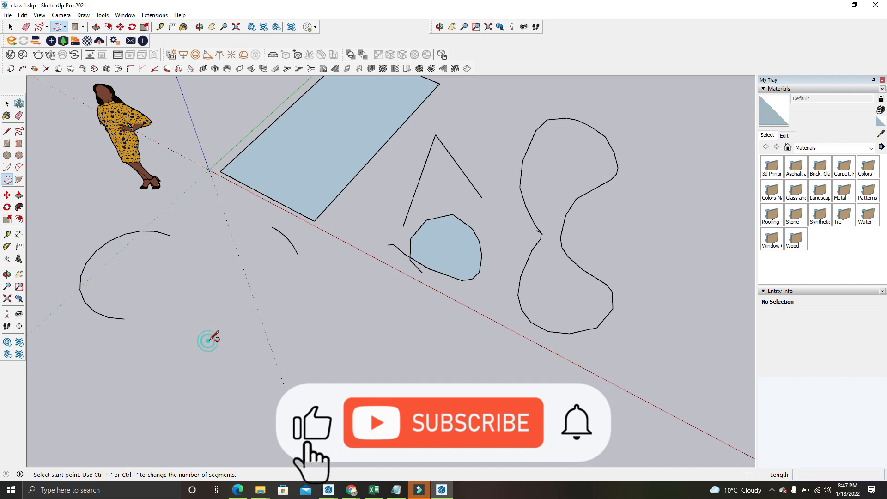
{"action": "left_click", "coordinate": [213, 264]}
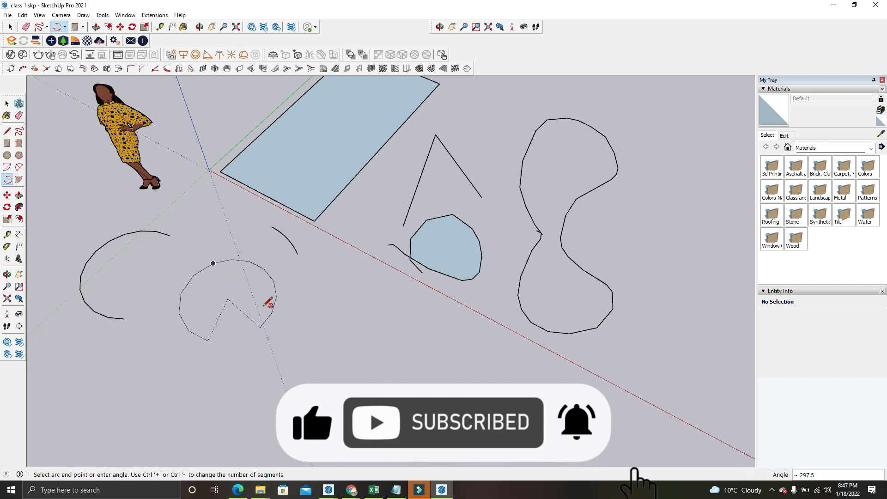
{"action": "left_click", "coordinate": [235, 258]}
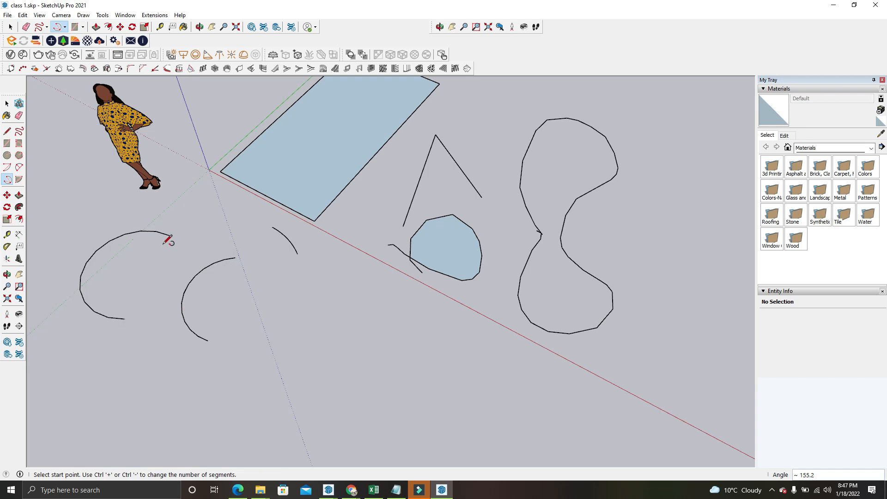
{"action": "scroll", "coordinate": [350, 262], "scroll_direction": "down", "scroll_amount": 2}
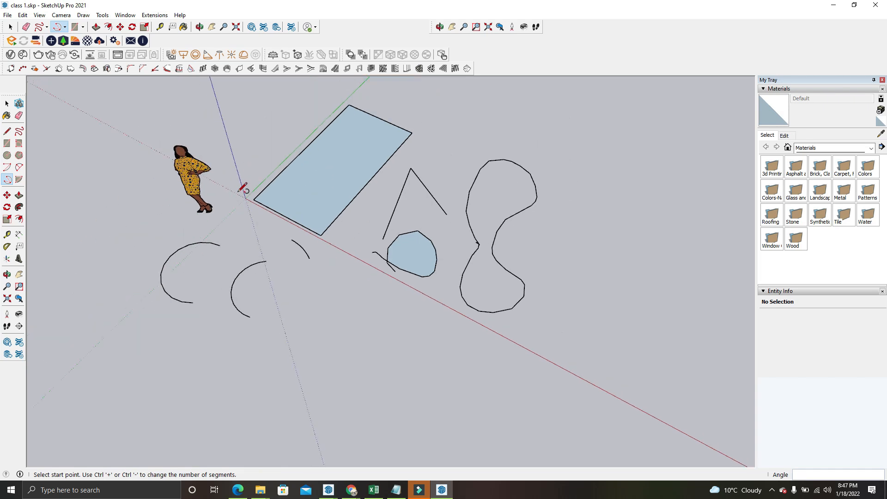
{"action": "left_click", "coordinate": [65, 28]}
{"action": "left_click", "coordinate": [74, 72]}
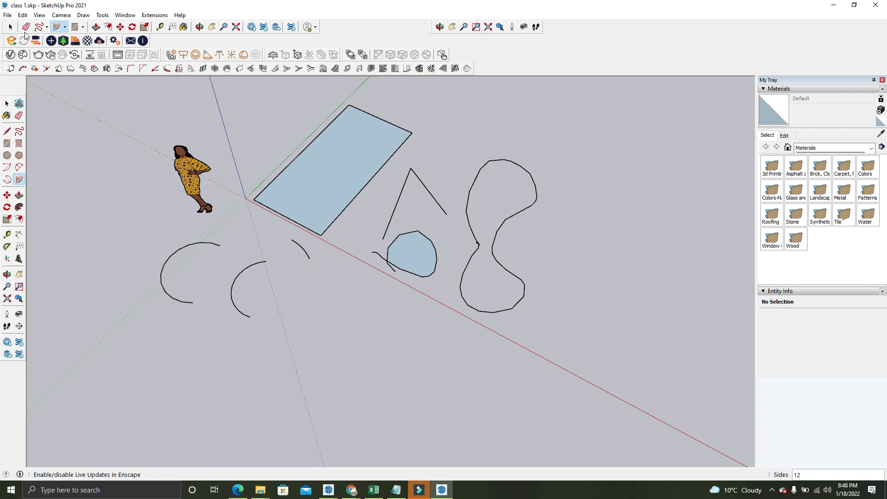
Draw another centre-based arc of about 42° in the empty area below the three existing arcs
{"action": "left_click", "coordinate": [65, 28]}
{"action": "left_click", "coordinate": [73, 44]}
{"action": "scroll", "coordinate": [170, 158], "scroll_direction": "down", "scroll_amount": 2}
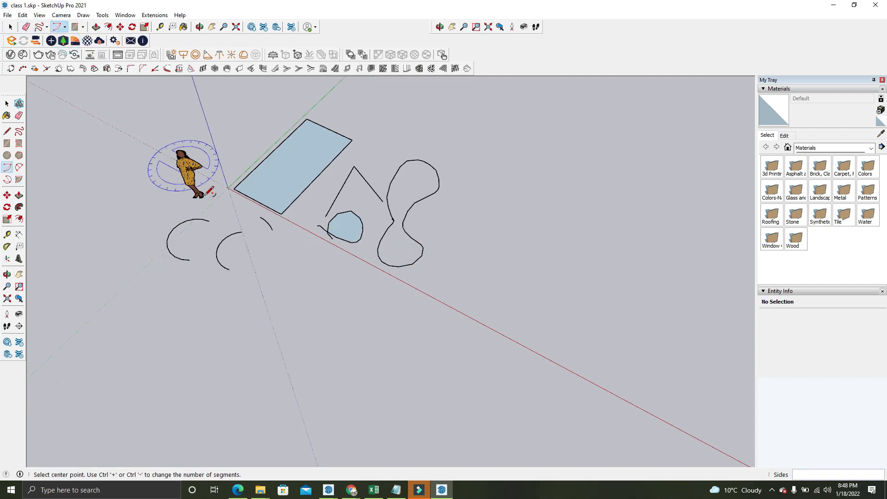
{"action": "scroll", "coordinate": [303, 305], "scroll_direction": "up", "scroll_amount": 4}
{"action": "left_click", "coordinate": [287, 295]}
{"action": "scroll", "coordinate": [261, 238], "scroll_direction": "up", "scroll_amount": 1}
{"action": "left_click", "coordinate": [260, 238]}
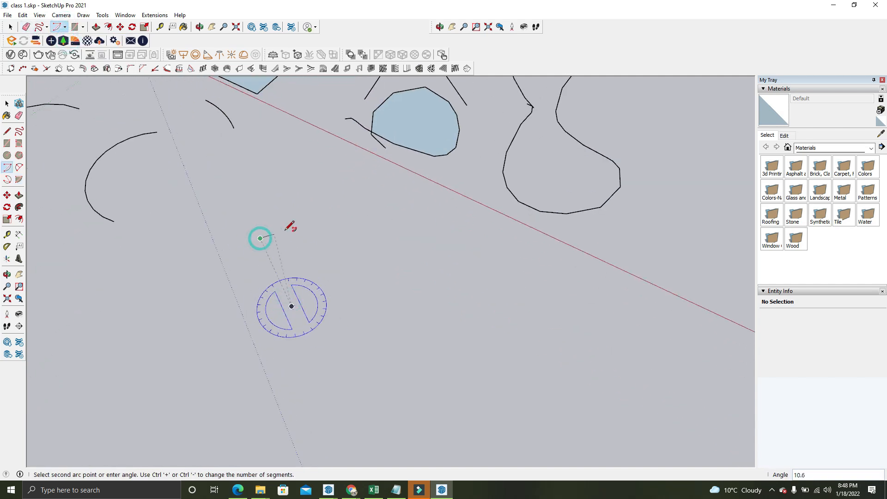
{"action": "left_click", "coordinate": [323, 234]}
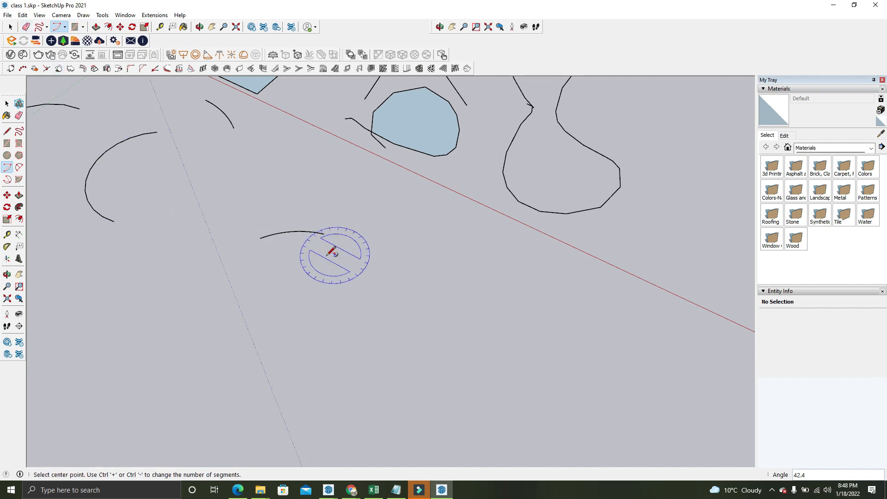
Close the lowest arc into a wedge by drawing two straight lines of about 2' 5 3/8" from its ends to a shared point below it
{"action": "left_click", "coordinate": [64, 27]}
{"action": "left_click", "coordinate": [55, 40]}
{"action": "left_click", "coordinate": [40, 27]}
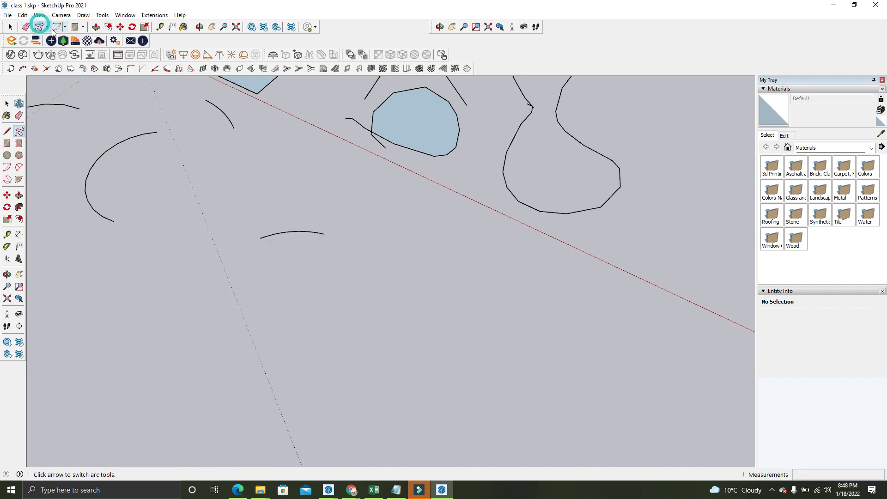
{"action": "left_click", "coordinate": [46, 27]}
{"action": "left_click", "coordinate": [53, 40]}
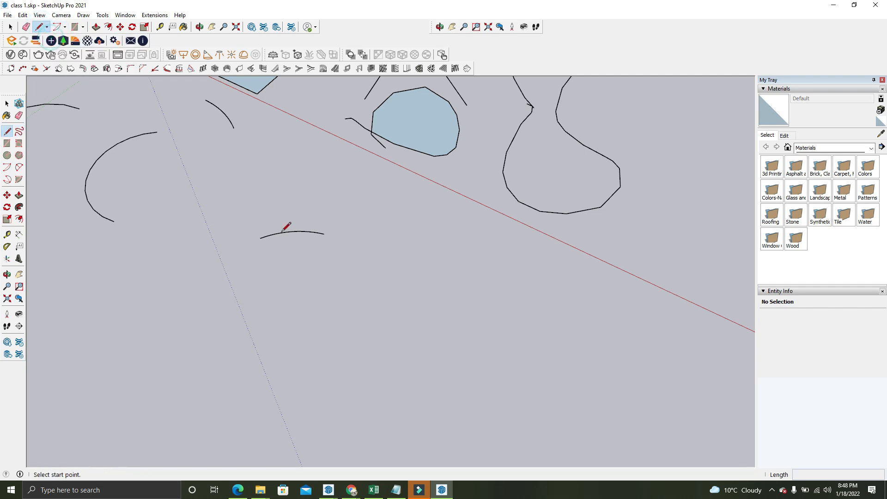
{"action": "left_click", "coordinate": [324, 233]}
{"action": "left_click", "coordinate": [291, 306]}
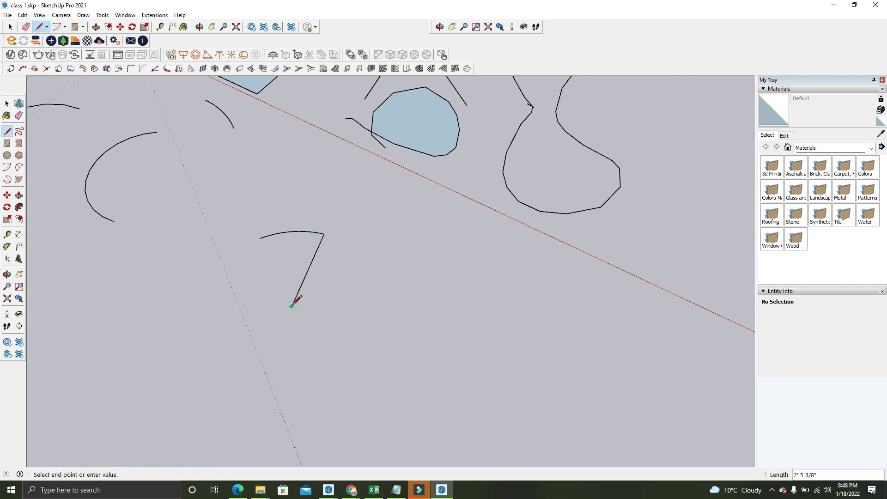
{"action": "left_click", "coordinate": [261, 238]}
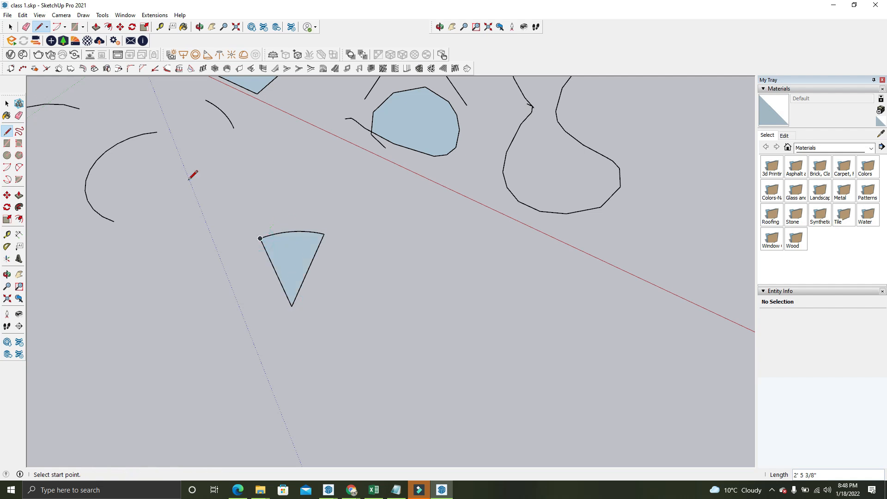
{"action": "left_click", "coordinate": [11, 27]}
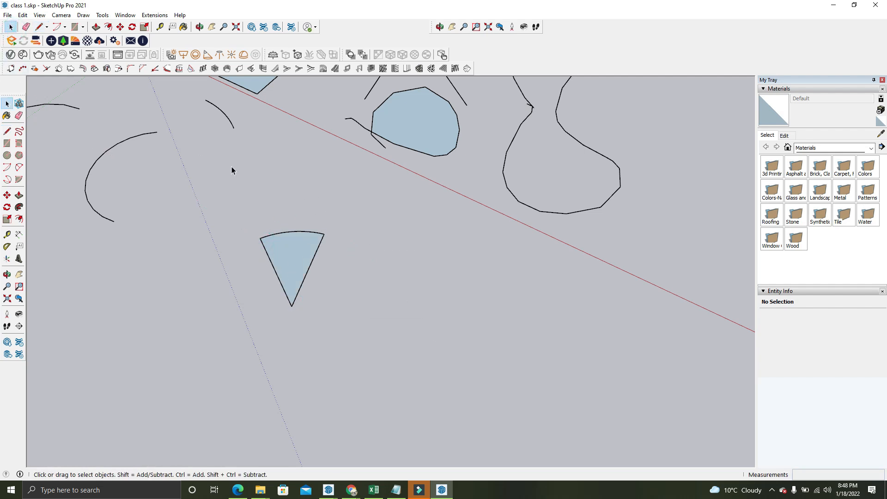
Draw a Pie of about 45° in the empty area between the closed wedge and the red axis
{"action": "left_click", "coordinate": [64, 27]}
{"action": "left_click", "coordinate": [83, 69]}
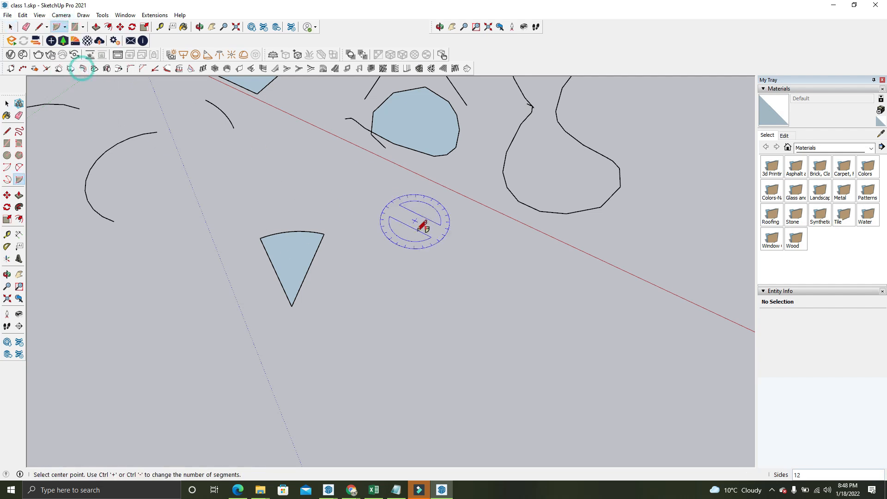
{"action": "left_click", "coordinate": [427, 280]}
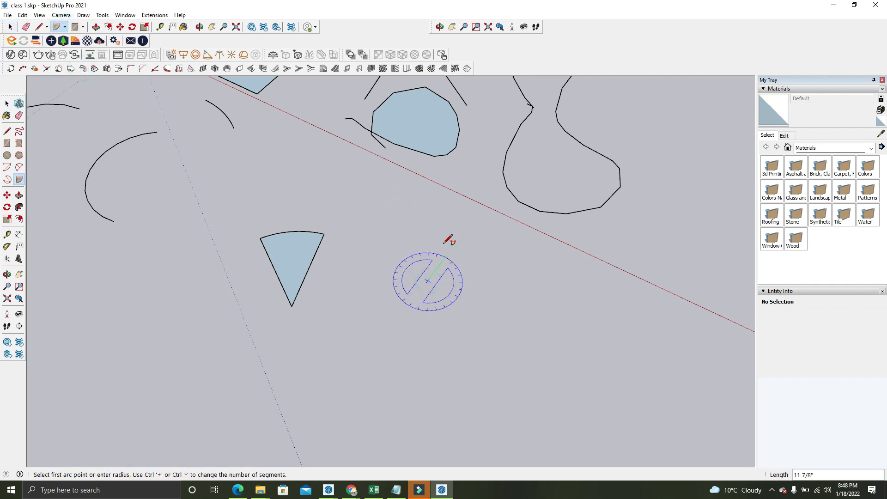
{"action": "left_click", "coordinate": [452, 212]}
{"action": "left_click", "coordinate": [508, 251]}
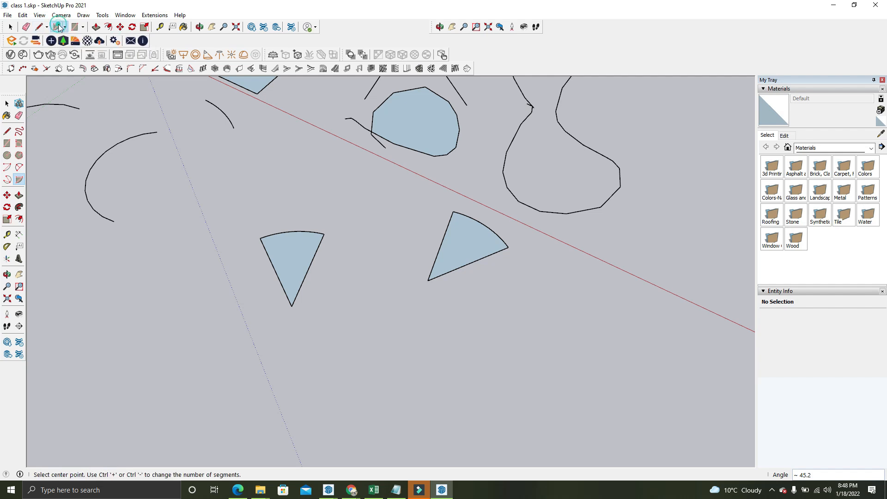
Draw a centre-based arc with a 6' radius, centred beyond the closed wedge's tip and sweeping between the wedge and the red axis
{"action": "left_click", "coordinate": [66, 27]}
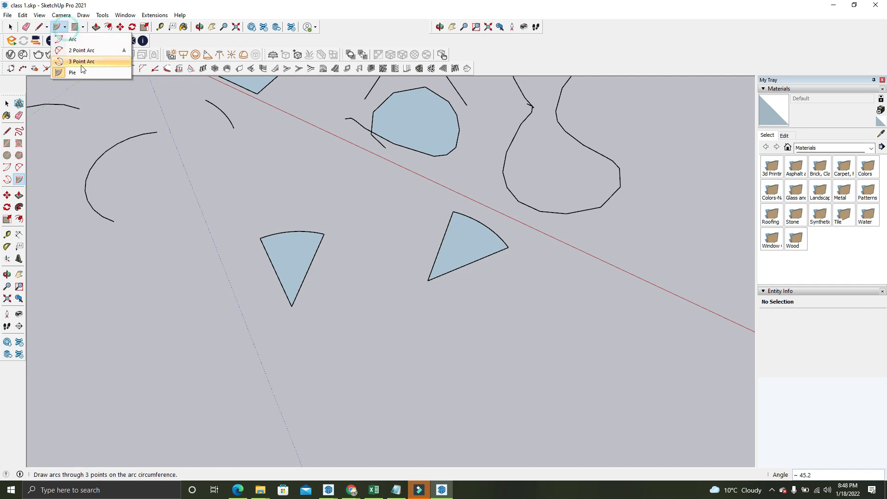
{"action": "left_click", "coordinate": [79, 36]}
{"action": "left_click", "coordinate": [197, 370]}
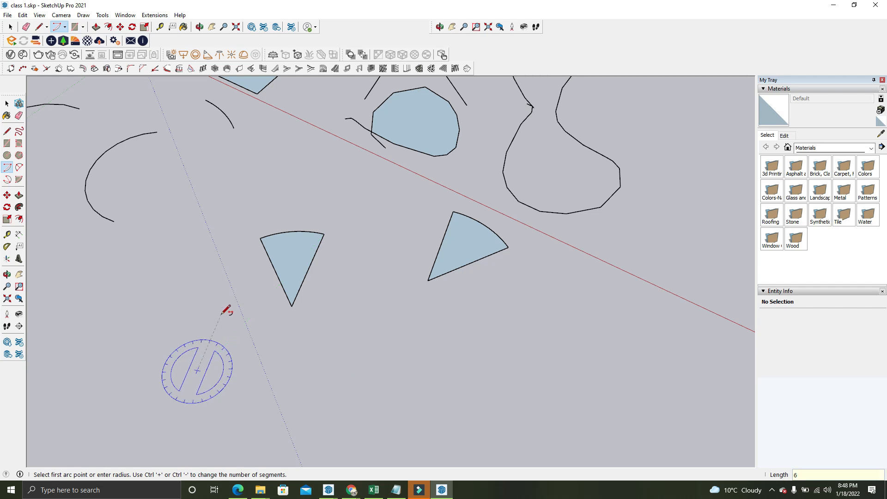
{"action": "type", "text": "6'"}
{"action": "key", "text": "Return"}
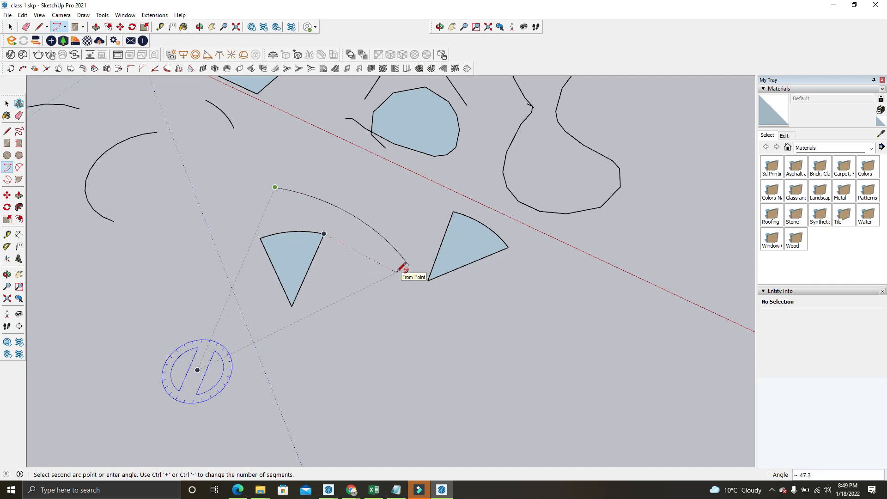
{"action": "key", "text": "Return"}
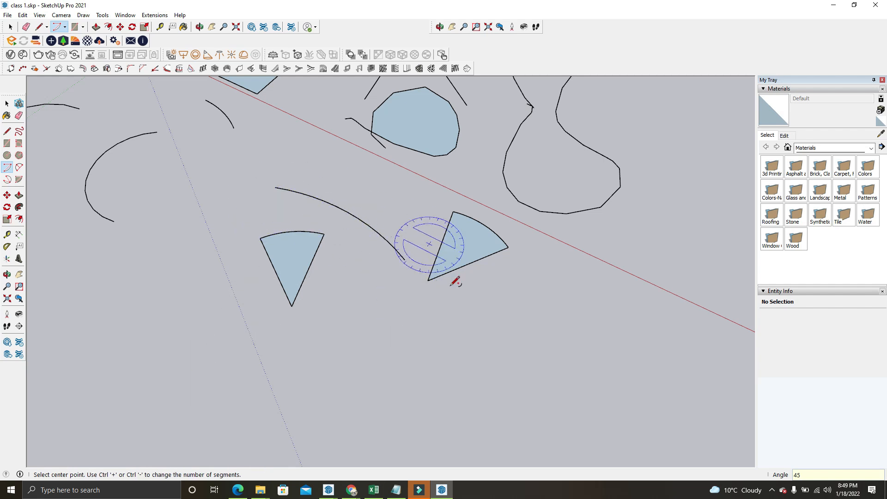
Draw a corner-to-corner rectangle of about 2' 6 11/16" by 4' 2 5/8" in the empty area beside the closed wedge
{"action": "left_click", "coordinate": [72, 28]}
{"action": "left_click", "coordinate": [65, 28]}
{"action": "left_click", "coordinate": [75, 28]}
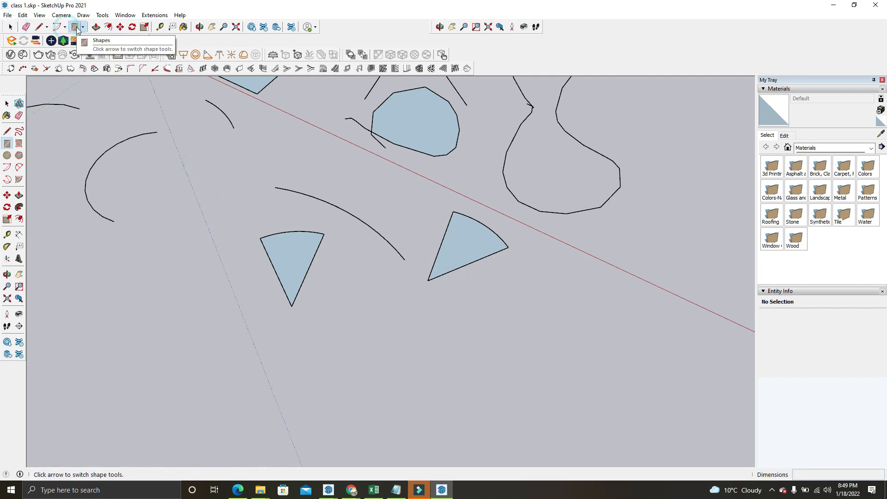
{"action": "left_click", "coordinate": [83, 27]}
{"action": "left_click", "coordinate": [84, 28]}
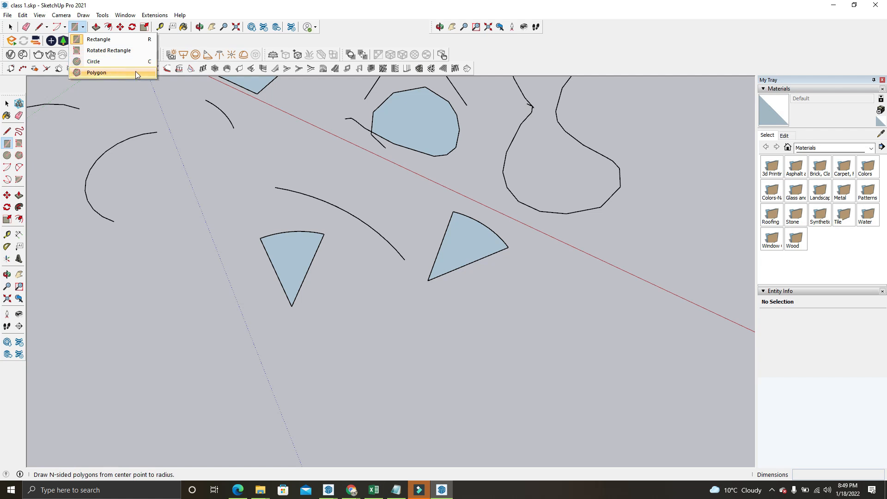
{"action": "left_click", "coordinate": [111, 41]}
{"action": "middle_click_drag", "start_coordinate": [154, 217], "coordinate": [272, 185]}
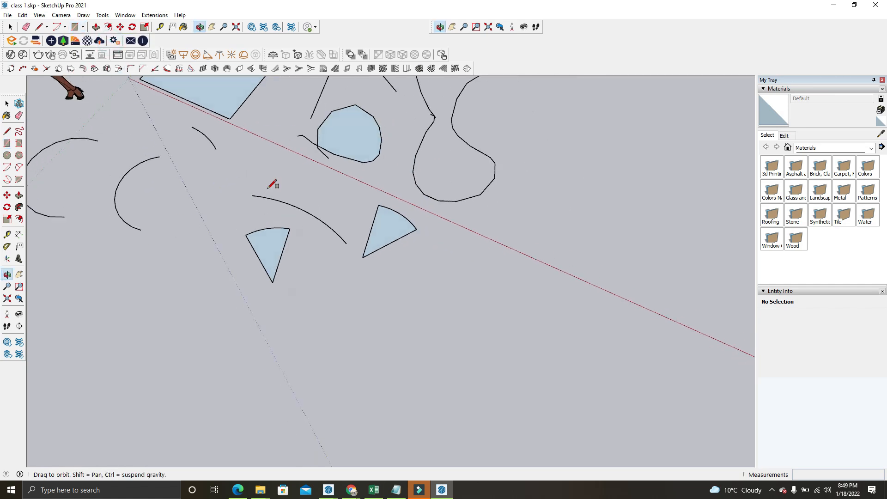
{"action": "scroll", "coordinate": [273, 184], "scroll_direction": "down", "scroll_amount": 2}
{"action": "scroll", "coordinate": [174, 297], "scroll_direction": "up", "scroll_amount": 2}
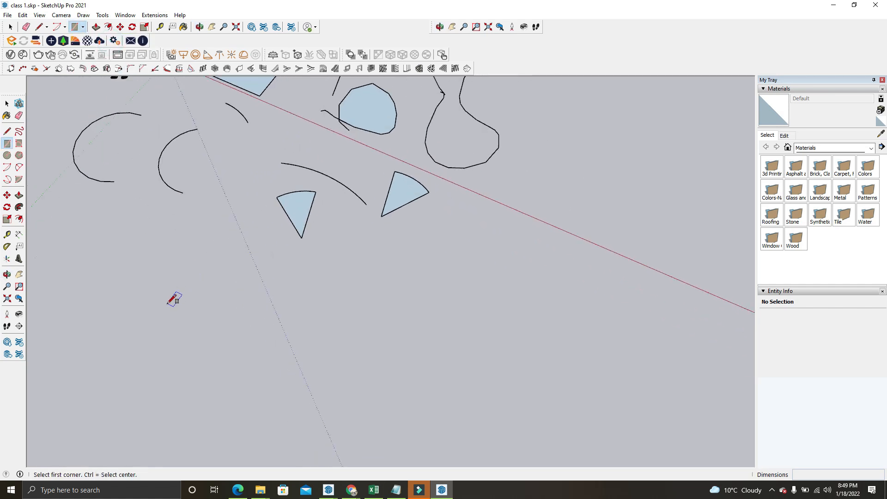
{"action": "left_click", "coordinate": [143, 289]}
{"action": "left_click", "coordinate": [250, 234]}
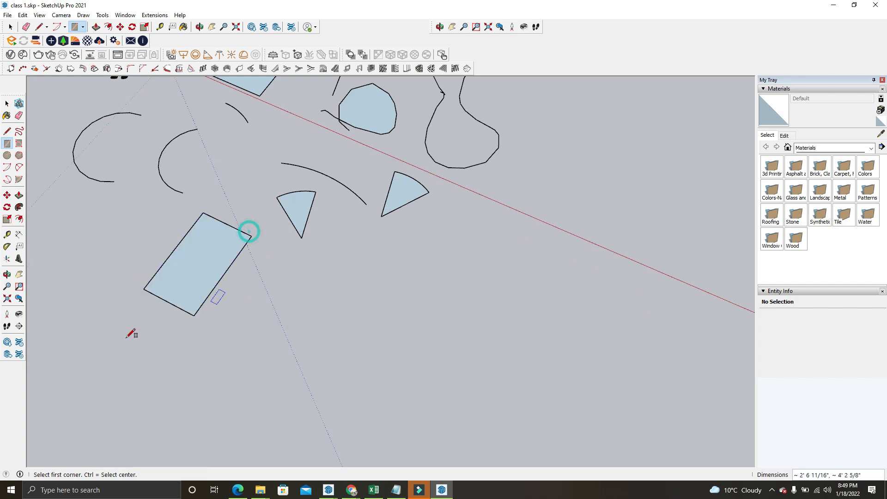
Draw a second, slightly larger rectangle corner to corner beside the first one, just below the closed wedge
{"action": "scroll", "coordinate": [169, 251], "scroll_direction": "up", "scroll_amount": 4}
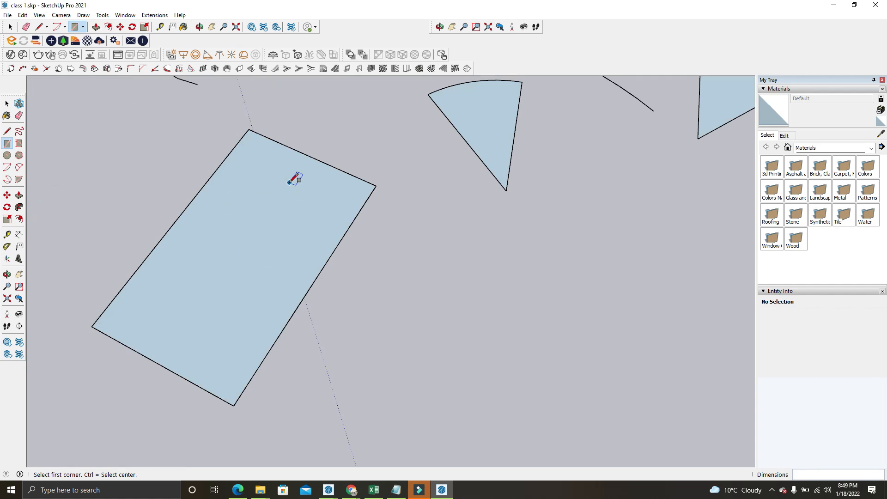
{"action": "middle_click_drag", "start_coordinate": [288, 182], "coordinate": [236, 184]}
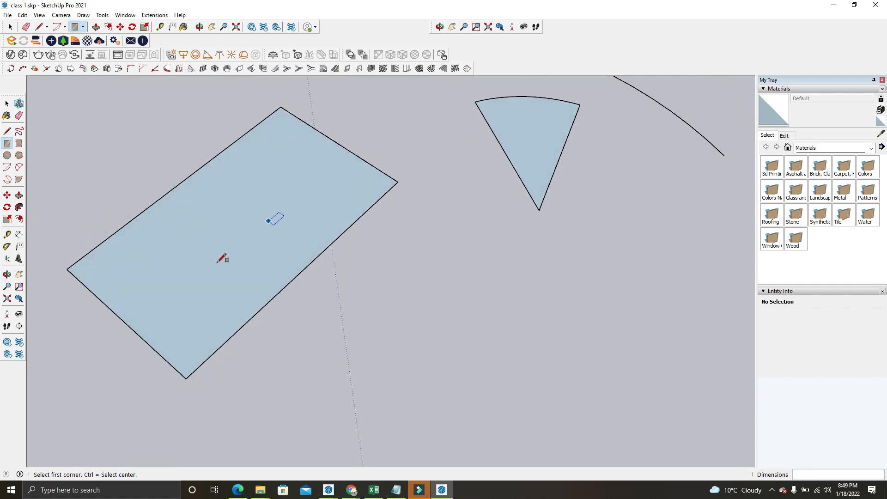
{"action": "scroll", "coordinate": [253, 168], "scroll_direction": "down", "scroll_amount": 3}
{"action": "middle_click_drag", "start_coordinate": [198, 85], "coordinate": [291, 279]}
{"action": "left_click", "coordinate": [287, 306]}
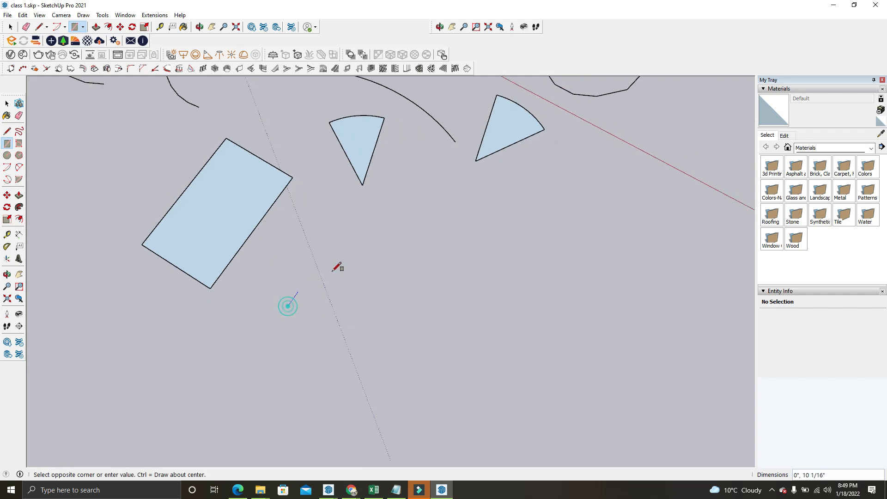
{"action": "left_click", "coordinate": [463, 220]}
Draw a rectangle of exactly 5' by 5' between the second new rectangle and the red axis
{"action": "scroll", "coordinate": [184, 231], "scroll_direction": "down", "scroll_amount": 3}
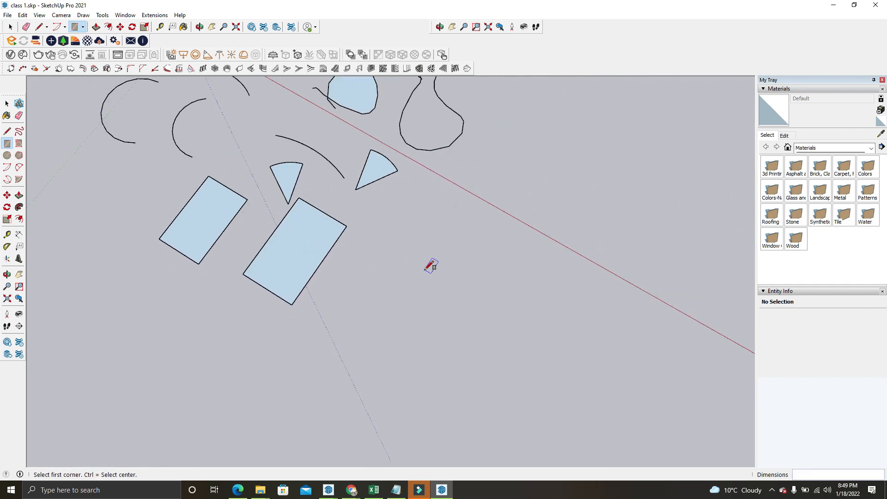
{"action": "scroll", "coordinate": [377, 314], "scroll_direction": "up", "scroll_amount": 3}
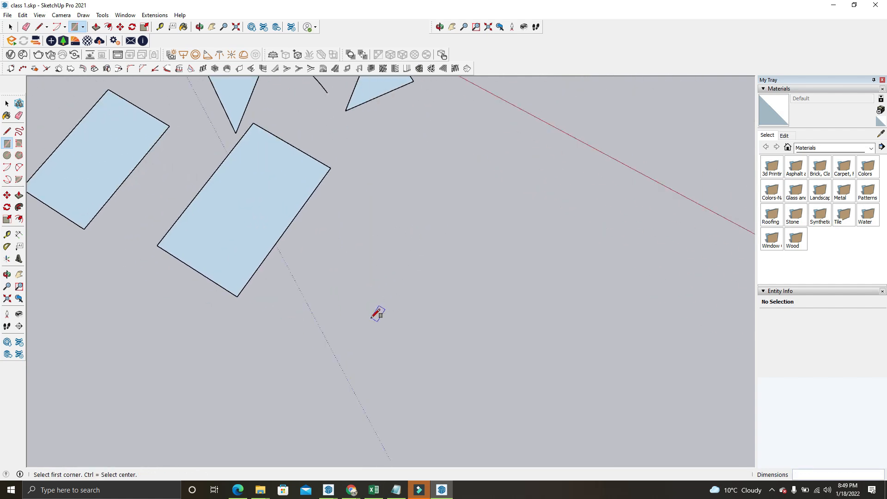
{"action": "left_click", "coordinate": [376, 281]}
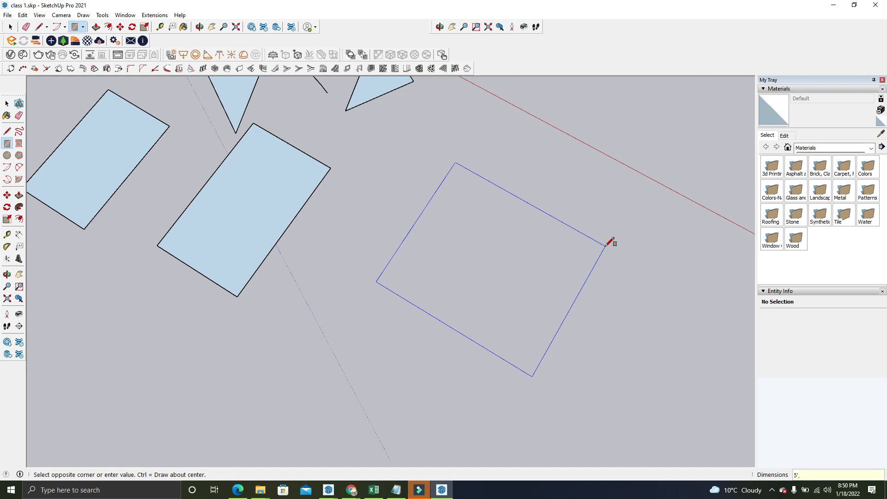
{"action": "key", "text": "Return"}
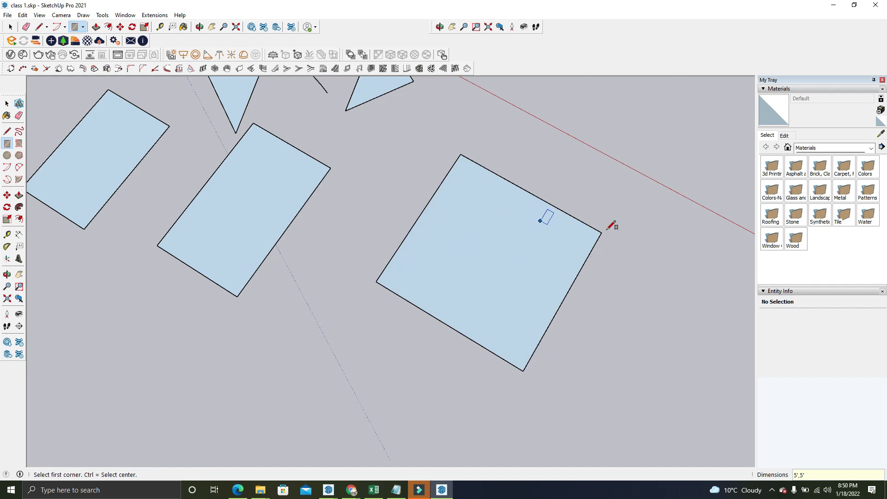
{"action": "left_click", "coordinate": [11, 27]}
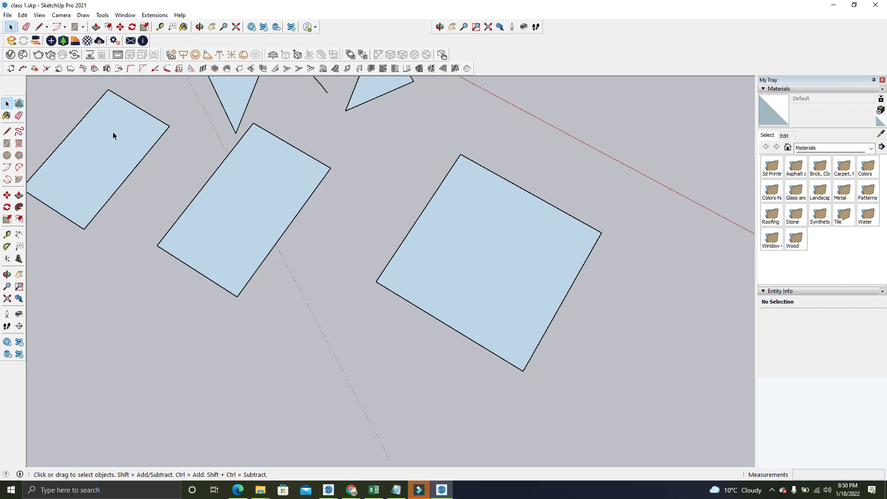
Draw a narrow rectangle from its centre, about 2' 3/4" by 5' 10 1/8", below the two smaller rectangles
{"action": "key", "text": "r"}
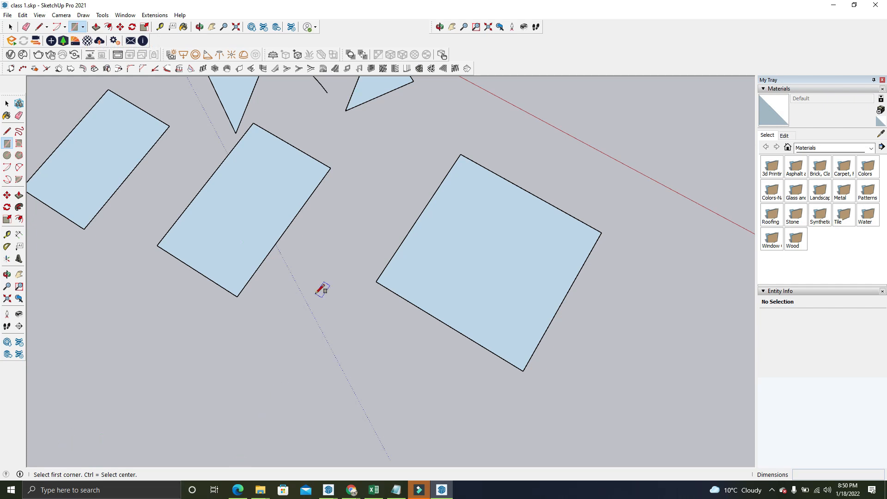
{"action": "key", "text": "ctrl"}
{"action": "scroll", "coordinate": [263, 402], "scroll_direction": "down", "scroll_amount": 1}
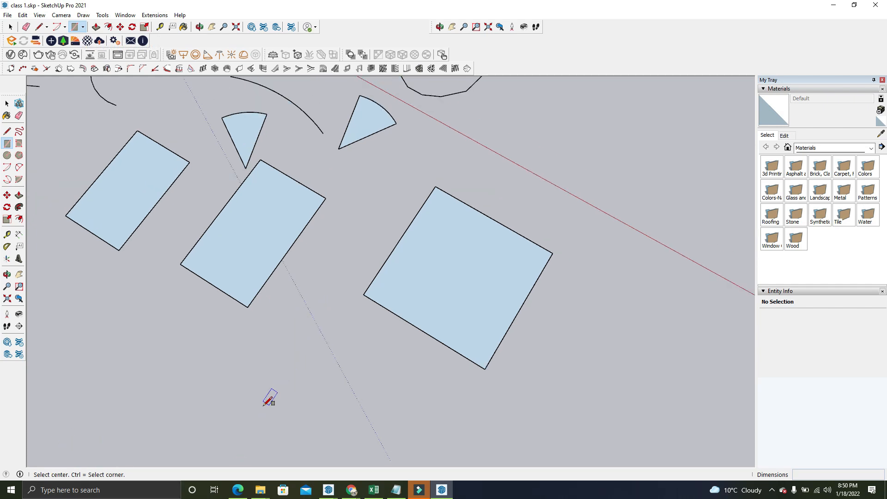
{"action": "left_click", "coordinate": [261, 408]}
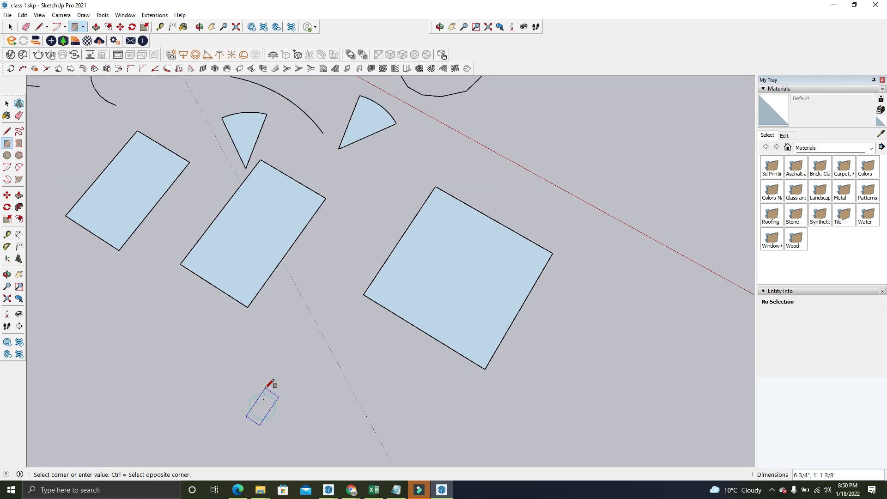
{"action": "scroll", "coordinate": [200, 338], "scroll_direction": "down", "scroll_amount": 2}
{"action": "left_click", "coordinate": [291, 335]}
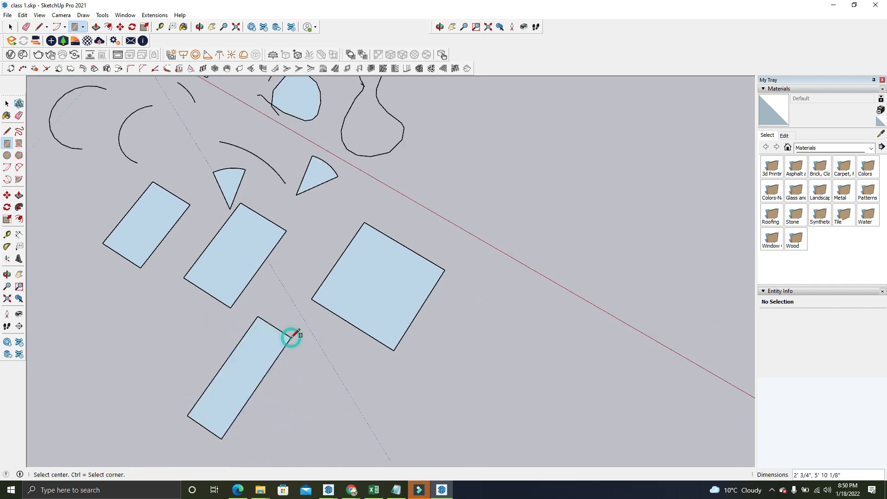
Draw another rectangle from its centre, about 5' 11" by 6' 8", farther along the red axis from the 5' square
{"action": "scroll", "coordinate": [442, 360], "scroll_direction": "up", "scroll_amount": 2}
{"action": "left_click", "coordinate": [447, 356]}
{"action": "scroll", "coordinate": [448, 351], "scroll_direction": "up", "scroll_amount": 3}
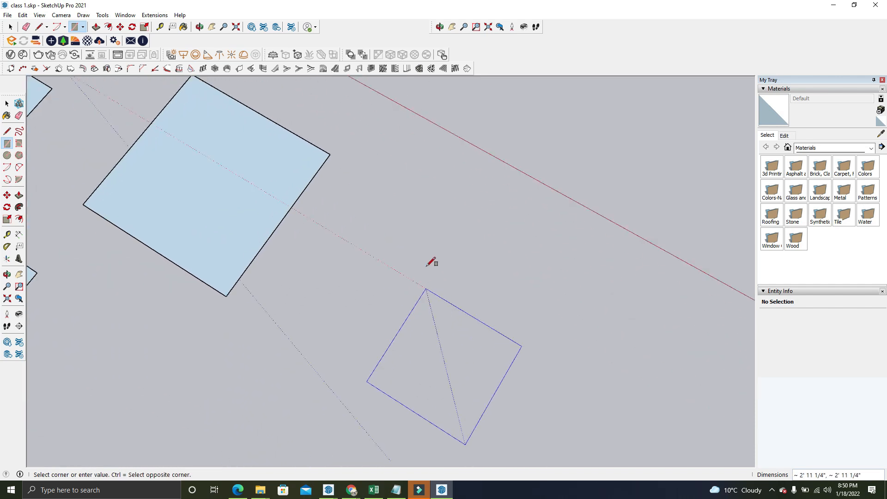
{"action": "scroll", "coordinate": [416, 236], "scroll_direction": "down", "scroll_amount": 1}
{"action": "scroll", "coordinate": [421, 240], "scroll_direction": "down", "scroll_amount": 1}
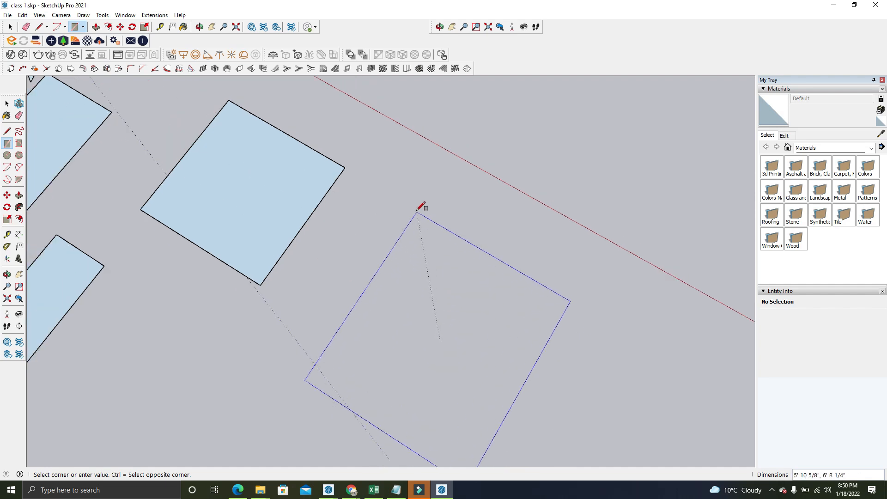
{"action": "left_click", "coordinate": [419, 206]}
Switch Rectangle back to corner-based drawing and draw a square of about 8' 3 11/16" below the narrow and the largest rectangles
{"action": "scroll", "coordinate": [106, 231], "scroll_direction": "down", "scroll_amount": 1}
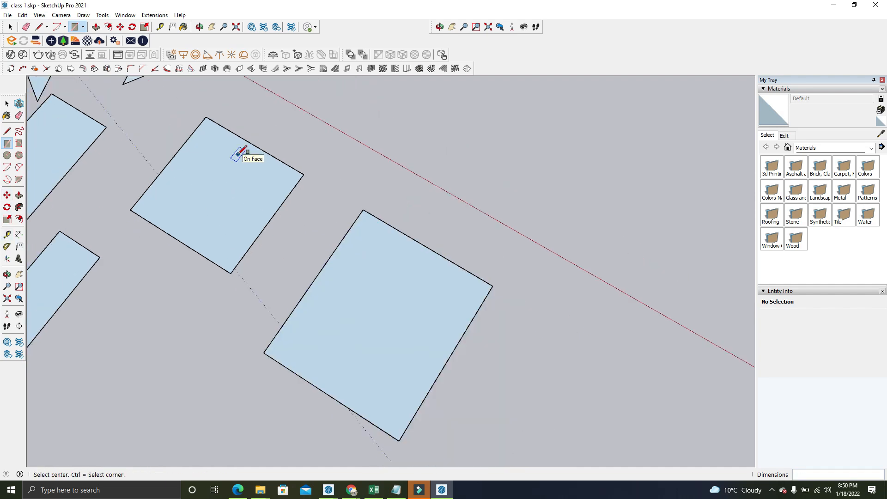
{"action": "key", "text": "ctrl"}
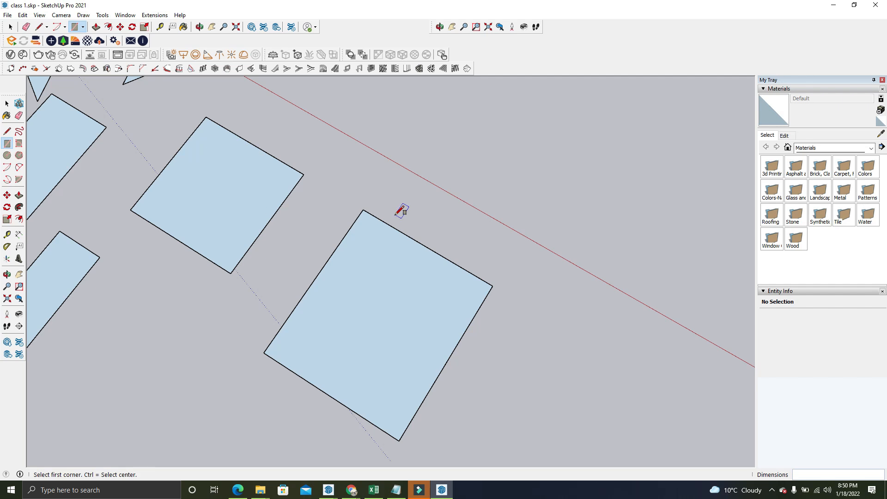
{"action": "scroll", "coordinate": [400, 210], "scroll_direction": "down", "scroll_amount": 2}
{"action": "scroll", "coordinate": [254, 327], "scroll_direction": "up", "scroll_amount": 2}
{"action": "left_click", "coordinate": [170, 337]}
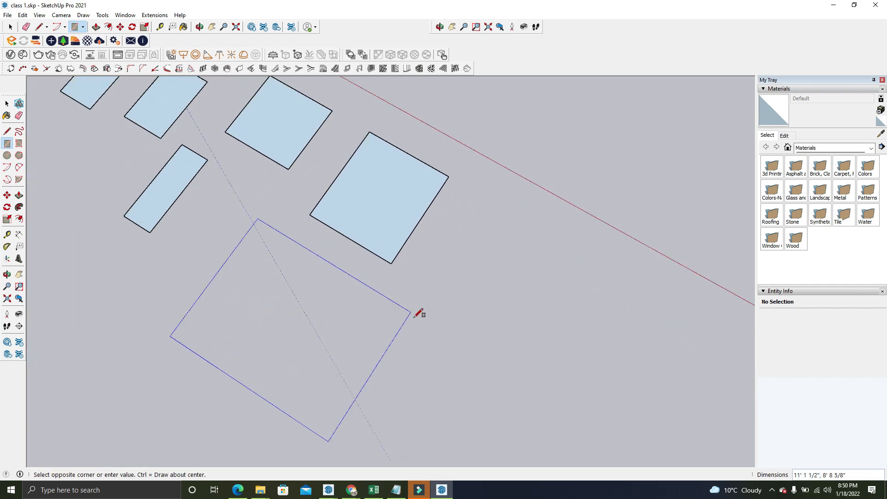
{"action": "left_click", "coordinate": [367, 293]}
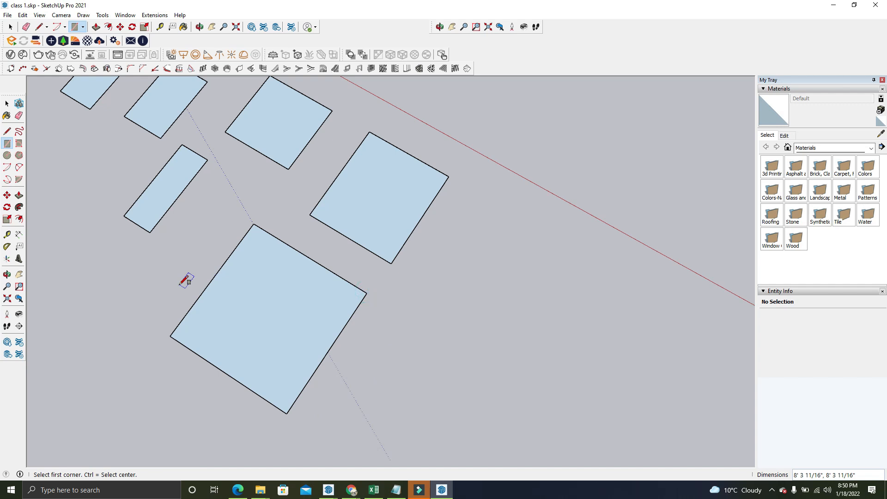
Draw a rectangle from its centre, about 5' 9 5/8" by 11' 8 5/8", beyond the other rectangles along the red axis
{"action": "left_click", "coordinate": [542, 290]}
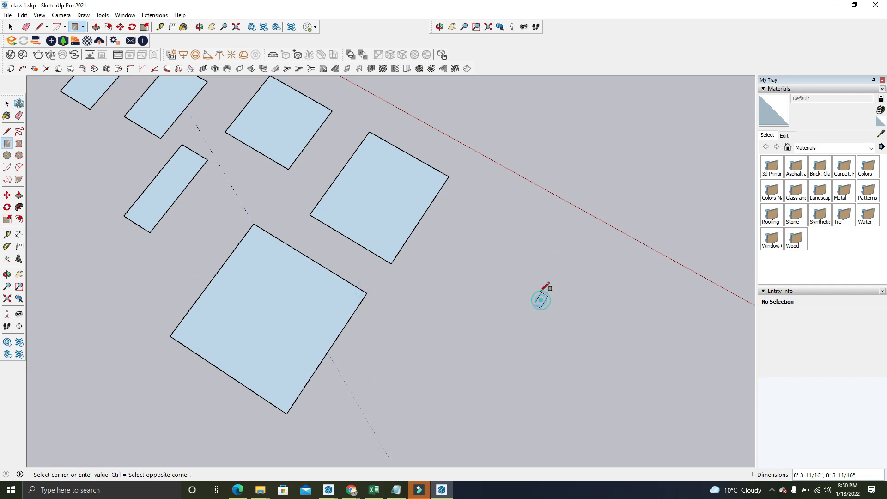
{"action": "left_click", "coordinate": [544, 200]}
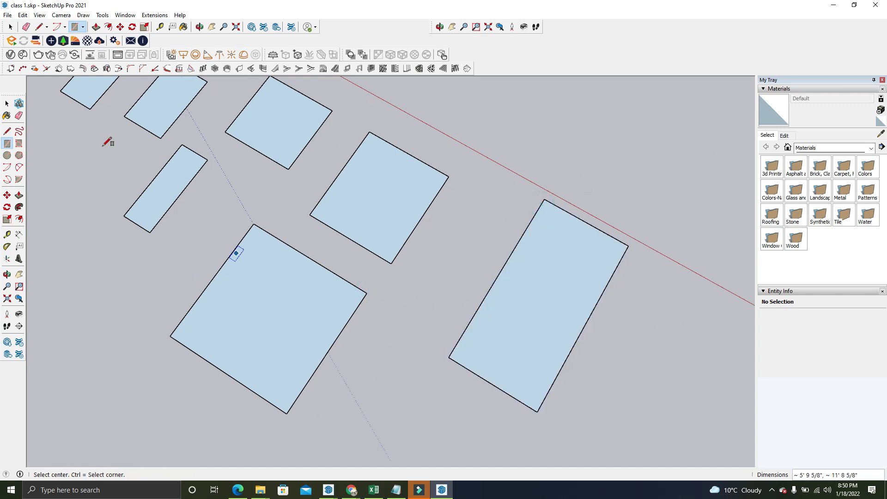
{"action": "left_click", "coordinate": [83, 27]}
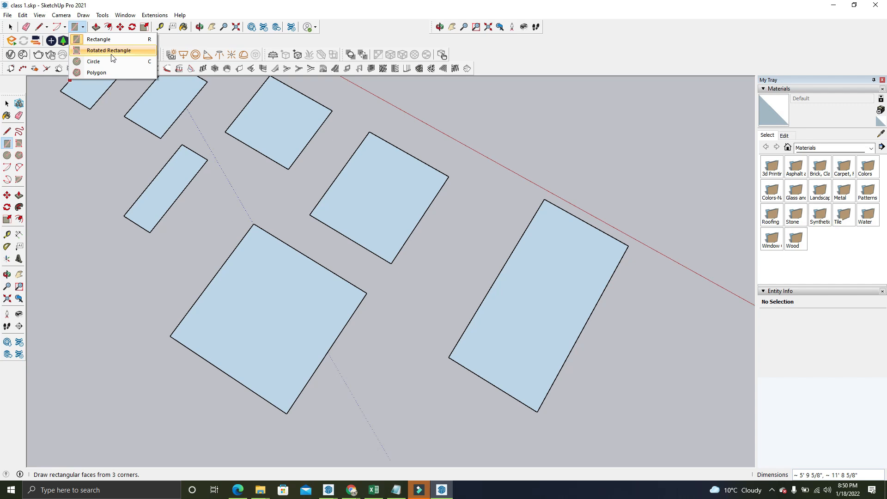
{"action": "left_click", "coordinate": [11, 26]}
Push/Pull the rectangle beside the origin upward by 10' to turn it into a box
{"action": "scroll", "coordinate": [436, 382], "scroll_direction": "down", "scroll_amount": 5}
{"action": "middle_click_drag", "start_coordinate": [353, 252], "coordinate": [289, 166]}
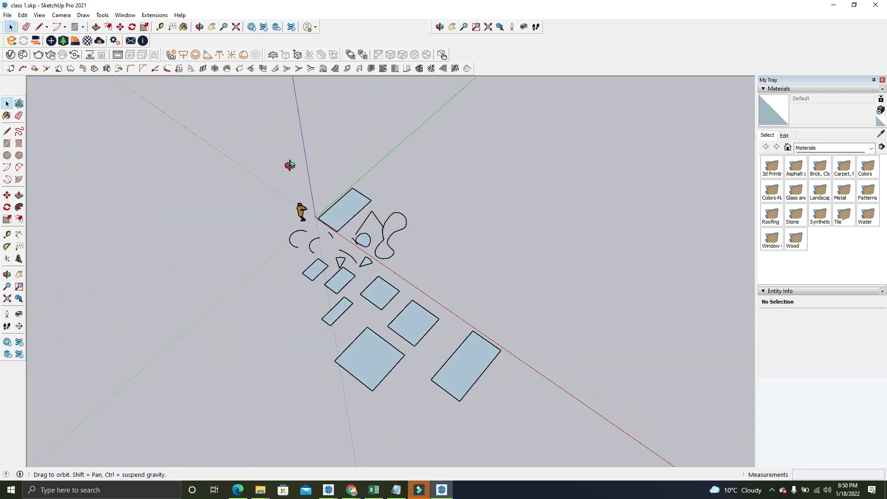
{"action": "scroll", "coordinate": [361, 224], "scroll_direction": "up", "scroll_amount": 5}
{"action": "scroll", "coordinate": [351, 206], "scroll_direction": "up", "scroll_amount": 3}
{"action": "left_click", "coordinate": [337, 213]}
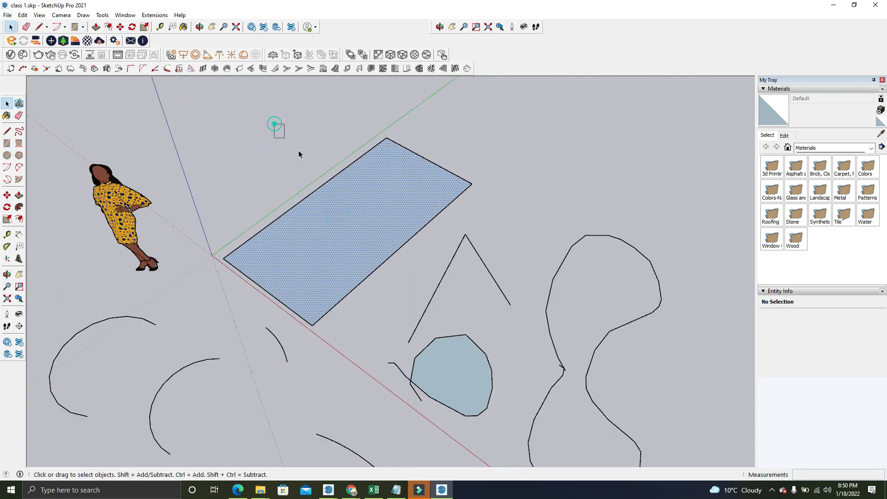
{"action": "left_click", "coordinate": [276, 126]}
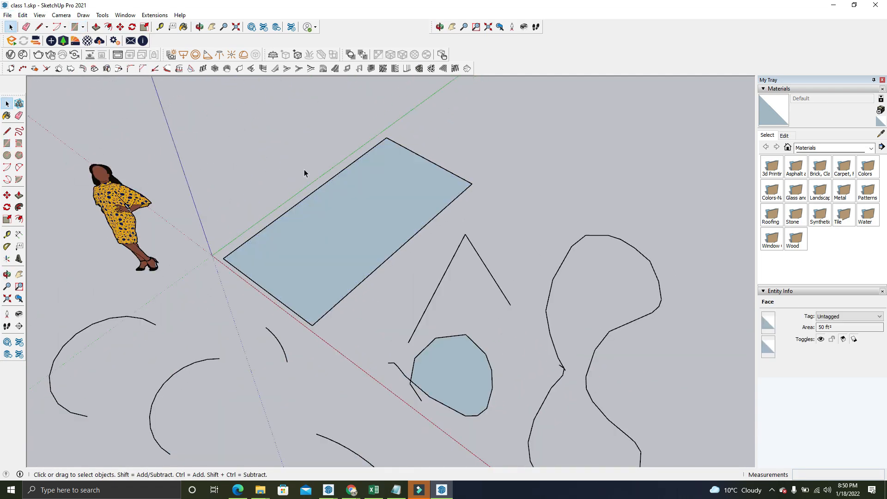
{"action": "left_click", "coordinate": [95, 28]}
{"action": "left_click", "coordinate": [365, 244]}
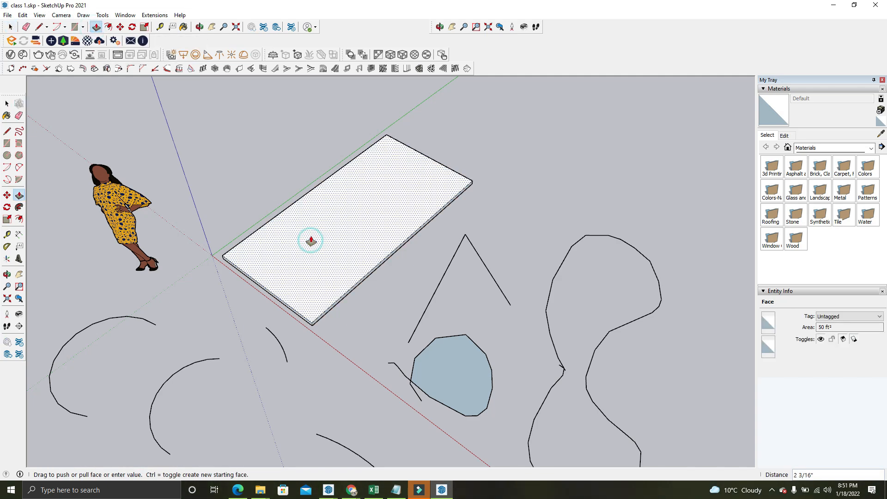
{"action": "scroll", "coordinate": [342, 231], "scroll_direction": "down", "scroll_amount": 2}
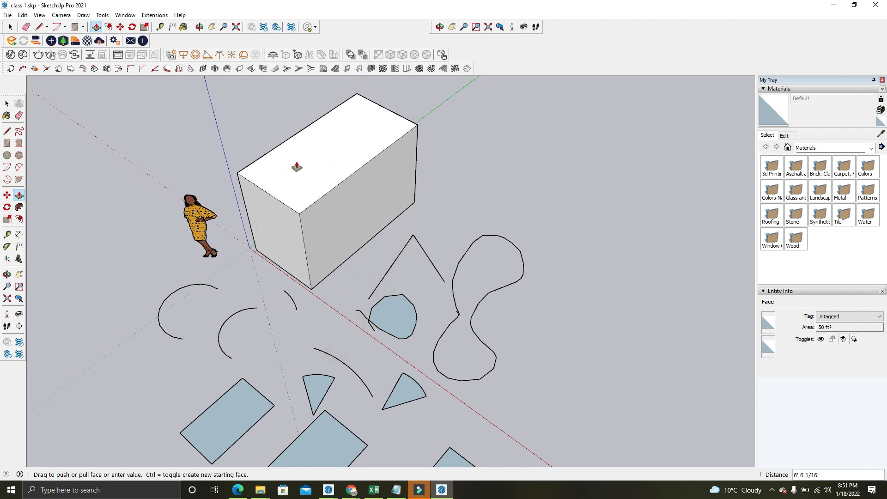
{"action": "key", "text": "Return"}
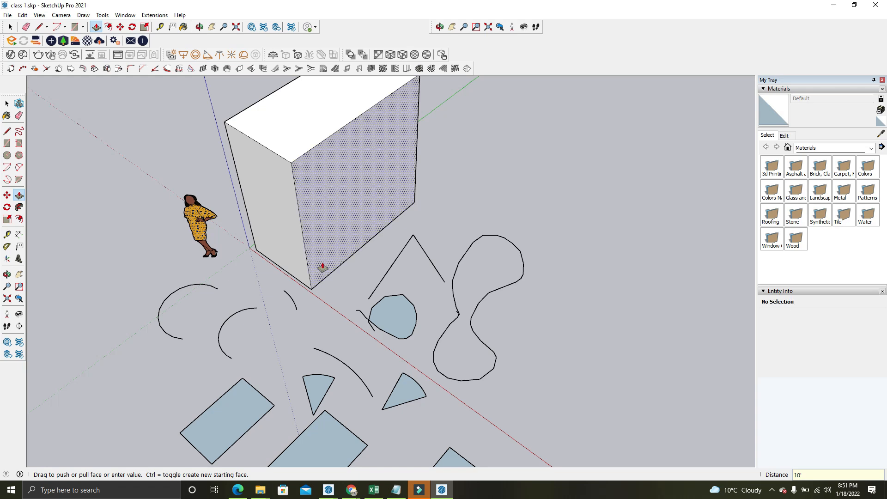
{"action": "scroll", "coordinate": [323, 265], "scroll_direction": "down", "scroll_amount": 2}
Select all connected faces and edges of the box, make them a group, and clear the selection
{"action": "left_click", "coordinate": [10, 26]}
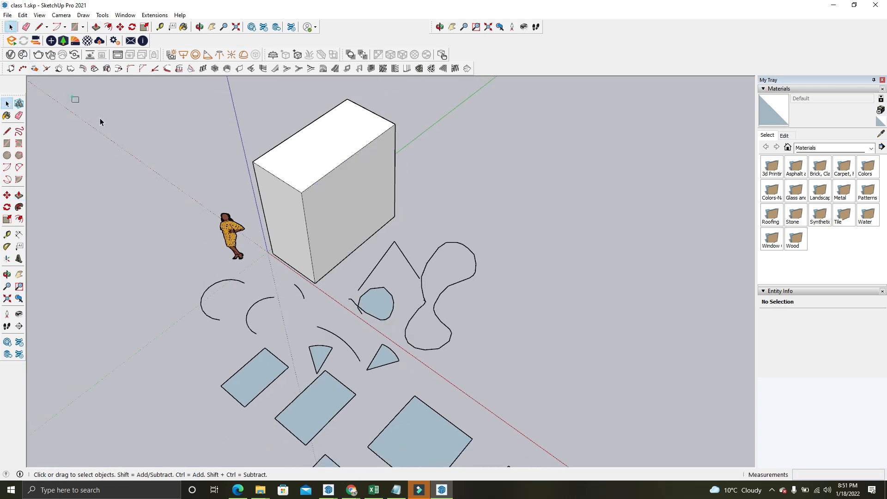
{"action": "scroll", "coordinate": [321, 172], "scroll_direction": "up", "scroll_amount": 2}
{"action": "triple_click", "coordinate": [321, 174]}
{"action": "right_click", "coordinate": [321, 173]}
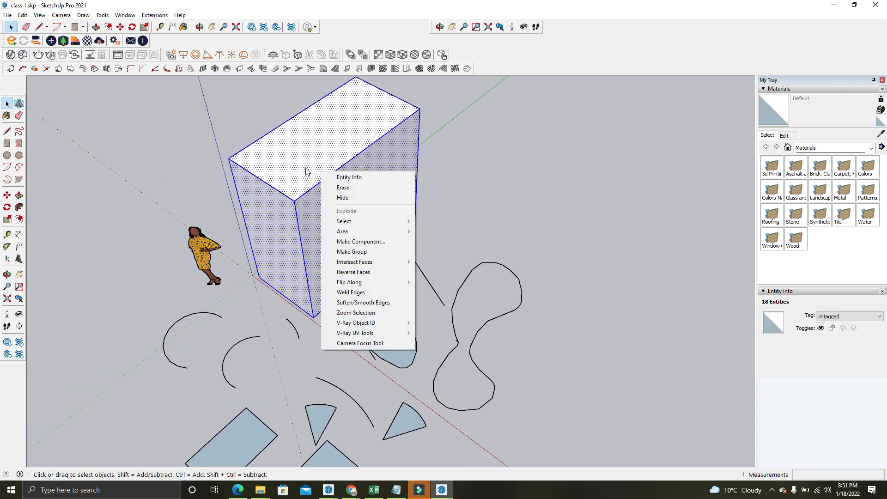
{"action": "left_click", "coordinate": [363, 255]}
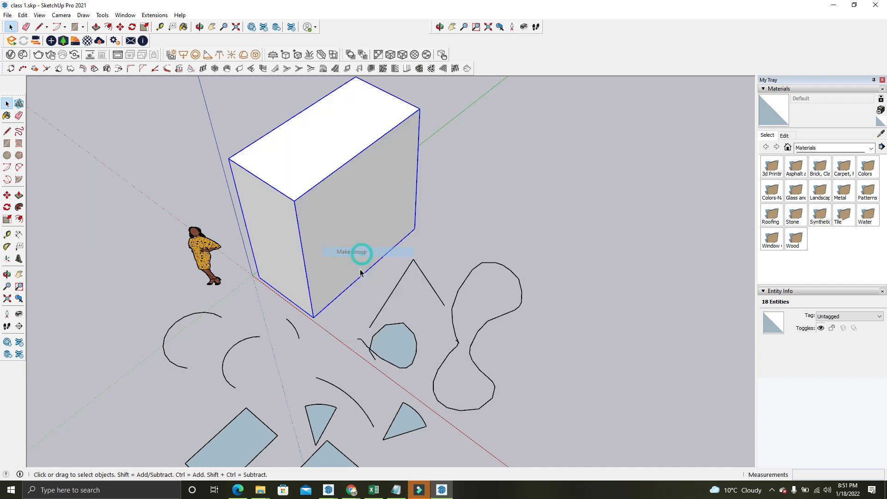
{"action": "left_click", "coordinate": [482, 113]}
Draw an upright Rotated Rectangle about 15' long from the box's upper front corner, angled out past the human figure
{"action": "middle_click_drag", "start_coordinate": [420, 213], "coordinate": [398, 253]}
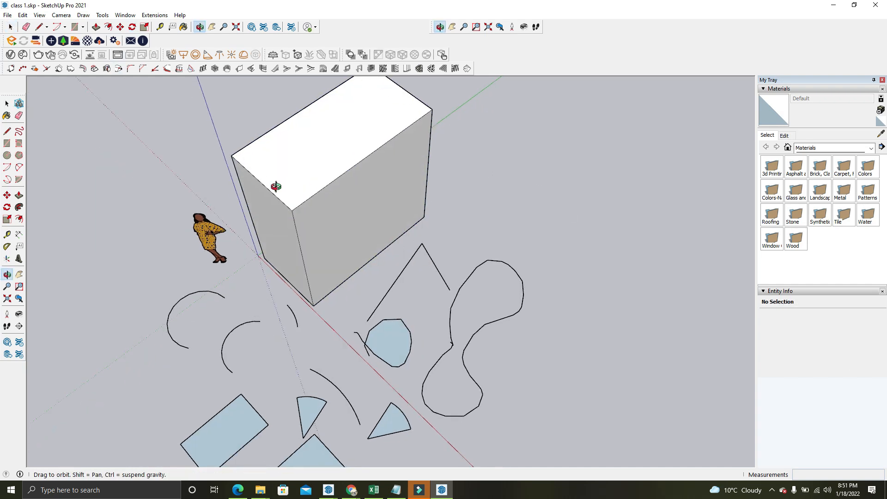
{"action": "middle_click_drag", "start_coordinate": [277, 188], "coordinate": [259, 187]}
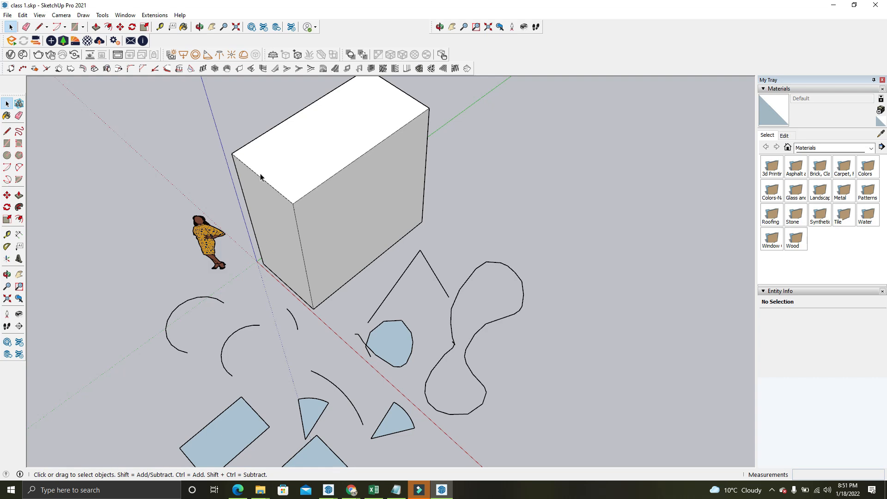
{"action": "middle_click_drag", "start_coordinate": [260, 177], "coordinate": [375, 178]}
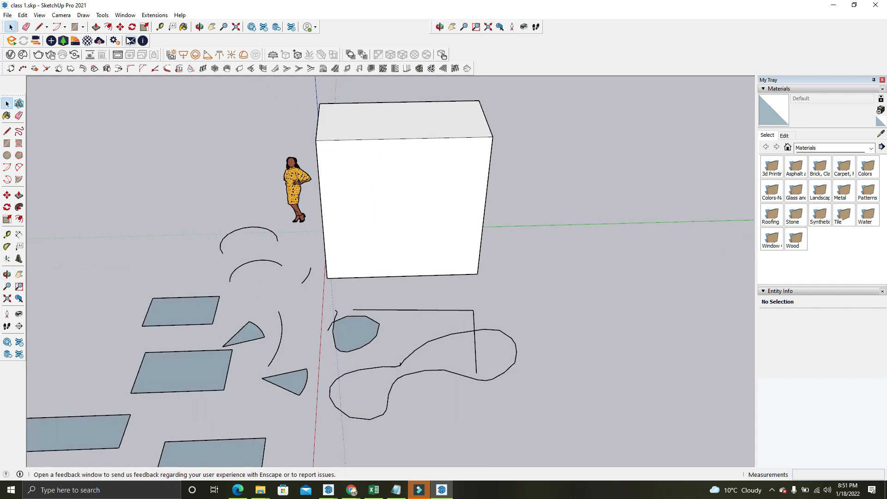
{"action": "left_click", "coordinate": [83, 28]}
{"action": "left_click", "coordinate": [106, 50]}
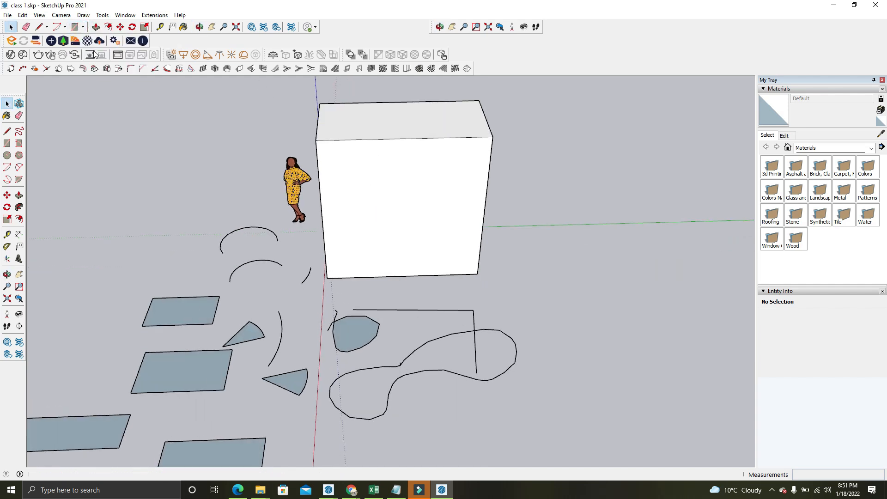
{"action": "scroll", "coordinate": [281, 123], "scroll_direction": "up", "scroll_amount": 3}
{"action": "left_click", "coordinate": [319, 144]}
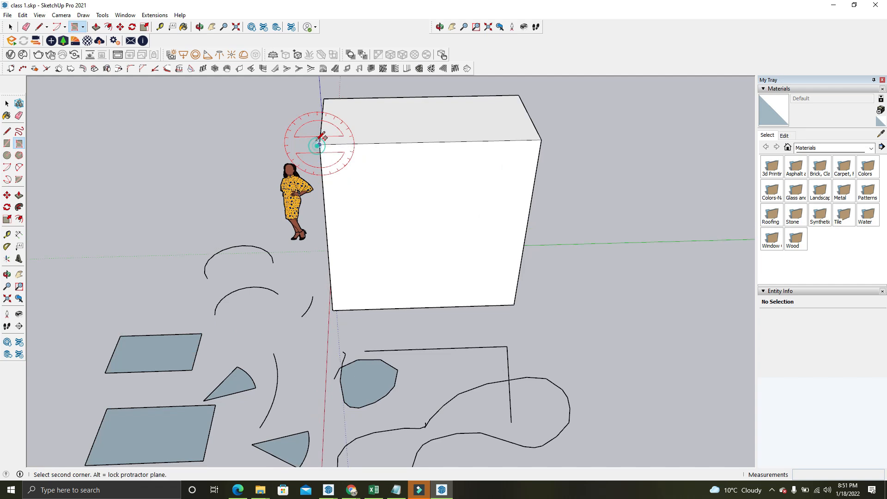
{"action": "left_click", "coordinate": [315, 100]}
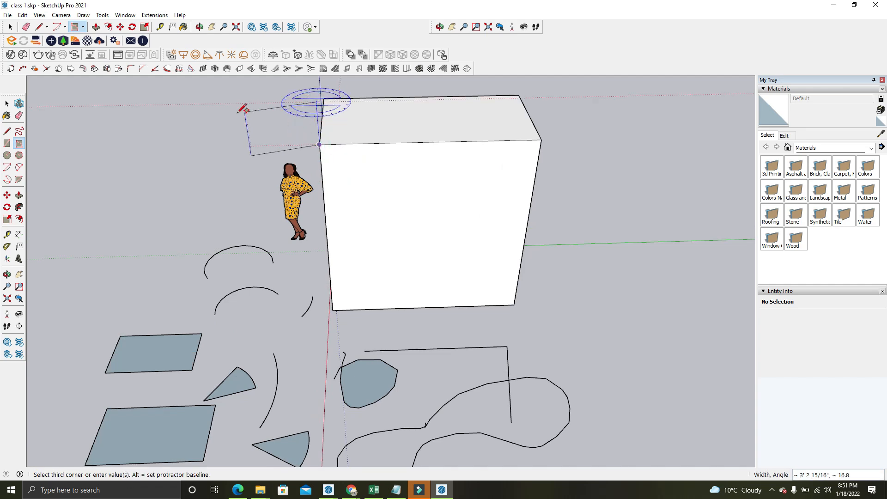
{"action": "middle_click_drag", "start_coordinate": [452, 181], "coordinate": [496, 300]}
{"action": "scroll", "coordinate": [487, 263], "scroll_direction": "down", "scroll_amount": 4}
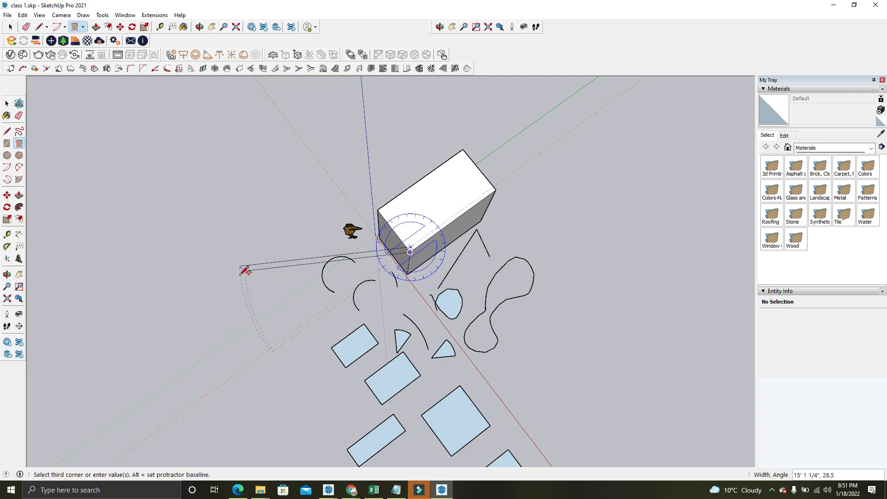
{"action": "double_click", "coordinate": [247, 291]}
{"action": "middle_click_drag", "start_coordinate": [338, 272], "coordinate": [363, 245]}
{"action": "middle_click_drag", "start_coordinate": [298, 234], "coordinate": [447, 164]}
{"action": "scroll", "coordinate": [452, 160], "scroll_direction": "down", "scroll_amount": 5}
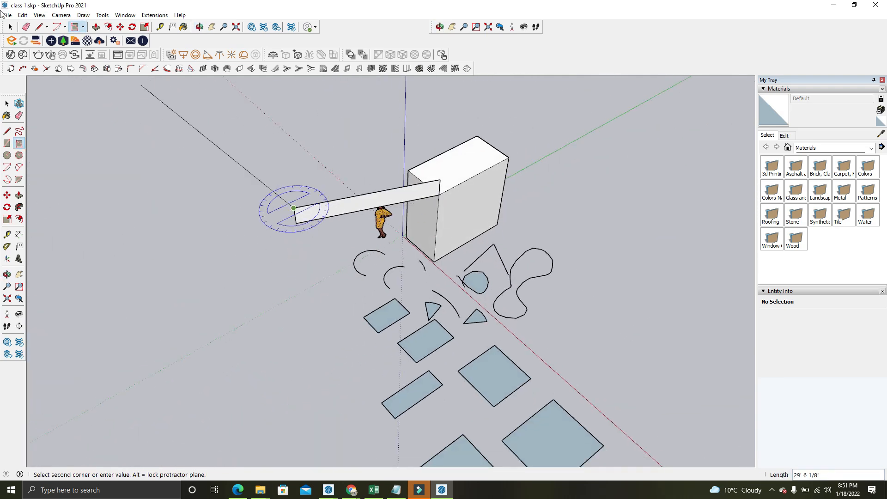
{"action": "left_click", "coordinate": [10, 27]}
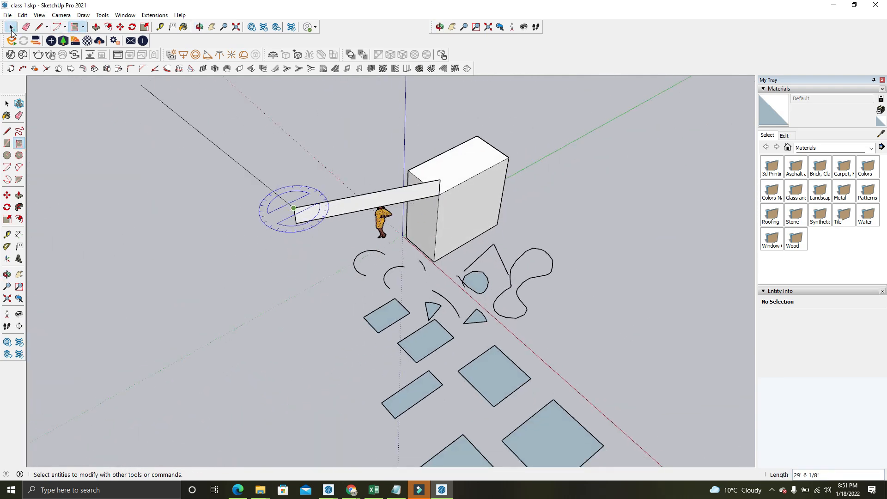
Draw a 24-sided circle on the ground beside the smallest rectangle, on the side away from the red axis
{"action": "left_click", "coordinate": [83, 27]}
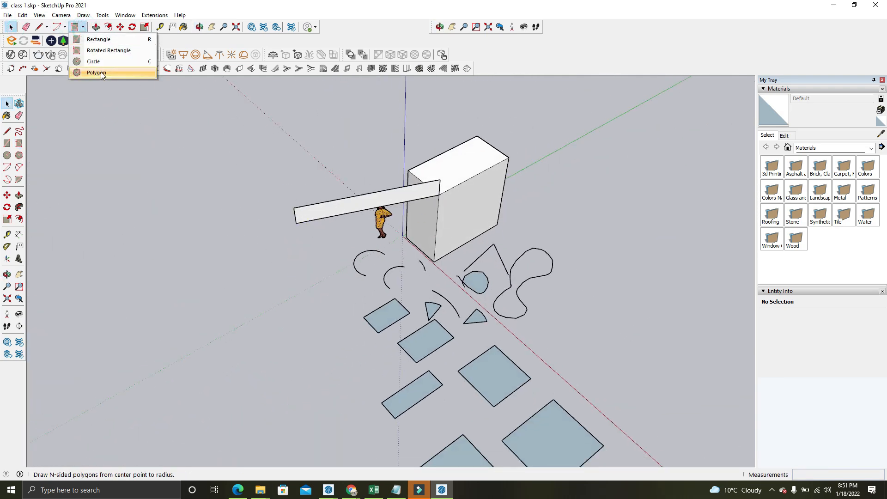
{"action": "left_click", "coordinate": [149, 65]}
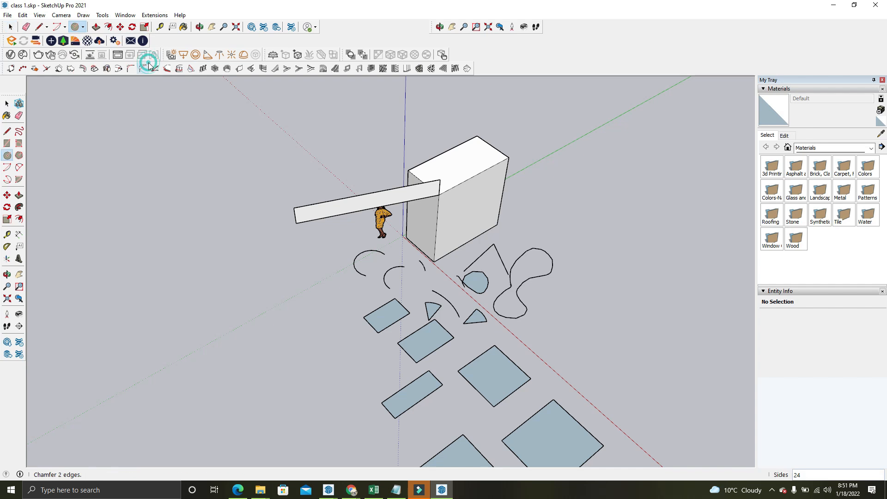
{"action": "middle_click_drag", "start_coordinate": [258, 327], "coordinate": [301, 351]}
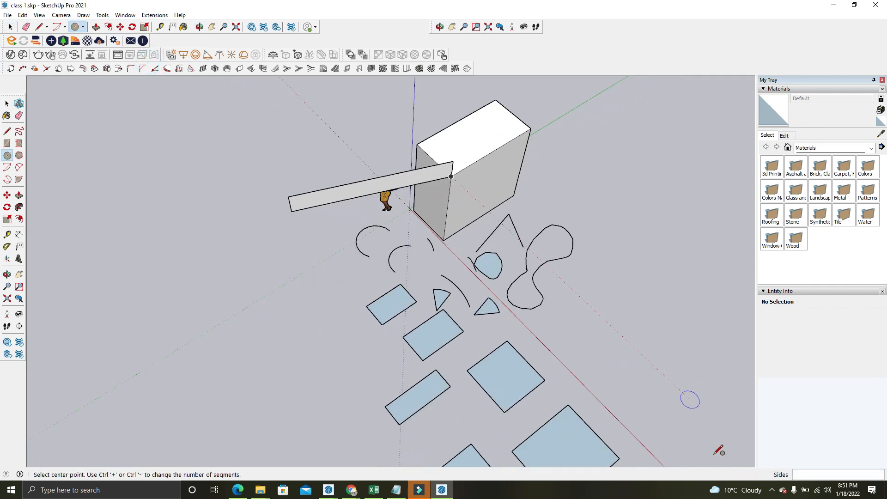
{"action": "scroll", "coordinate": [432, 351], "scroll_direction": "up", "scroll_amount": 2}
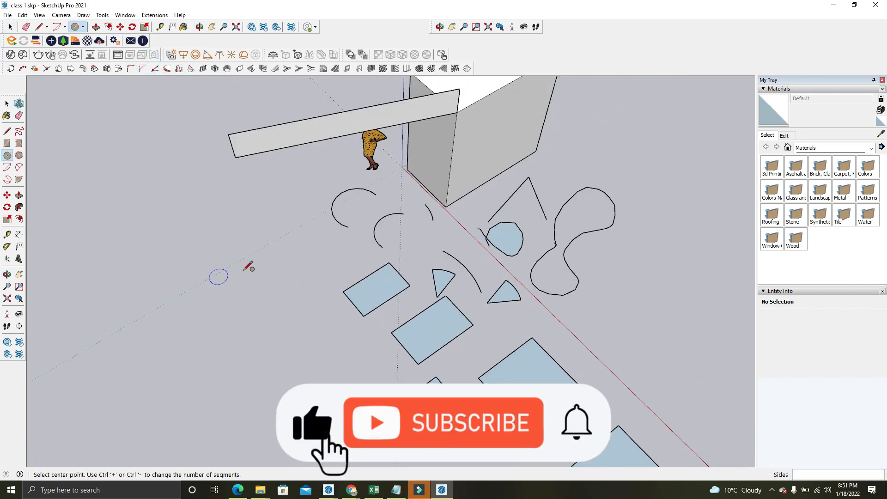
{"action": "scroll", "coordinate": [268, 289], "scroll_direction": "up", "scroll_amount": 1}
{"action": "scroll", "coordinate": [673, 168], "scroll_direction": "up", "scroll_amount": 6}
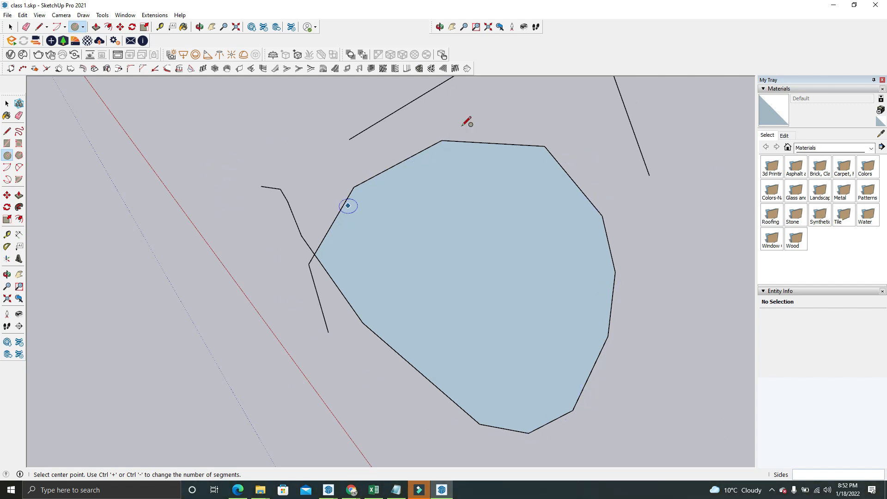
{"action": "scroll", "coordinate": [506, 145], "scroll_direction": "down", "scroll_amount": 3}
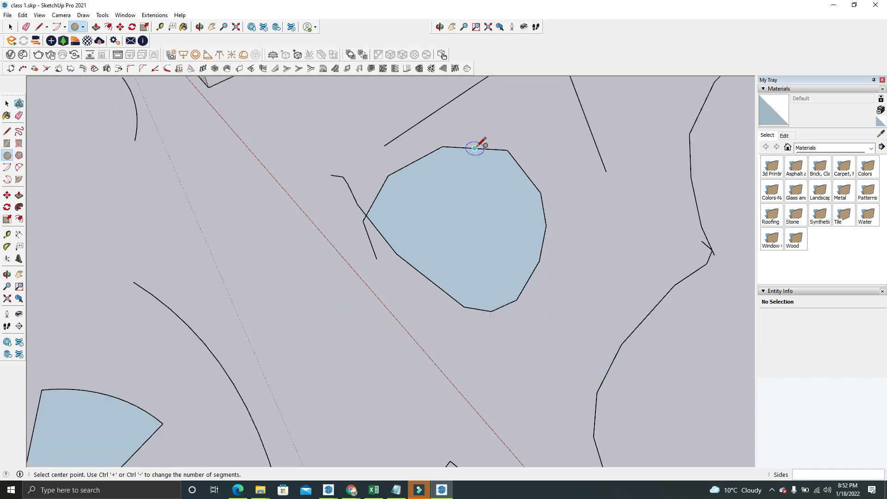
{"action": "middle_click_drag", "start_coordinate": [479, 143], "coordinate": [173, 282]}
{"action": "scroll", "coordinate": [162, 282], "scroll_direction": "up", "scroll_amount": 4}
{"action": "left_click", "coordinate": [169, 284]}
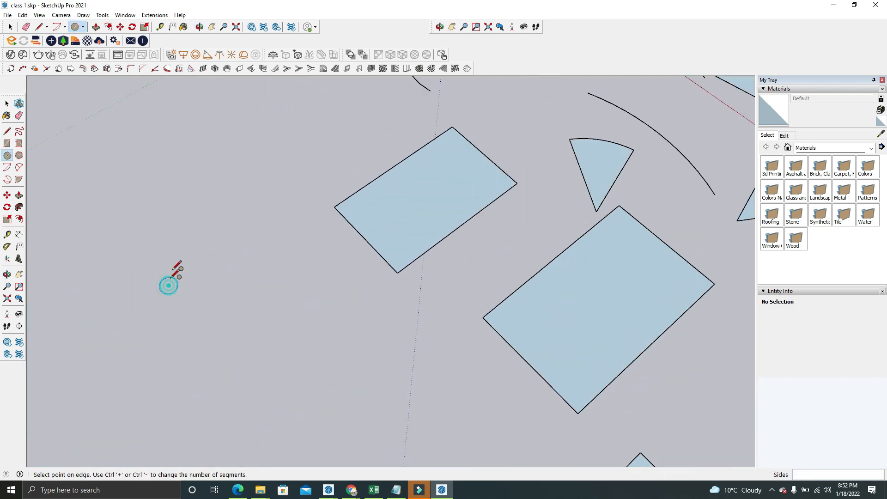
{"action": "left_click", "coordinate": [180, 206]}
{"action": "scroll", "coordinate": [233, 277], "scroll_direction": "up", "scroll_amount": 5}
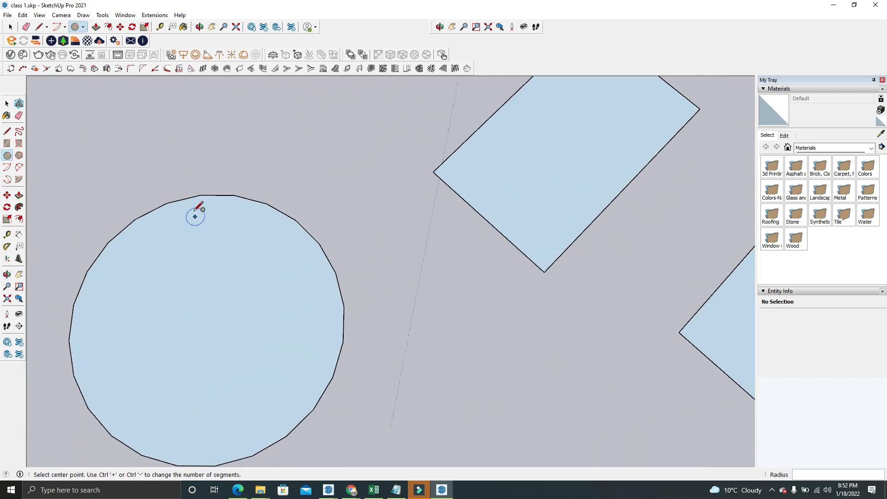
{"action": "scroll", "coordinate": [194, 190], "scroll_direction": "up", "scroll_amount": 2}
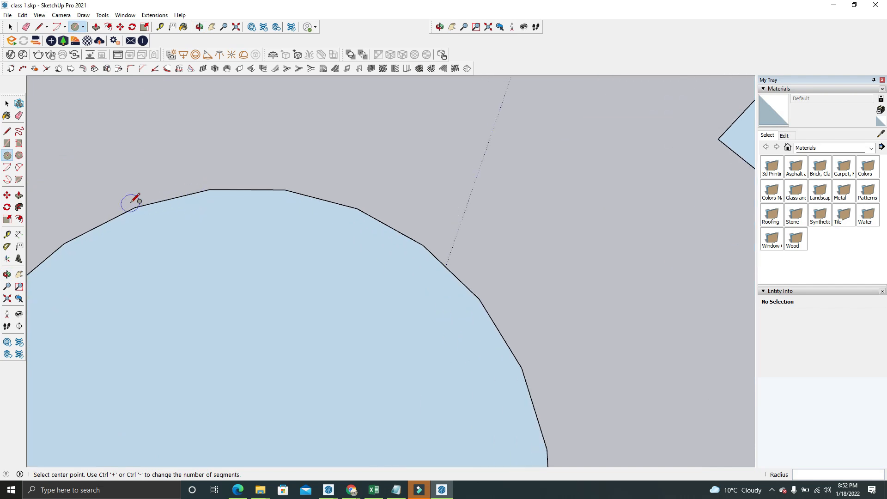
{"action": "scroll", "coordinate": [316, 152], "scroll_direction": "down", "scroll_amount": 5}
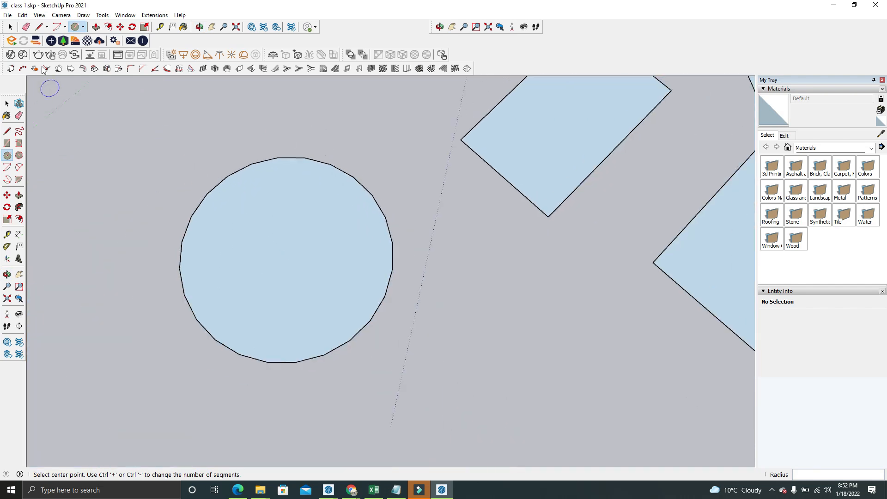
{"action": "left_click", "coordinate": [10, 27]}
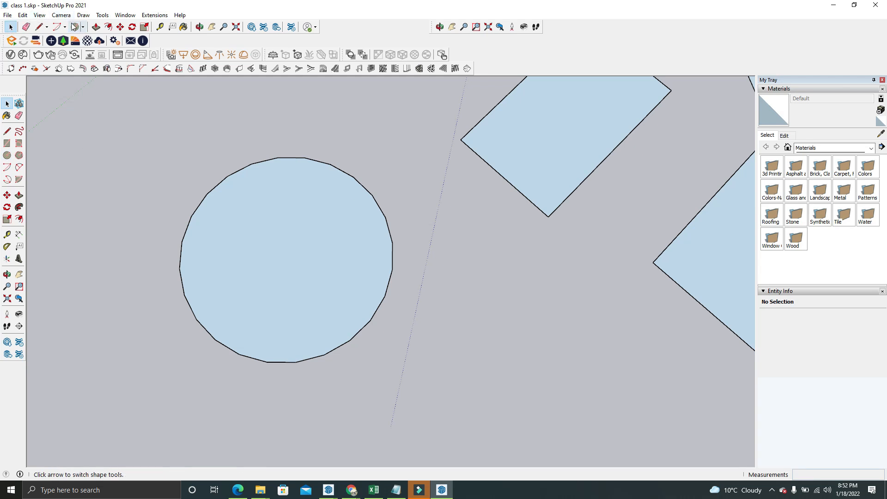
Try 6 as the Circle tool's number of sides and draw a second circle next to the first one
{"action": "left_click", "coordinate": [75, 28]}
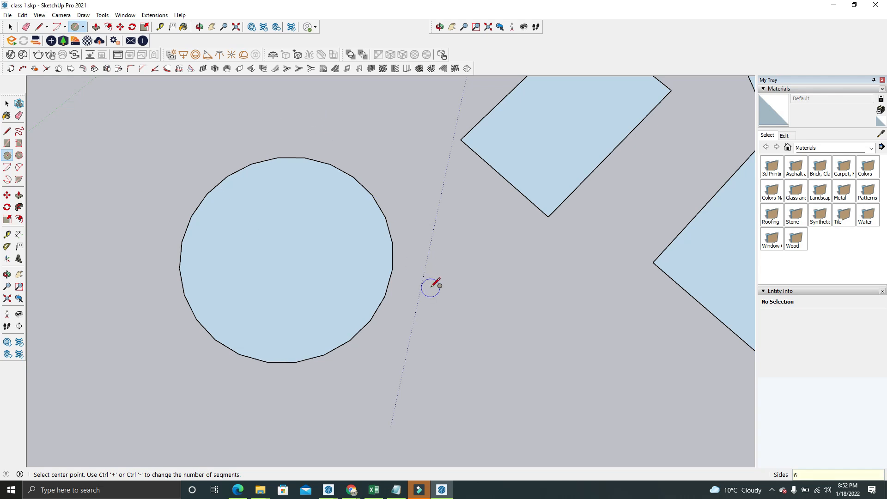
{"action": "scroll", "coordinate": [386, 280], "scroll_direction": "down", "scroll_amount": 3}
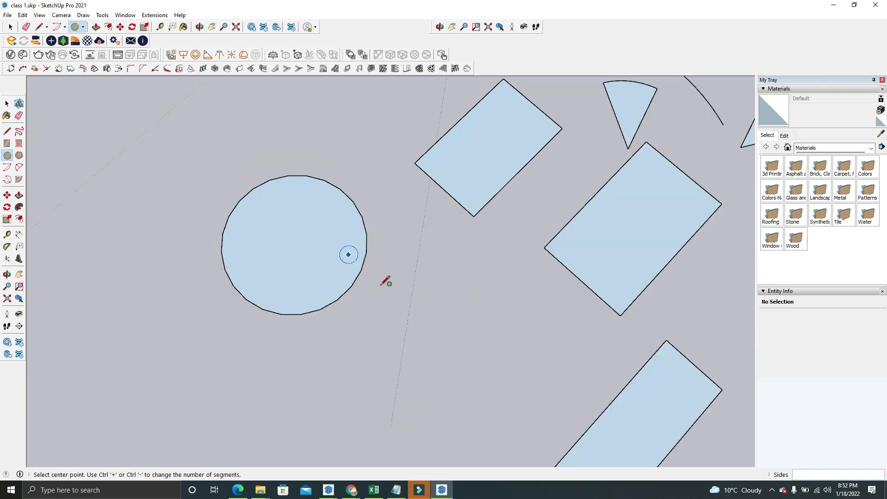
{"action": "scroll", "coordinate": [467, 396], "scroll_direction": "up", "scroll_amount": 4}
{"action": "left_click", "coordinate": [464, 396]}
{"action": "left_click", "coordinate": [463, 255]}
{"action": "scroll", "coordinate": [288, 178], "scroll_direction": "down", "scroll_amount": 1}
{"action": "scroll", "coordinate": [370, 251], "scroll_direction": "up", "scroll_amount": 1}
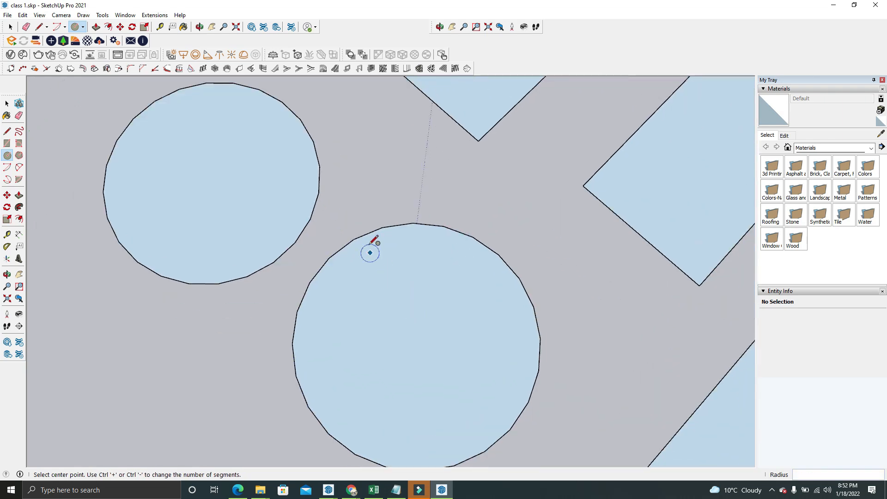
Draw an upright 24-sided circle of about 2' 7" radius, perpendicular to the green axis, beside the two ground circles
{"action": "middle_click_drag", "start_coordinate": [394, 221], "coordinate": [485, 243]}
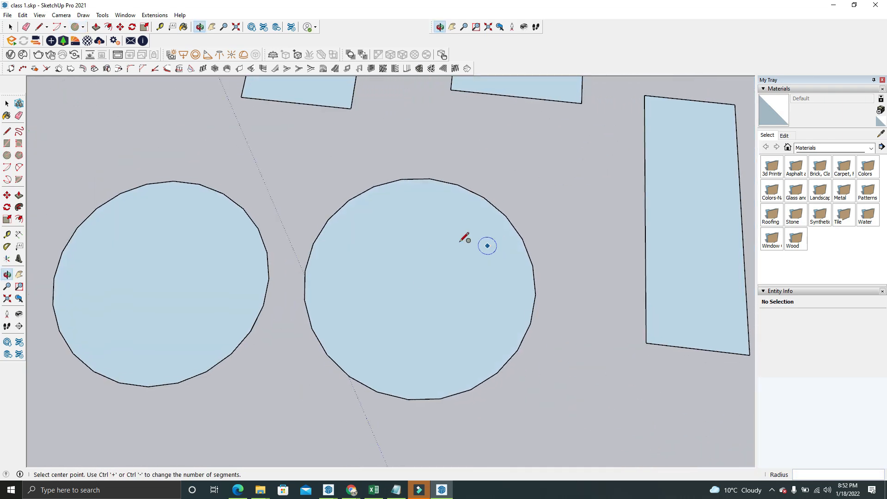
{"action": "scroll", "coordinate": [449, 184], "scroll_direction": "down", "scroll_amount": 2}
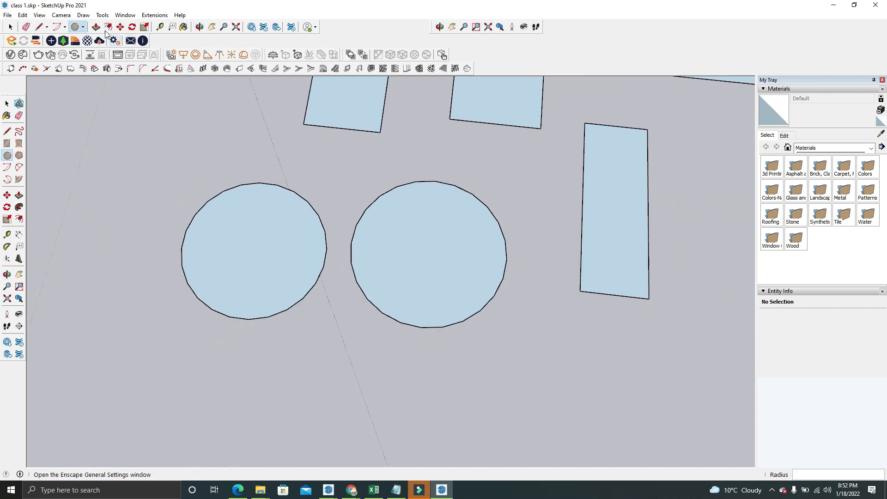
{"action": "left_click", "coordinate": [76, 27]}
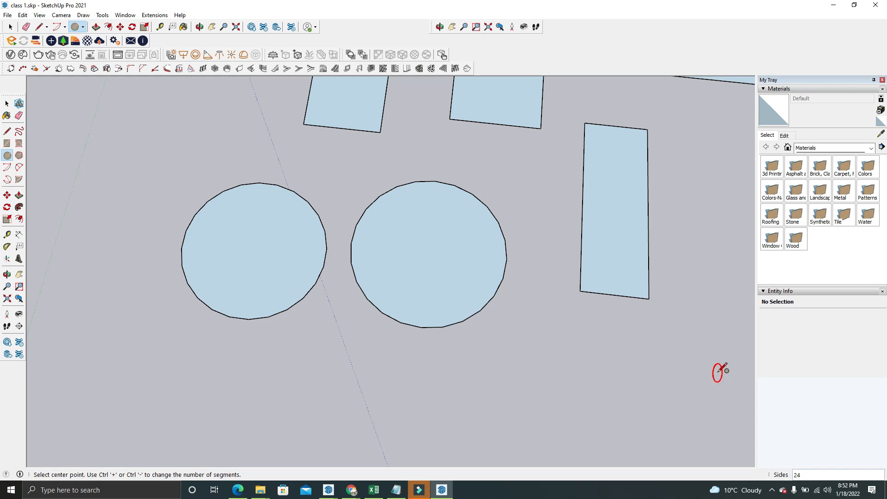
{"action": "middle_click_drag", "start_coordinate": [598, 324], "coordinate": [460, 345]}
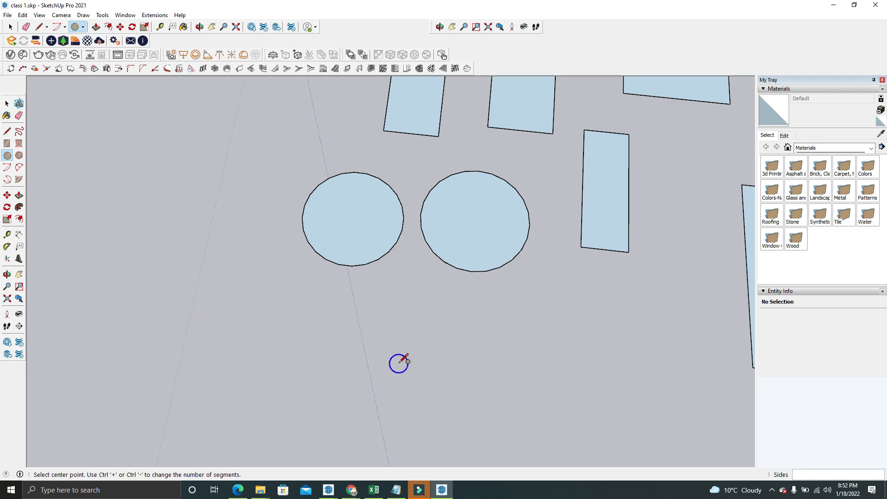
{"action": "middle_click_drag", "start_coordinate": [406, 360], "coordinate": [346, 327]}
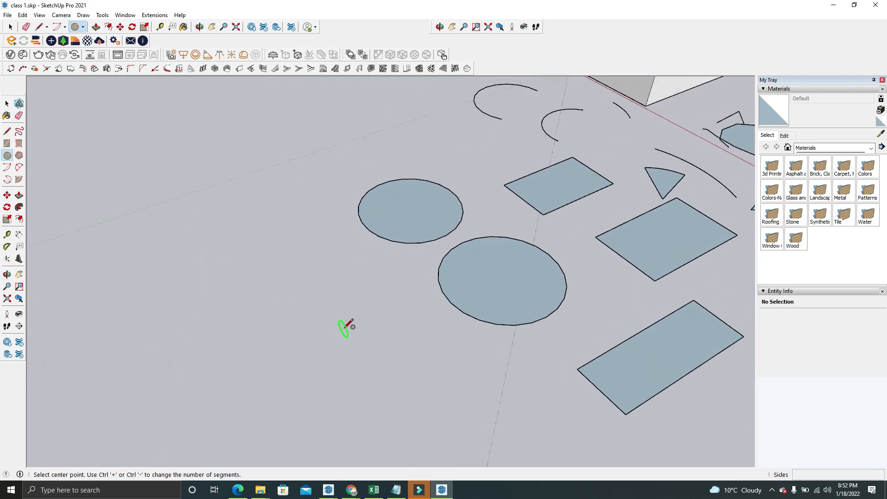
{"action": "scroll", "coordinate": [346, 326], "scroll_direction": "up", "scroll_amount": 2}
{"action": "left_click", "coordinate": [343, 318]}
{"action": "left_click", "coordinate": [400, 369]}
Draw a second upright circle reaching the narrow rectangle's corner, and a large circle on the ground beside the first upright circle
{"action": "middle_click_drag", "start_coordinate": [416, 317], "coordinate": [513, 409]}
{"action": "left_click", "coordinate": [523, 409]}
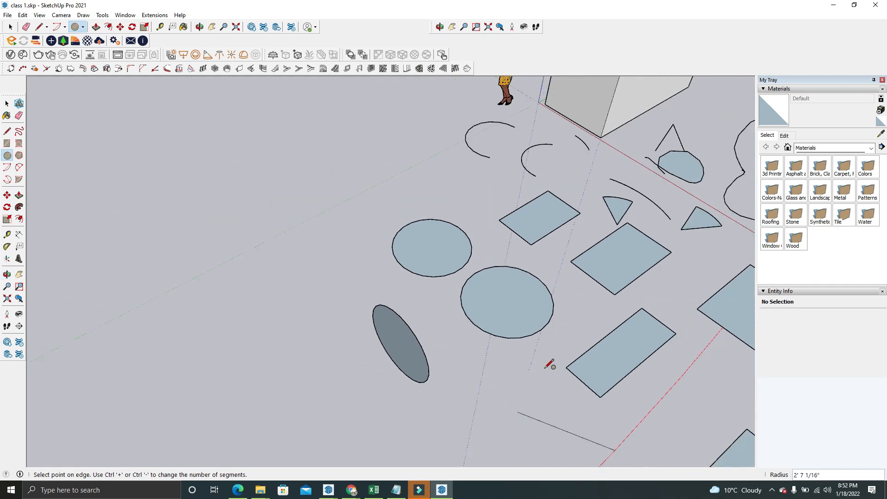
{"action": "left_click", "coordinate": [564, 356]}
{"action": "middle_click_drag", "start_coordinate": [564, 356], "coordinate": [560, 376]}
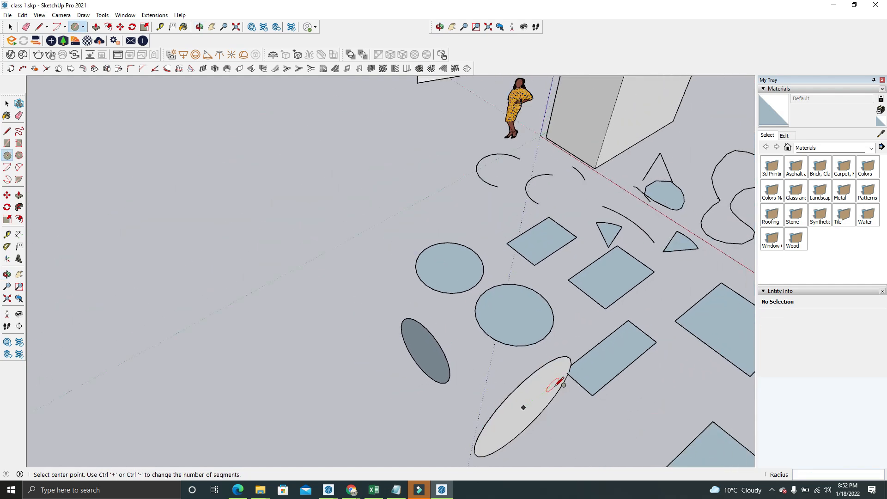
{"action": "left_click", "coordinate": [340, 335]}
{"action": "left_click", "coordinate": [323, 285]}
{"action": "mouse_move", "coordinate": [323, 285]}
{"action": "middle_mouse_down"}
{"action": "mouse_move", "coordinate": [519, 439]}
{"action": "mouse_move", "coordinate": [560, 314]}
{"action": "middle_mouse_up"}
{"action": "scroll", "coordinate": [560, 314], "scroll_direction": "up", "scroll_amount": 4}
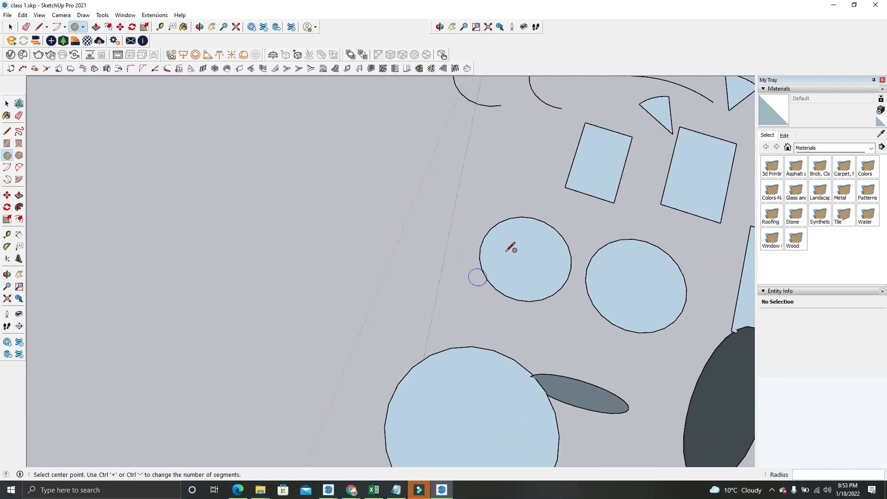
Draw a small circle of about 1' 2" radius on the ground beside the original pair of circles
{"action": "scroll", "coordinate": [510, 247], "scroll_direction": "up", "scroll_amount": 4}
{"action": "left_click", "coordinate": [390, 236]}
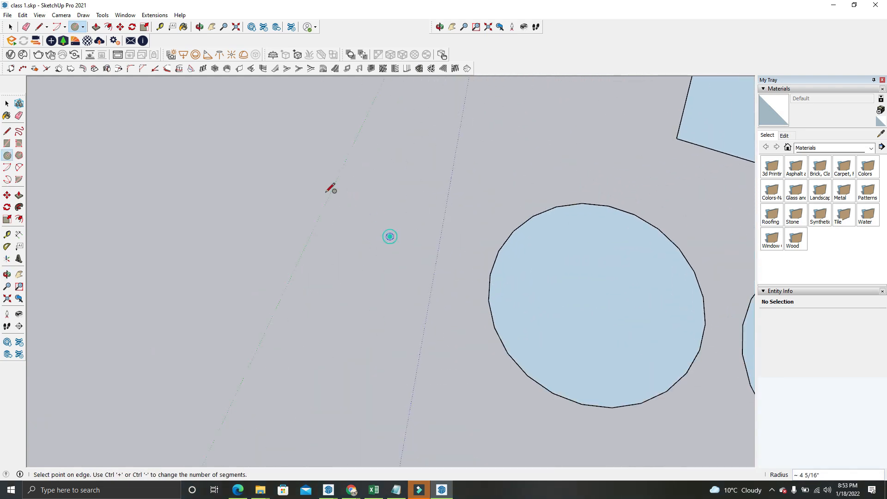
{"action": "left_click", "coordinate": [343, 214]}
{"action": "middle_click_drag", "start_coordinate": [469, 250], "coordinate": [627, 122]}
{"action": "scroll", "coordinate": [628, 127], "scroll_direction": "down", "scroll_amount": 4}
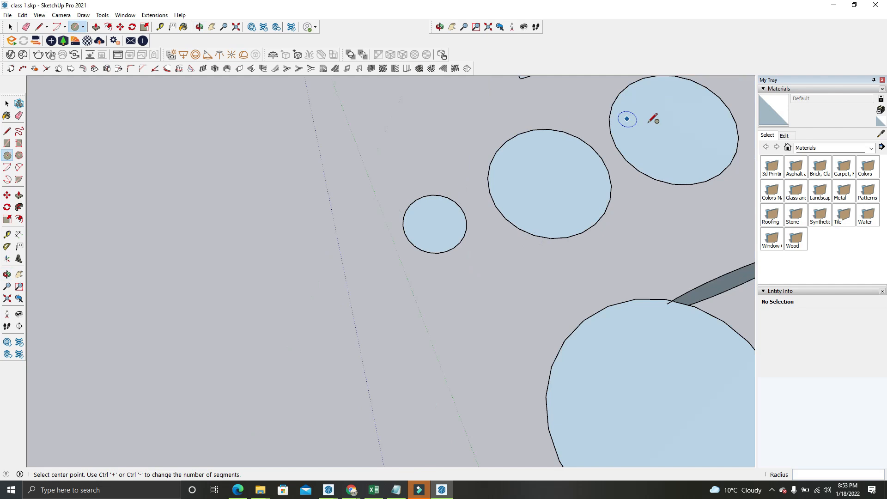
{"action": "left_click", "coordinate": [11, 28]}
{"action": "left_click", "coordinate": [151, 119]}
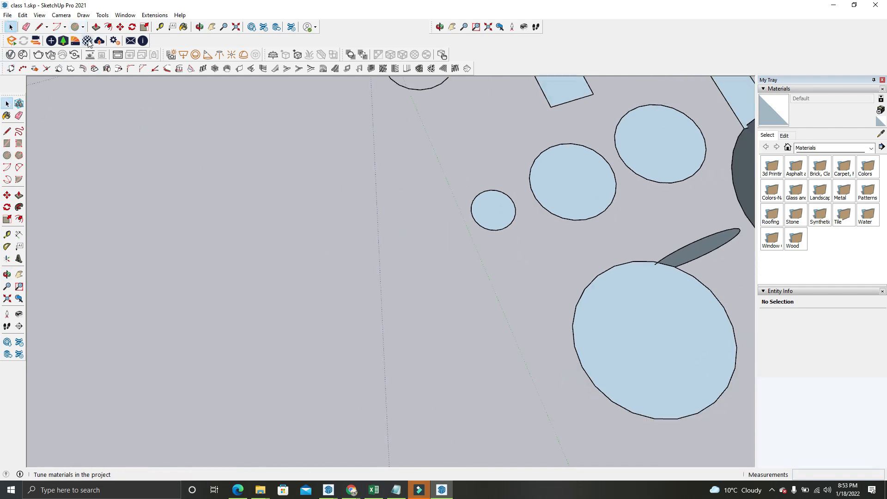
{"action": "left_click", "coordinate": [75, 26]}
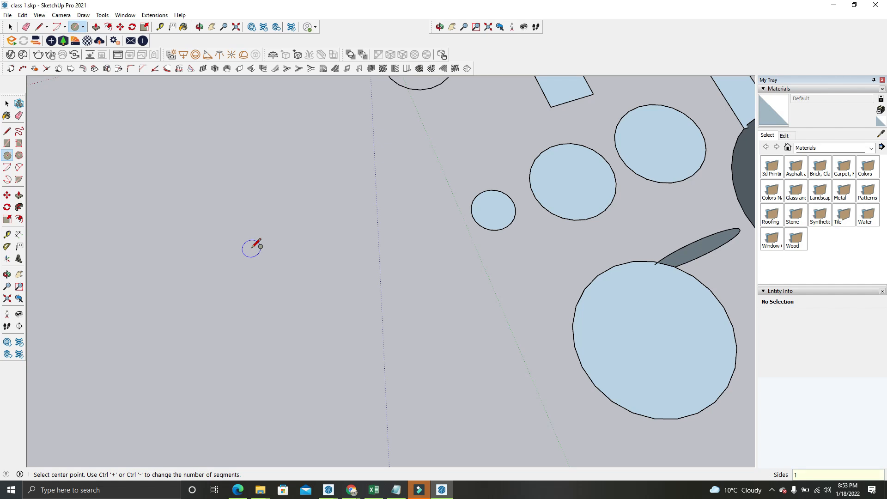
{"action": "left_click", "coordinate": [335, 312]}
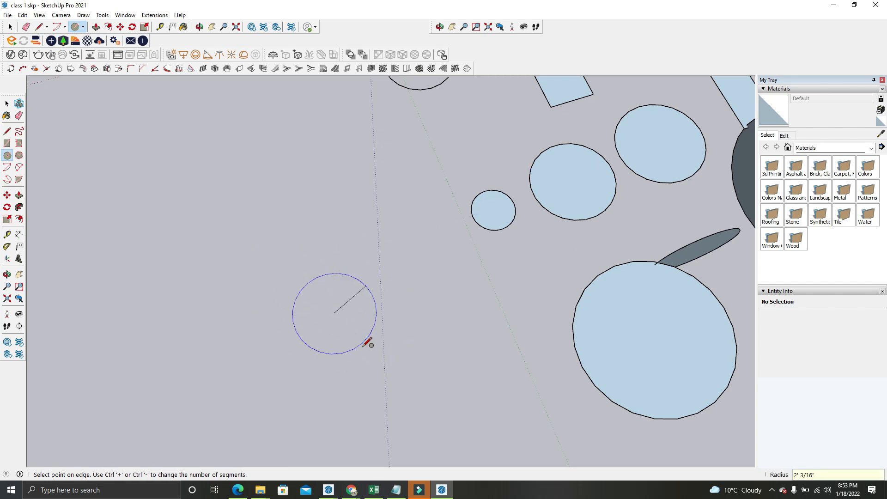
{"action": "key", "text": "Escape"}
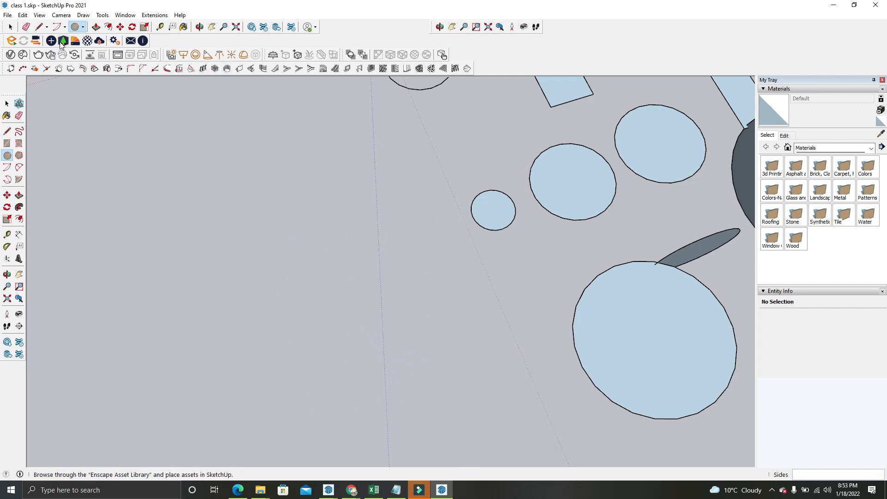
{"action": "left_click", "coordinate": [10, 27]}
{"action": "left_click", "coordinate": [149, 118]}
Draw a 6-sided polygon with an inscribed radius of about 3' 6" on the open ground beyond the small circle
{"action": "left_click", "coordinate": [83, 26]}
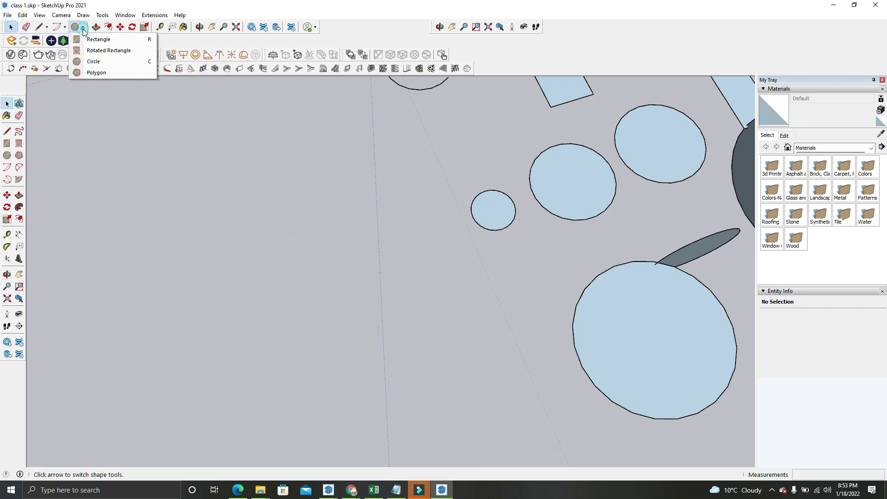
{"action": "left_click", "coordinate": [110, 73]}
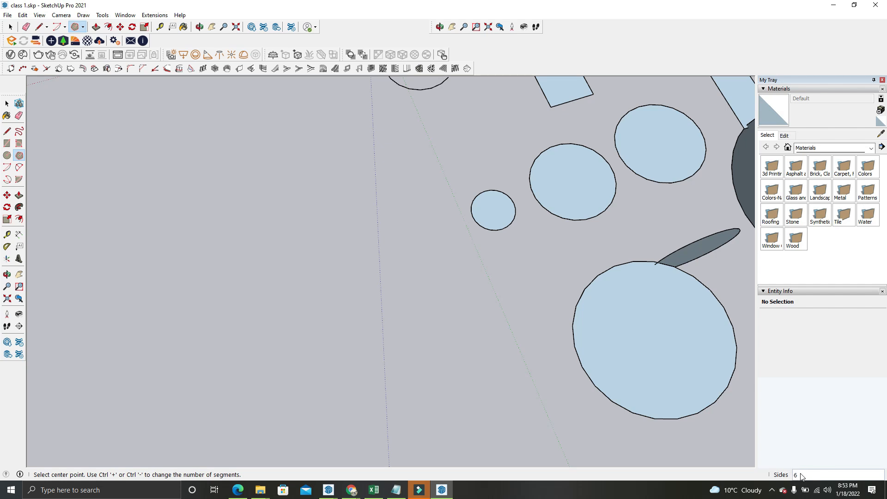
{"action": "left_click", "coordinate": [341, 309]}
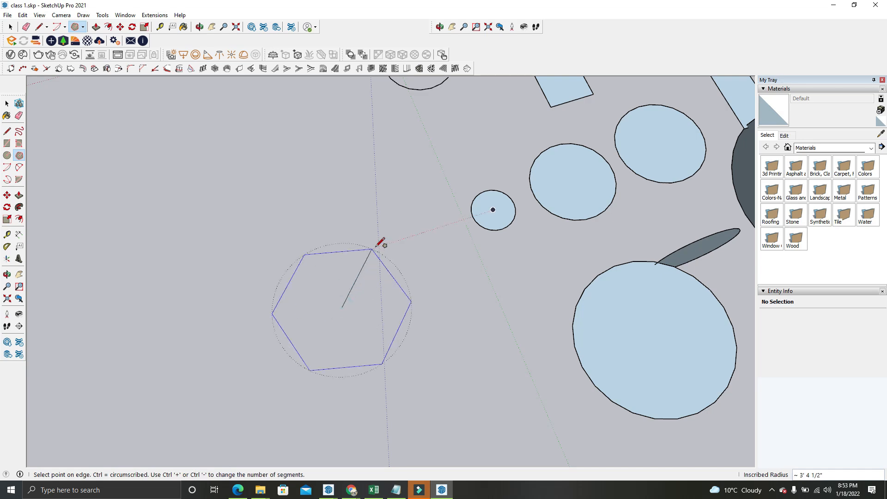
{"action": "left_click", "coordinate": [378, 248]}
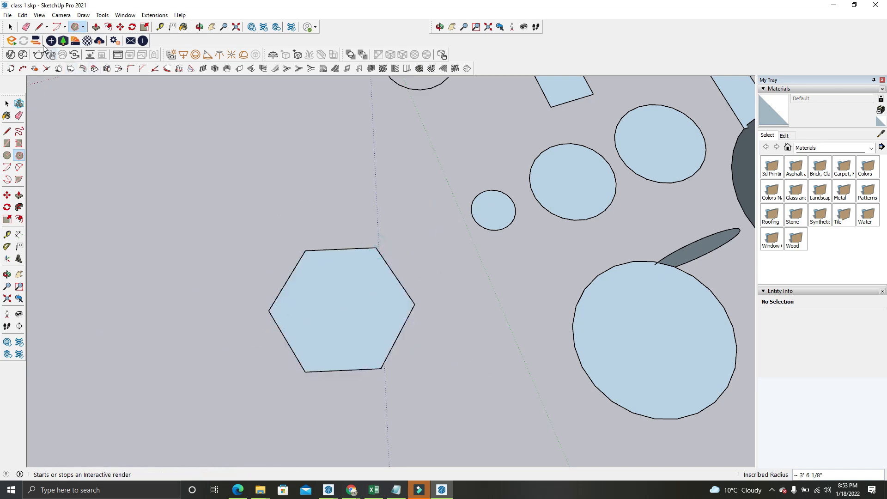
{"action": "left_click", "coordinate": [10, 26]}
{"action": "scroll", "coordinate": [256, 240], "scroll_direction": "down", "scroll_amount": 5}
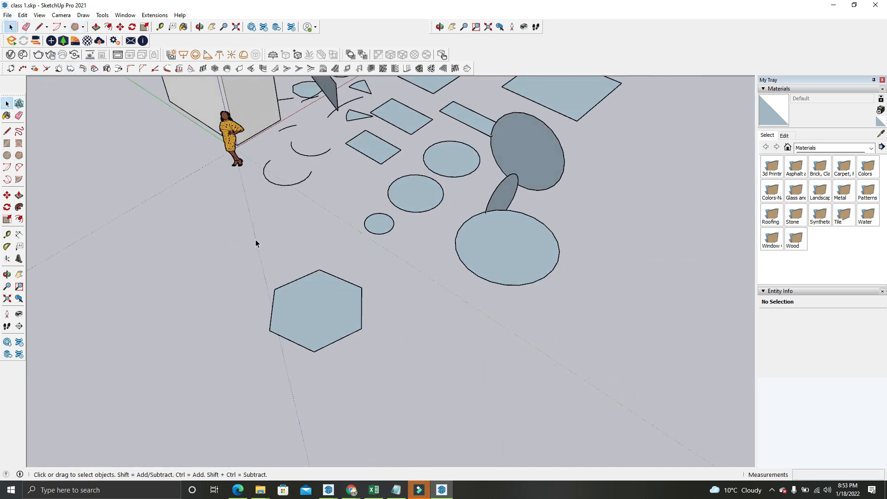
{"action": "middle_click_drag", "start_coordinate": [415, 279], "coordinate": [295, 198]}
{"action": "middle_click_drag", "start_coordinate": [513, 224], "coordinate": [418, 229]}
{"action": "scroll", "coordinate": [417, 231], "scroll_direction": "up", "scroll_amount": 4}
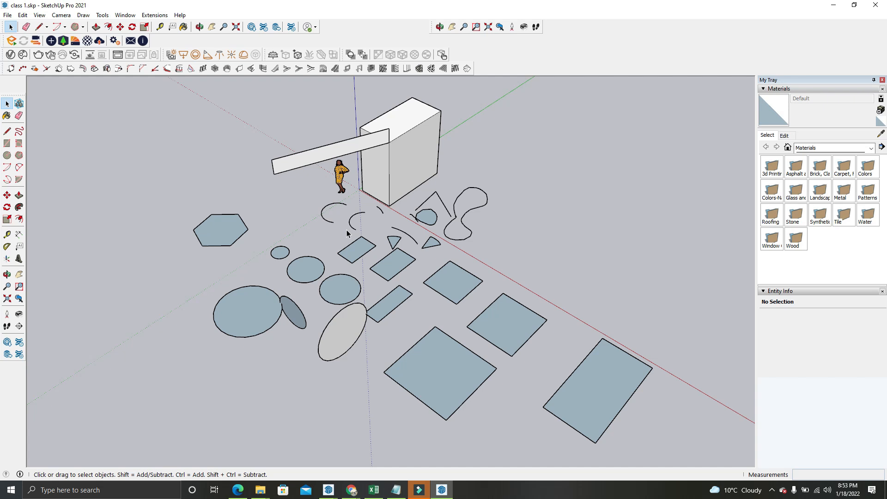
Switch to the Google Meet call in Chrome to check it, and return to the SketchUp model
{"action": "left_click", "coordinate": [352, 490]}
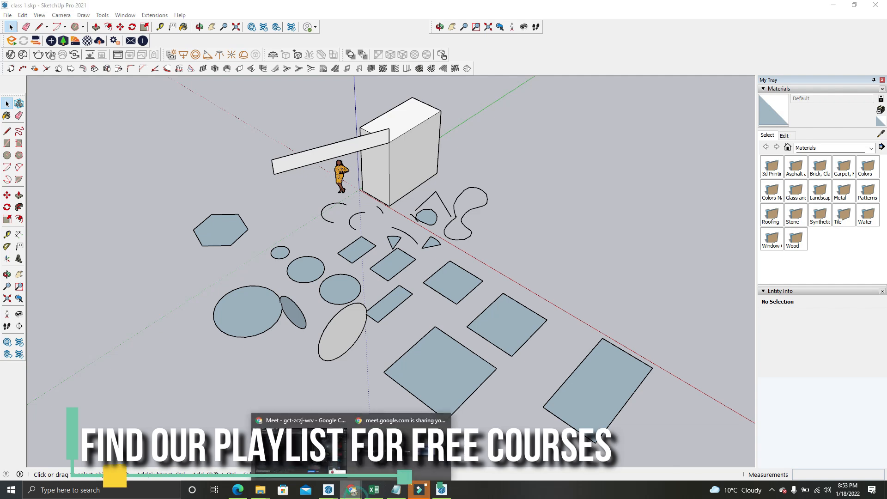
{"action": "left_click", "coordinate": [332, 465]}
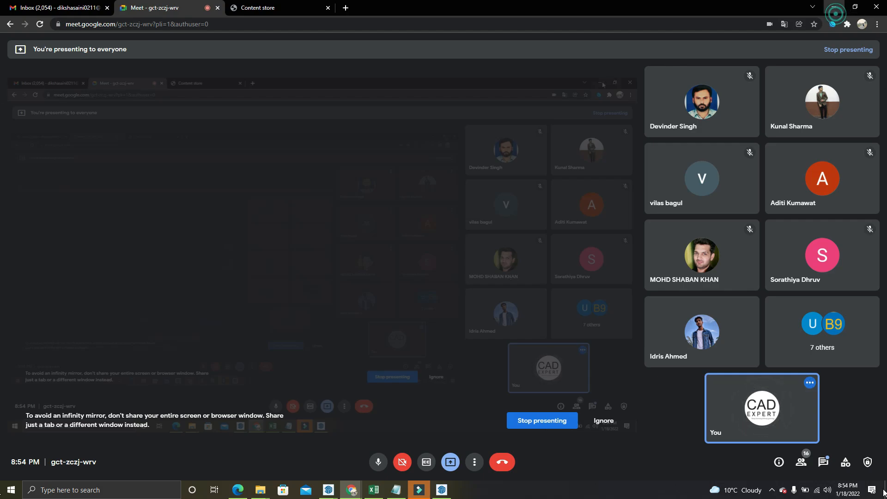
{"action": "key", "text": "alt+Tab"}
Draw a pie of about 18' radius and about 68° on the open ground beyond the large circle and hexagon
{"action": "scroll", "coordinate": [394, 202], "scroll_direction": "down", "scroll_amount": 3}
{"action": "middle_click_drag", "start_coordinate": [394, 201], "coordinate": [339, 258]}
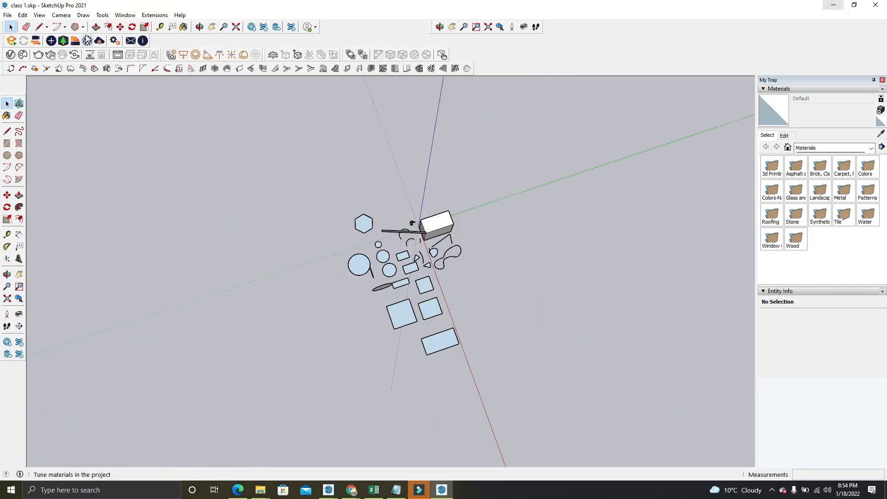
{"action": "left_click", "coordinate": [82, 27]}
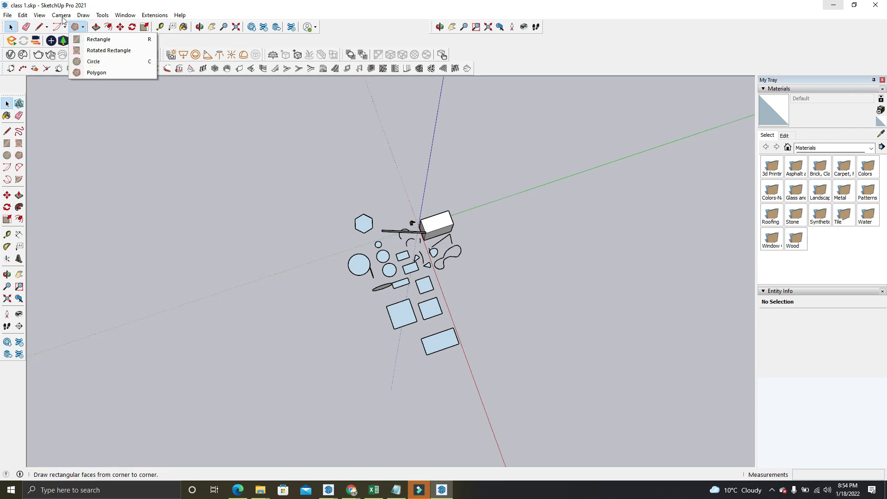
{"action": "left_click", "coordinate": [65, 27]}
{"action": "left_click", "coordinate": [69, 72]}
{"action": "scroll", "coordinate": [287, 258], "scroll_direction": "up", "scroll_amount": 5}
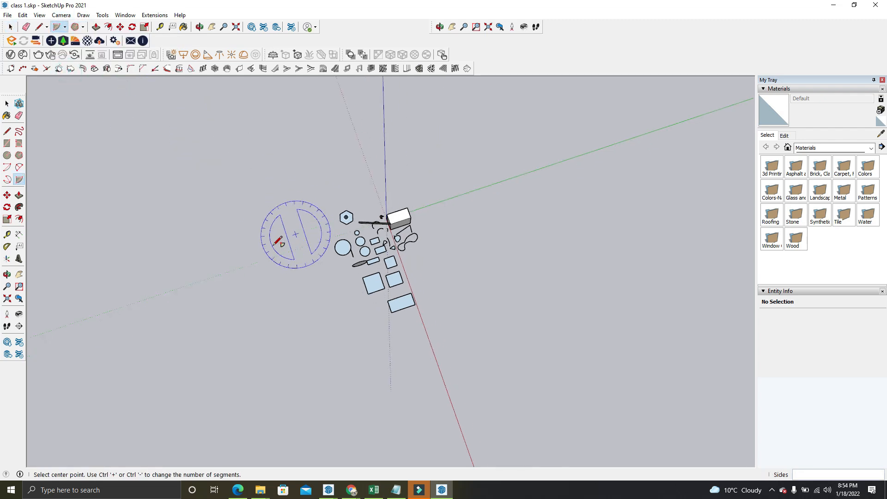
{"action": "scroll", "coordinate": [282, 273], "scroll_direction": "up", "scroll_amount": 1}
{"action": "left_click", "coordinate": [280, 275]}
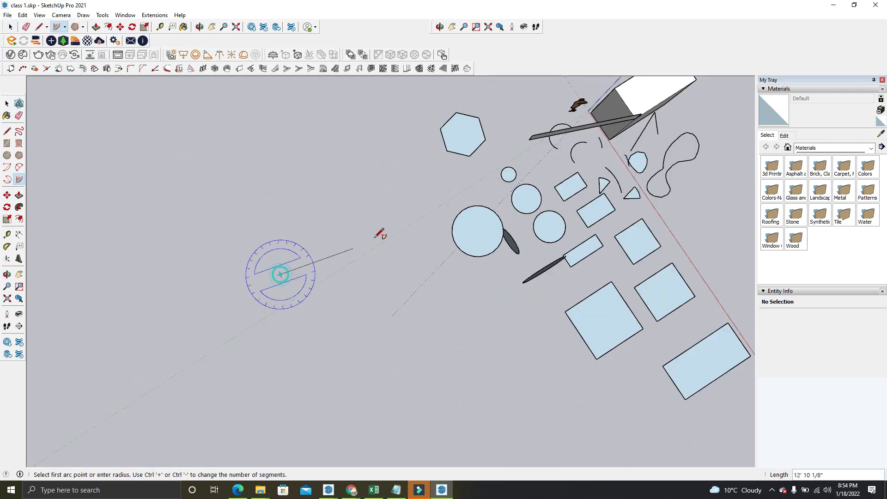
{"action": "left_click", "coordinate": [387, 214]}
{"action": "left_click", "coordinate": [378, 349]}
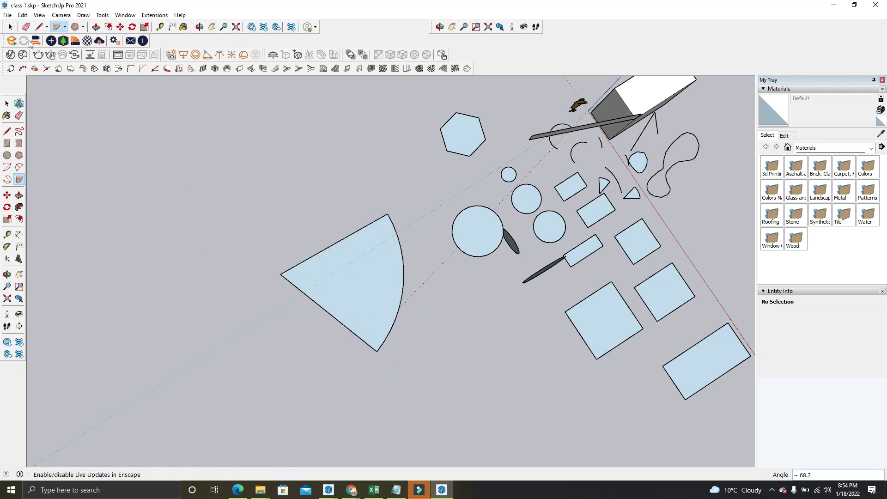
Draw a smaller pie of about 68° inside the large one, from the same apex and between its two straight edges
{"action": "scroll", "coordinate": [276, 276], "scroll_direction": "up", "scroll_amount": 2}
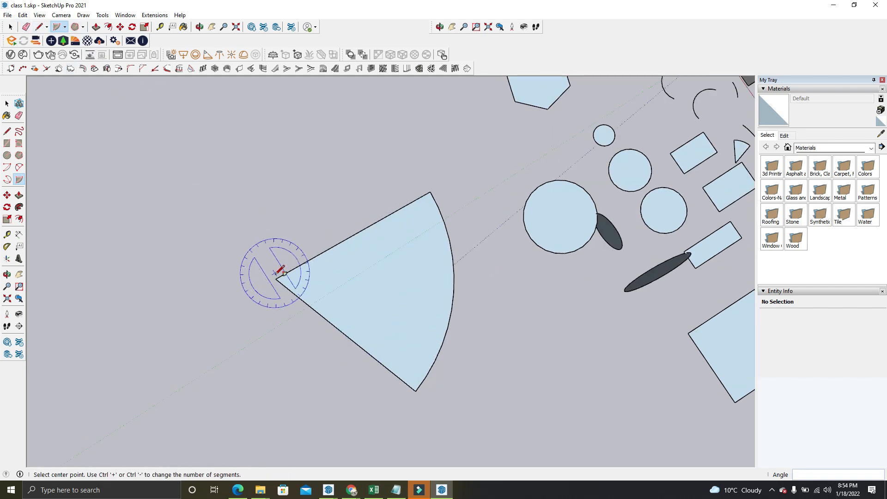
{"action": "left_click", "coordinate": [275, 279]}
{"action": "left_click", "coordinate": [354, 235]}
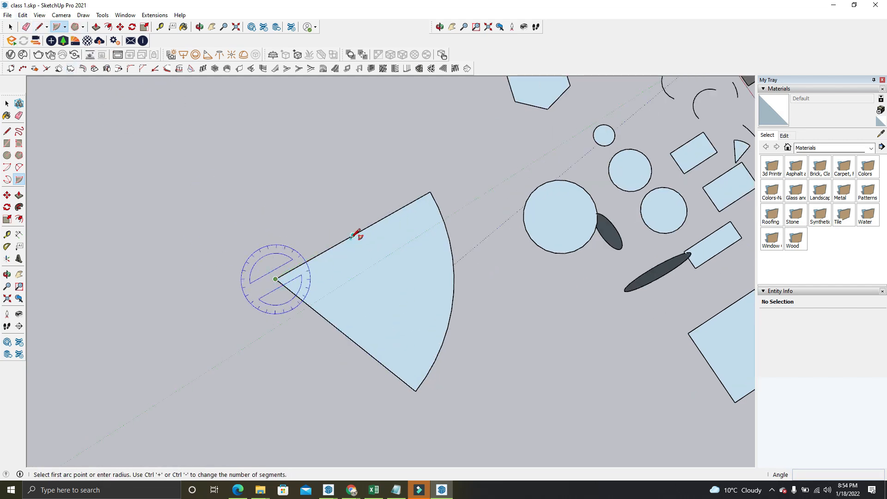
{"action": "left_click", "coordinate": [331, 322]}
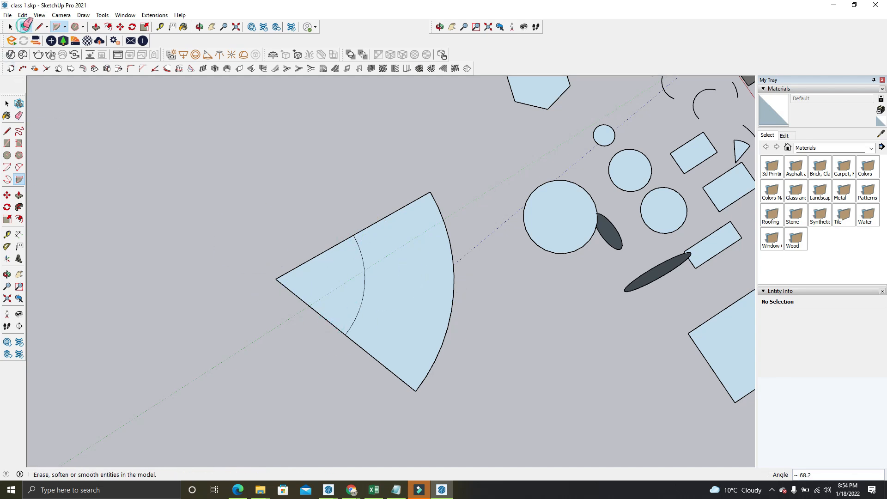
Erase the straight edges of the pie's pointed end, leaving only the band between the two arcs
{"action": "left_click", "coordinate": [28, 28]}
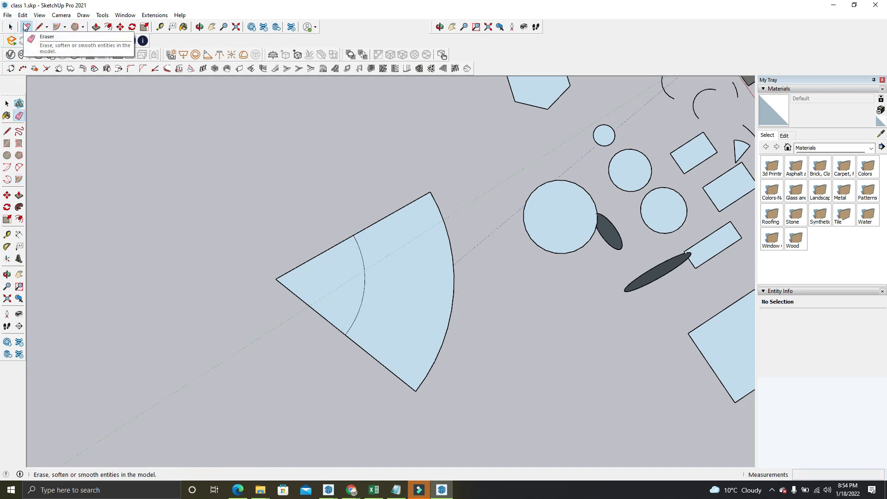
{"action": "left_click_drag", "start_coordinate": [287, 258], "coordinate": [293, 303]}
{"action": "mouse_move", "coordinate": [293, 303]}
{"action": "middle_mouse_down"}
{"action": "mouse_move", "coordinate": [582, 246]}
{"action": "mouse_move", "coordinate": [429, 283]}
{"action": "middle_mouse_up"}
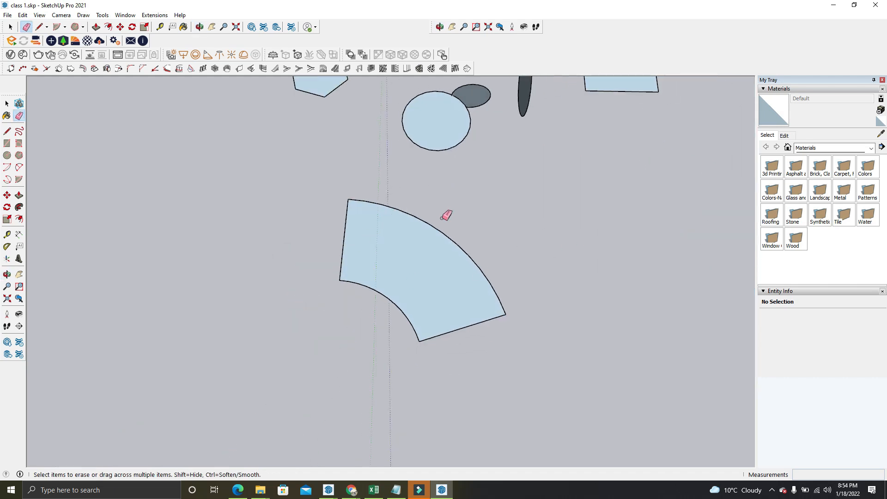
Push/Pull the curved band's face upward about 53' into a solid
{"action": "left_click", "coordinate": [96, 27]}
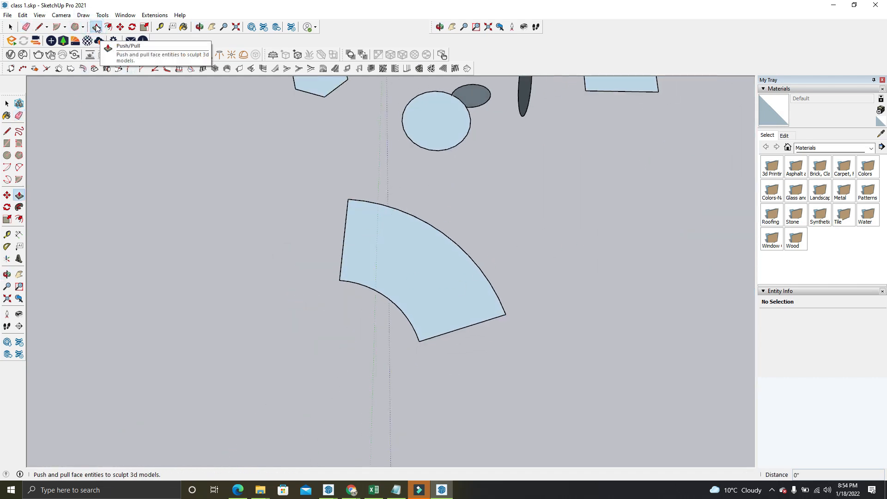
{"action": "scroll", "coordinate": [245, 247], "scroll_direction": "down", "scroll_amount": 2}
{"action": "left_click", "coordinate": [360, 263]}
{"action": "scroll", "coordinate": [360, 263], "scroll_direction": "down", "scroll_amount": 3}
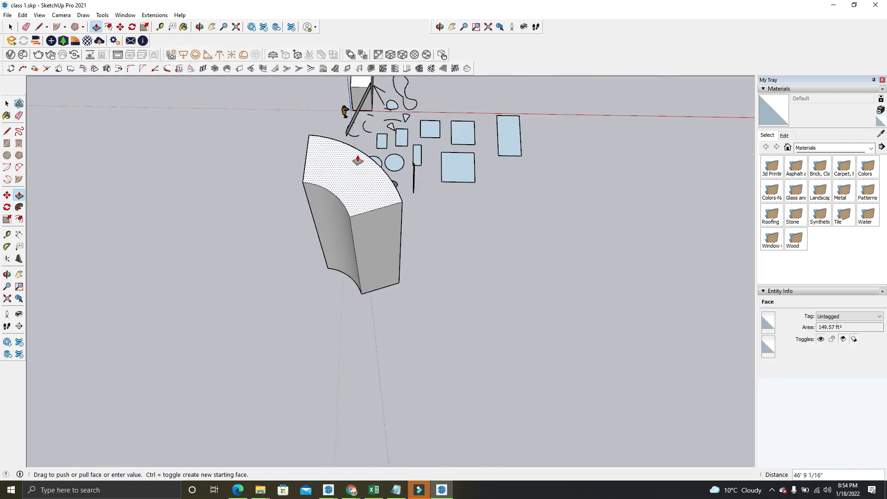
{"action": "left_click", "coordinate": [355, 148]}
{"action": "middle_click_drag", "start_coordinate": [426, 271], "coordinate": [373, 172]}
{"action": "scroll", "coordinate": [255, 105], "scroll_direction": "up", "scroll_amount": 2}
{"action": "scroll", "coordinate": [255, 115], "scroll_direction": "up", "scroll_amount": 2}
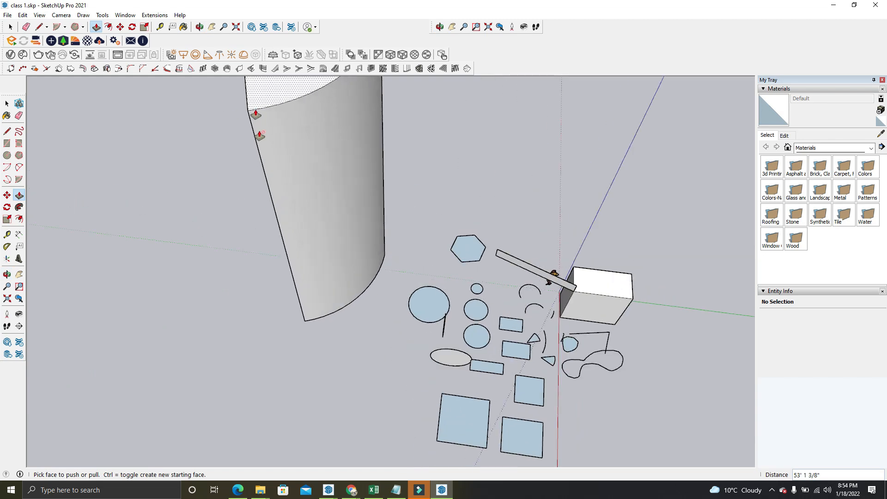
Examine the extruded curved band solid from several sides
{"action": "scroll", "coordinate": [300, 167], "scroll_direction": "down", "scroll_amount": 3}
{"action": "scroll", "coordinate": [319, 185], "scroll_direction": "up", "scroll_amount": 3}
{"action": "middle_click_drag", "start_coordinate": [337, 204], "coordinate": [748, 152]}
{"action": "scroll", "coordinate": [492, 242], "scroll_direction": "down", "scroll_amount": 3}
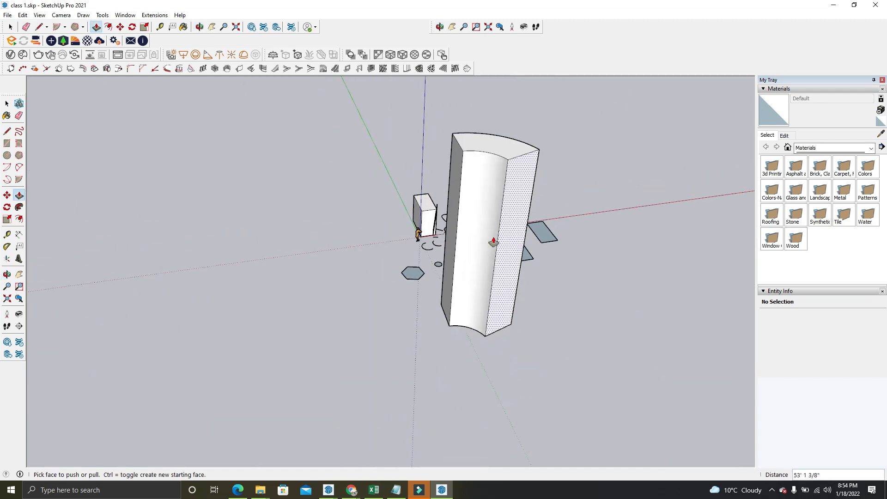
{"action": "middle_click_drag", "start_coordinate": [508, 178], "coordinate": [228, 163]}
{"action": "scroll", "coordinate": [228, 164], "scroll_direction": "up", "scroll_amount": 3}
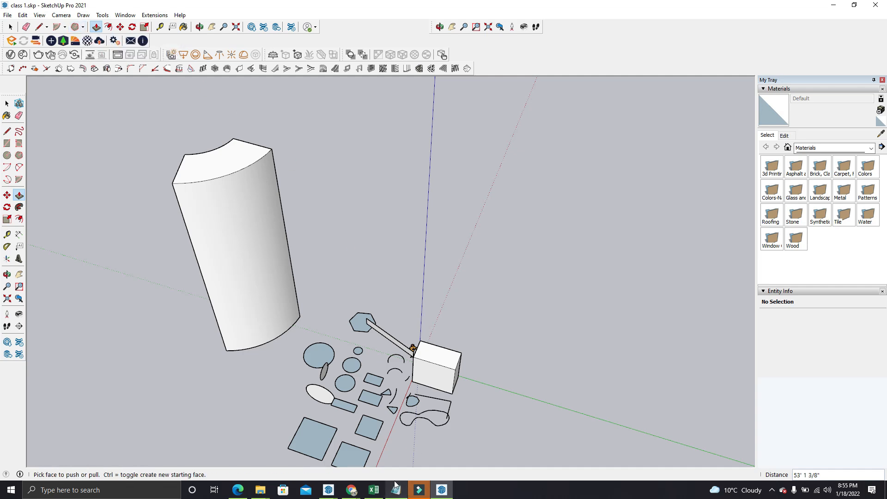
Check the participants in the Google Meet call in Chrome and return to the SketchUp model
{"action": "left_click", "coordinate": [352, 490]}
{"action": "left_click", "coordinate": [273, 456]}
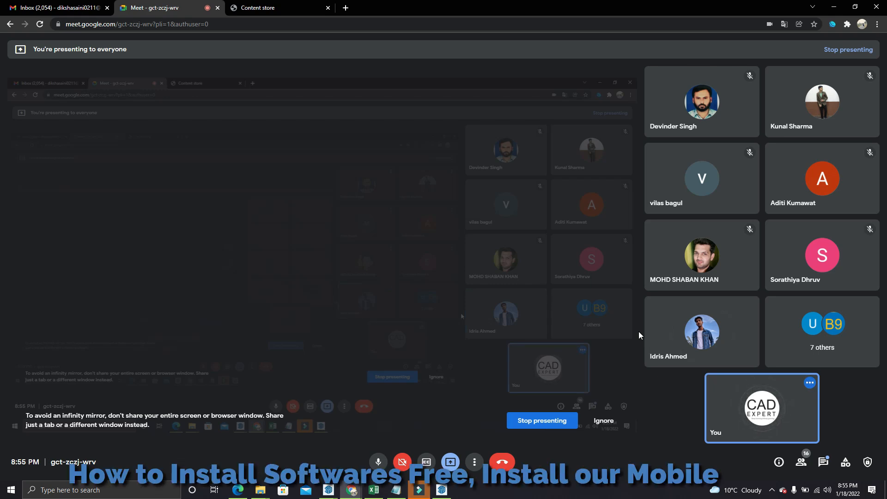
{"action": "left_click", "coordinate": [442, 489]}
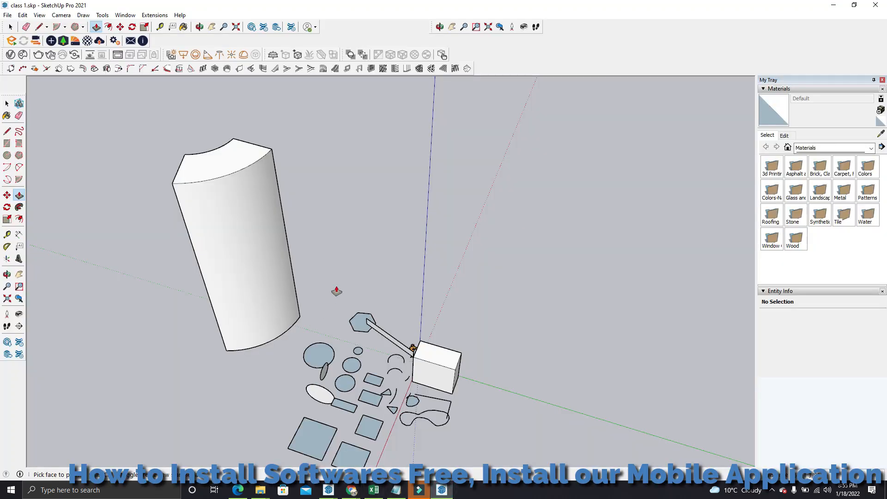
Draw an upright circle of about 5' 5" radius facing along the red axis, on the open ground beyond the box and the figure
{"action": "left_click", "coordinate": [83, 27]}
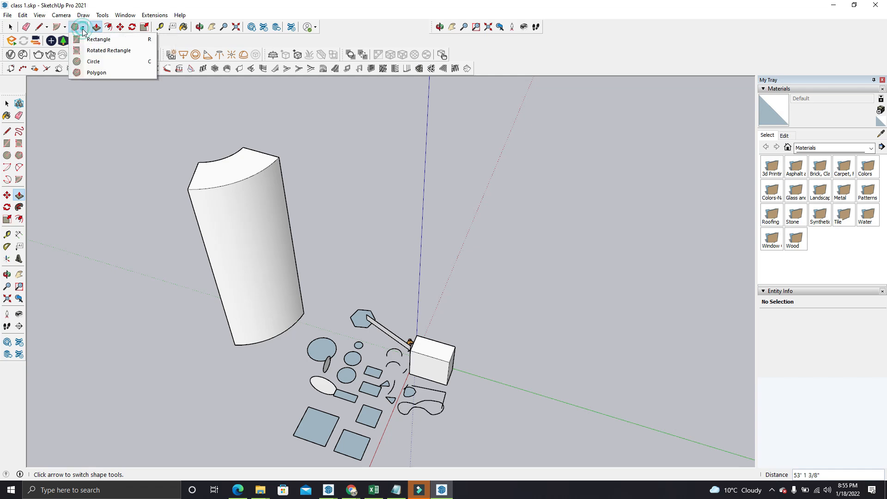
{"action": "left_click", "coordinate": [93, 61]}
{"action": "middle_click_drag", "start_coordinate": [429, 254], "coordinate": [447, 350]}
{"action": "scroll", "coordinate": [447, 353], "scroll_direction": "up", "scroll_amount": 5}
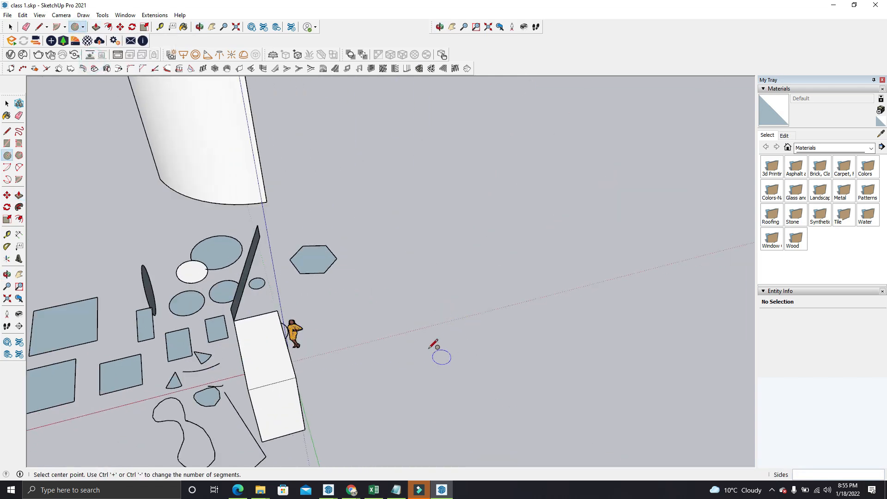
{"action": "scroll", "coordinate": [434, 344], "scroll_direction": "up", "scroll_amount": 2}
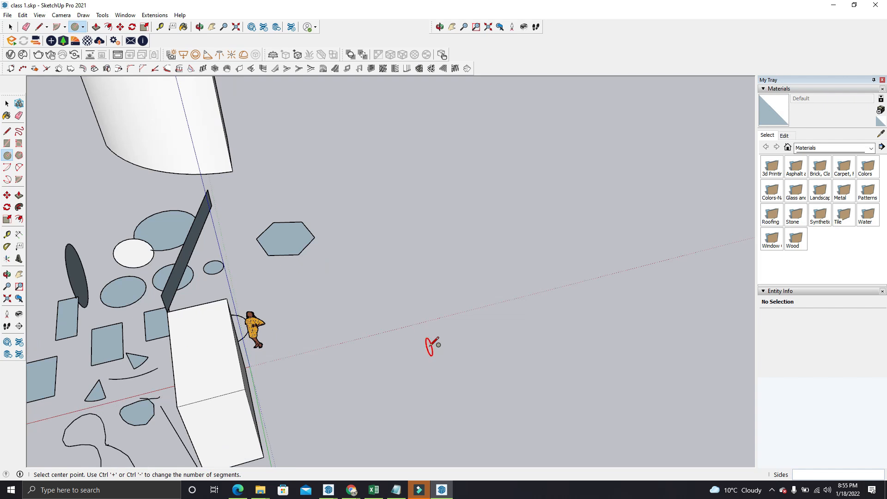
{"action": "scroll", "coordinate": [433, 341], "scroll_direction": "up", "scroll_amount": 4}
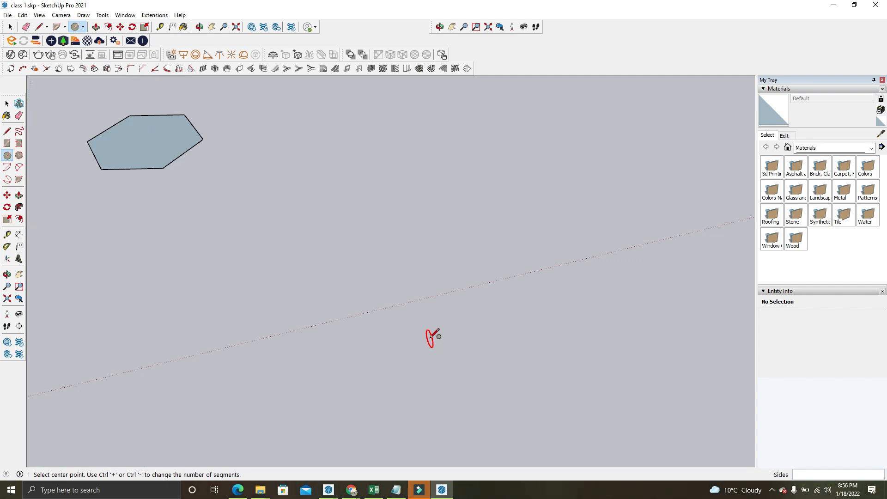
{"action": "left_click", "coordinate": [431, 336]}
{"action": "left_click", "coordinate": [412, 248]}
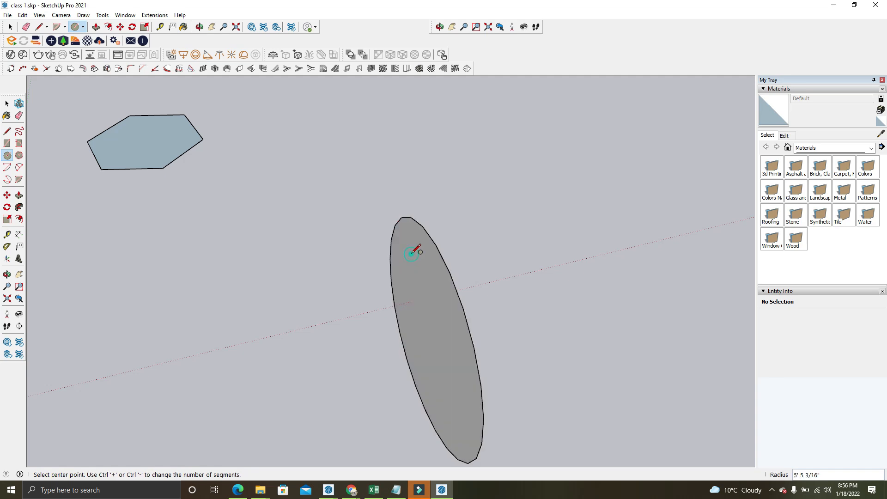
{"action": "middle_click_drag", "start_coordinate": [412, 247], "coordinate": [582, 282]}
{"action": "scroll", "coordinate": [555, 249], "scroll_direction": "down", "scroll_amount": 4}
{"action": "middle_click_drag", "start_coordinate": [538, 236], "coordinate": [116, 231]}
{"action": "scroll", "coordinate": [181, 242], "scroll_direction": "down", "scroll_amount": 2}
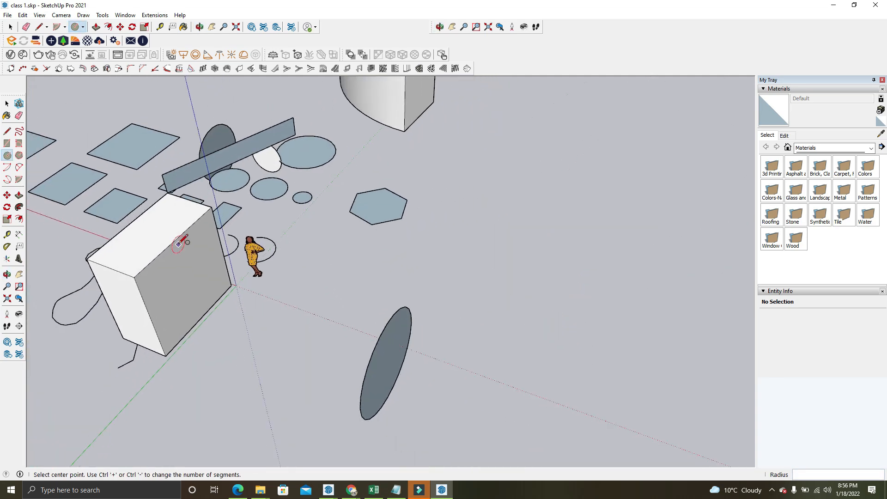
{"action": "middle_click_drag", "start_coordinate": [181, 242], "coordinate": [6, 68]}
{"action": "left_click", "coordinate": [10, 27]}
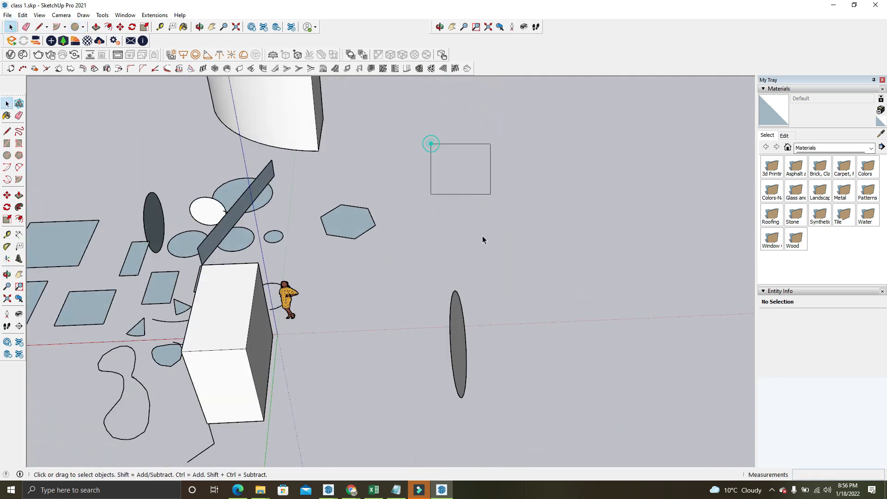
Look at the Google Meet call again to follow the participant speaking, and go back to SketchUp
{"action": "mouse_move", "coordinate": [352, 488]}
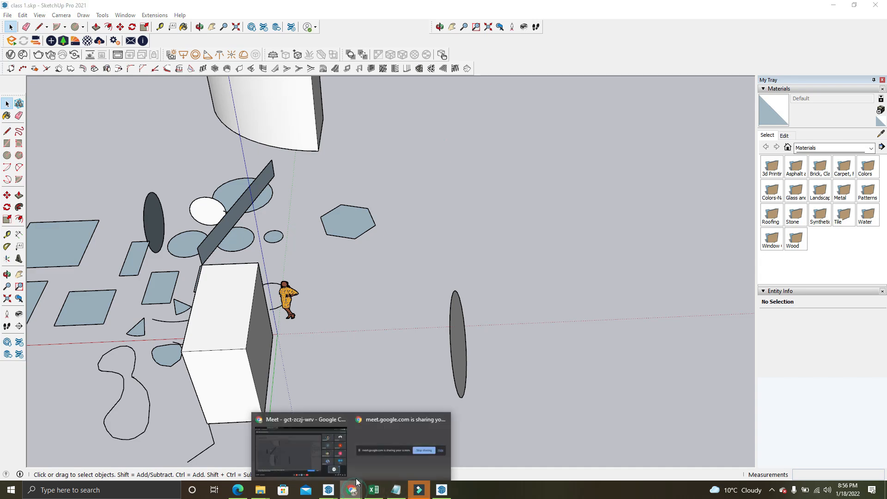
{"action": "left_click", "coordinate": [309, 455]}
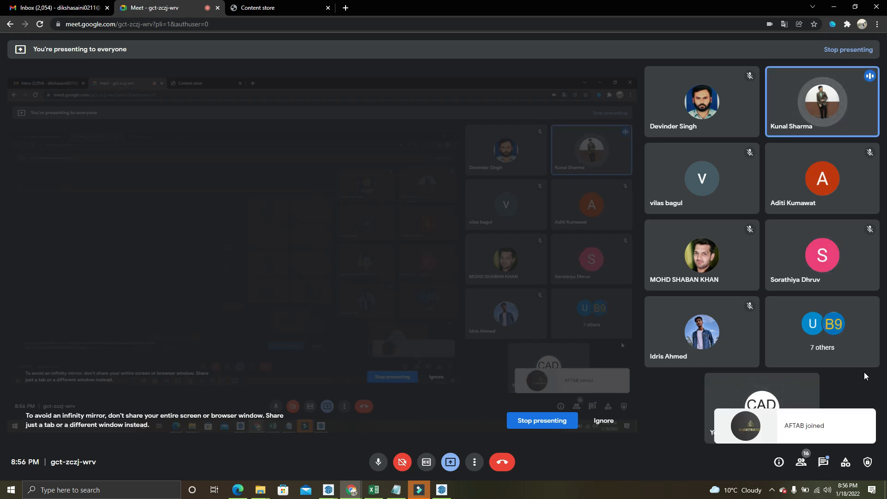
{"action": "left_click", "coordinate": [442, 490]}
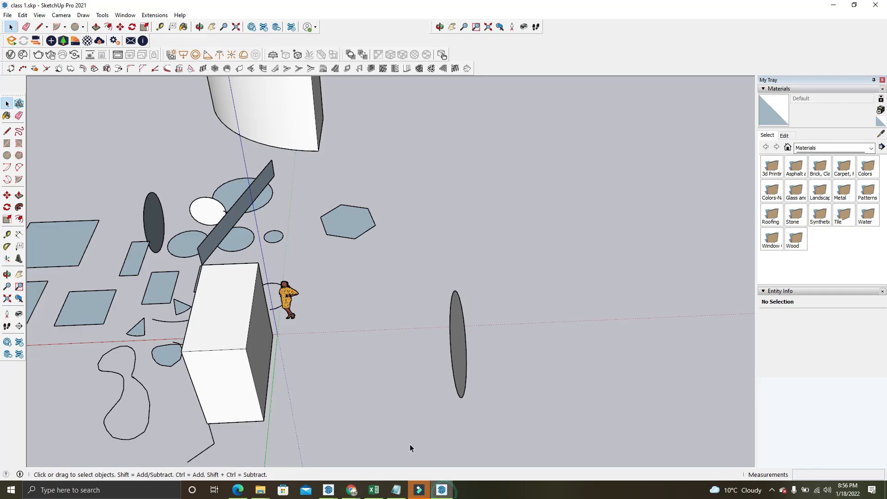
Toggle the large tool buttons option on and off in the Workspace preferences, and reopen the preferences to review that option
{"action": "left_click", "coordinate": [123, 17]}
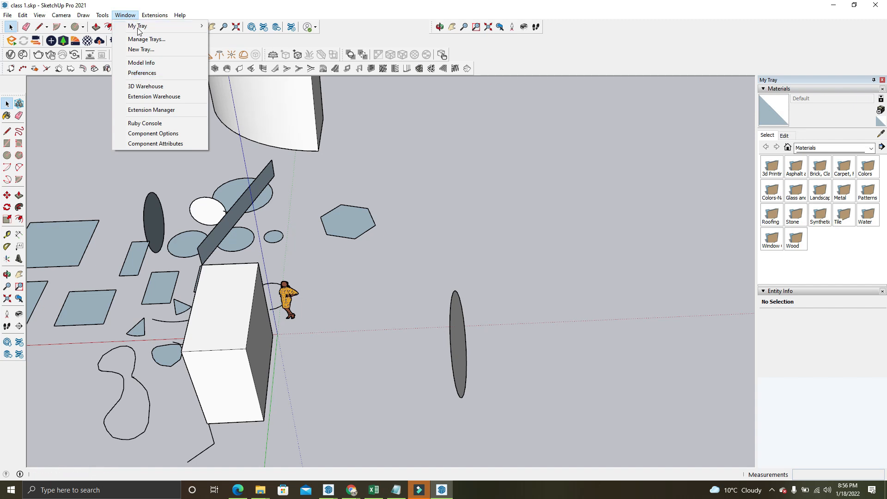
{"action": "left_click", "coordinate": [142, 73]}
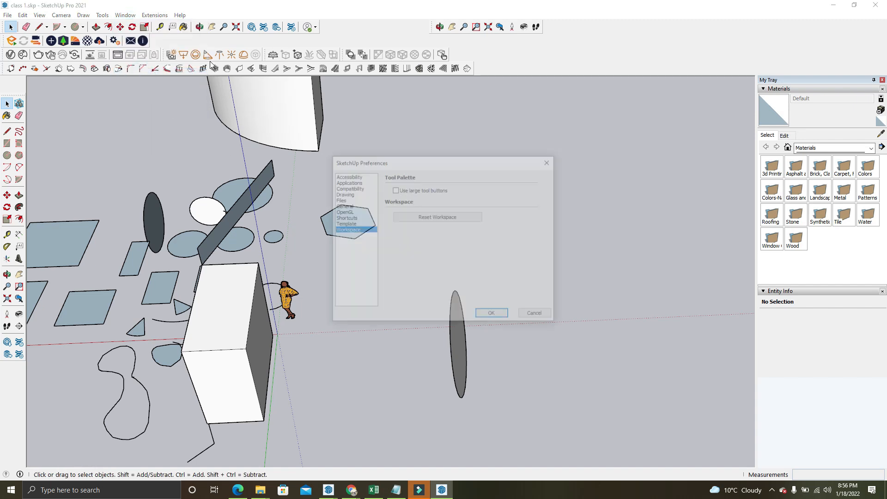
{"action": "left_click", "coordinate": [395, 190]}
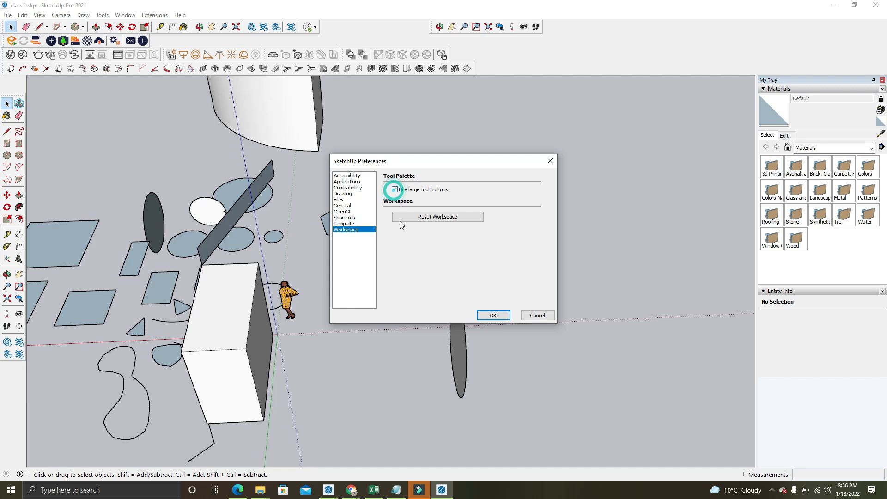
{"action": "left_click", "coordinate": [394, 190]}
{"action": "left_click", "coordinate": [488, 318]}
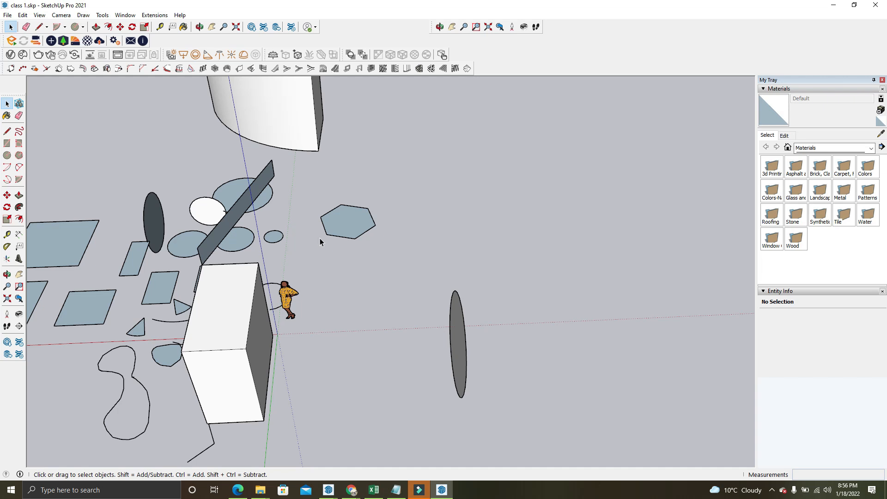
{"action": "left_click", "coordinate": [125, 14]}
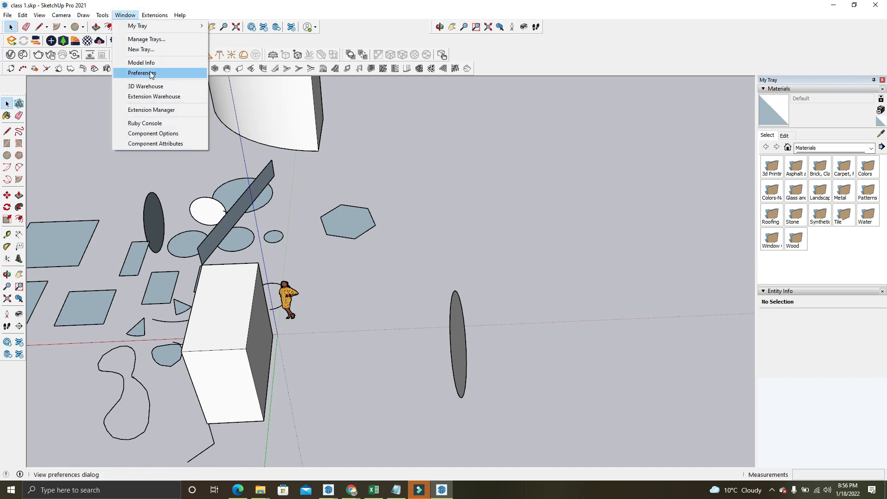
{"action": "left_click", "coordinate": [149, 72]}
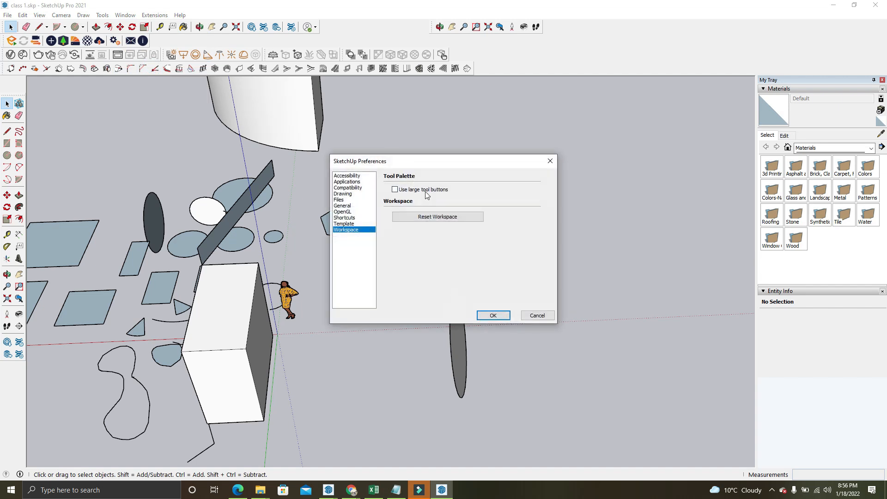
{"action": "left_click", "coordinate": [547, 164]}
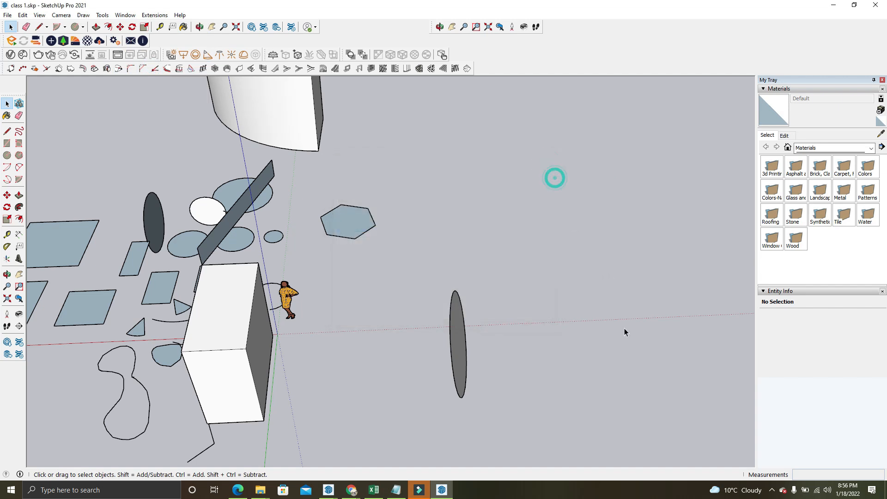
Switch to the Google Meet call, admit the waiting participant, and minimize the browser to return to the model
{"action": "mouse_move", "coordinate": [361, 495]}
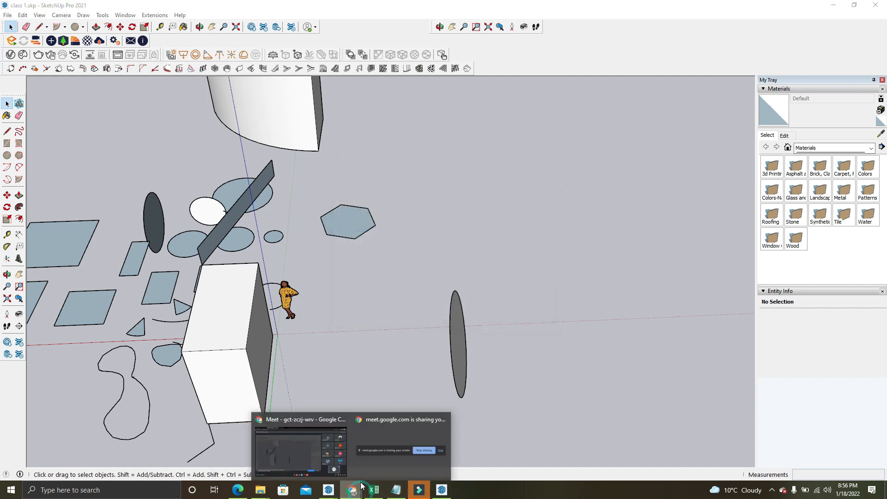
{"action": "left_click", "coordinate": [339, 457]}
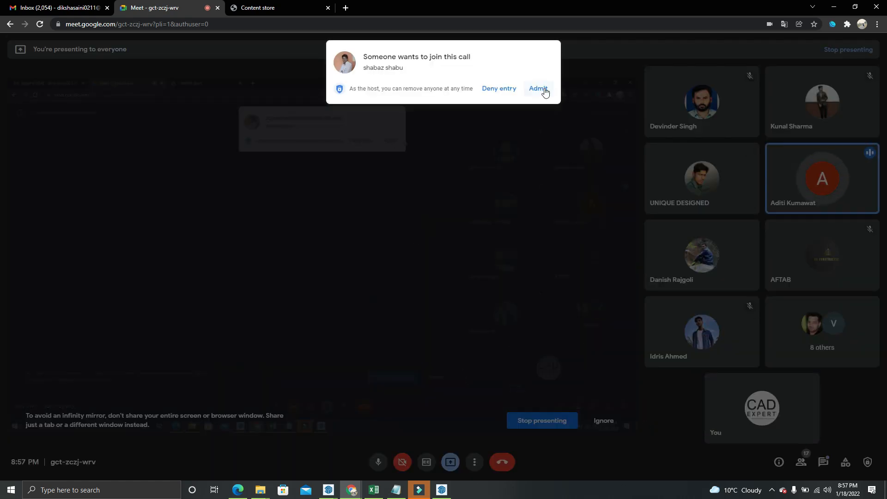
{"action": "left_click", "coordinate": [541, 88]}
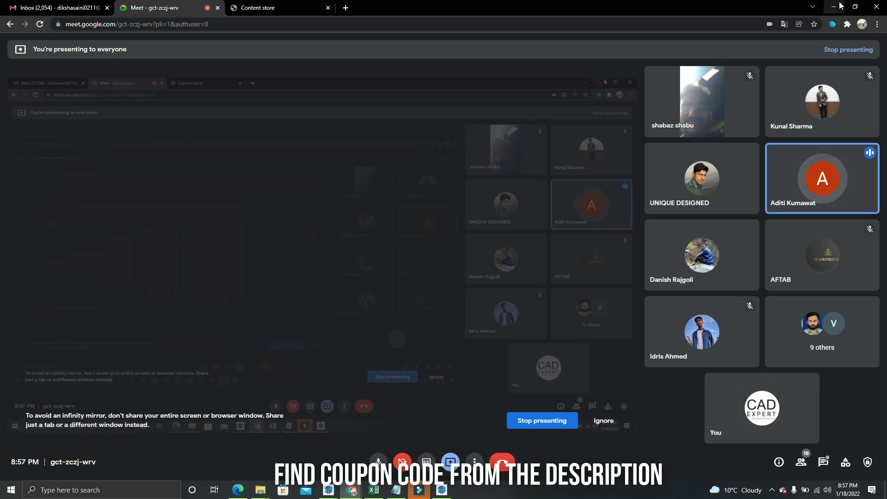
{"action": "left_click", "coordinate": [839, 6]}
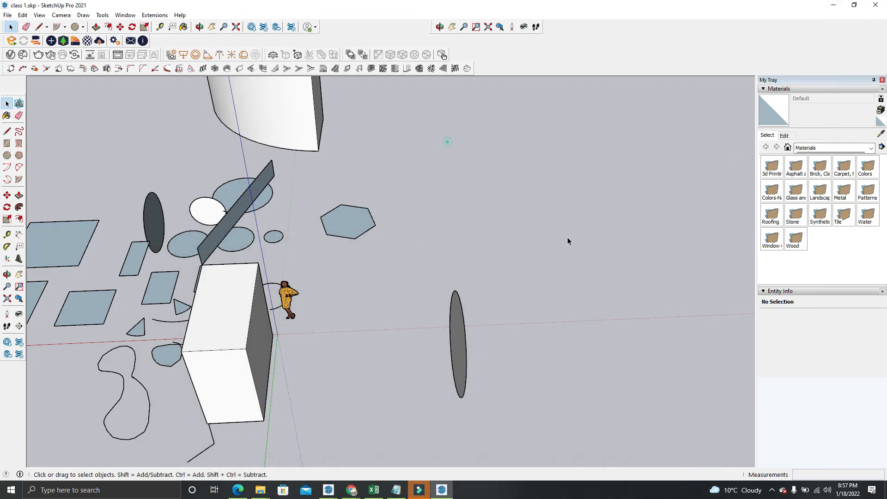
Set the model's measurement units to Decimal format with length in Centimeters
{"action": "left_click", "coordinate": [125, 15]}
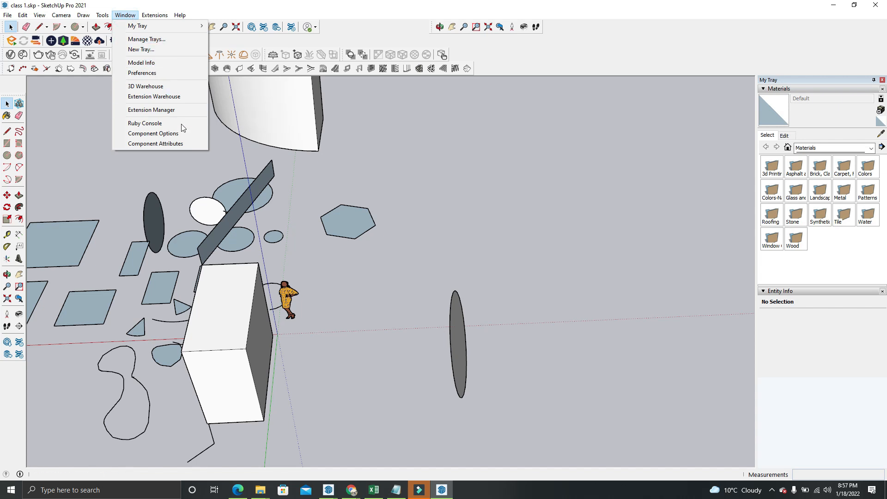
{"action": "left_click", "coordinate": [178, 62]}
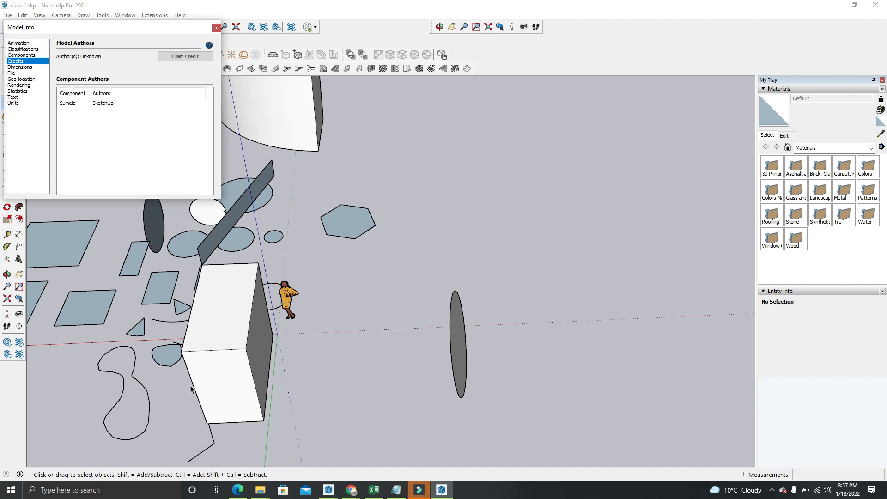
{"action": "left_click", "coordinate": [13, 104]}
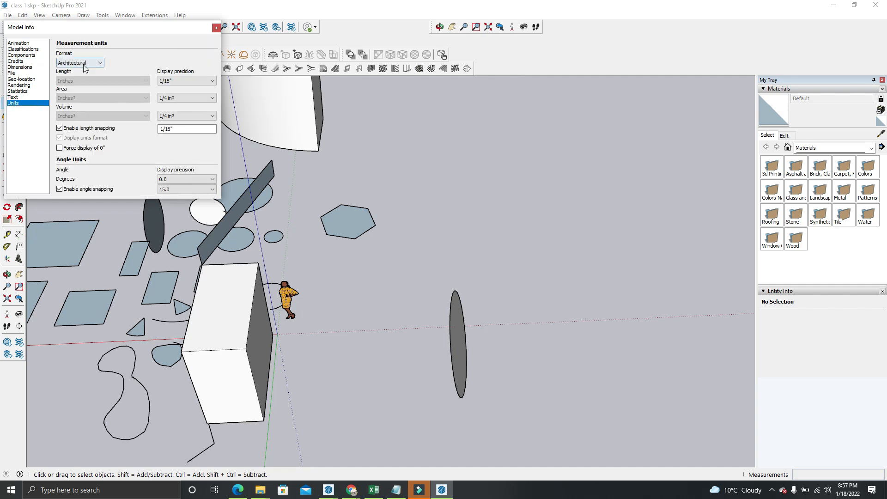
{"action": "left_click", "coordinate": [70, 62]}
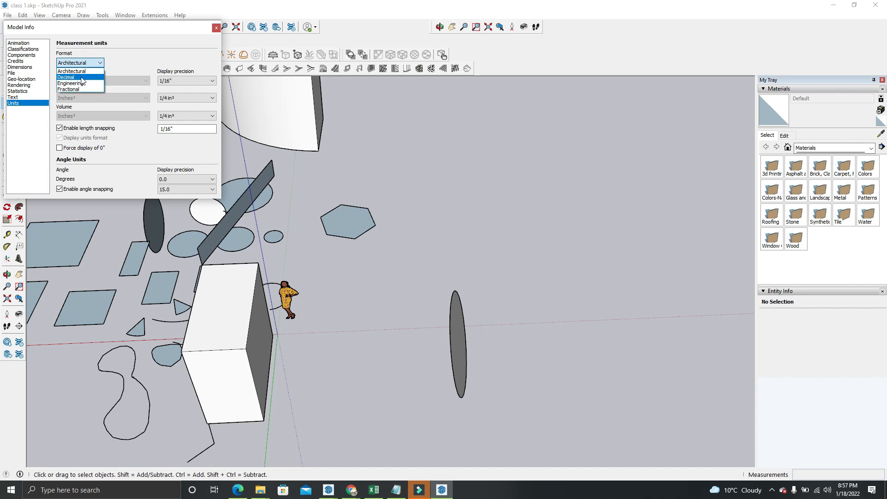
{"action": "left_click", "coordinate": [81, 77]}
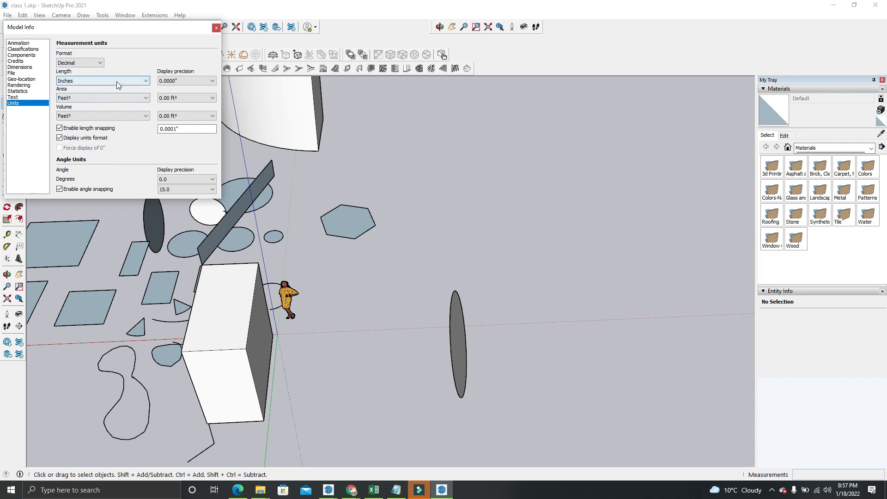
{"action": "left_click", "coordinate": [91, 82]}
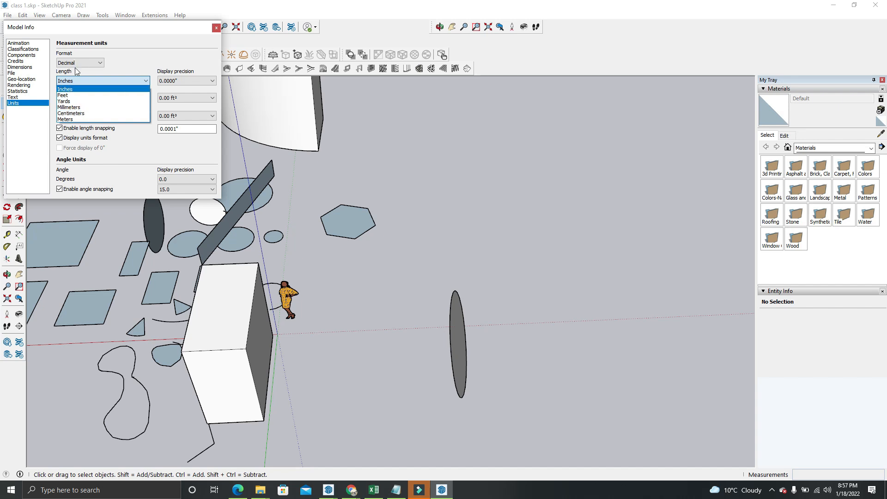
{"action": "left_click", "coordinate": [78, 113]}
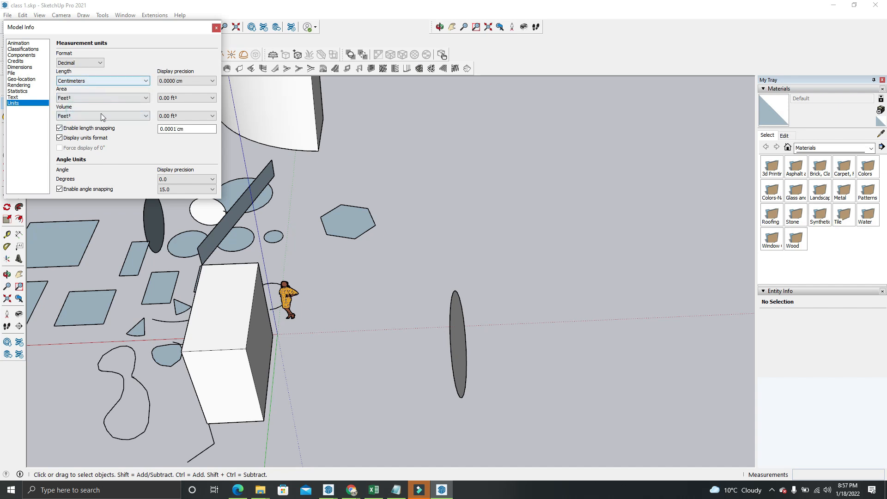
{"action": "left_click", "coordinate": [216, 28]}
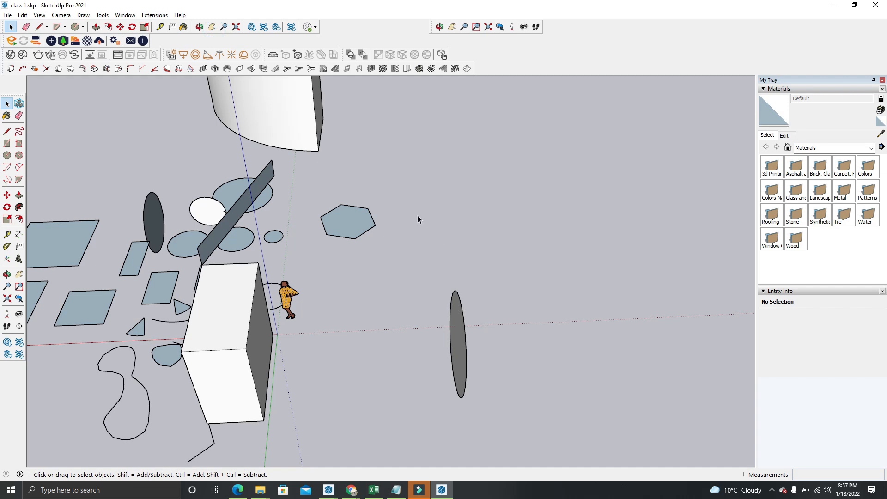
{"action": "left_click", "coordinate": [455, 148]}
{"action": "left_click", "coordinate": [74, 27]}
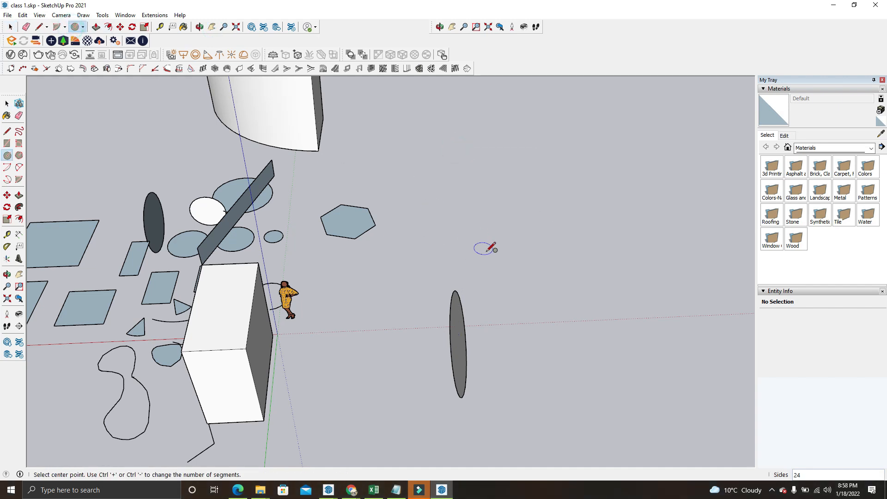
{"action": "scroll", "coordinate": [524, 314], "scroll_direction": "up", "scroll_amount": 1}
{"action": "left_click", "coordinate": [523, 315]}
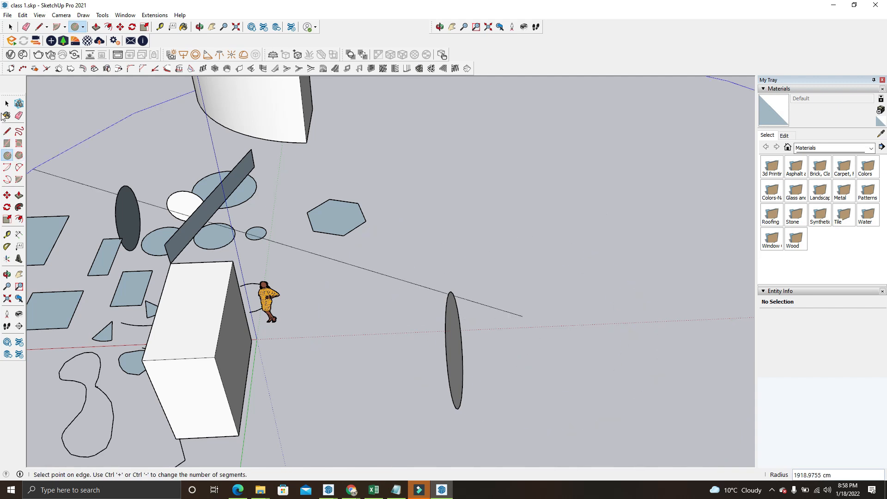
{"action": "left_click", "coordinate": [11, 28]}
{"action": "left_click", "coordinate": [11, 28]}
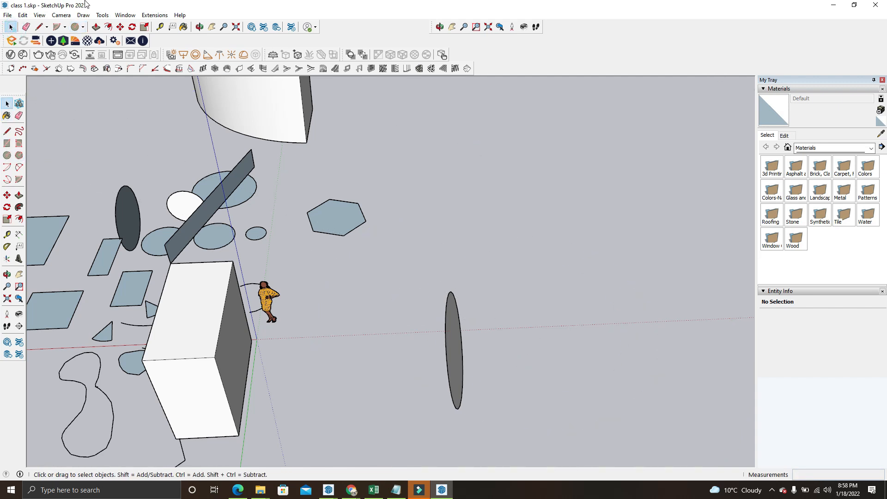
Set the model's measurement units to the Architectural format and close the model info
{"action": "left_click", "coordinate": [125, 15]}
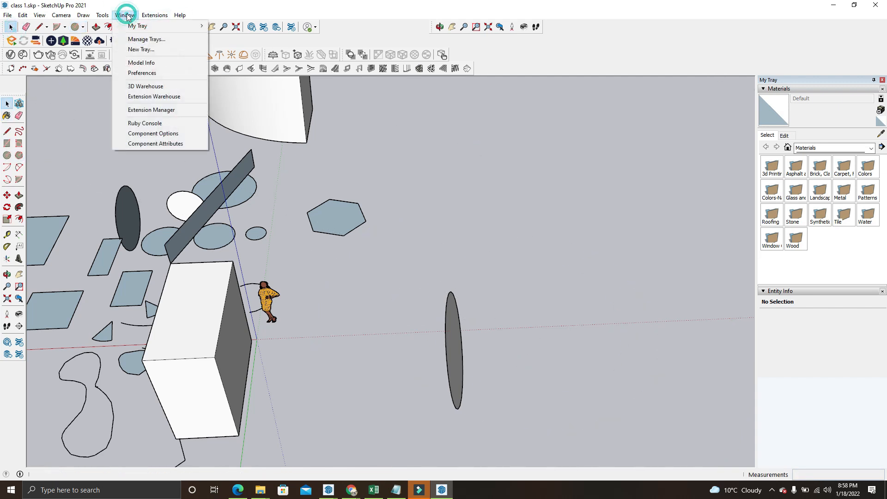
{"action": "left_click", "coordinate": [141, 63]}
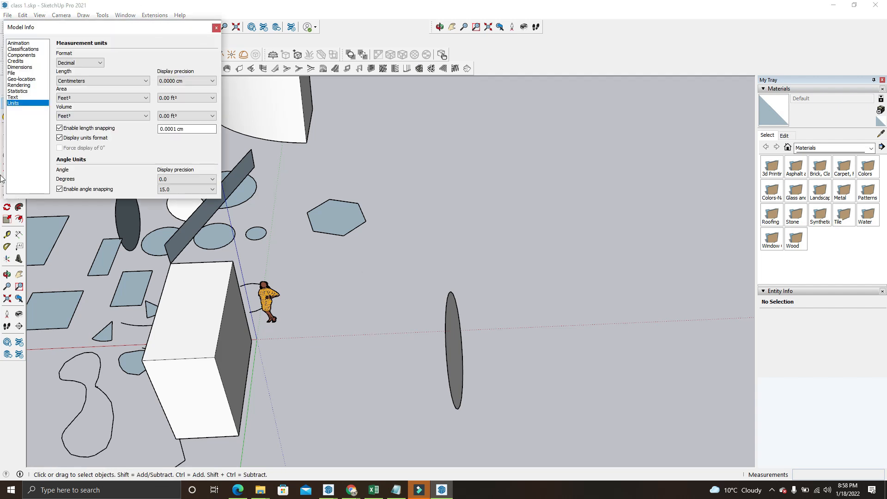
{"action": "left_click", "coordinate": [74, 65]}
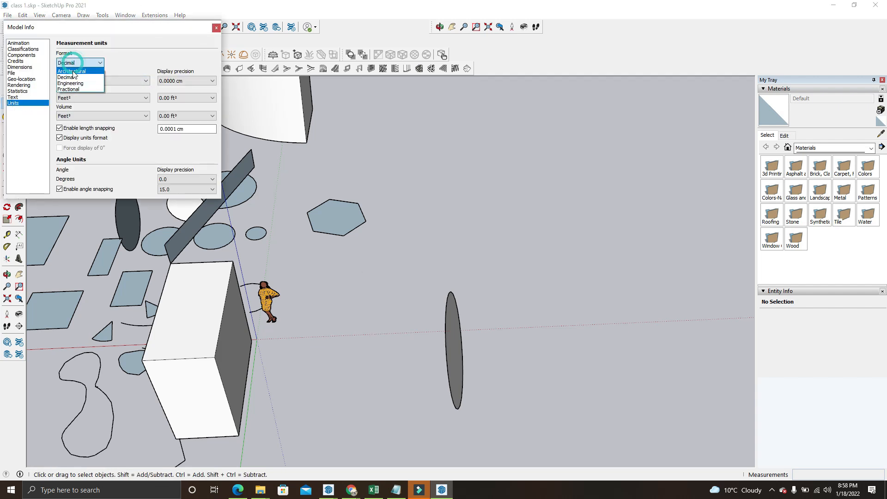
{"action": "left_click", "coordinate": [72, 71]}
{"action": "left_click", "coordinate": [216, 28]}
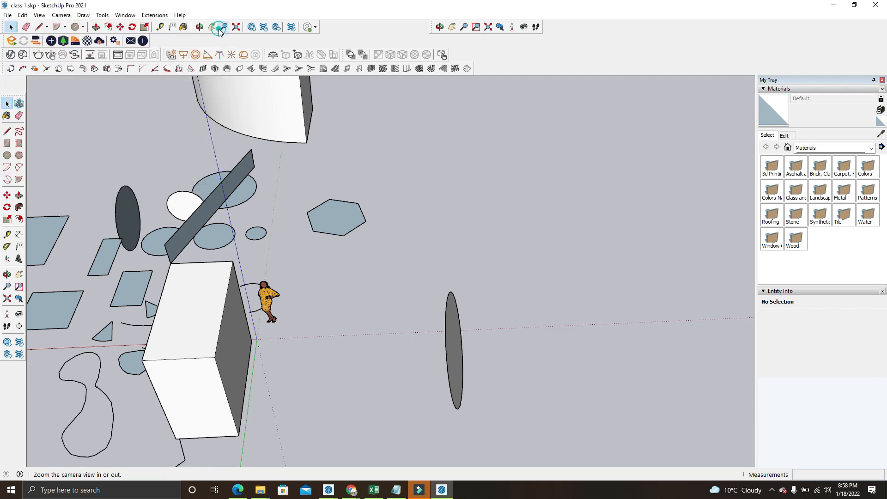
Start a trial circle on the ground beside the upright disc to check its radius units, and cancel it
{"action": "left_click", "coordinate": [75, 27]}
{"action": "left_click", "coordinate": [528, 321]}
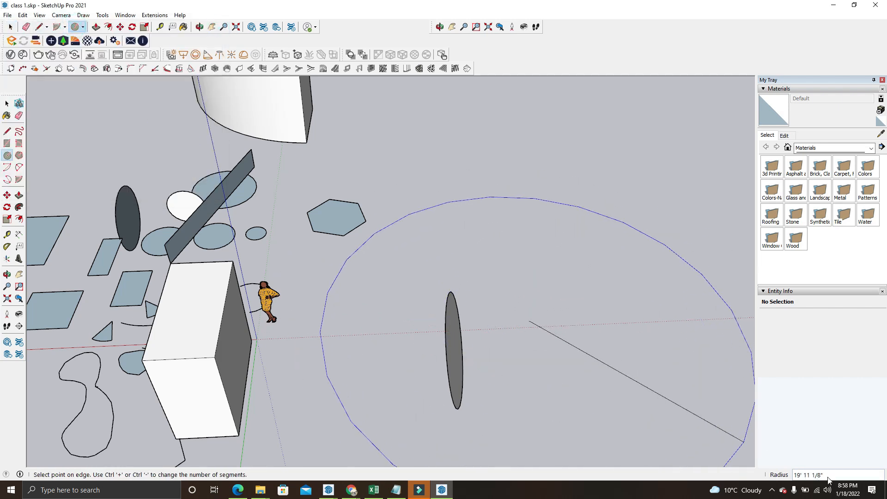
{"action": "left_click", "coordinate": [10, 27]}
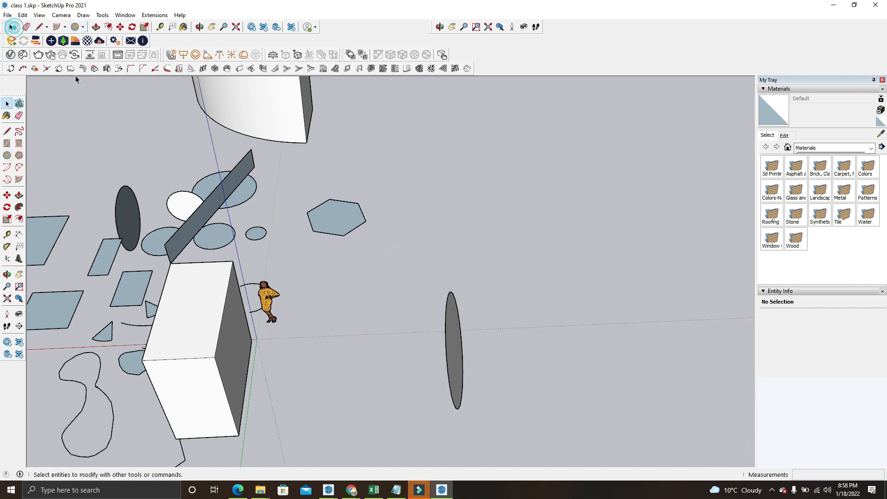
{"action": "left_click", "coordinate": [451, 156]}
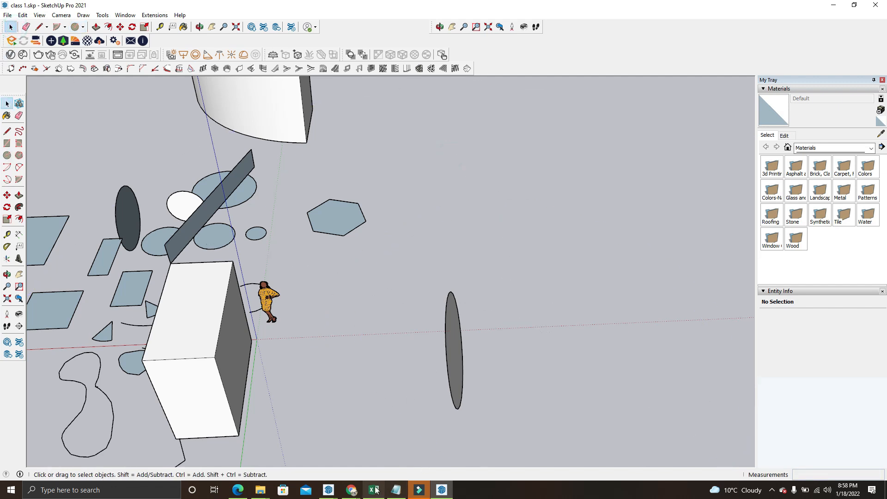
Switch to the Google Meet call to follow the participant speaking, and minimize the browser to return to the model
{"action": "mouse_move", "coordinate": [351, 490]}
{"action": "left_click", "coordinate": [331, 450]}
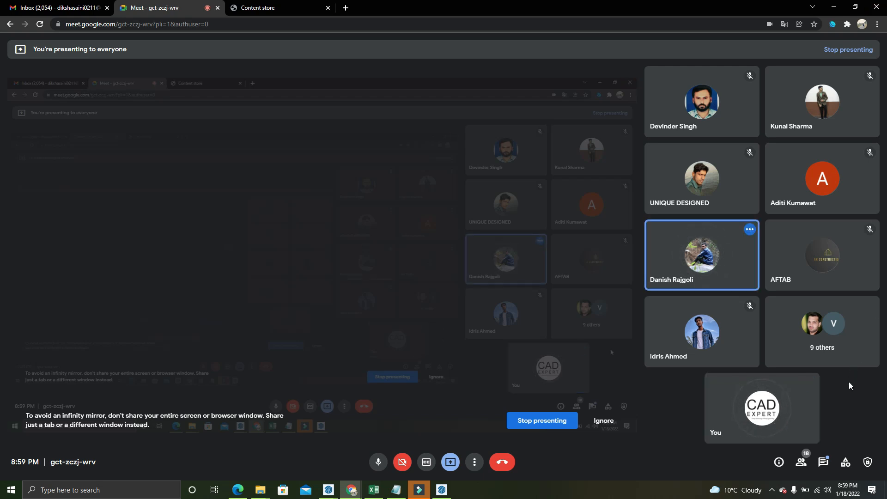
{"action": "left_click", "coordinate": [833, 6]}
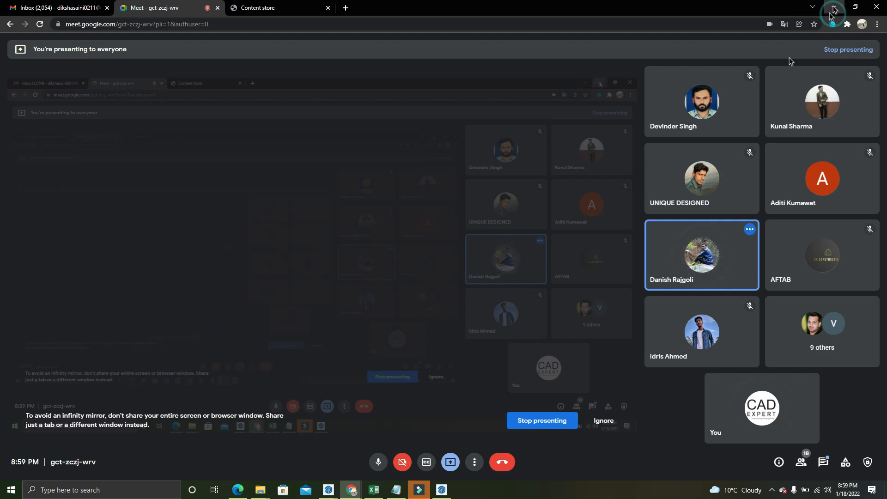
Select the box group and the face of a small upright circle in turn to inspect them, and clear the selection
{"action": "mouse_move", "coordinate": [305, 261]}
{"action": "middle_mouse_down"}
{"action": "mouse_move", "coordinate": [452, 291]}
{"action": "mouse_move", "coordinate": [475, 279]}
{"action": "mouse_move", "coordinate": [463, 297]}
{"action": "middle_mouse_up"}
{"action": "scroll", "coordinate": [430, 279], "scroll_direction": "up", "scroll_amount": 3}
{"action": "left_click", "coordinate": [424, 274]}
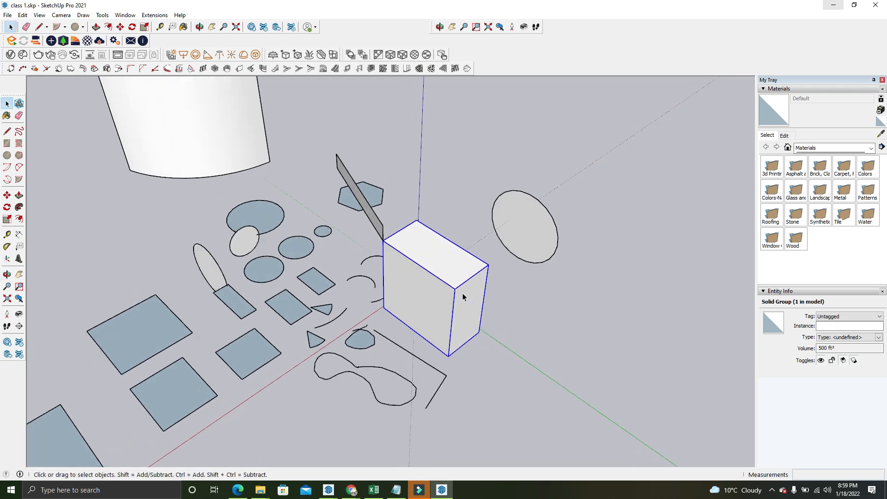
{"action": "scroll", "coordinate": [463, 297], "scroll_direction": "down", "scroll_amount": 4}
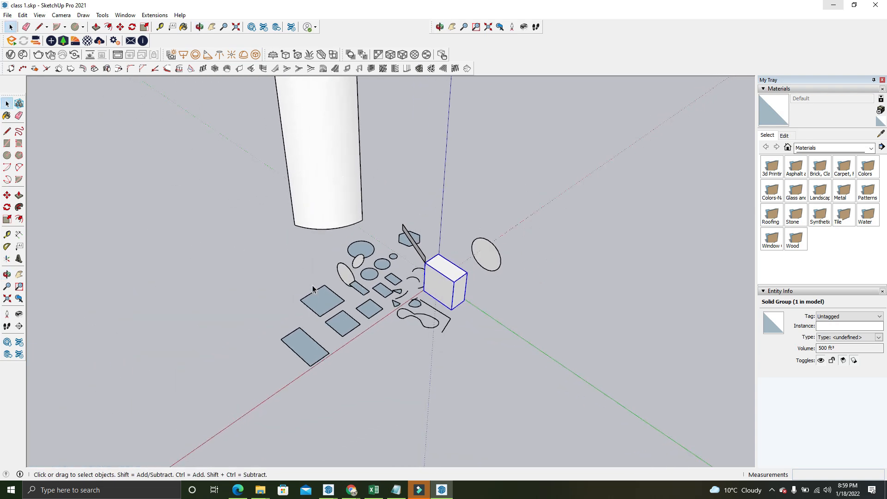
{"action": "scroll", "coordinate": [312, 289], "scroll_direction": "up", "scroll_amount": 2}
{"action": "left_click", "coordinate": [367, 256]}
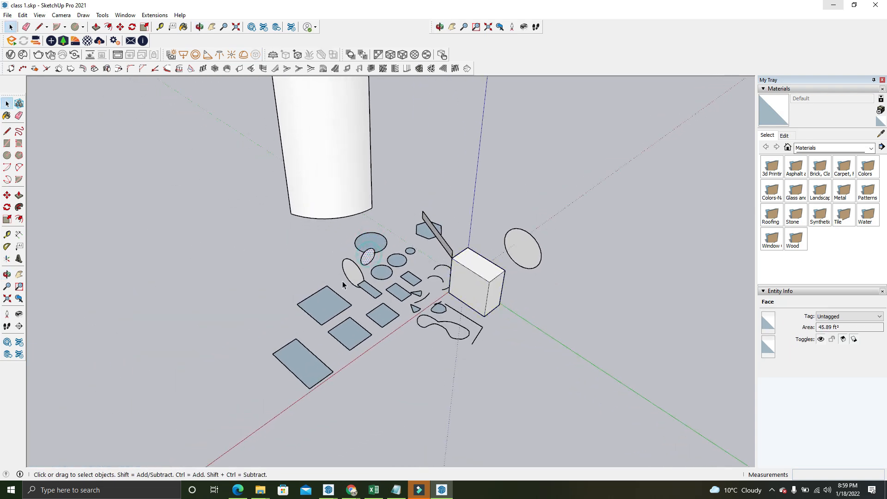
{"action": "left_click", "coordinate": [244, 224]}
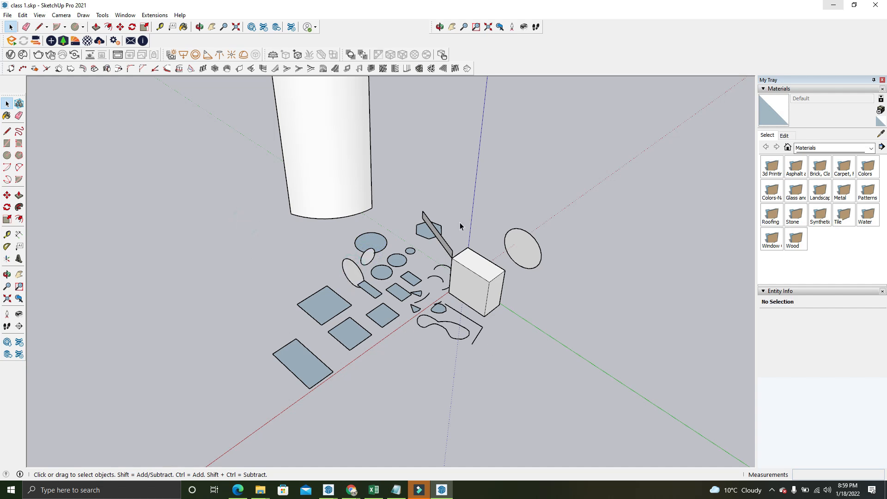
Select the box group and invert the selection to everything else, twice, clearing the selection each time
{"action": "right_click", "coordinate": [485, 275]}
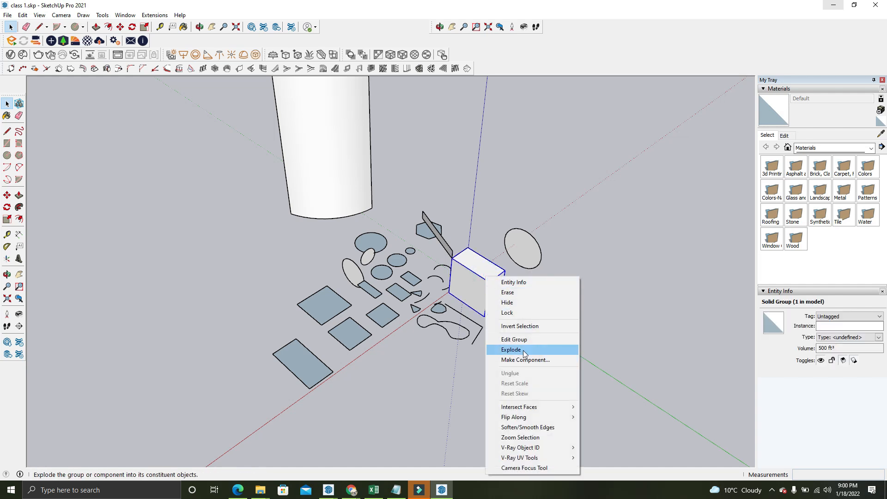
{"action": "left_click", "coordinate": [520, 327]}
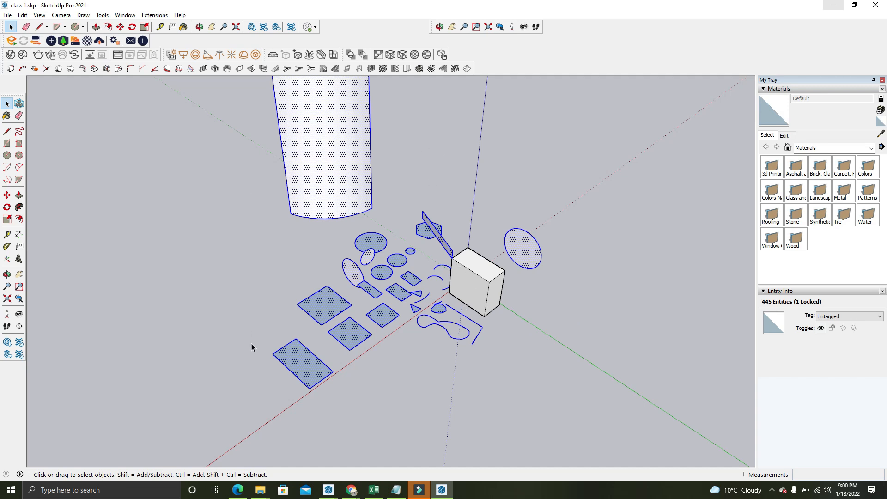
{"action": "left_click", "coordinate": [608, 146]}
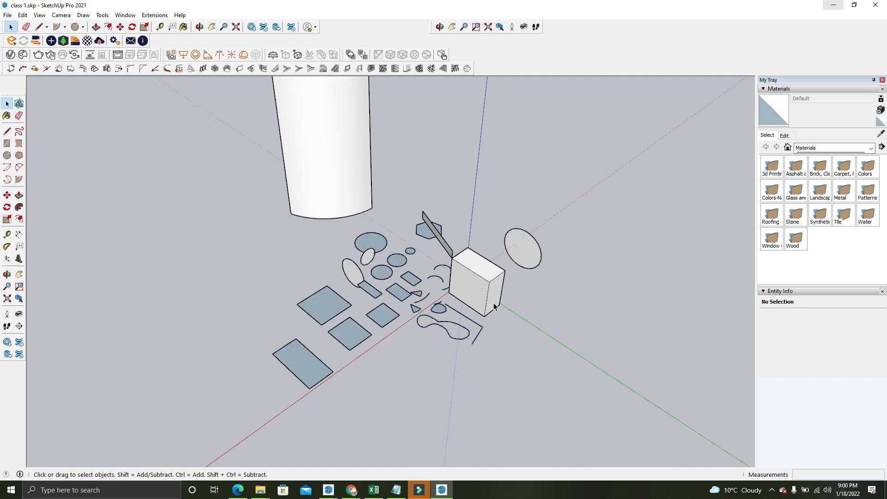
{"action": "left_click", "coordinate": [460, 293]}
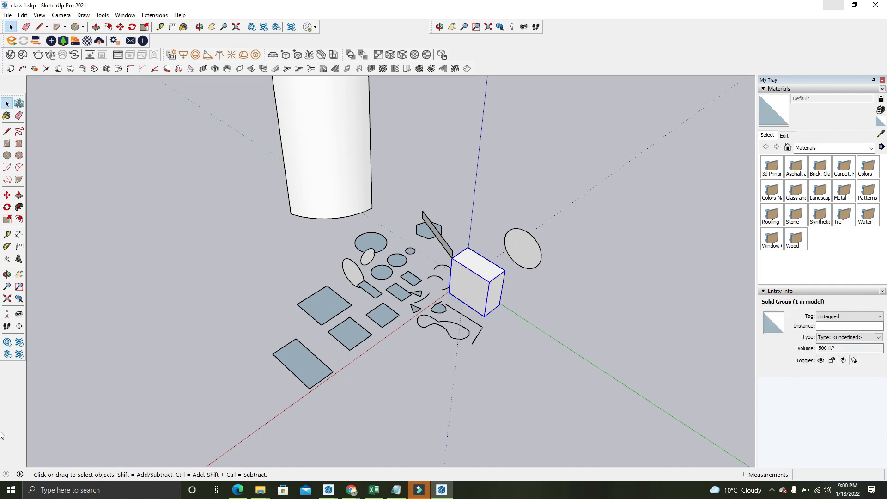
{"action": "key", "text": "ctrl+a"}
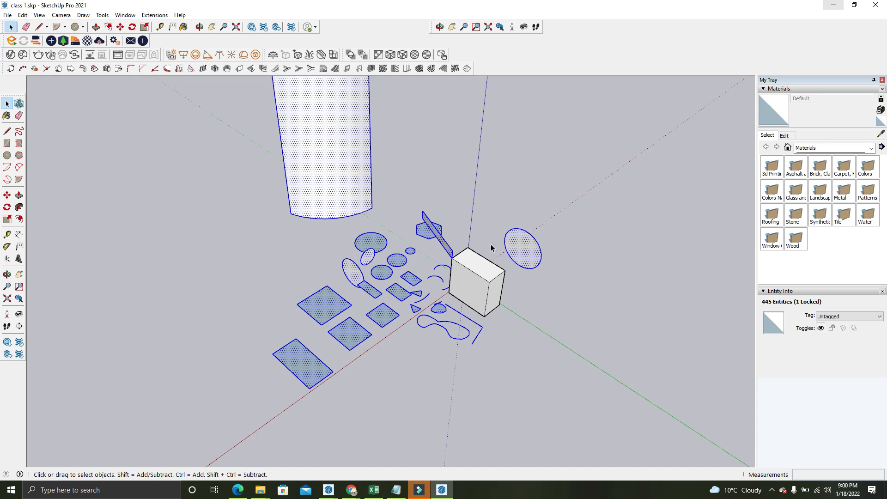
{"action": "left_click_drag", "start_coordinate": [599, 180], "coordinate": [669, 301]}
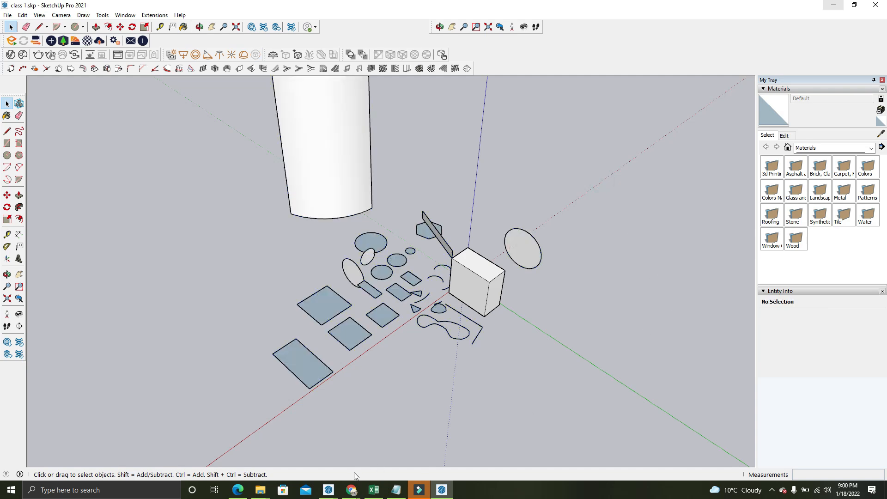
Check the Google Meet call again for the participant's question, and return to SketchUp
{"action": "left_click", "coordinate": [352, 489]}
{"action": "left_click", "coordinate": [334, 455]}
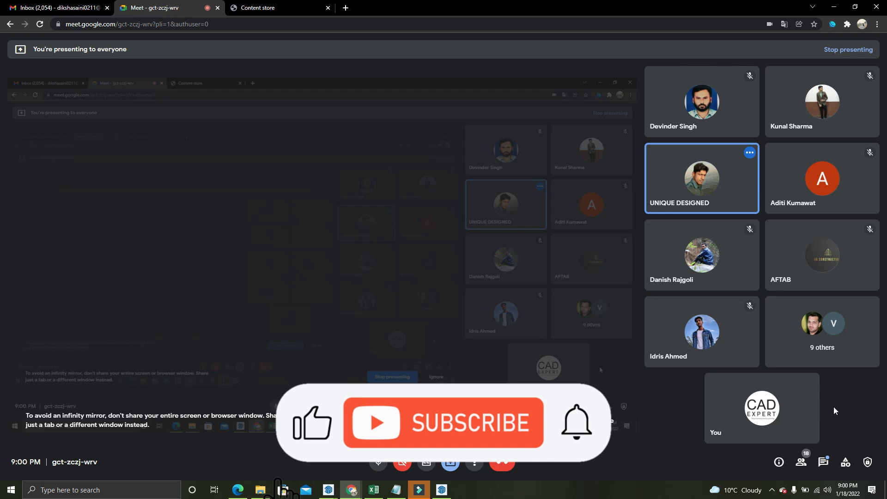
{"action": "left_click", "coordinate": [838, 8]}
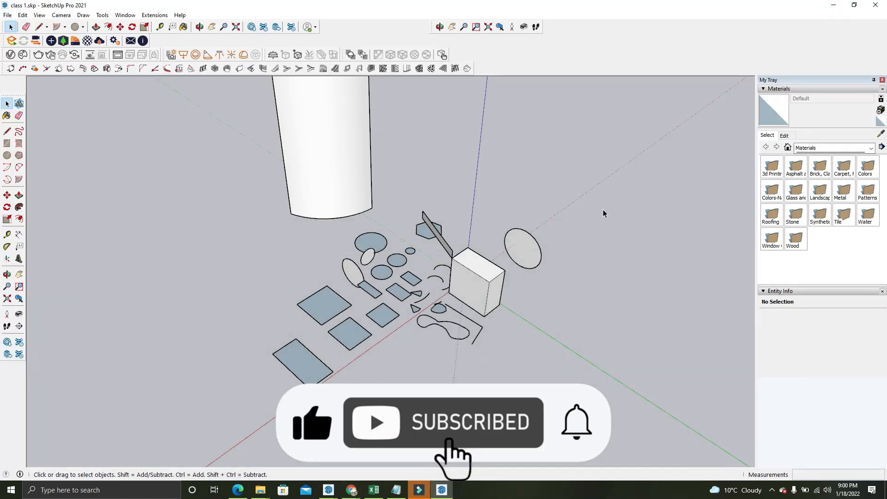
Review the commands available for the box group, dismiss them, and deselect the group
{"action": "scroll", "coordinate": [471, 282], "scroll_direction": "up", "scroll_amount": 3}
{"action": "right_click", "coordinate": [473, 282]}
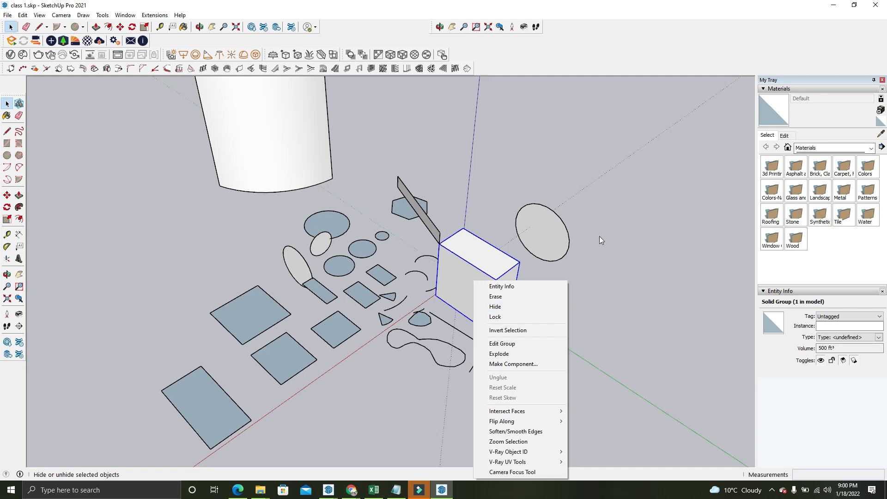
{"action": "left_click", "coordinate": [609, 248]}
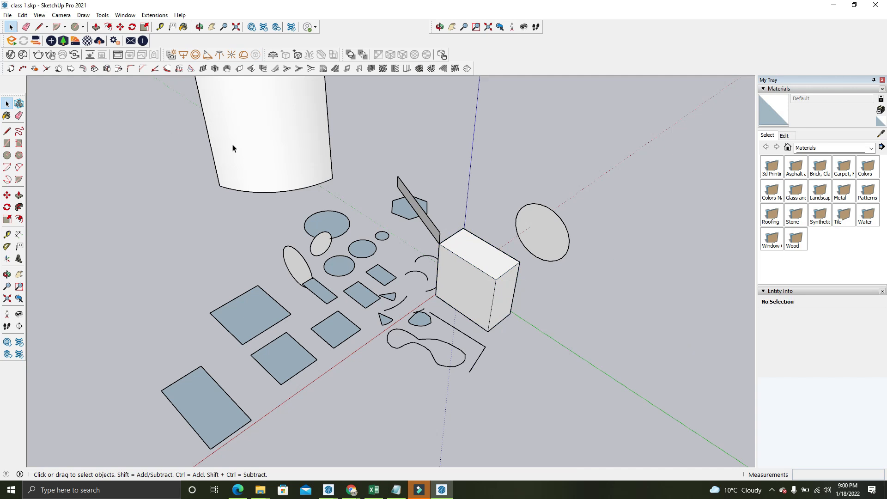
Draw a rectangle from corner to corner, about 10' 2" by 10' 10", across the green axis in front of the box
{"action": "scroll", "coordinate": [480, 274], "scroll_direction": "up", "scroll_amount": 1}
{"action": "middle_click_drag", "start_coordinate": [480, 274], "coordinate": [487, 275]}
{"action": "middle_click_drag", "start_coordinate": [471, 242], "coordinate": [488, 264]}
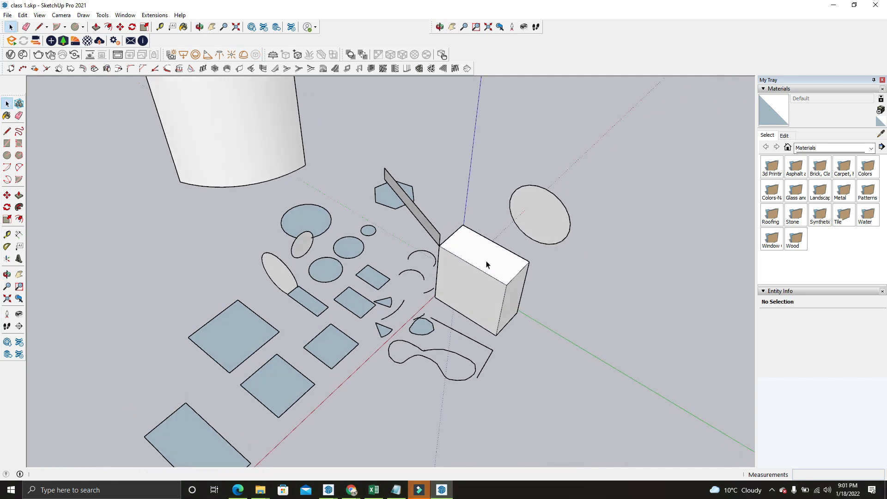
{"action": "left_click", "coordinate": [83, 27]}
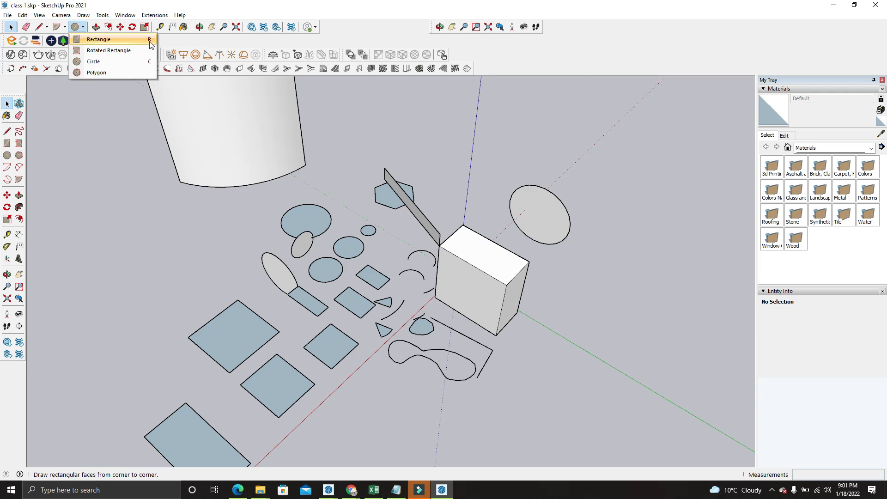
{"action": "left_click", "coordinate": [125, 44]}
{"action": "scroll", "coordinate": [148, 93], "scroll_direction": "down", "scroll_amount": 5}
{"action": "scroll", "coordinate": [377, 281], "scroll_direction": "up", "scroll_amount": 2}
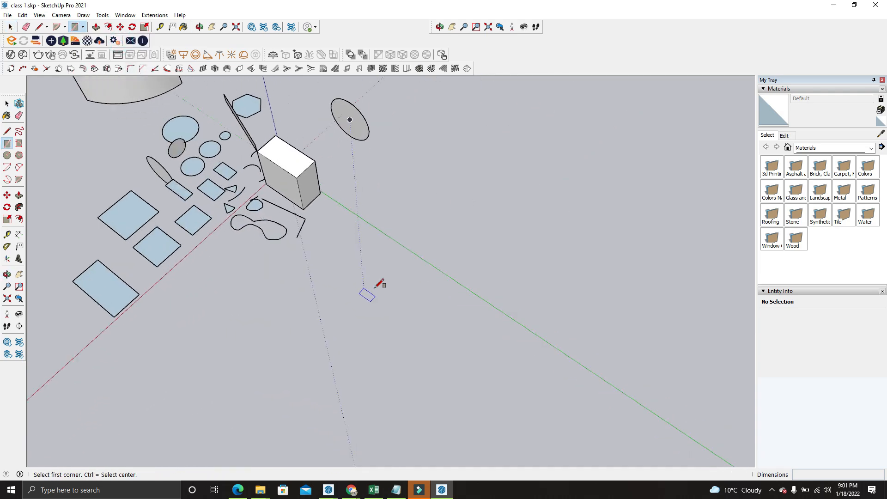
{"action": "scroll", "coordinate": [392, 251], "scroll_direction": "up", "scroll_amount": 4}
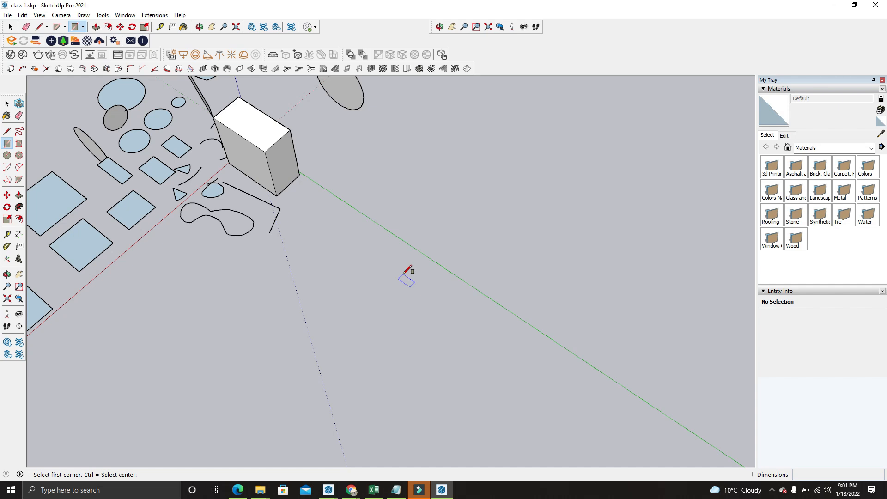
{"action": "left_click", "coordinate": [404, 273]}
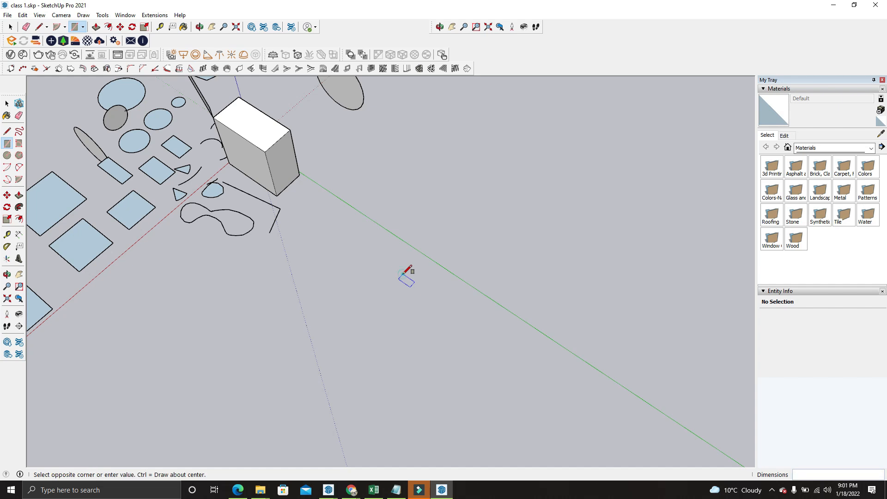
{"action": "left_click", "coordinate": [387, 189]}
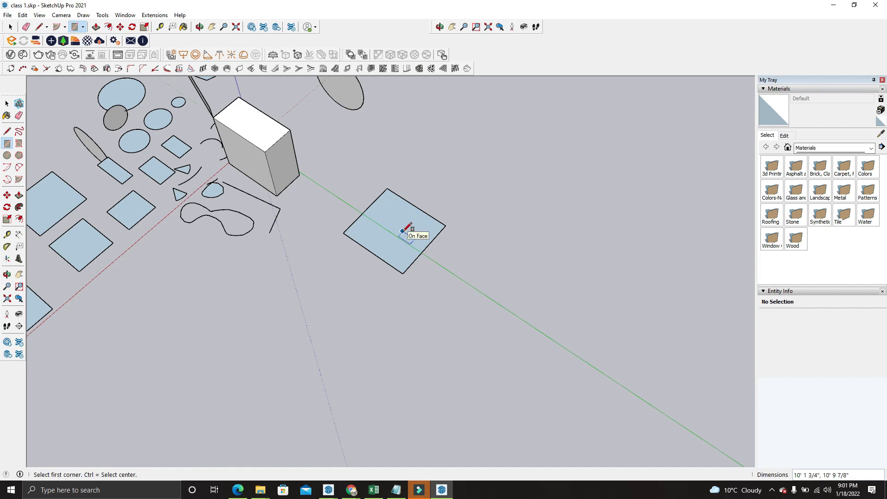
Draw a larger rectangle from its center, about 26' 7" by 18' 1", farther along the green axis, and restore corner-to-corner drawing
{"action": "key", "text": "ctrl"}
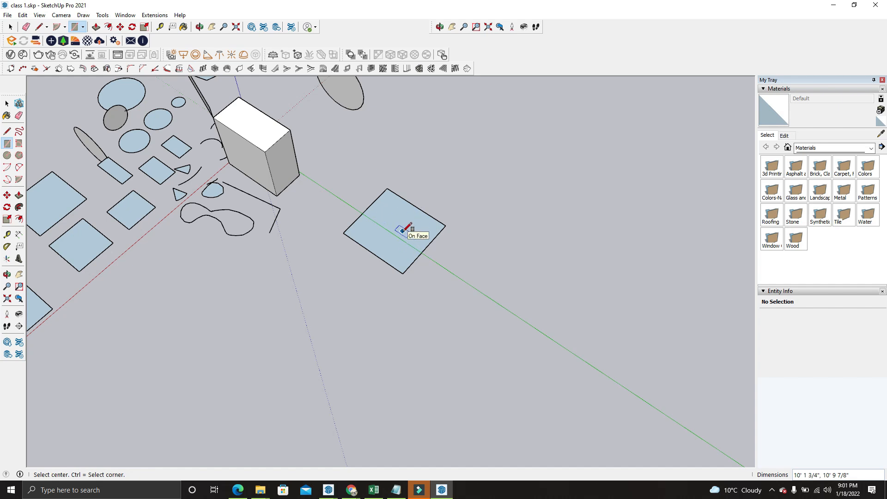
{"action": "left_click", "coordinate": [521, 346]}
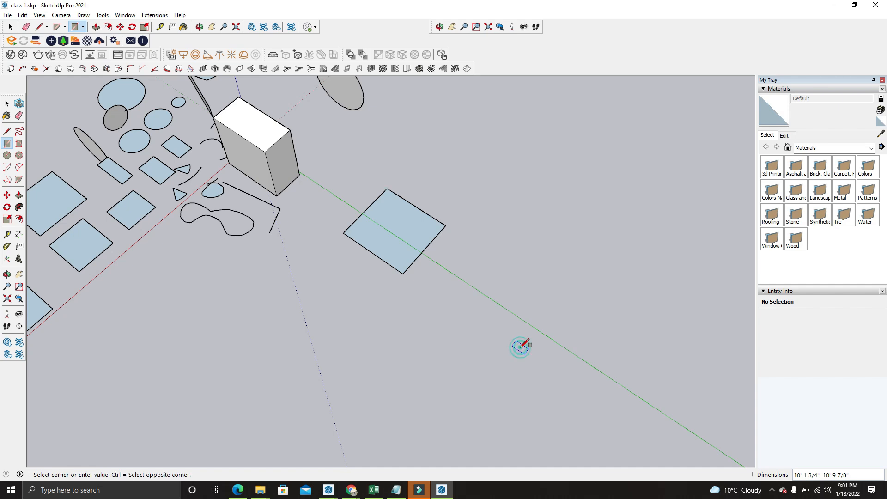
{"action": "left_click", "coordinate": [516, 242]}
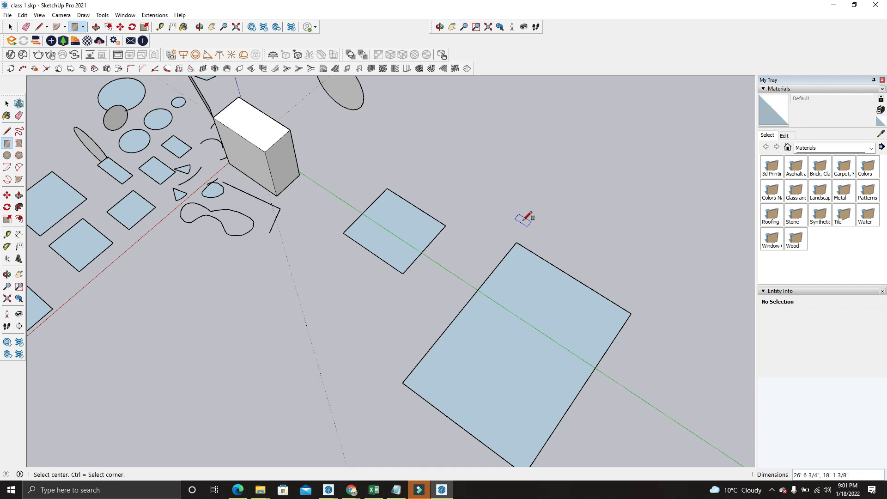
{"action": "key", "text": "ctrl"}
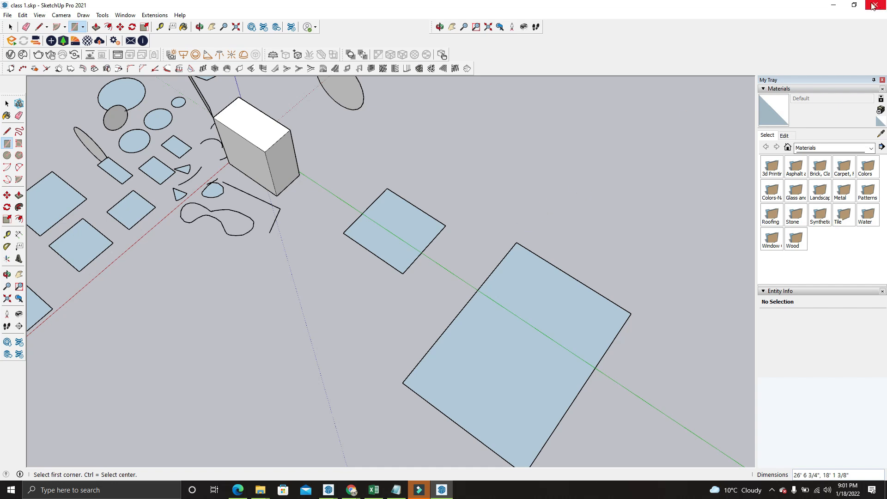
Minimize SketchUp and bring up the Google Meet call
{"action": "left_click", "coordinate": [833, 5]}
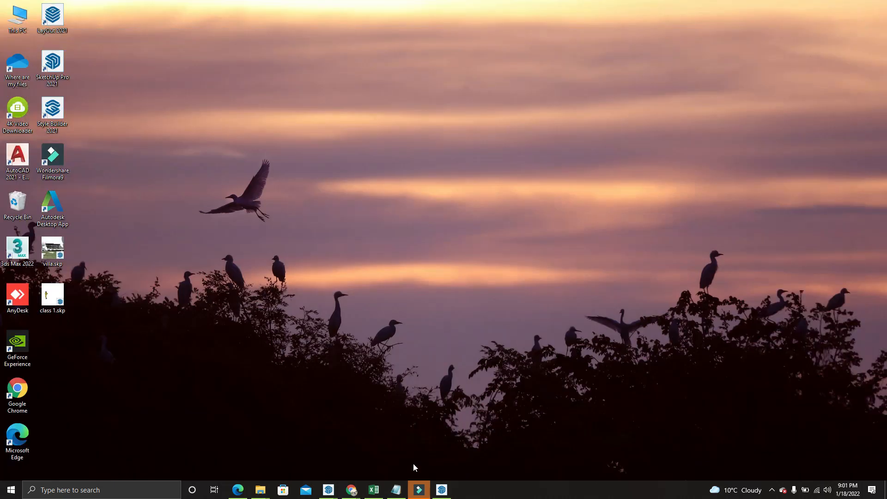
{"action": "mouse_move", "coordinate": [351, 490]}
{"action": "left_click", "coordinate": [320, 444]}
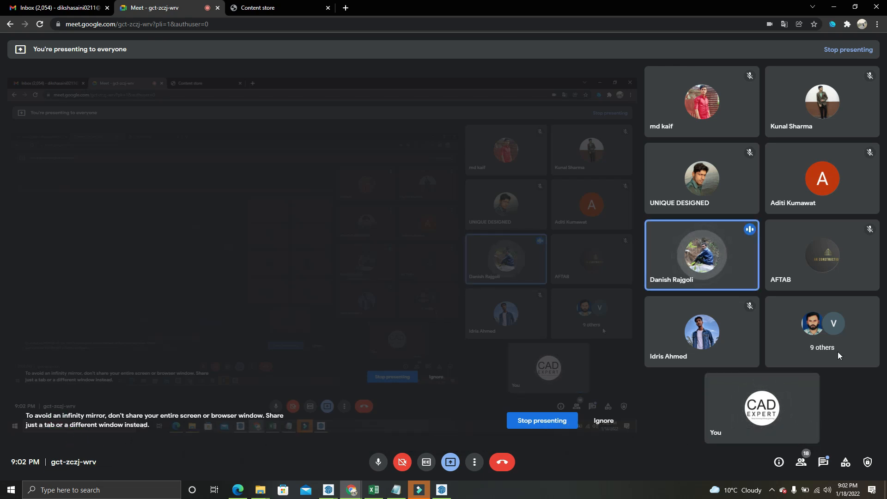
Open the content list of the Sketchup Pro Diploma Course with Enscape & V-Ray in the CAD Expert course store
{"action": "left_click", "coordinate": [289, 10]}
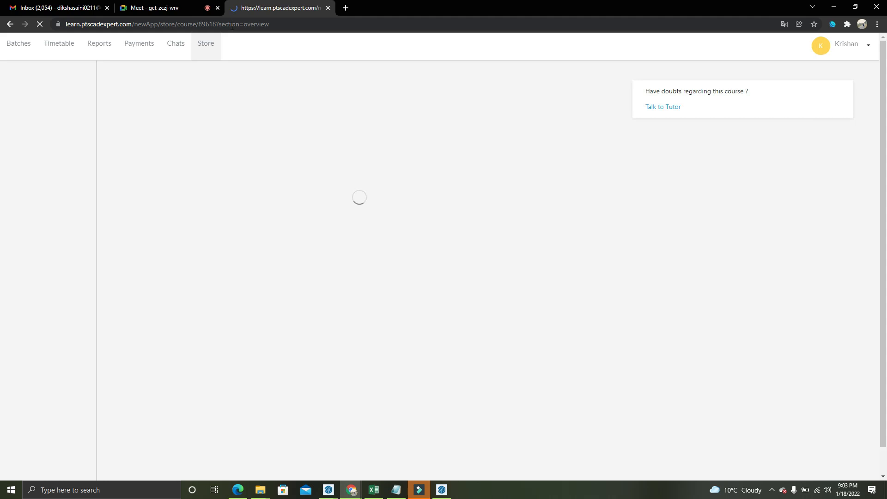
{"action": "scroll", "coordinate": [27, 79], "scroll_direction": "down", "scroll_amount": 2}
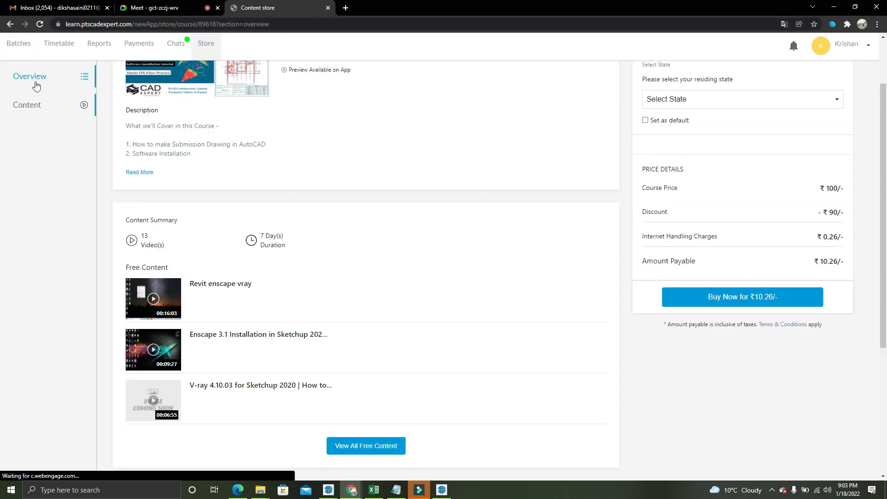
{"action": "left_click", "coordinate": [207, 43]}
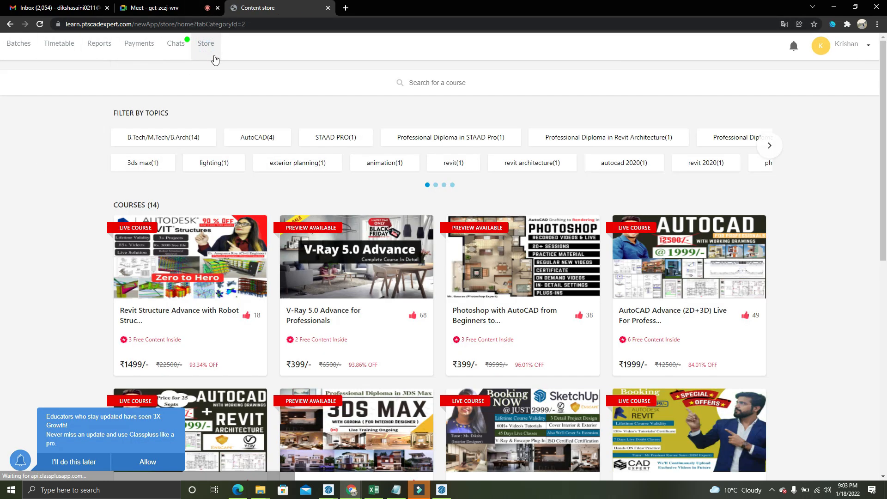
{"action": "scroll", "coordinate": [605, 260], "scroll_direction": "down", "scroll_amount": 3}
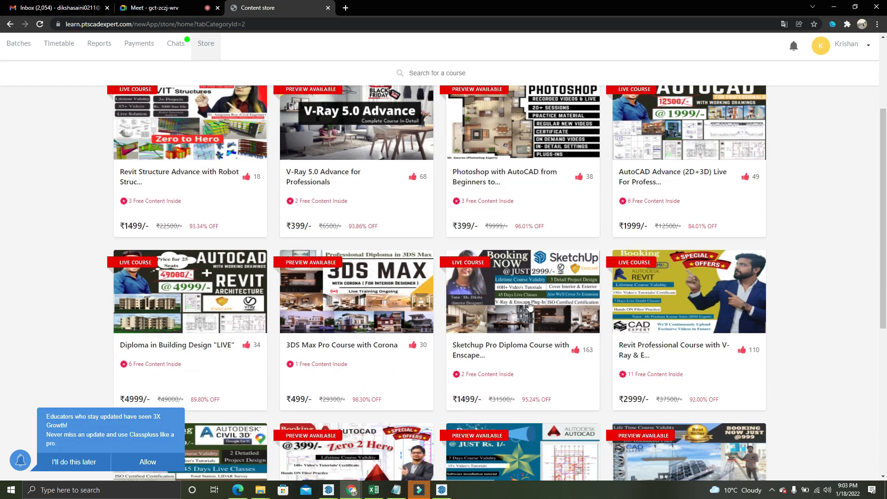
{"action": "left_click", "coordinate": [547, 290]}
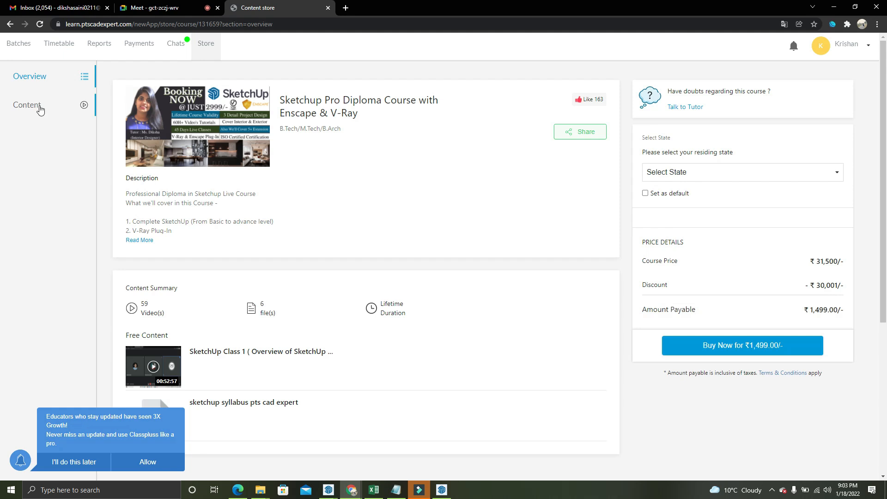
{"action": "left_click", "coordinate": [72, 110]}
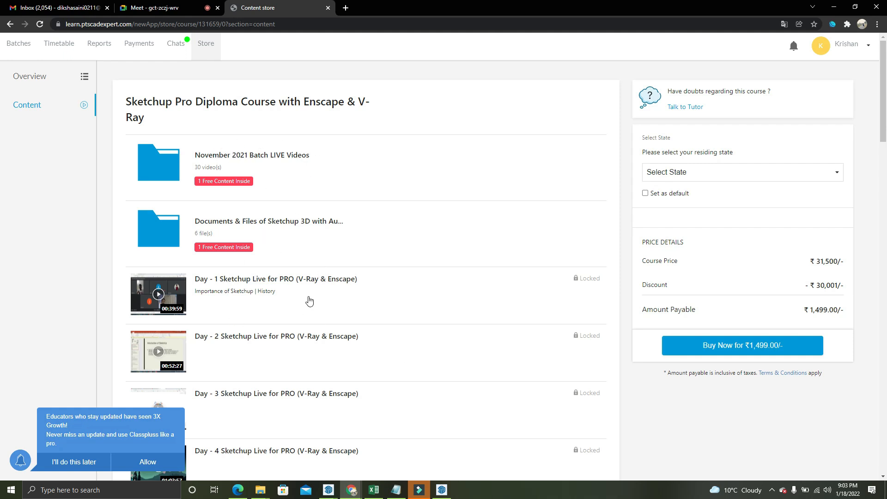
Look through the class videos in the November 2021 Batch LIVE Videos folder, go back to the course content, and return to the Meet call
{"action": "left_click", "coordinate": [300, 174]}
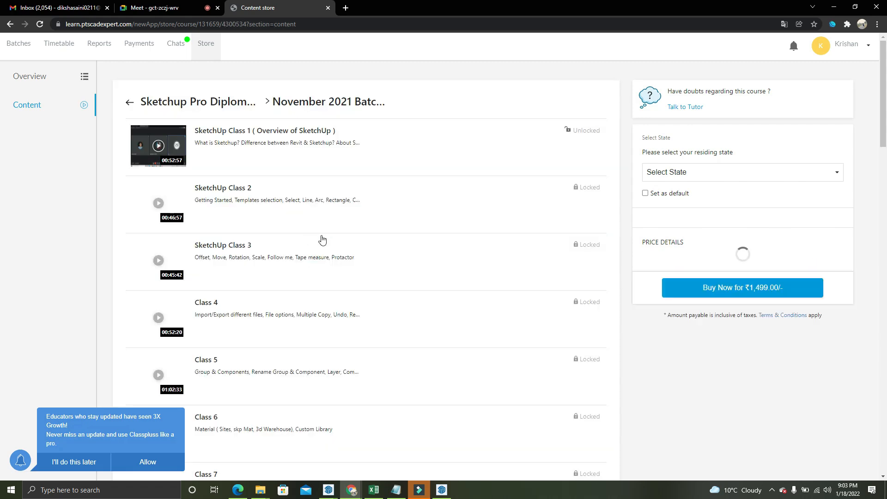
{"action": "scroll", "coordinate": [259, 162], "scroll_direction": "down", "scroll_amount": 1}
{"action": "scroll", "coordinate": [280, 245], "scroll_direction": "down", "scroll_amount": 20}
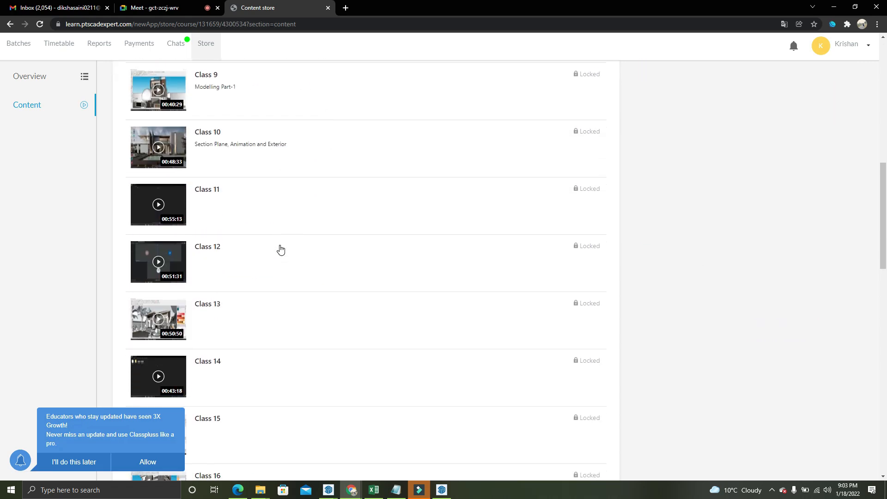
{"action": "scroll", "coordinate": [281, 251], "scroll_direction": "down", "scroll_amount": 2}
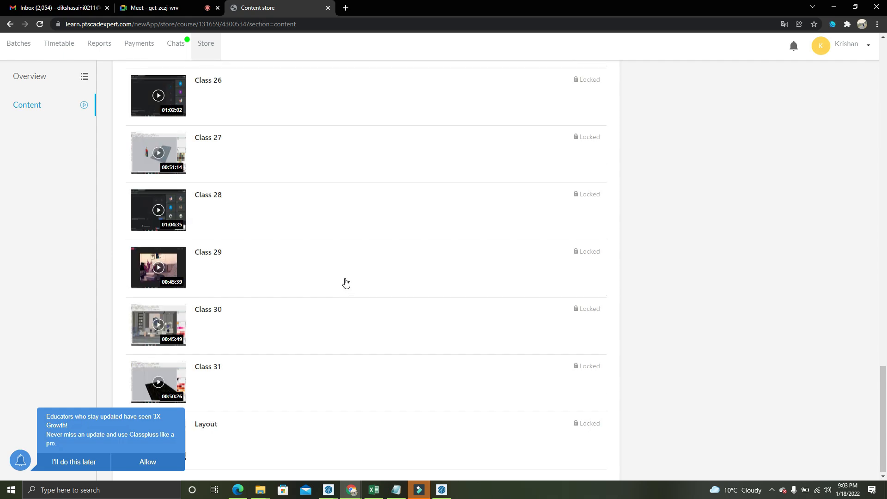
{"action": "scroll", "coordinate": [344, 281], "scroll_direction": "up", "scroll_amount": 18}
{"action": "scroll", "coordinate": [345, 283], "scroll_direction": "up", "scroll_amount": 12}
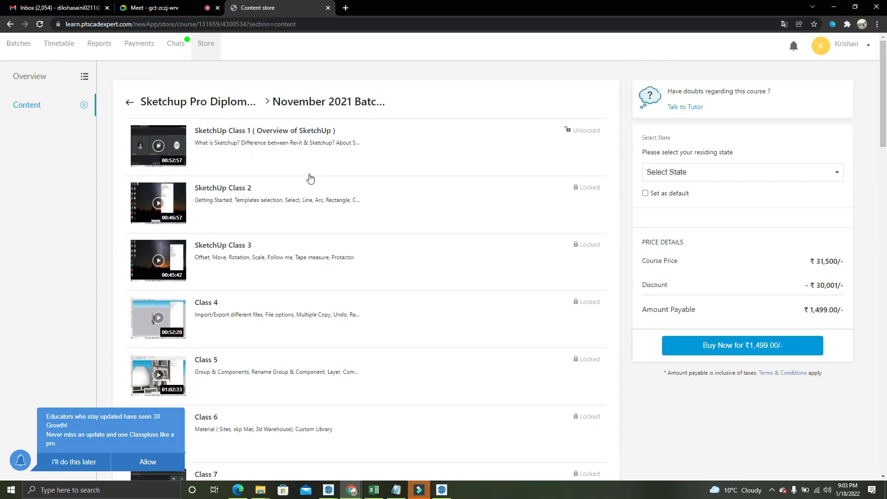
{"action": "left_click", "coordinate": [10, 24]}
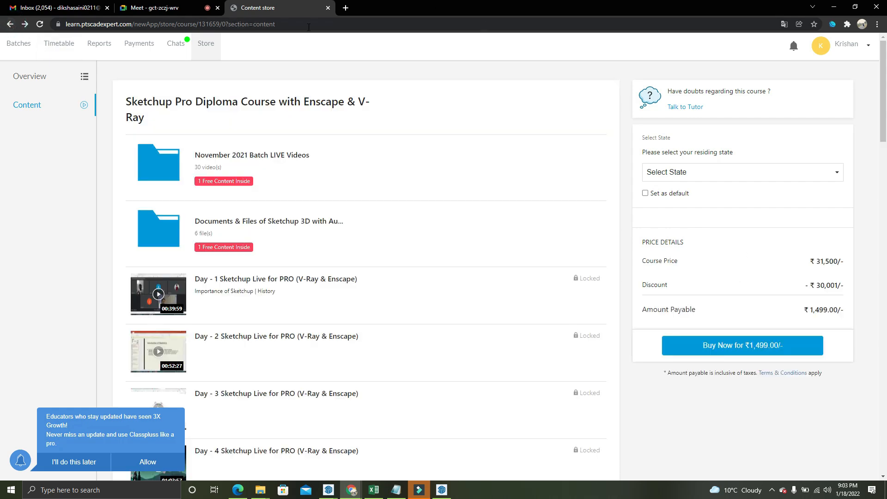
{"action": "left_click", "coordinate": [153, 8]}
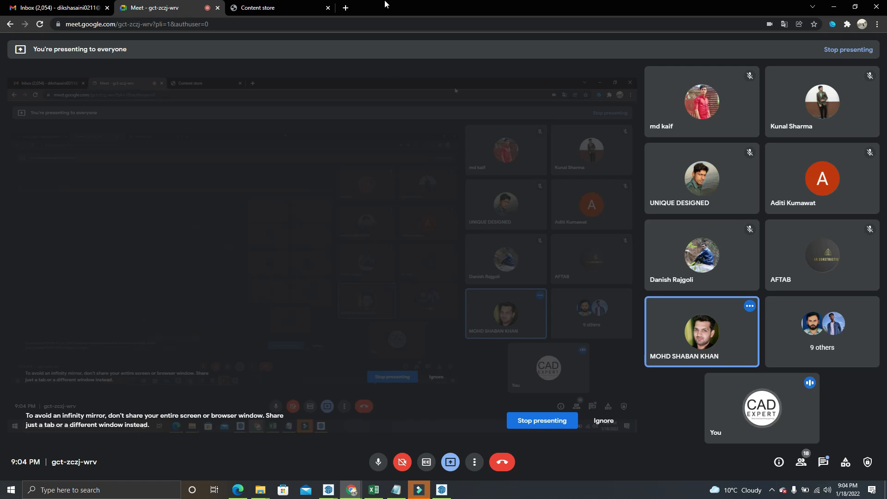
Return to the course store, browse the available courses, and open the Software Installation Guide
{"action": "left_click", "coordinate": [278, 8]}
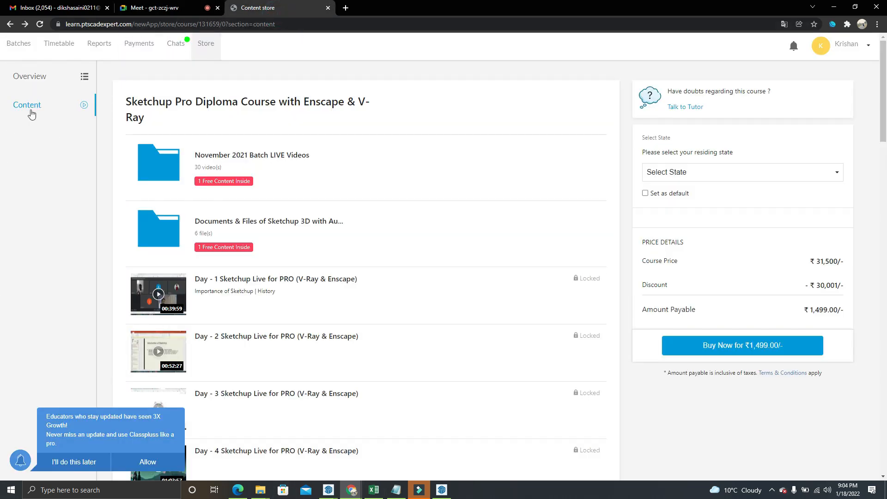
{"action": "left_click", "coordinate": [211, 52]}
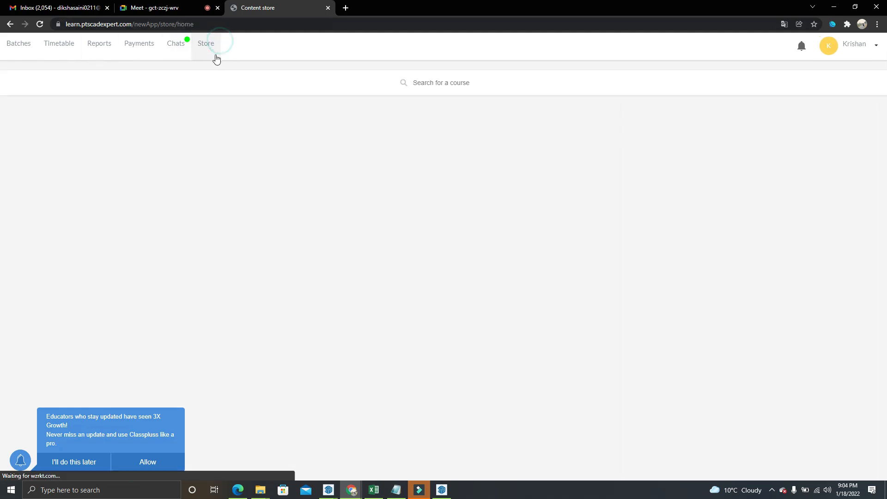
{"action": "scroll", "coordinate": [710, 300], "scroll_direction": "down", "scroll_amount": 8}
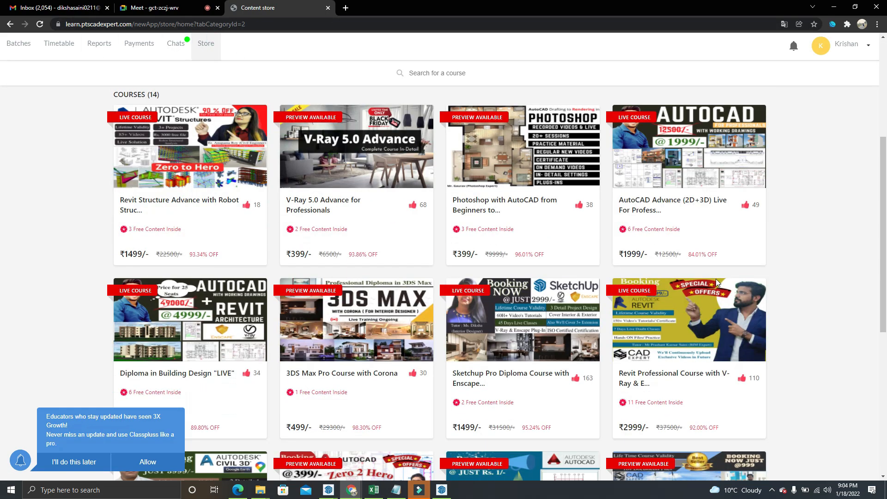
{"action": "scroll", "coordinate": [716, 283], "scroll_direction": "down", "scroll_amount": 3}
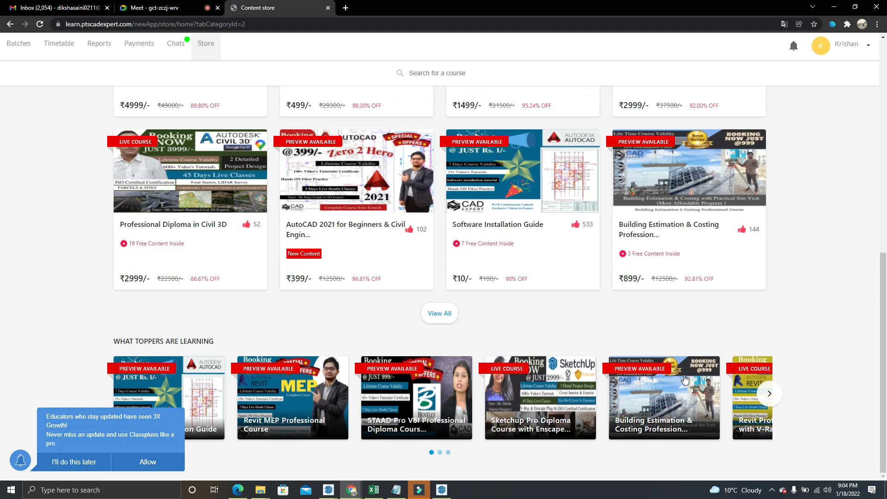
{"action": "scroll", "coordinate": [508, 311], "scroll_direction": "up", "scroll_amount": 2}
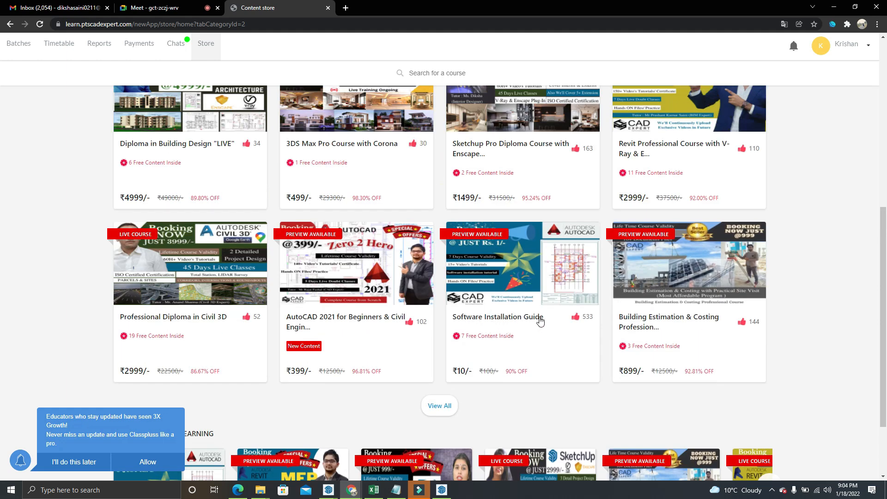
{"action": "left_click", "coordinate": [510, 316]}
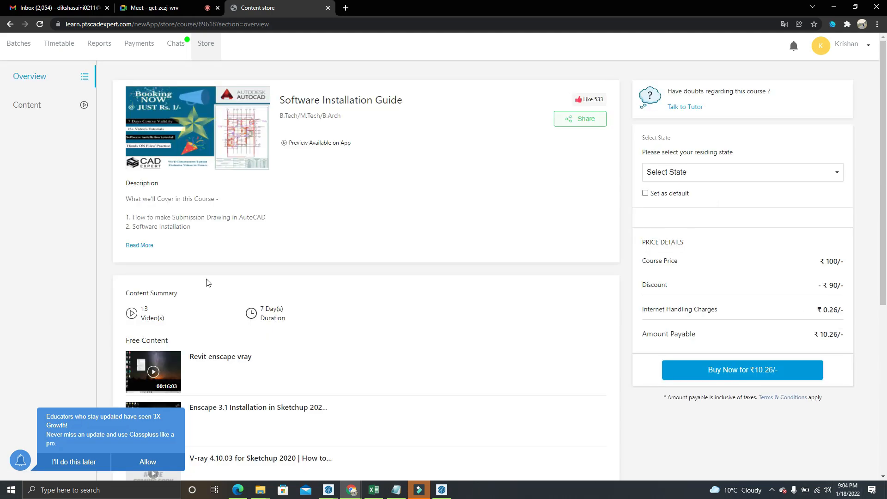
Show all free content of the Software Installation Guide, look through its installation videos, and return to the Meet call
{"action": "scroll", "coordinate": [206, 281], "scroll_direction": "down", "scroll_amount": 5}
{"action": "scroll", "coordinate": [351, 346], "scroll_direction": "up", "scroll_amount": 3}
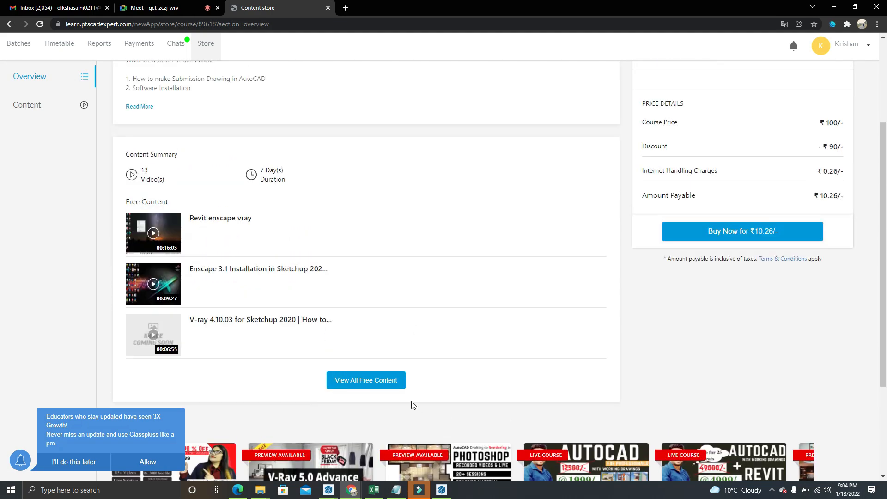
{"action": "left_click", "coordinate": [384, 380]}
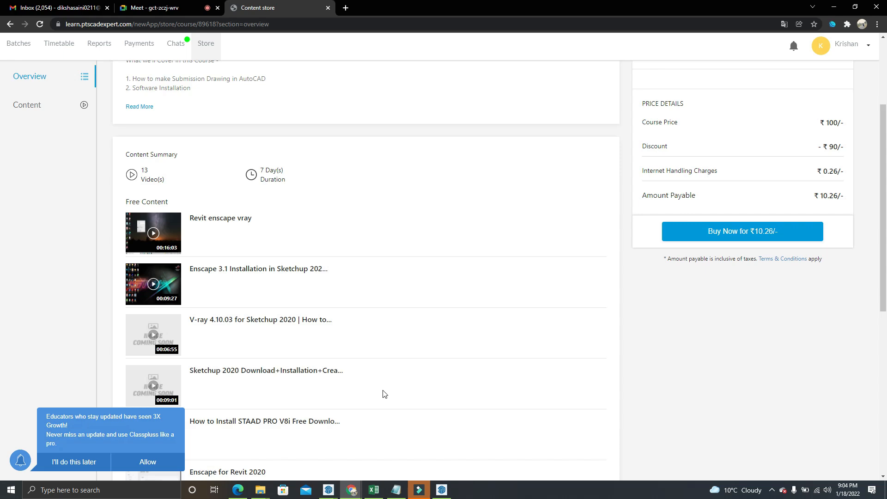
{"action": "scroll", "coordinate": [194, 283], "scroll_direction": "down", "scroll_amount": 3}
{"action": "scroll", "coordinate": [190, 131], "scroll_direction": "up", "scroll_amount": 1}
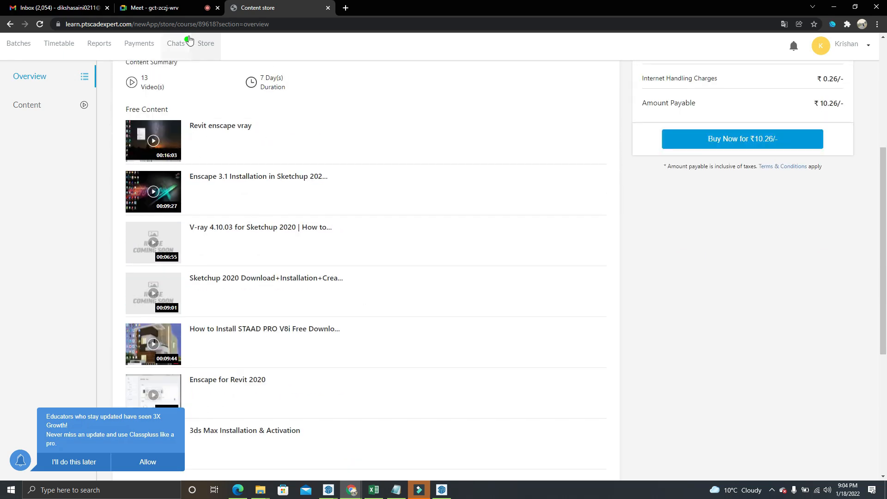
{"action": "left_click", "coordinate": [166, 8]}
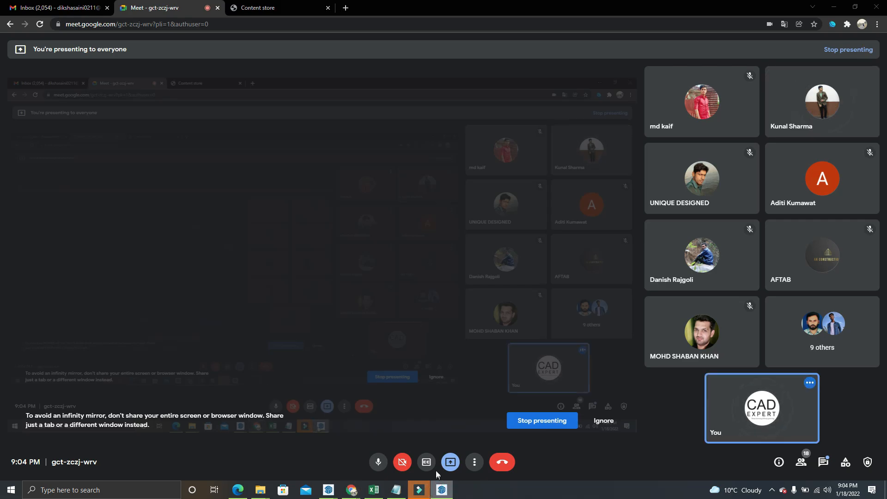
Switch to SketchUp, review the available toolbars without changing any, and activate the Select tool
{"action": "left_click", "coordinate": [439, 490]}
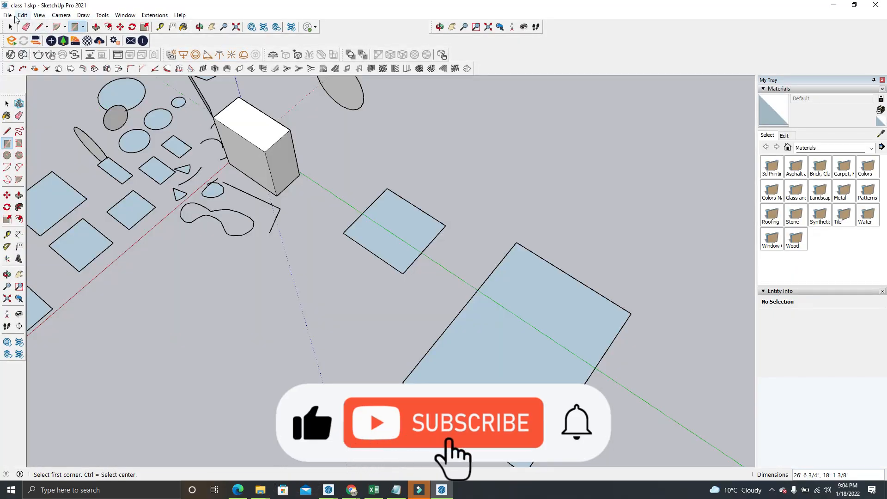
{"action": "left_click", "coordinate": [40, 15]}
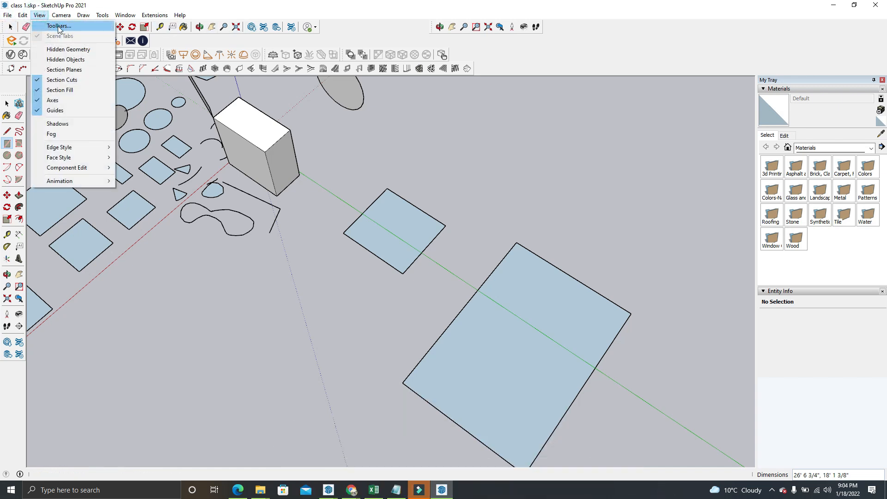
{"action": "left_click", "coordinate": [58, 26]}
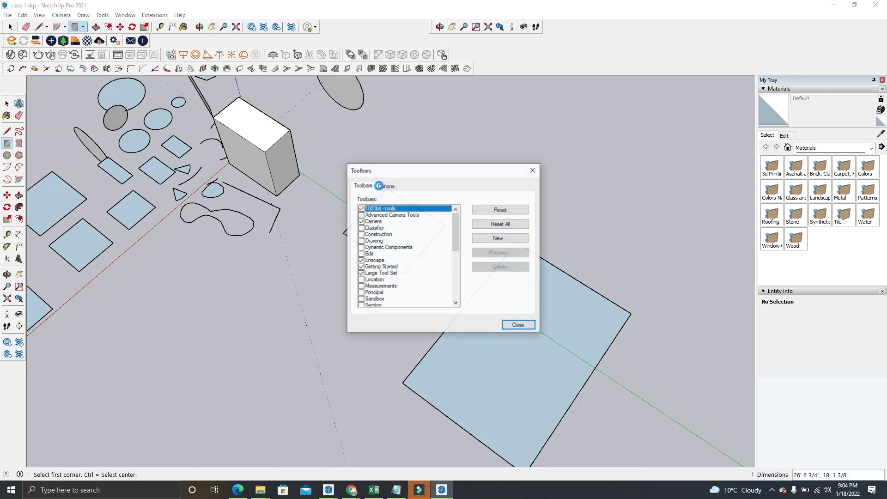
{"action": "left_click", "coordinate": [535, 170]}
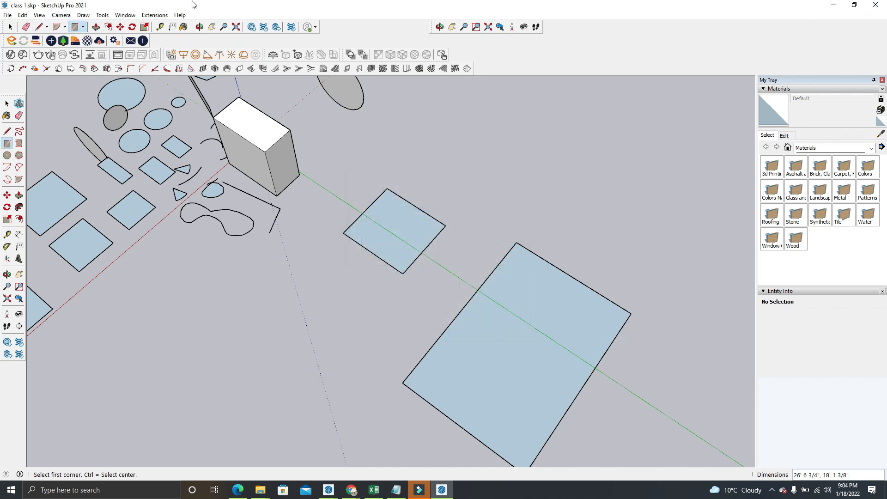
{"action": "right_click", "coordinate": [598, 47]}
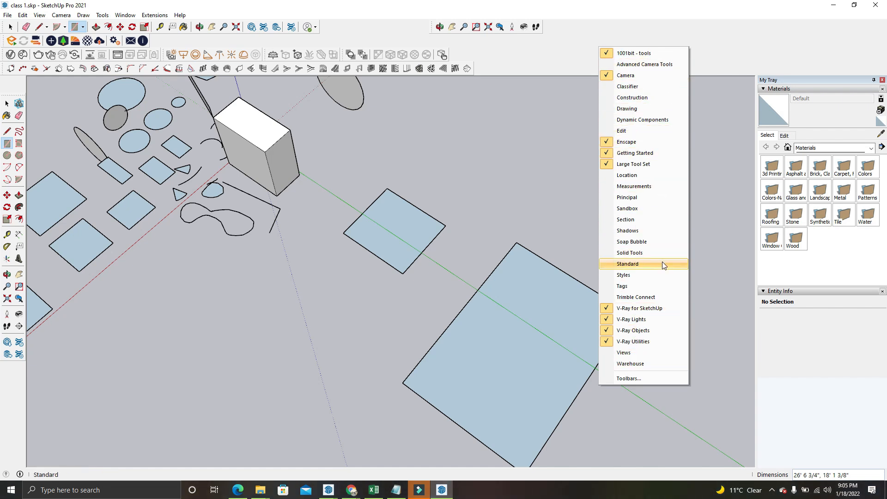
{"action": "left_click", "coordinate": [10, 27]}
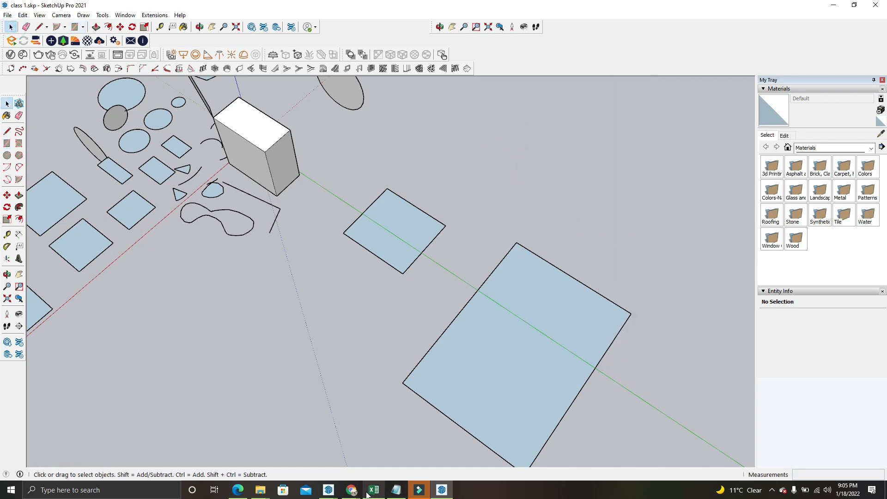
Check the participants in the Google Meet call and minimize the browser to return to SketchUp
{"action": "mouse_move", "coordinate": [351, 490]}
{"action": "left_click", "coordinate": [345, 431]}
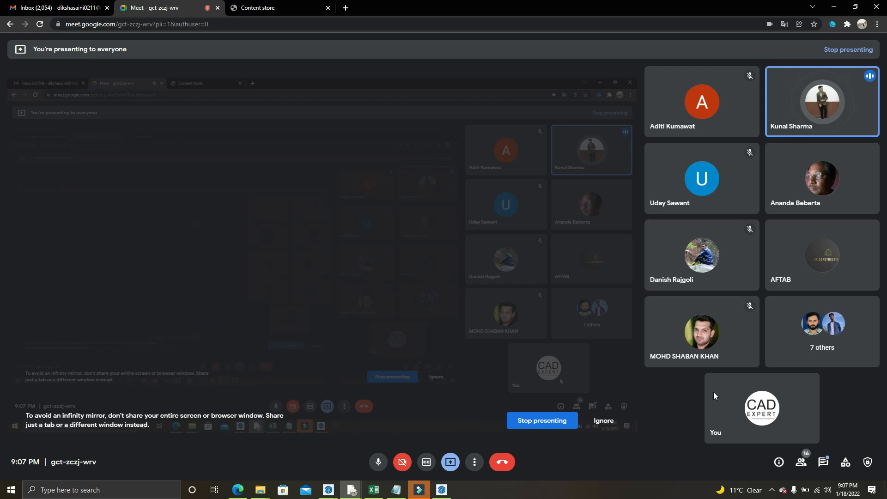
{"action": "mouse_move", "coordinate": [713, 392]}
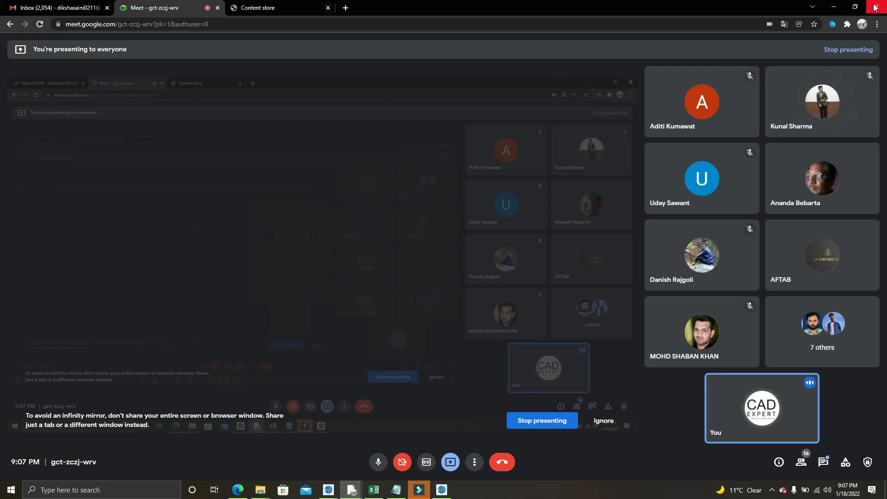
{"action": "left_click", "coordinate": [840, 5]}
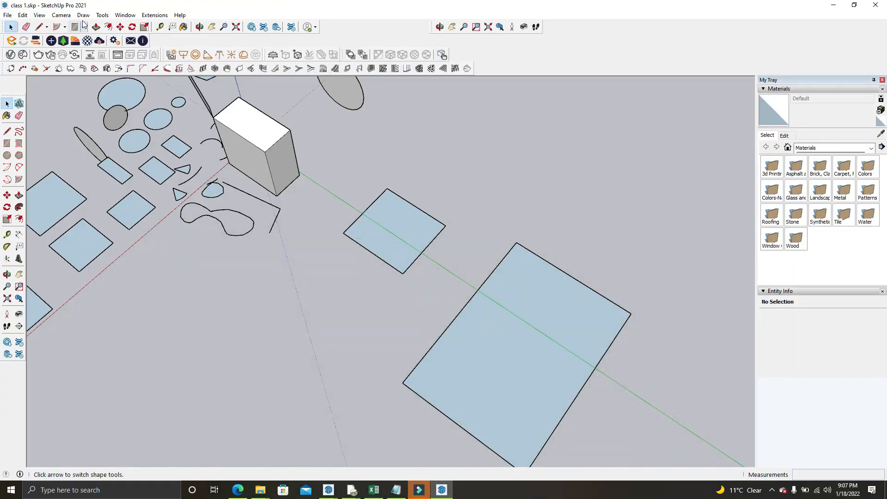
Hide the V-Ray for SketchUp, V-Ray Lights, V-Ray Objects and V-Ray Utilities toolbars
{"action": "left_click", "coordinate": [39, 15]}
{"action": "left_click", "coordinate": [48, 24]}
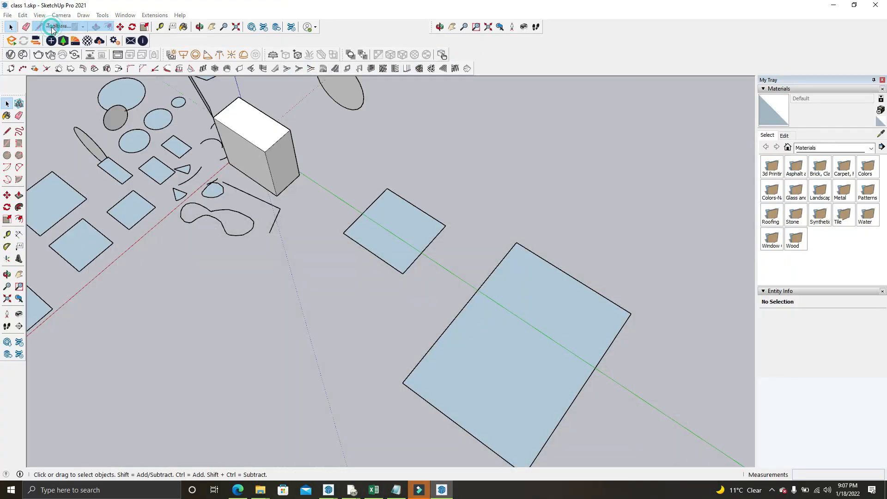
{"action": "scroll", "coordinate": [372, 304], "scroll_direction": "down", "scroll_amount": 5}
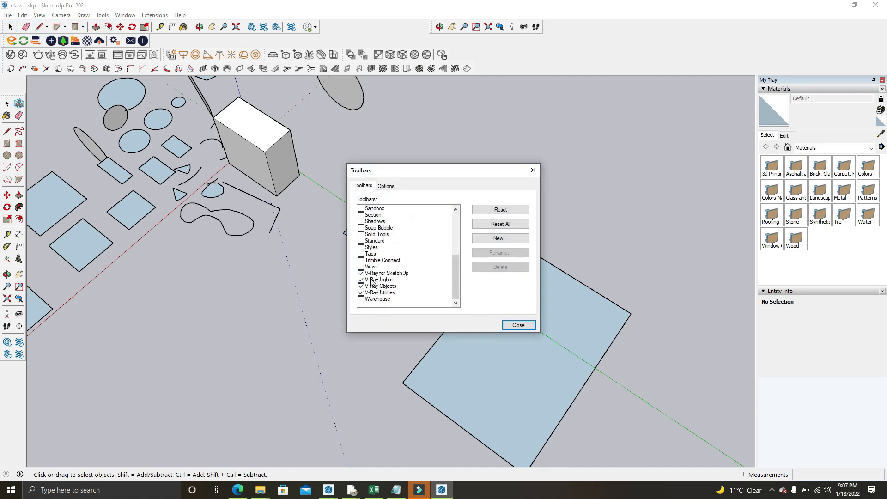
{"action": "left_click", "coordinate": [361, 273]}
{"action": "left_click", "coordinate": [361, 280]}
{"action": "left_click", "coordinate": [361, 286]}
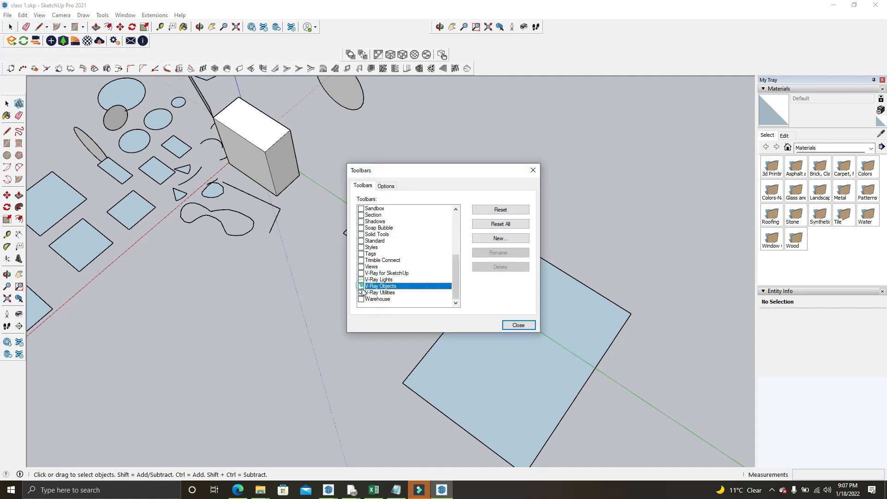
{"action": "left_click", "coordinate": [361, 292]}
Hide the 1001bit - tools and Enscape toolbars, finish the toolbar setup, and set My Tray to auto-hide
{"action": "scroll", "coordinate": [395, 220], "scroll_direction": "up", "scroll_amount": 5}
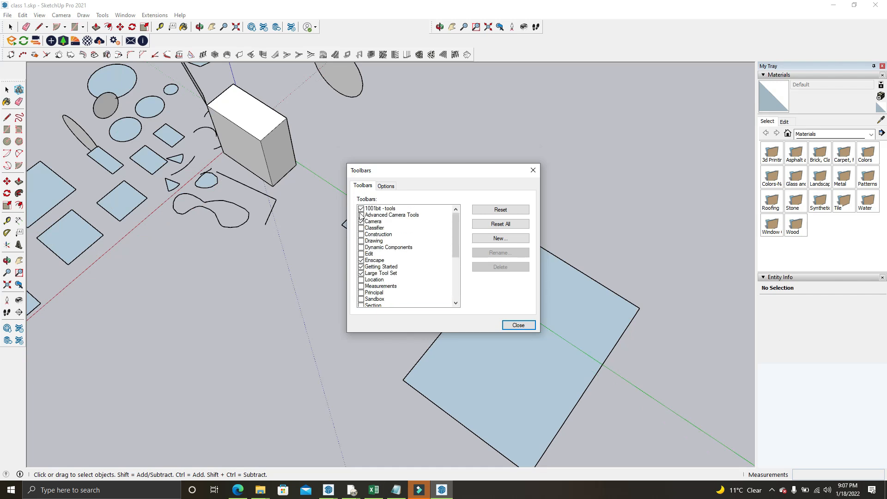
{"action": "left_click", "coordinate": [361, 208]}
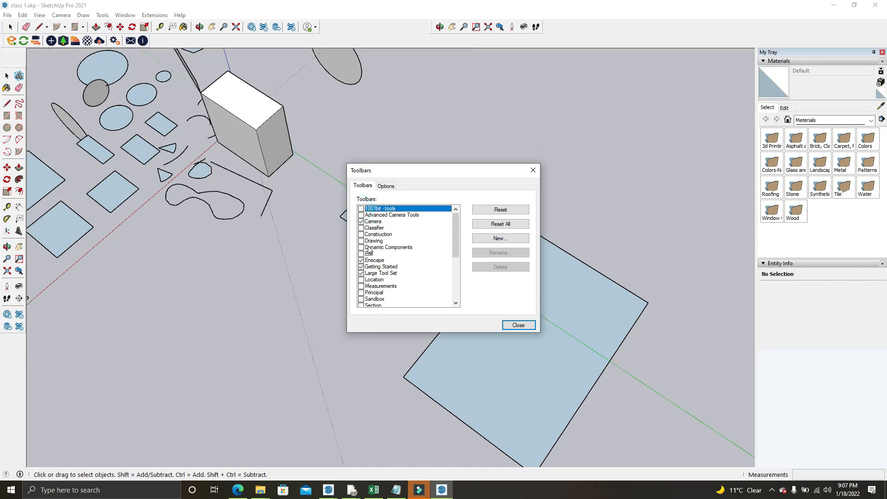
{"action": "left_click", "coordinate": [362, 267]}
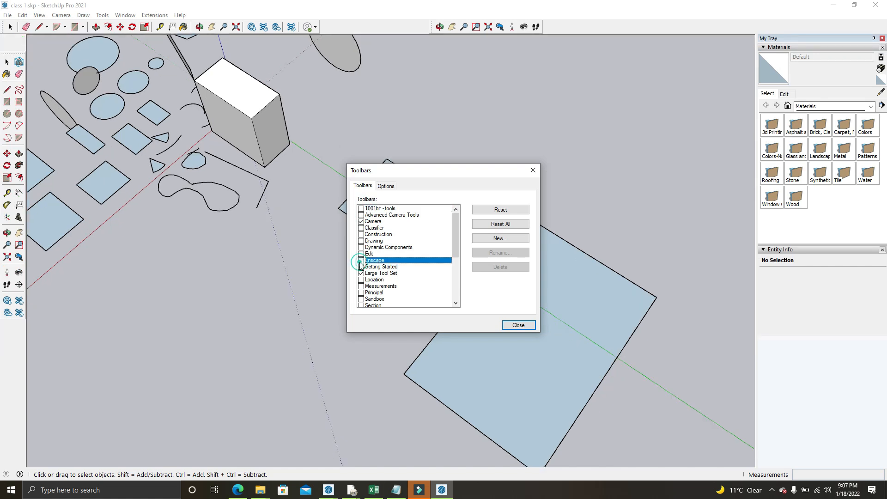
{"action": "left_click", "coordinate": [532, 170]}
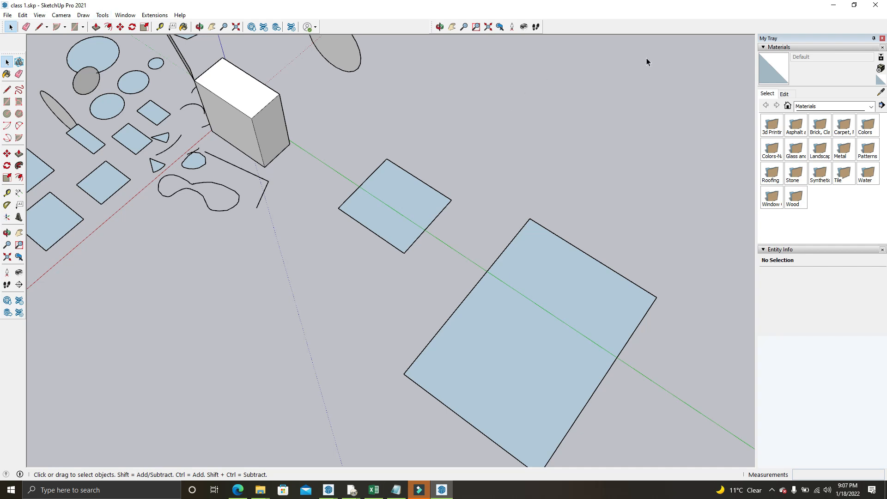
{"action": "left_click", "coordinate": [874, 39]}
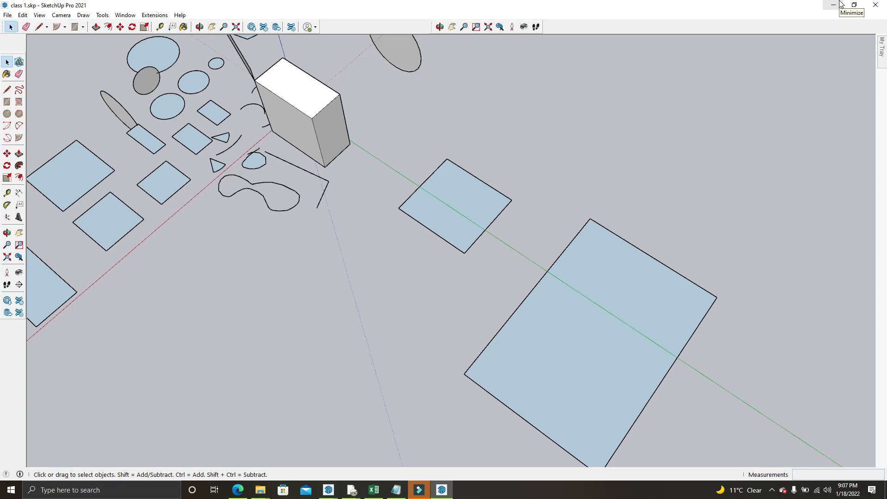
Display the 1001bit - tools toolbar briefly and hide it again
{"action": "right_click", "coordinate": [727, 30]}
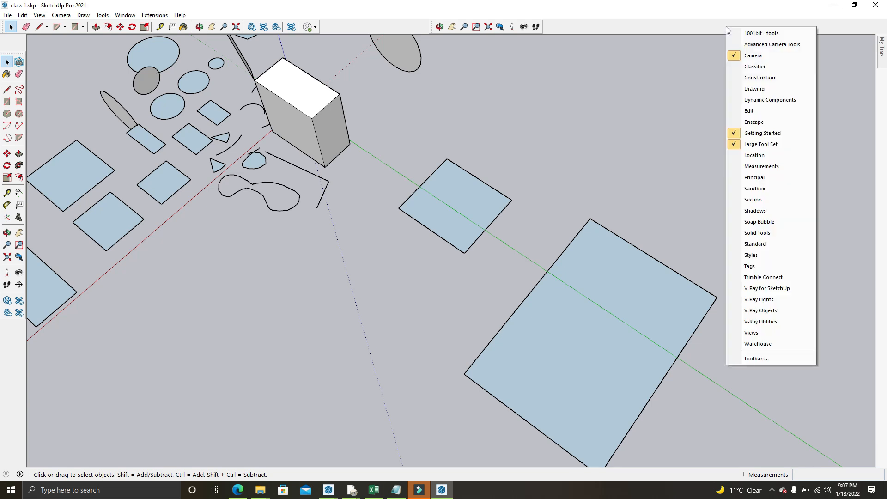
{"action": "left_click", "coordinate": [754, 33]}
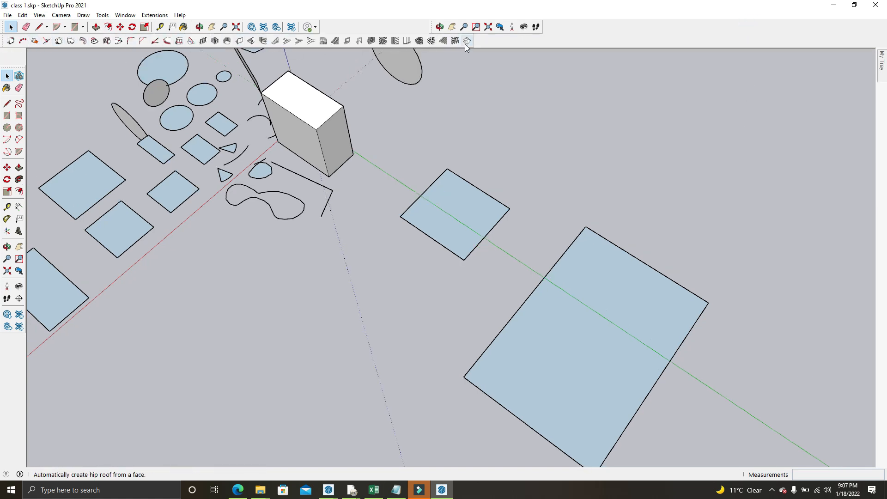
{"action": "right_click", "coordinate": [596, 35]}
{"action": "left_click", "coordinate": [613, 44]}
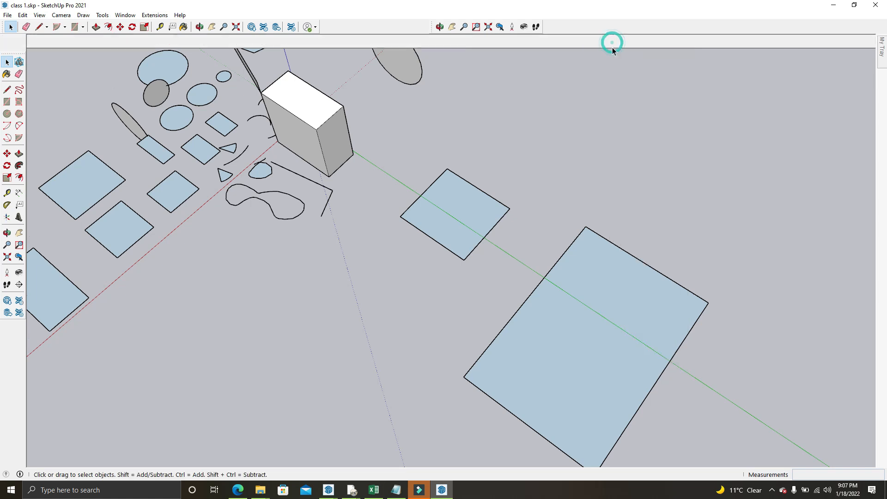
{"action": "left_click", "coordinate": [598, 80]}
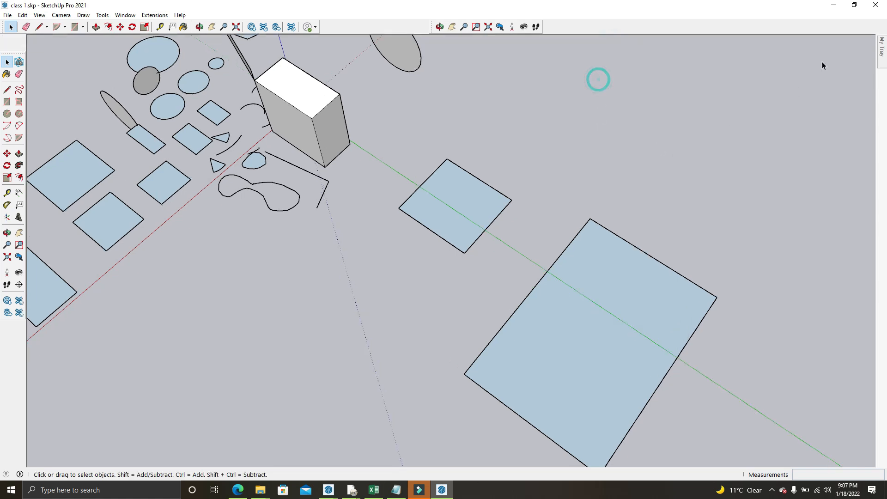
Minimize SketchUp and open Google Chrome with the first user profile to return to the Meet call
{"action": "left_click", "coordinate": [833, 6]}
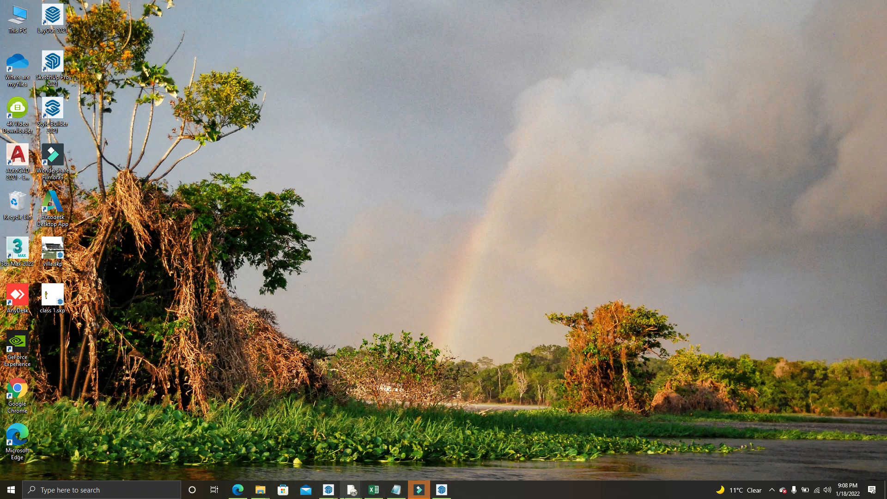
{"action": "mouse_move", "coordinate": [419, 489]}
{"action": "left_click", "coordinate": [442, 489]}
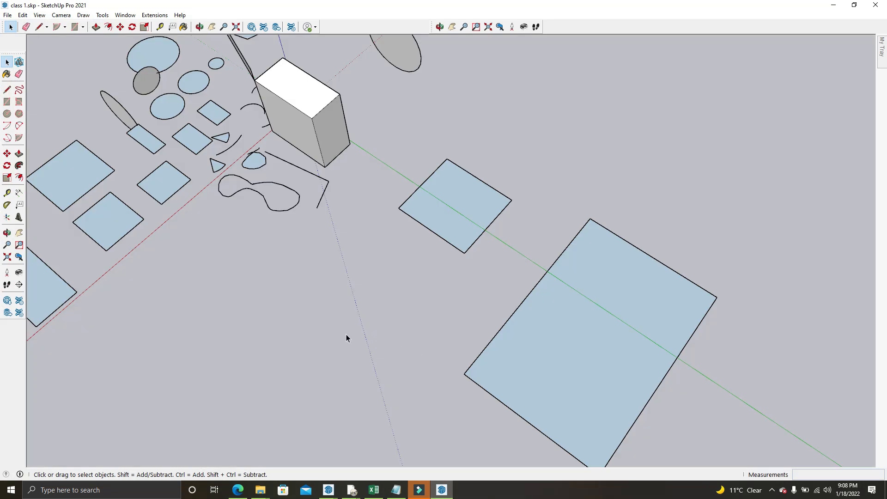
{"action": "left_click", "coordinate": [834, 5]}
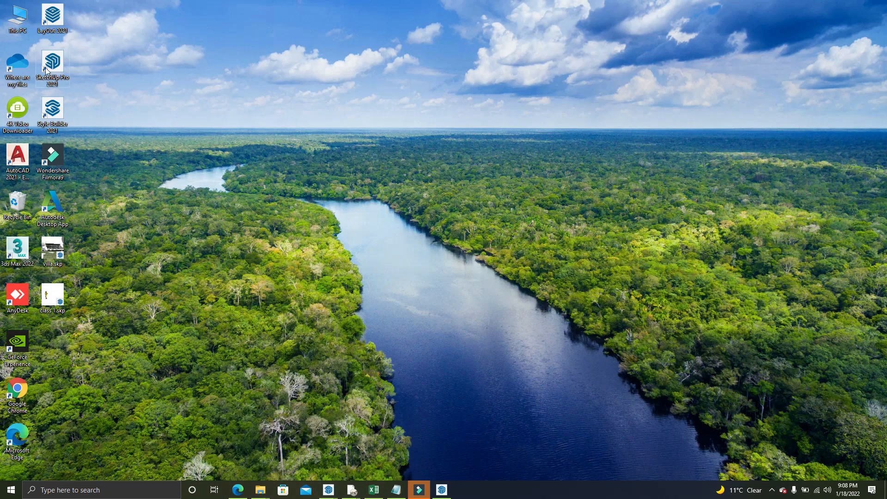
{"action": "double_click", "coordinate": [17, 392]}
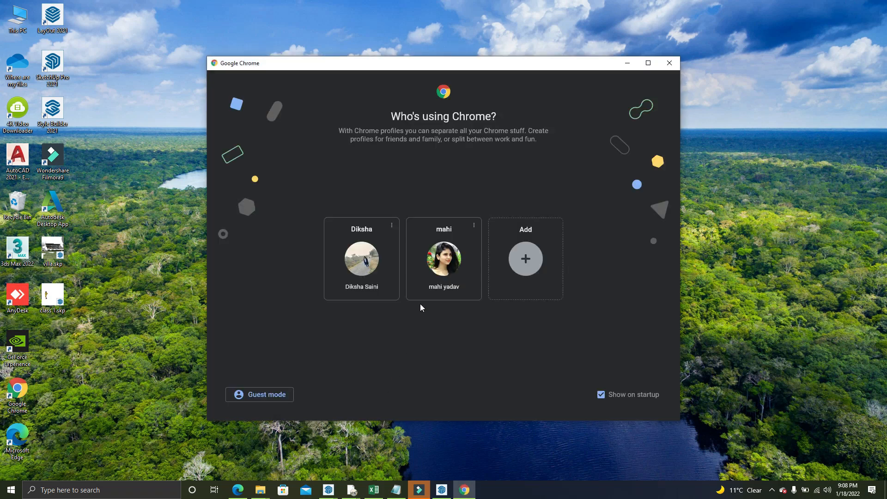
{"action": "left_click", "coordinate": [387, 264]}
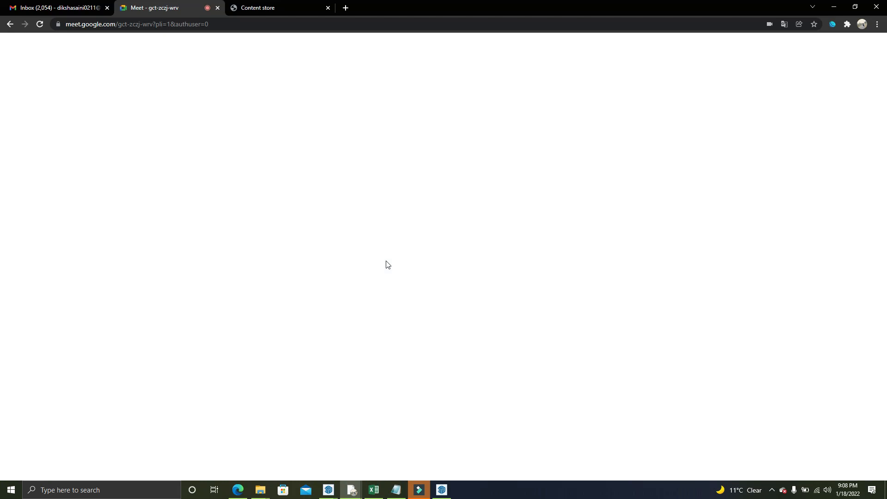